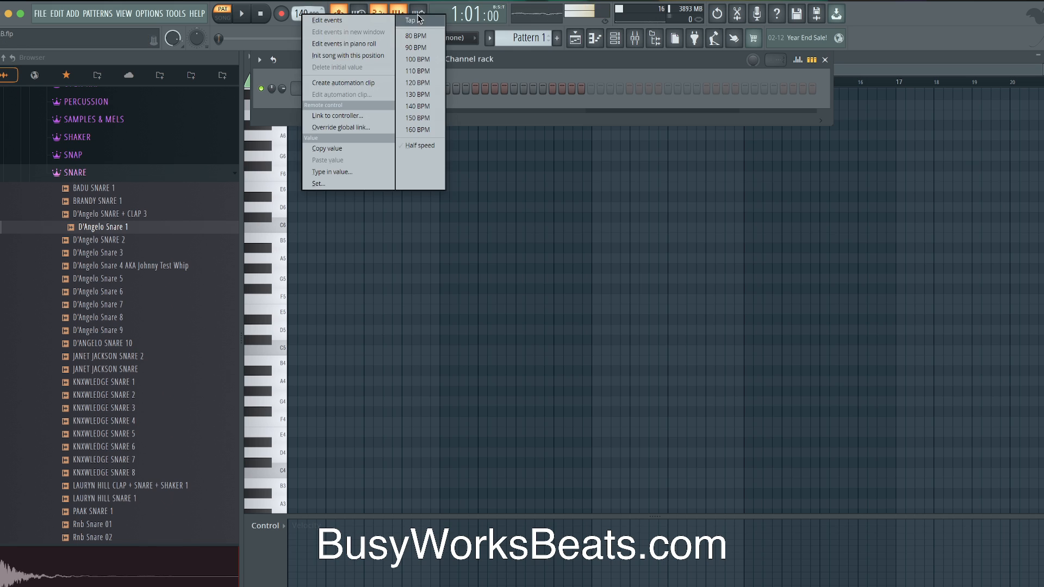
# Tap in a tempo with the tempo tapper, set the project tempo to 60 BPM and start playback.
pyautogui.click(315, 25)
pyautogui.click(502, 273)
pyautogui.click(538, 290)
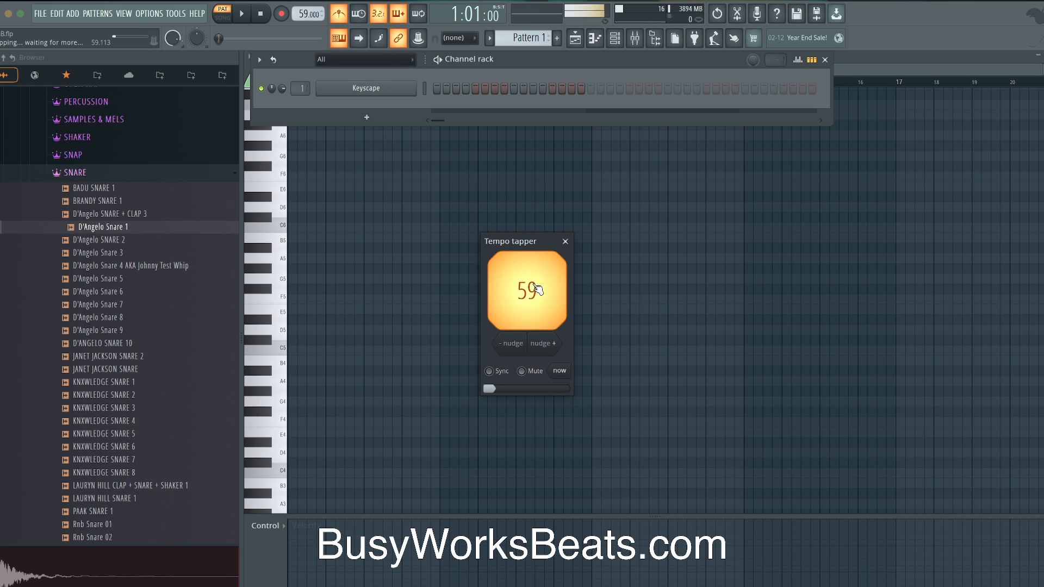
pyautogui.click(541, 292)
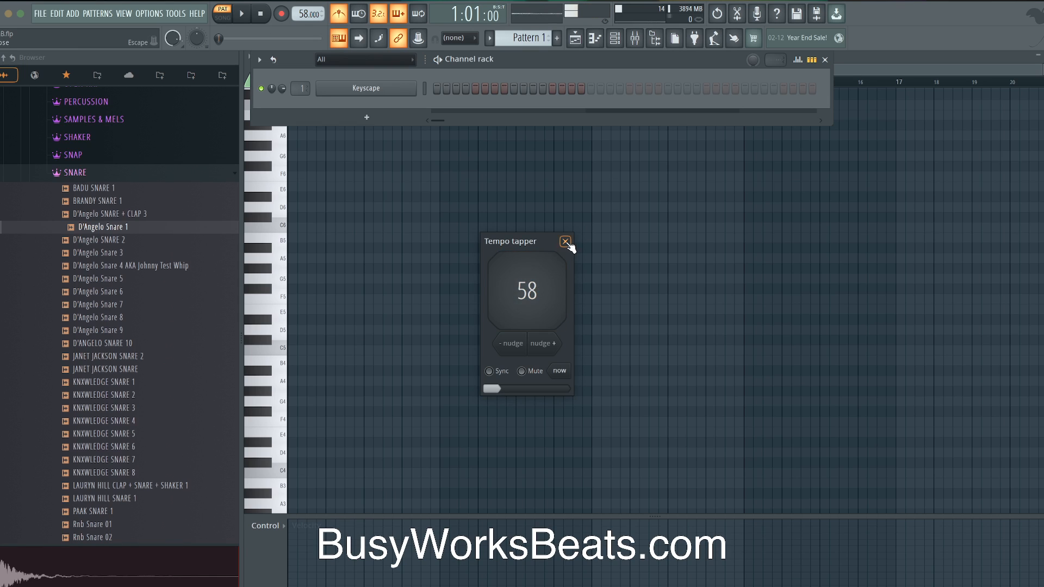
pyautogui.click(565, 242)
pyautogui.press('space')
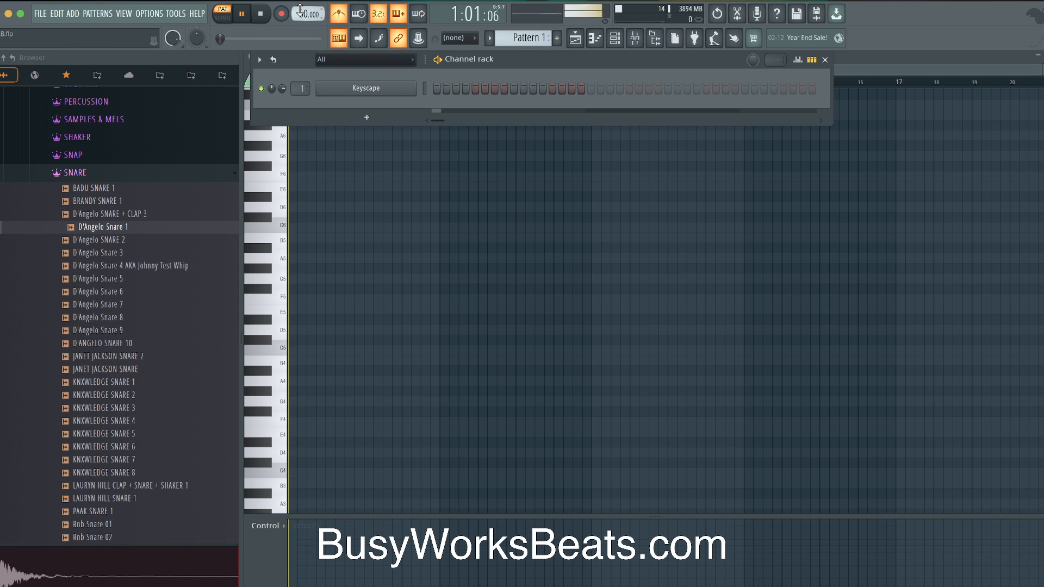
# Audition the D'Angelo snare samples in the SNARE folder, from D'Angelo SNARE + CLAP 3 through D'Angelo Snare 9.
pyautogui.click(111, 239)
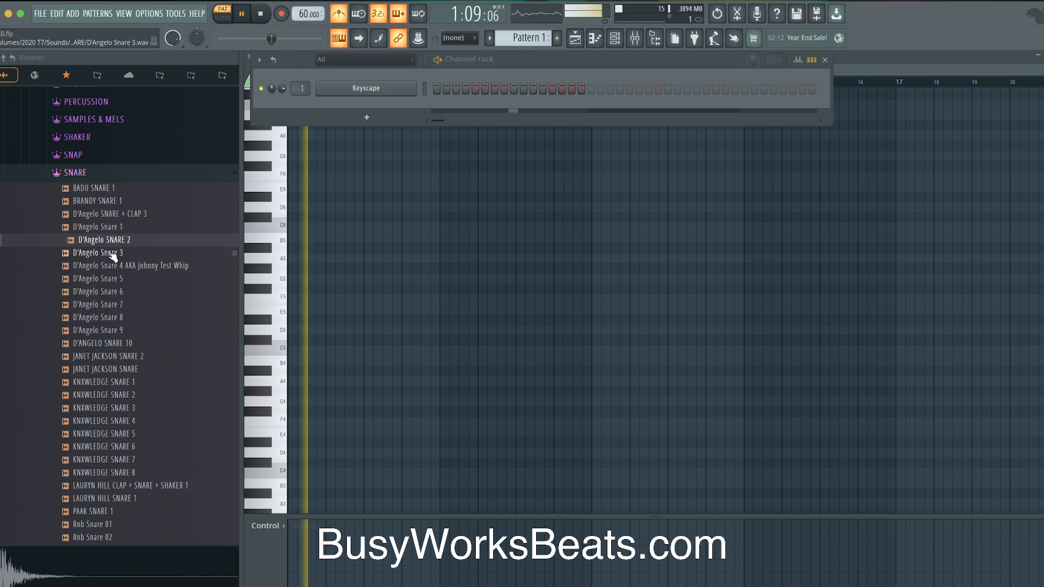
pyautogui.click(108, 253)
pyautogui.press('space')
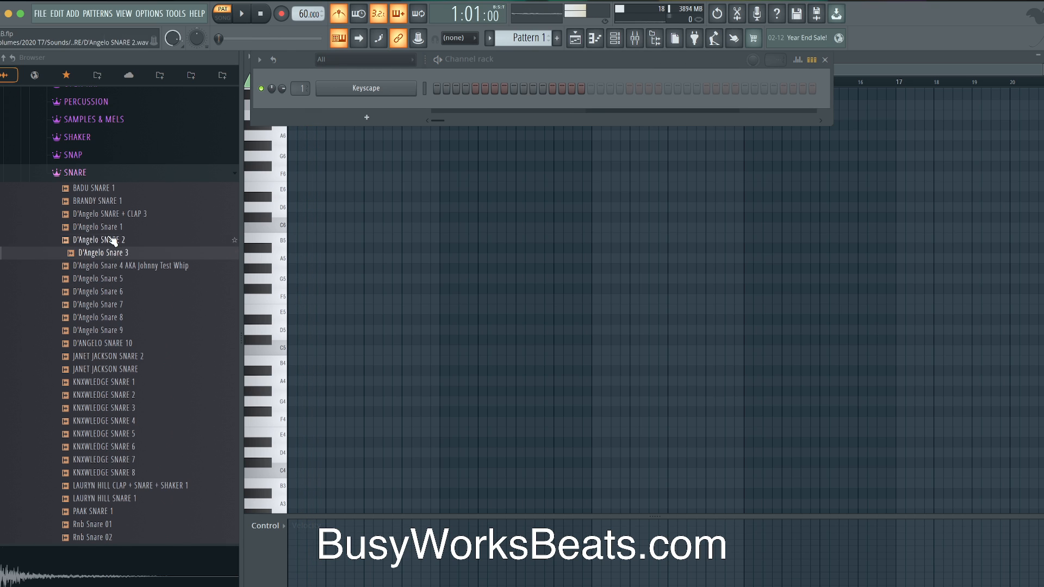
pyautogui.click(111, 241)
pyautogui.click(111, 228)
pyautogui.click(111, 215)
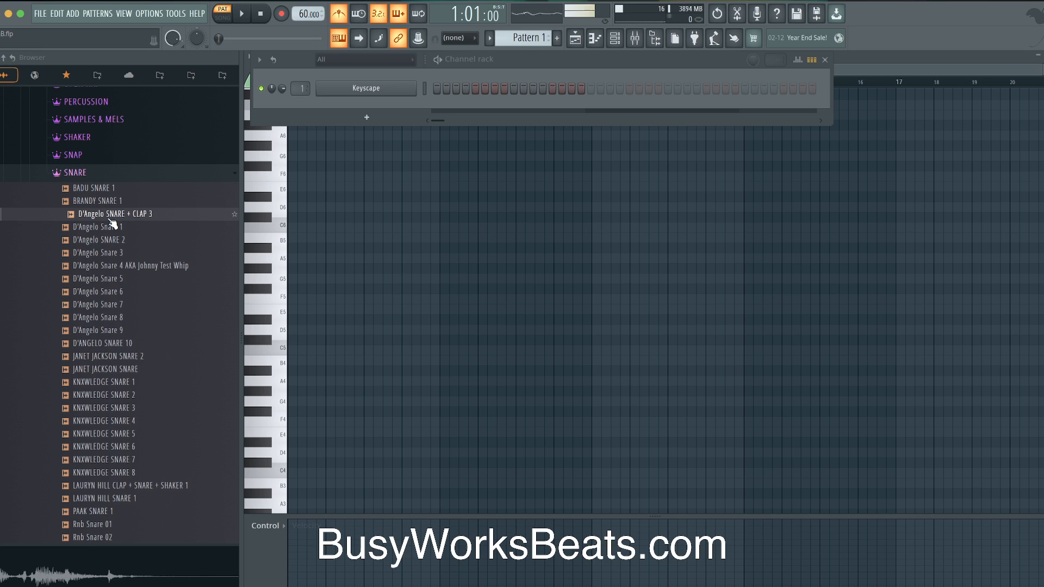
pyautogui.click(125, 243)
pyautogui.click(114, 253)
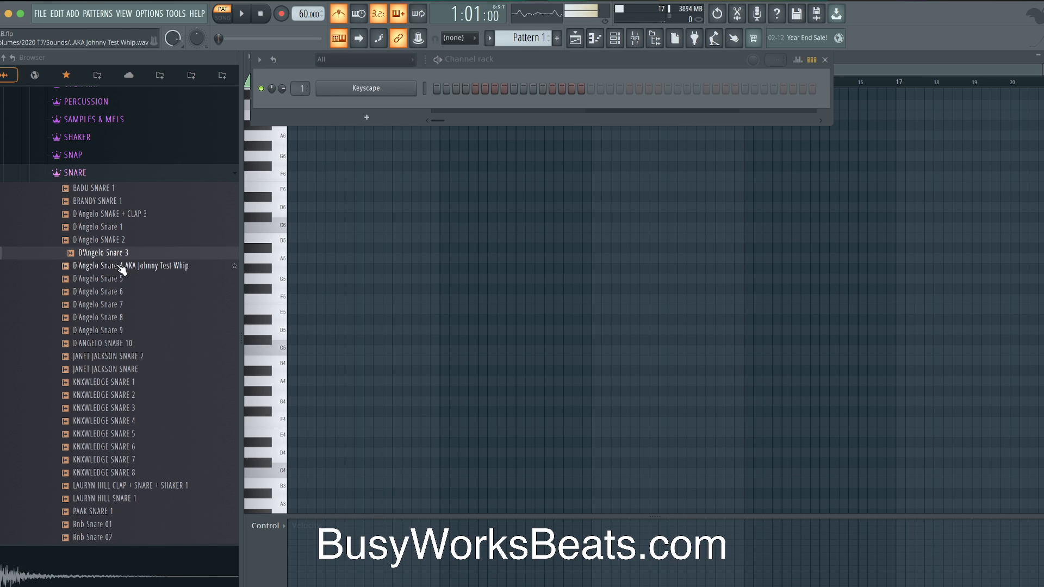
pyautogui.click(115, 266)
pyautogui.click(115, 279)
pyautogui.click(117, 292)
pyautogui.click(119, 305)
pyautogui.click(117, 318)
pyautogui.click(117, 331)
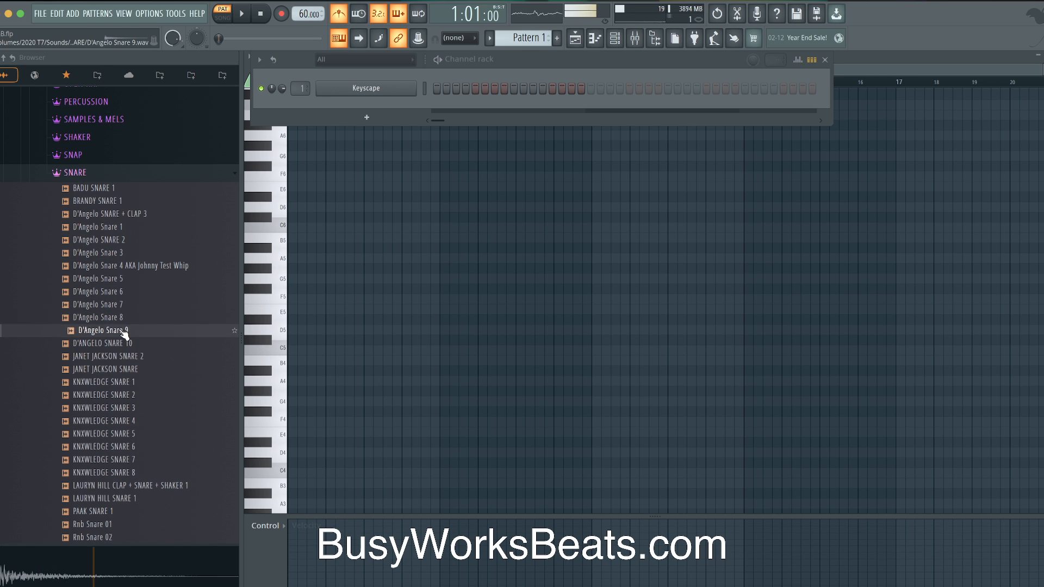
pyautogui.click(117, 266)
pyautogui.click(121, 253)
pyautogui.click(122, 241)
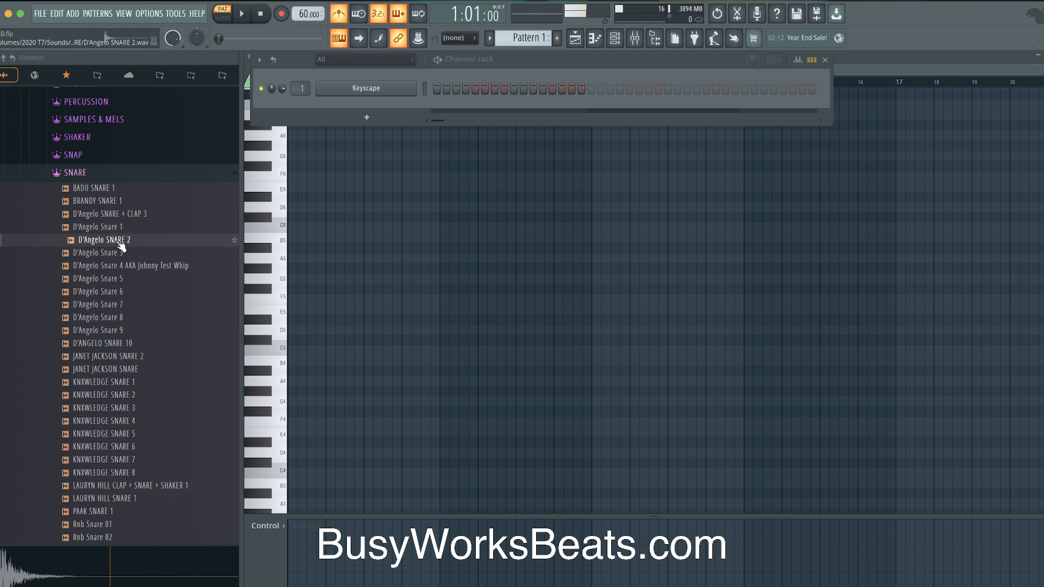
# Add D'Angelo Snare 1 to the channel rack as a new sampler channel and route it to mixer track 3.
pyautogui.click(113, 228)
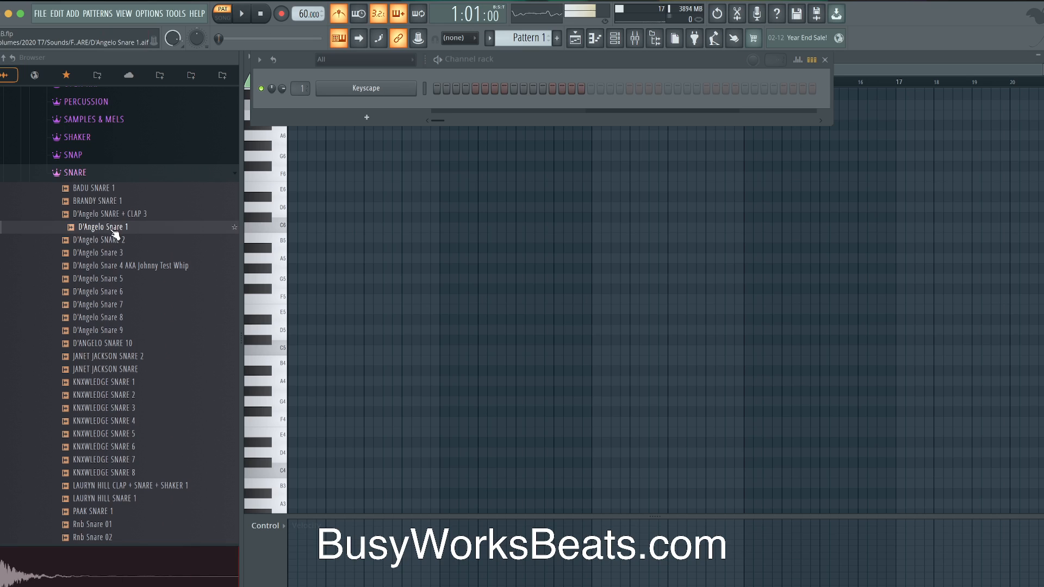
pyautogui.rightClick(113, 231)
pyautogui.click(154, 247)
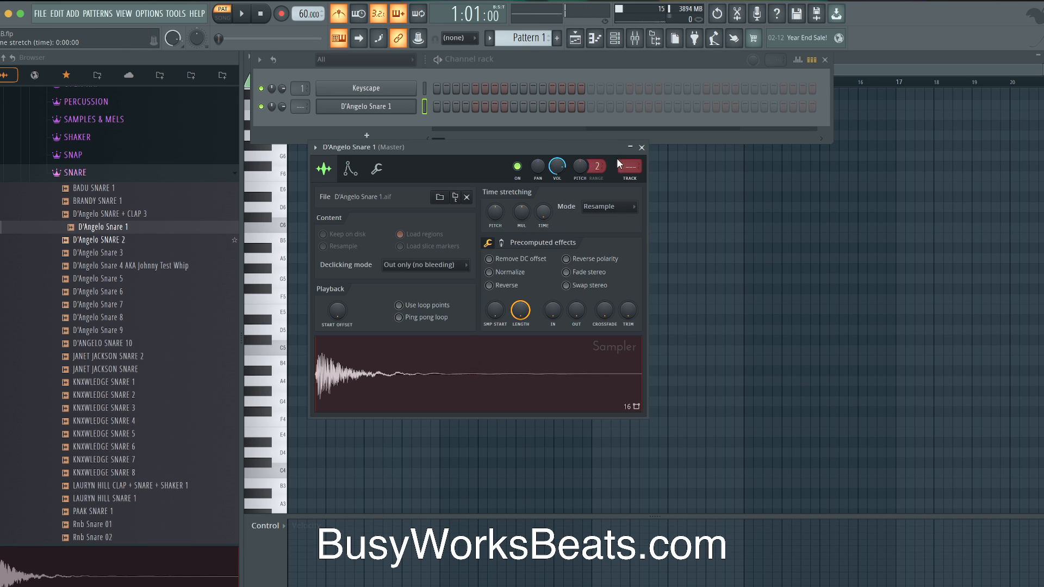
pyautogui.click(641, 148)
pyautogui.hotkey('ctrl', 'l')
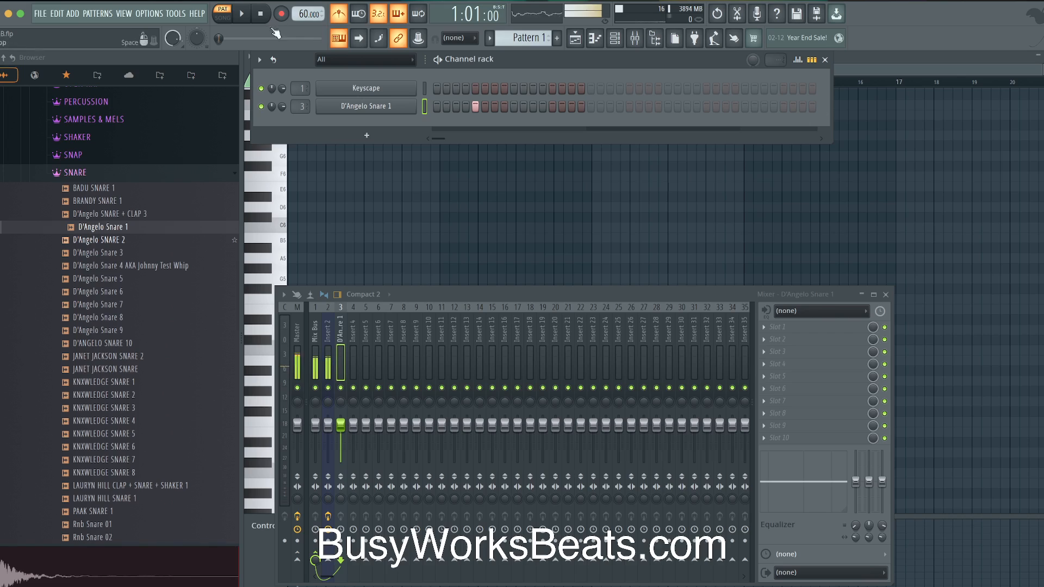
# Program D'Angelo Snare 1 hits on steps 5, 13, 21 and 29 and play the pattern back.
pyautogui.click(552, 107)
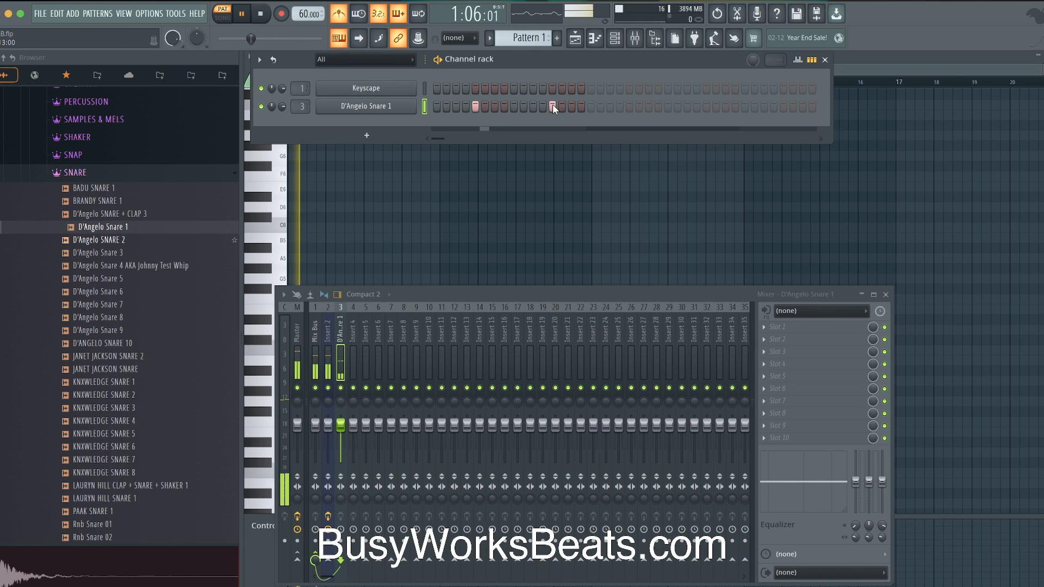
pyautogui.click(629, 106)
pyautogui.click(706, 106)
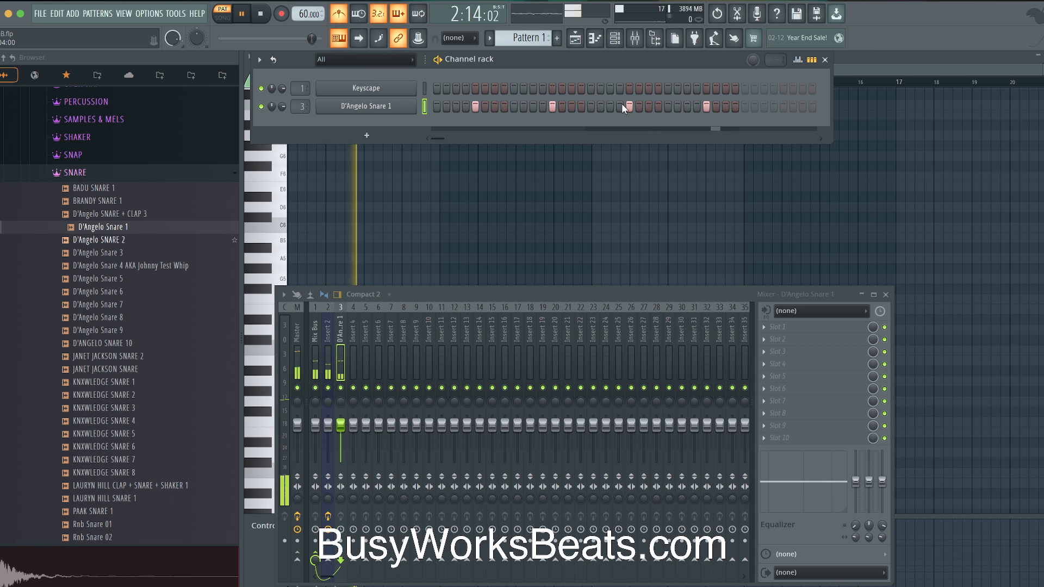
pyautogui.press('space')
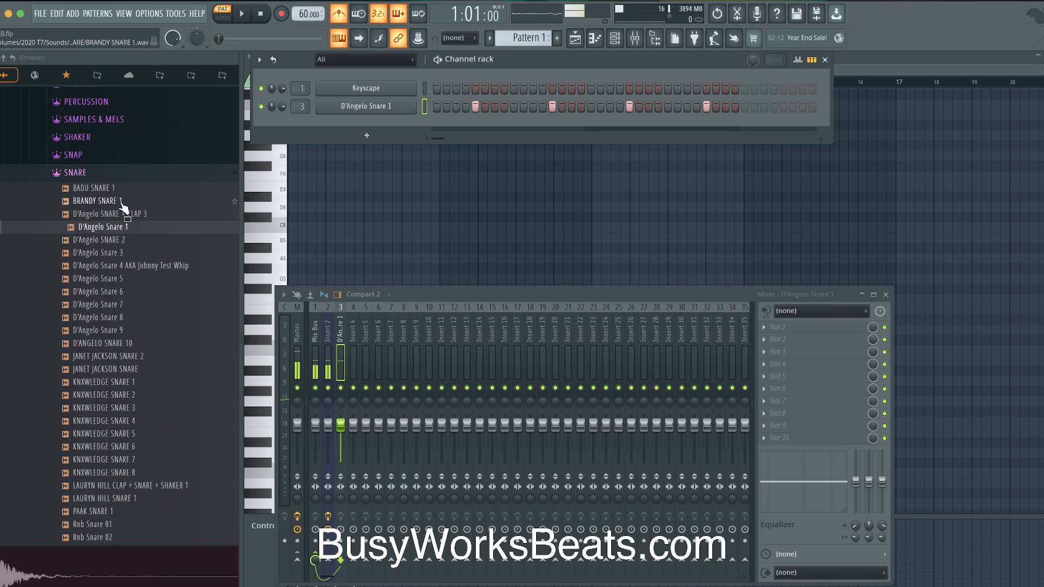
# Browse the samples in the KICK folder and add D'Angelo KICK 1. wav as a new sampler channel.
pyautogui.scroll(2, 99, 202)
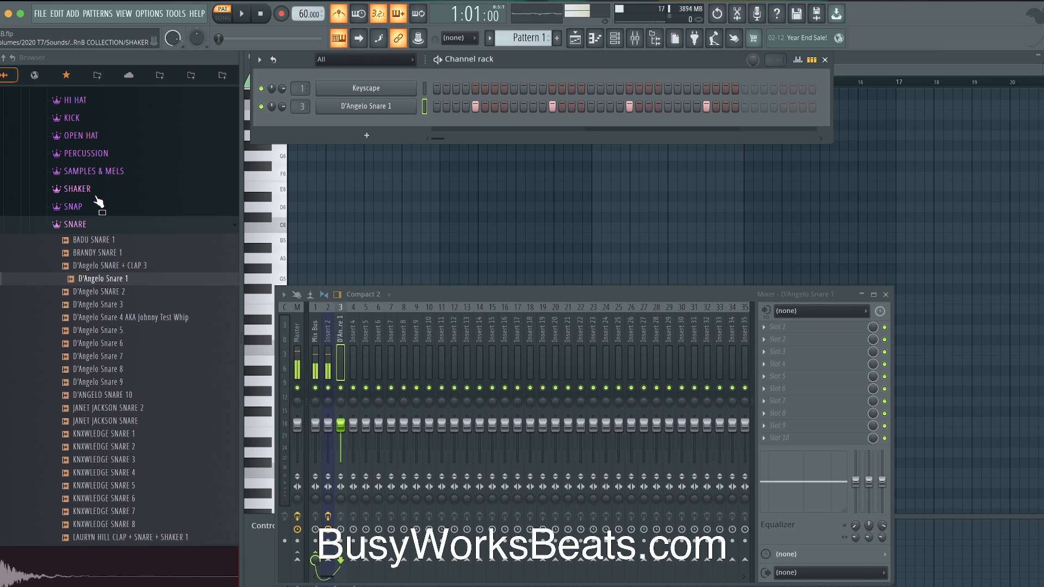
pyautogui.click(84, 124)
pyautogui.click(109, 124)
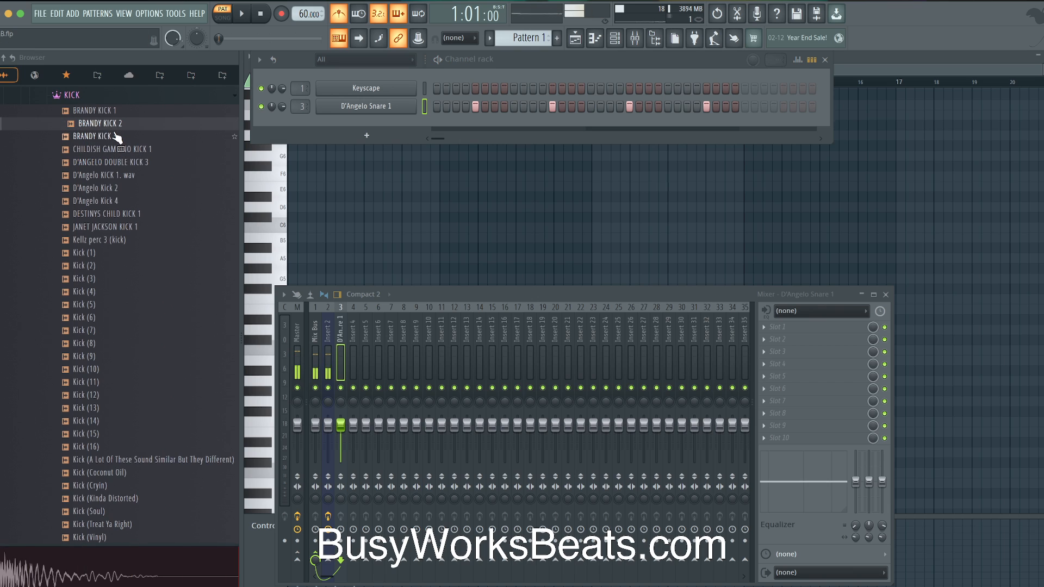
pyautogui.click(129, 175)
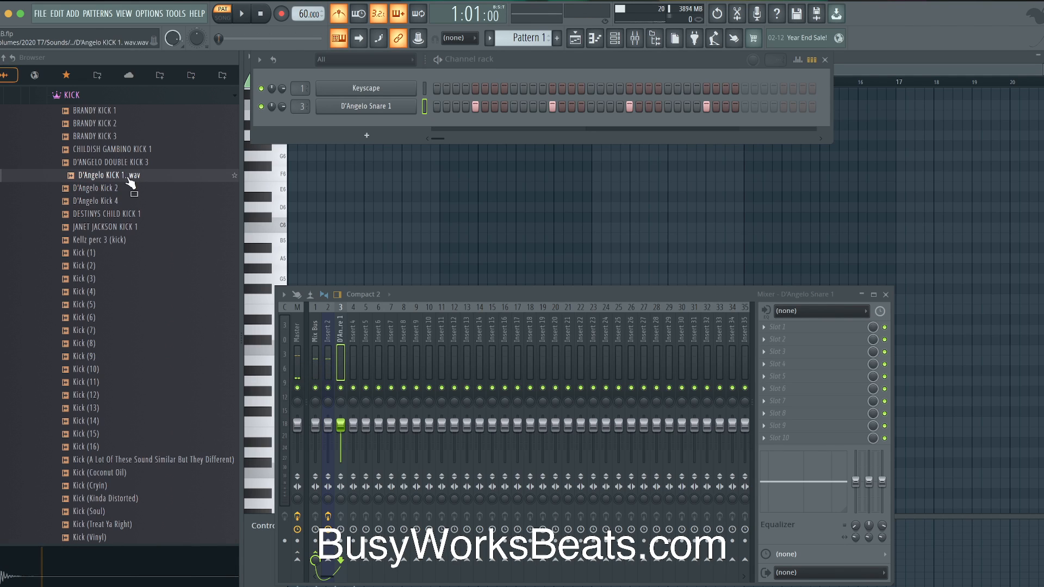
pyautogui.rightClick(129, 173)
pyautogui.click(146, 190)
# Add D'Angelo Kick 2 as another sampler channel and close both kick sampler windows.
pyautogui.click(123, 186)
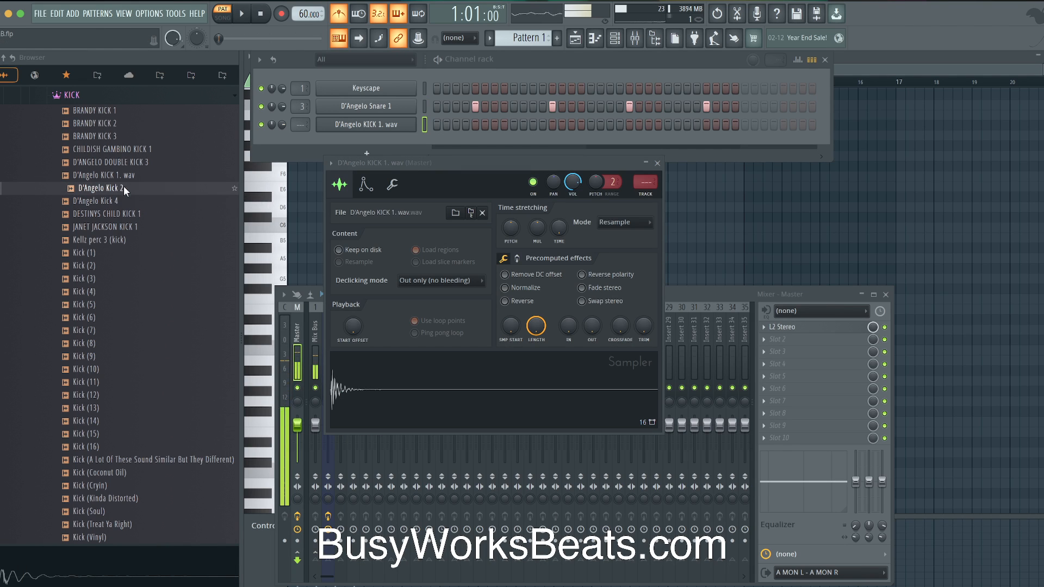
pyautogui.rightClick(125, 187)
pyautogui.click(145, 206)
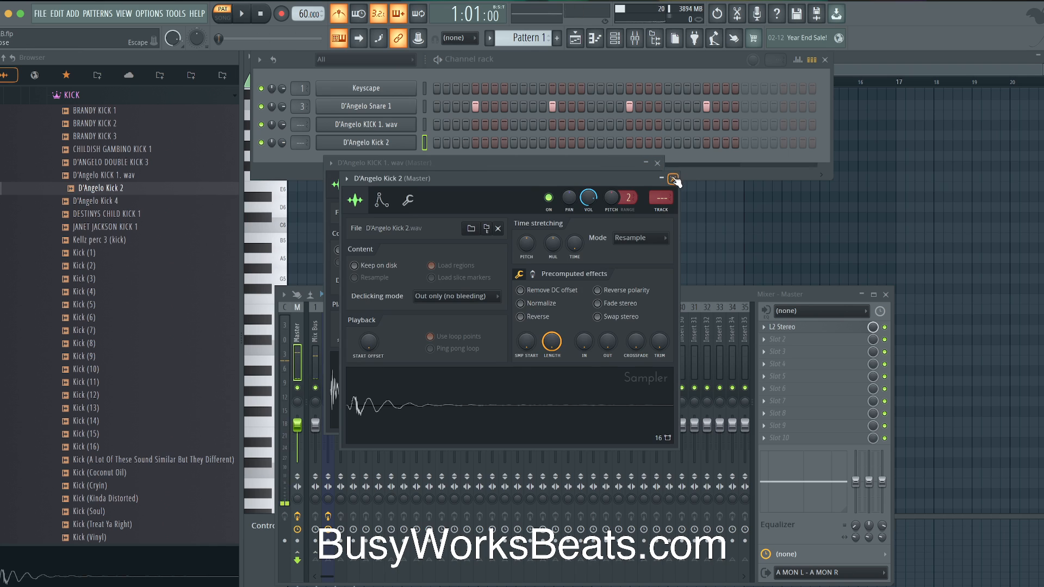
pyautogui.click(673, 178)
pyautogui.click(657, 163)
# Route D'Angelo KICK 1. wav to mixer track 4 and D'Angelo Kick 2 to mixer track 5.
pyautogui.hotkey('ctrl', 'l')
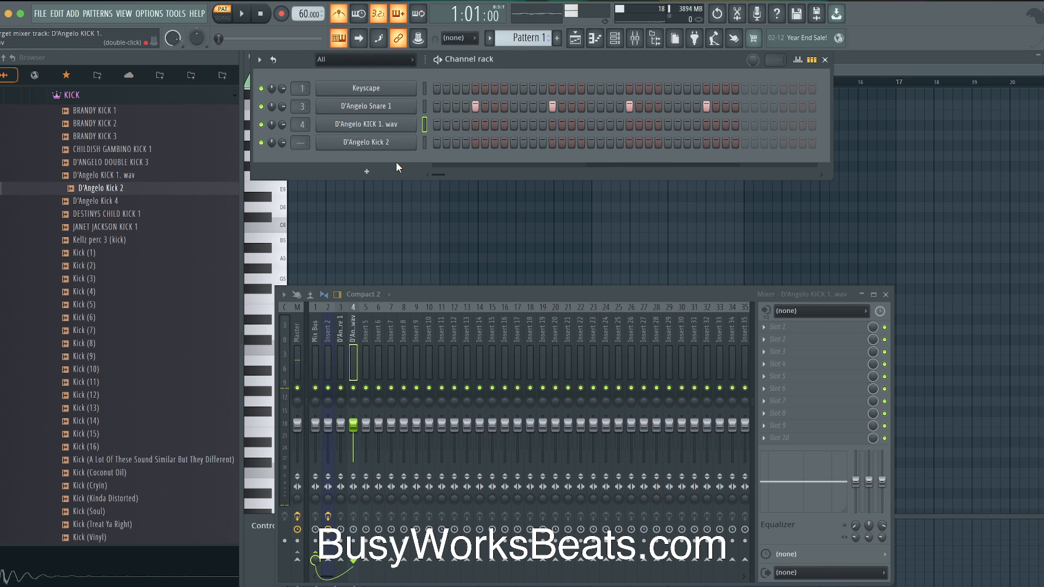
pyautogui.hotkey('ctrl', 'l')
pyautogui.click(425, 124)
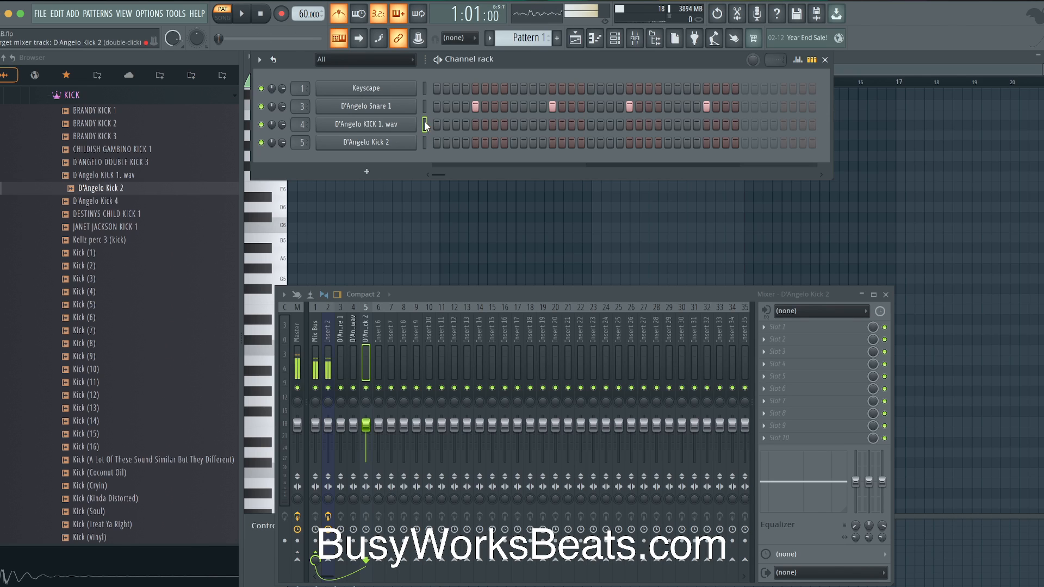
pyautogui.click(425, 124)
# Open the sampler settings of the D'Angelo KICK 1. wav channel and view the typing keyboard layout options.
pyautogui.click(375, 124)
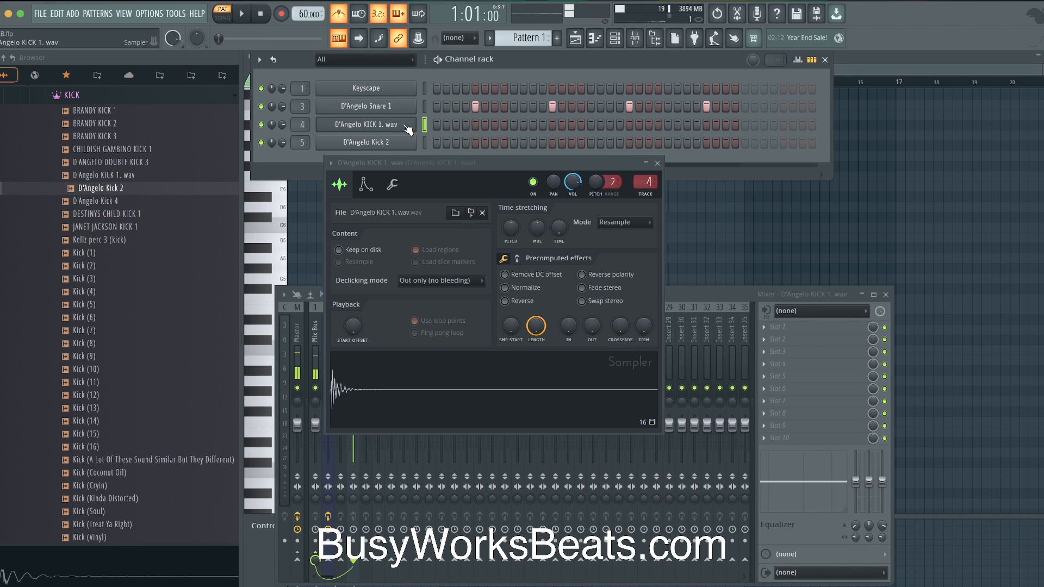
pyautogui.rightClick(346, 42)
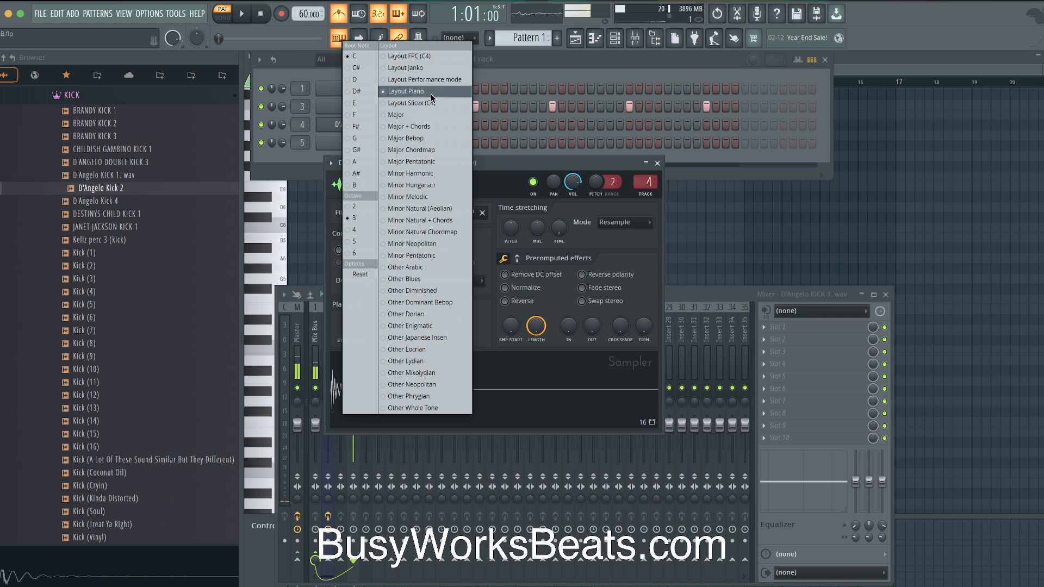
pyautogui.click(490, 73)
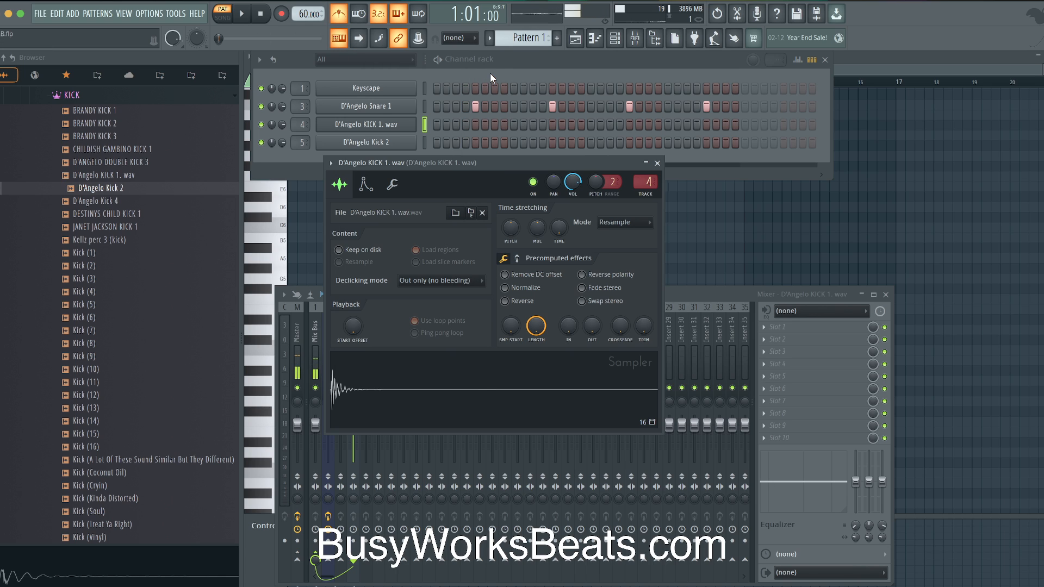
# Normalize the D'Angelo Kick 2 sample in its sampler settings and close its window.
pyautogui.click(427, 141)
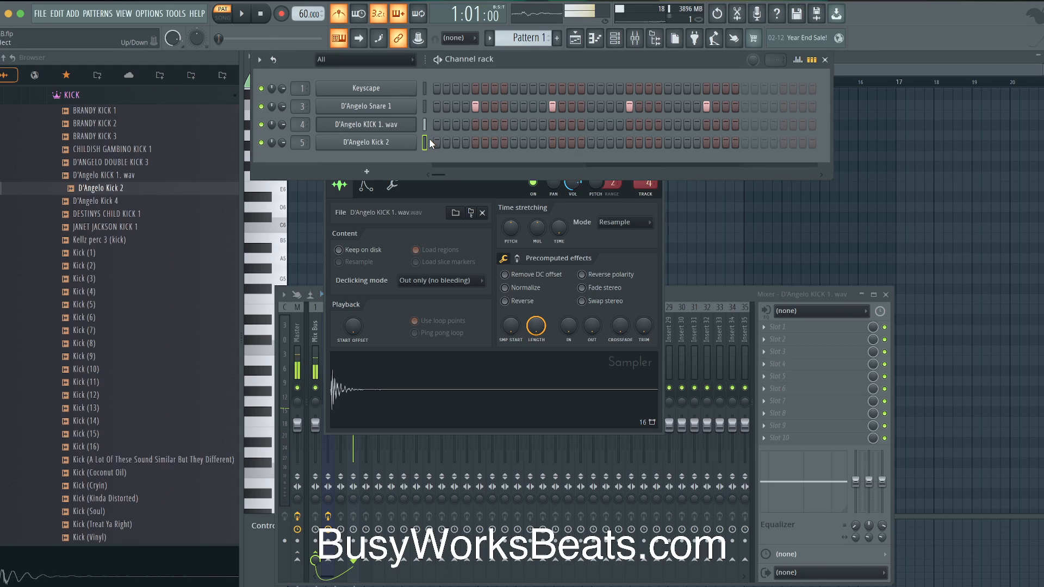
pyautogui.click(396, 144)
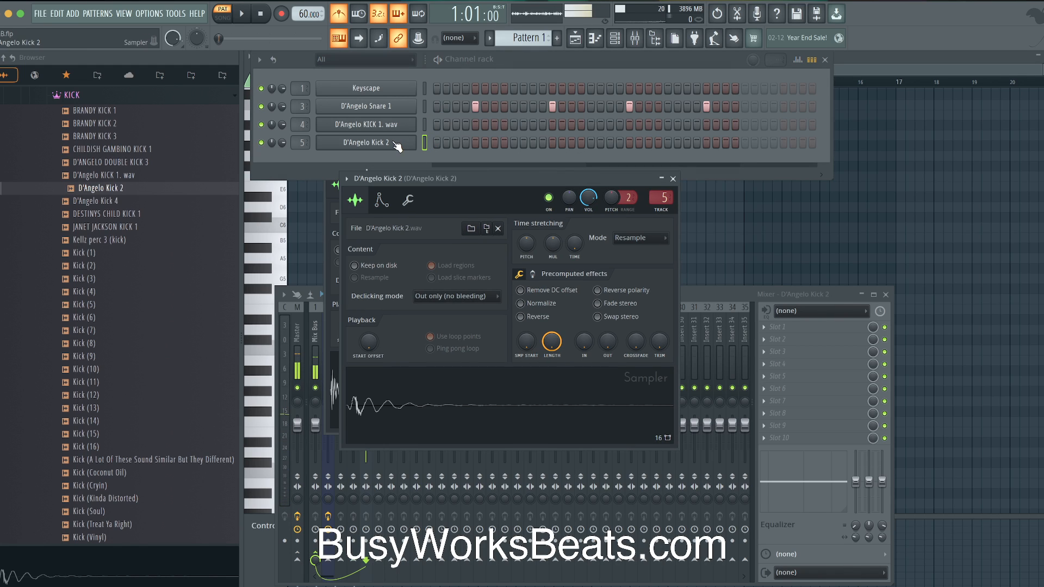
pyautogui.click(521, 304)
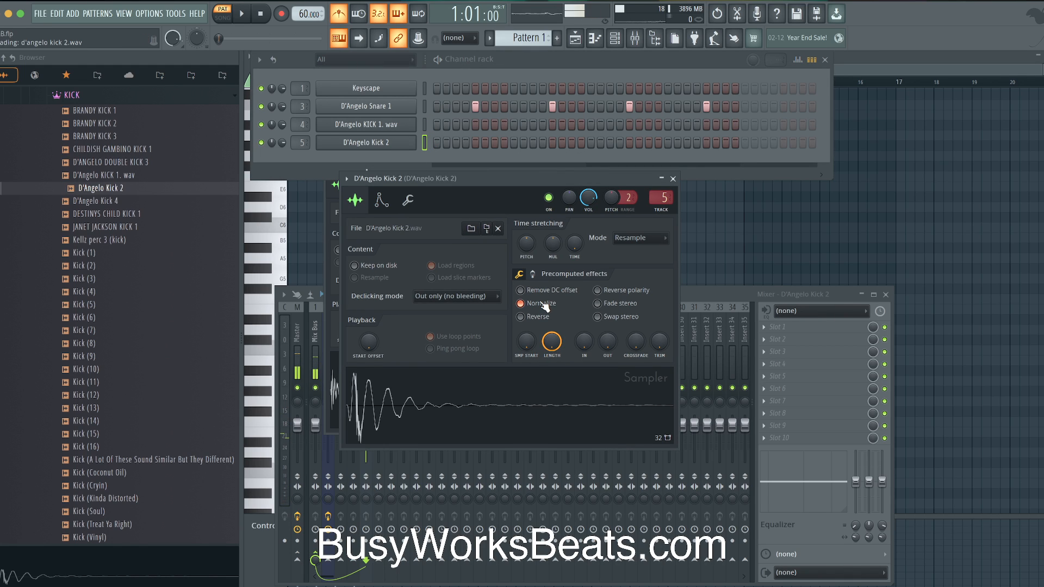
pyautogui.click(543, 303)
pyautogui.click(673, 179)
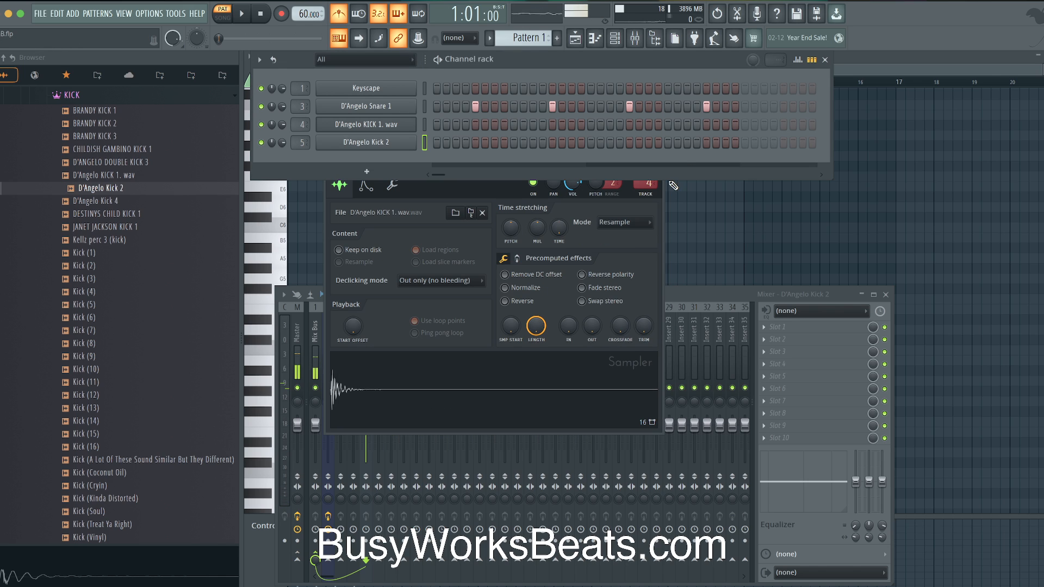
# Place a D'Angelo KICK 1. wav hit on step 1 and a D'Angelo Kick 2 hit on step 8 while checking playback.
pyautogui.click(425, 126)
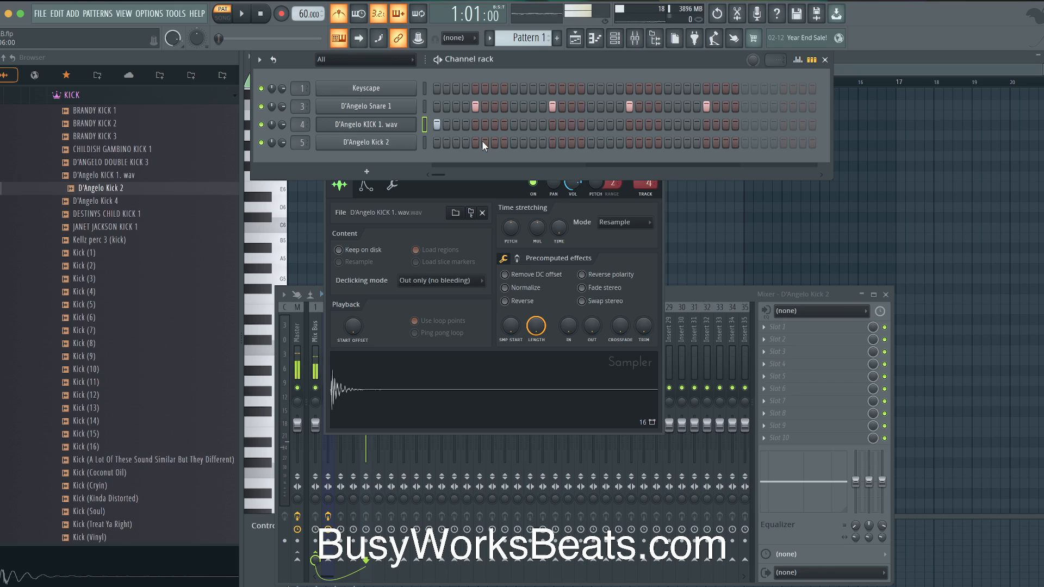
pyautogui.press('space')
pyautogui.press('space')
pyautogui.press('space')
pyautogui.click(503, 143)
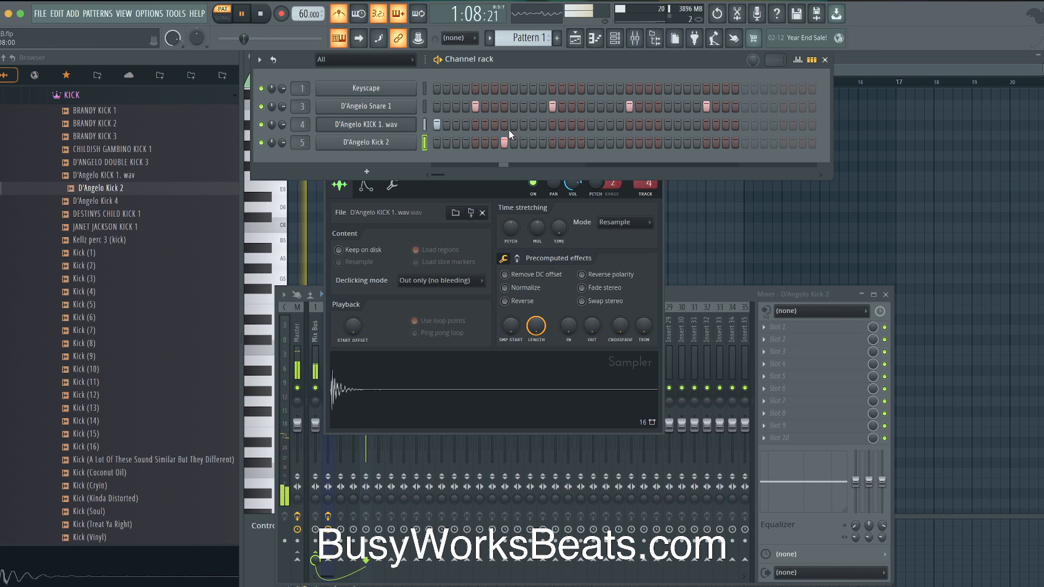
# Add D'Angelo KICK 1. wav hits on steps 9, 17 and 25 and a D'Angelo Kick 2 hit on step 24, and switch off the metronome.
pyautogui.click(512, 126)
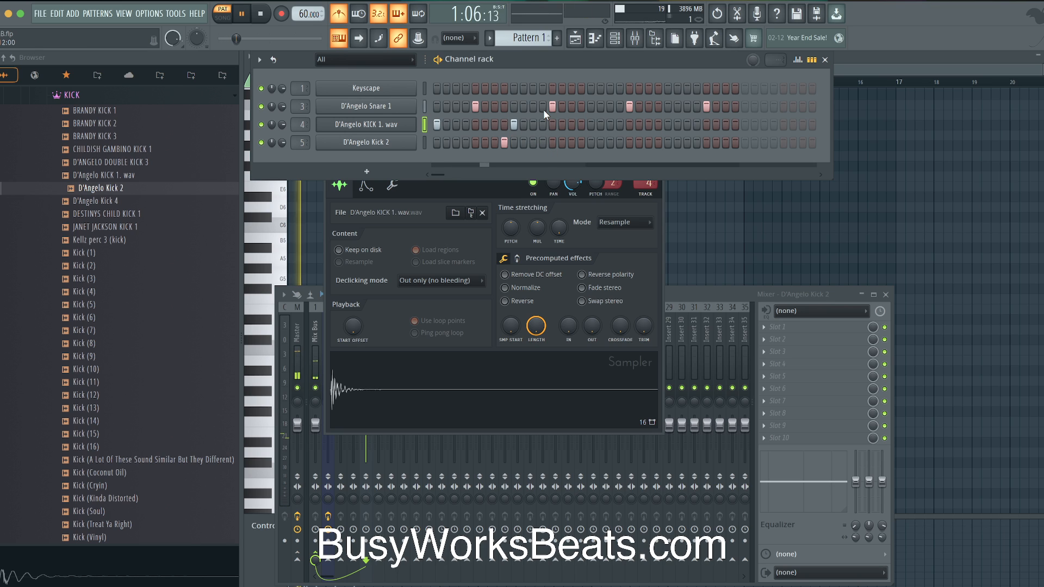
pyautogui.click(591, 125)
pyautogui.click(668, 125)
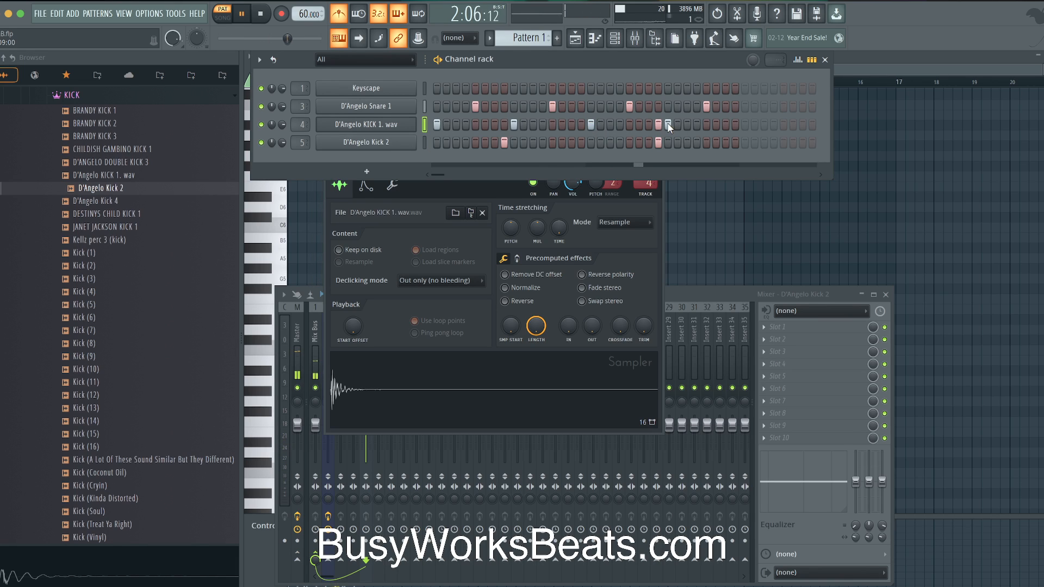
pyautogui.rightClick(658, 124)
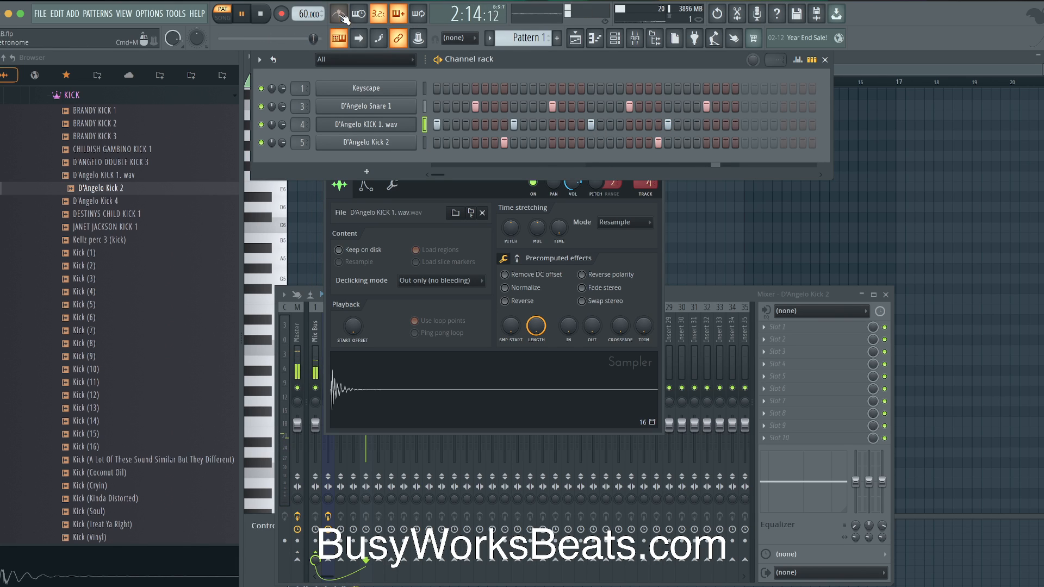
pyautogui.click(423, 142)
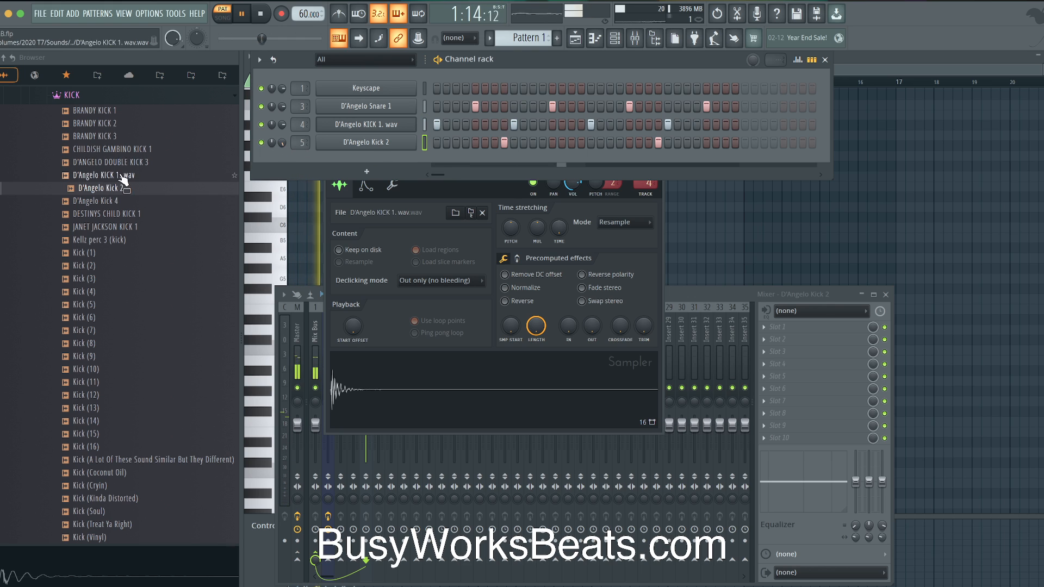
# Audition D'Angelo Kick 4 and other samples in the KICK folder, then collapse the folder.
pyautogui.click(134, 202)
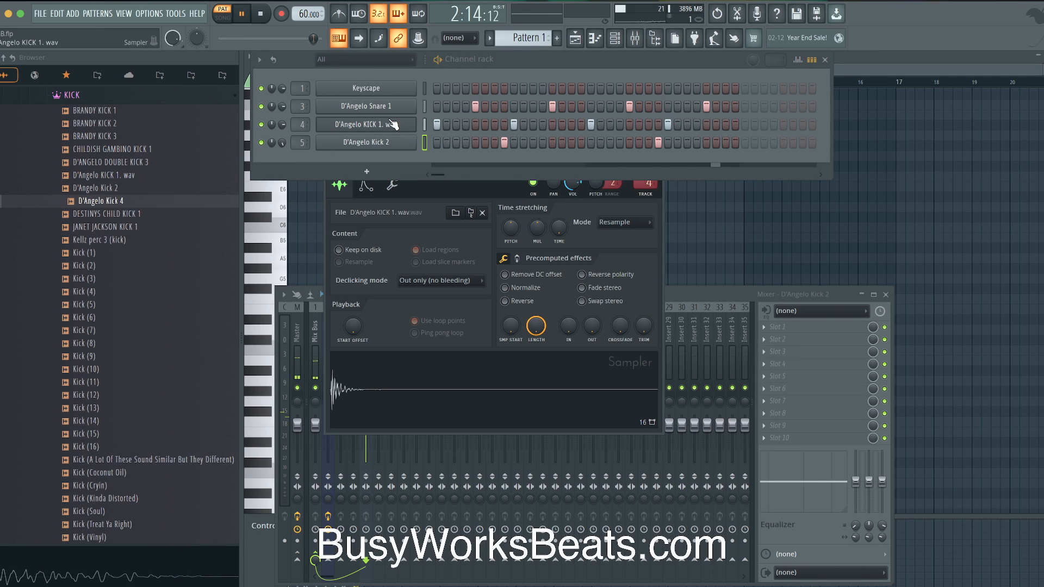
pyautogui.scroll(-5, 100, 264)
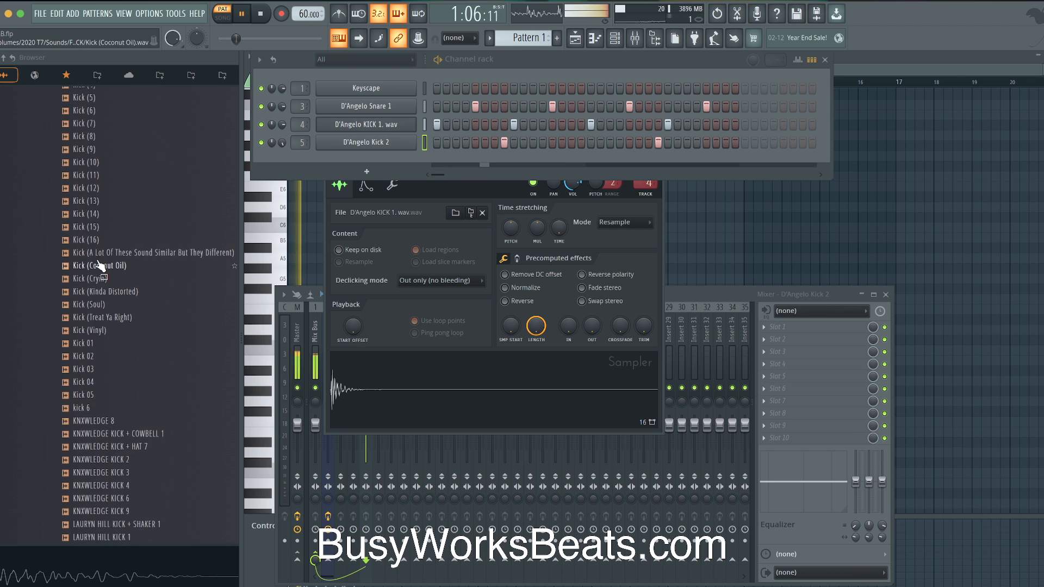
pyautogui.scroll(3, 99, 265)
pyautogui.scroll(5, 100, 265)
pyautogui.click(104, 200)
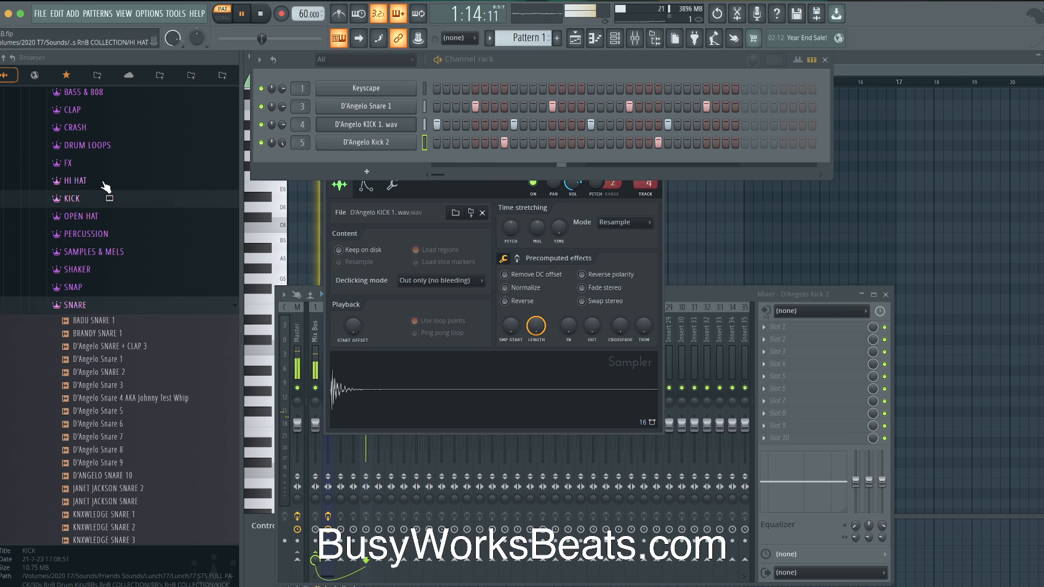
# Open the HI HAT folder and audition D'Angelo HAT 1, D'Angelo HAT 2 and D'ANGELO HAT 3.
pyautogui.click(105, 183)
pyautogui.click(110, 136)
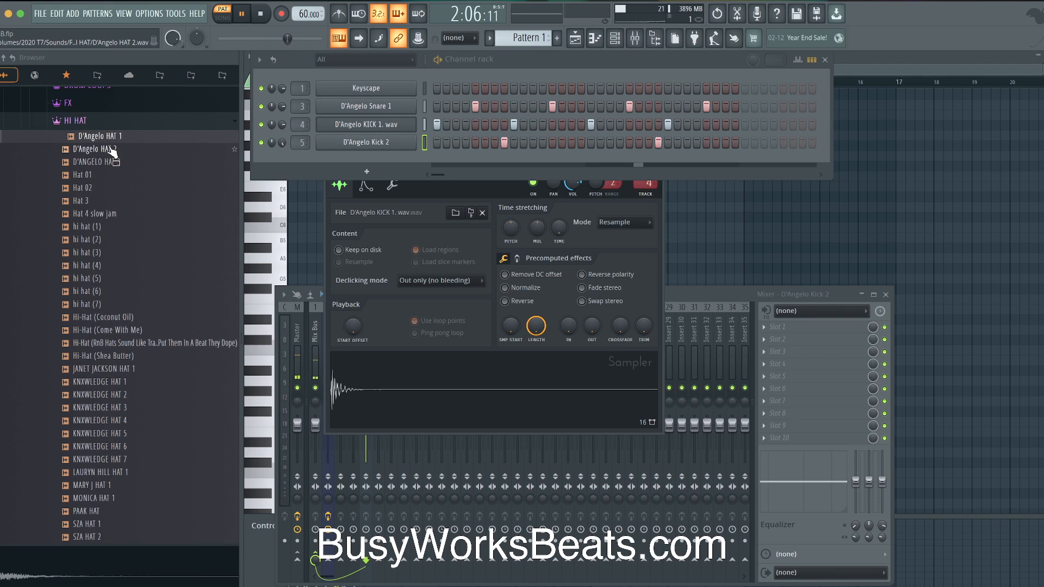
pyautogui.click(111, 150)
pyautogui.click(111, 161)
pyautogui.click(110, 148)
pyautogui.click(110, 161)
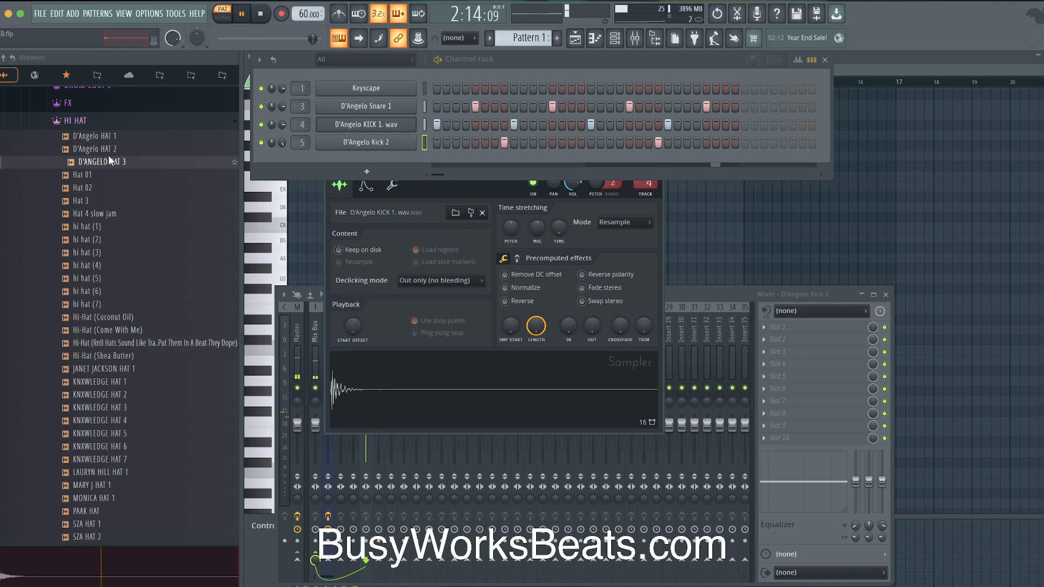
# Add D'ANGELO HAT 3 as a sampler channel on mixer track 6 and fill each 2 steps with hits.
pyautogui.rightClick(111, 161)
pyautogui.click(128, 175)
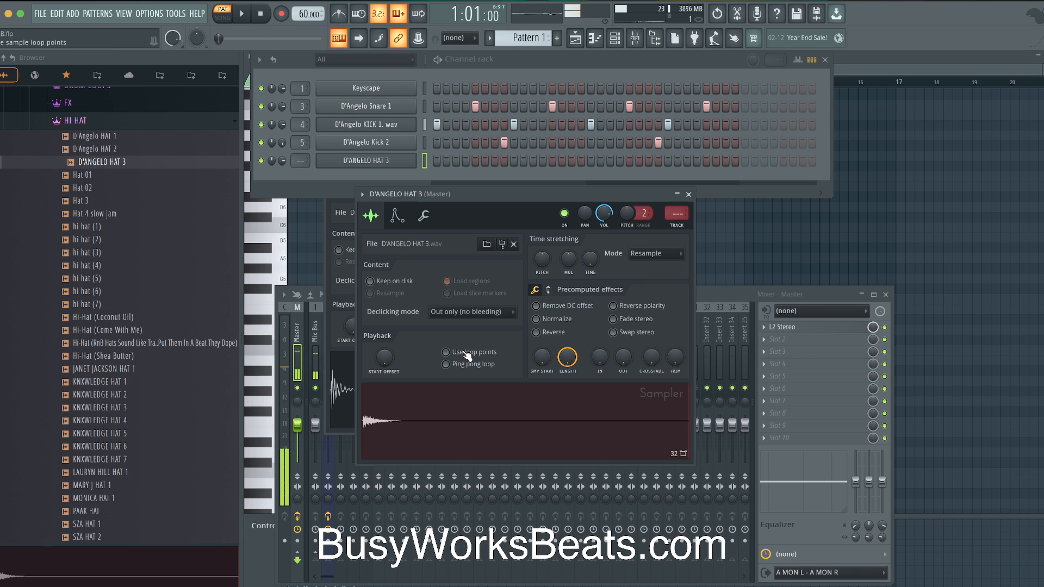
pyautogui.click(687, 194)
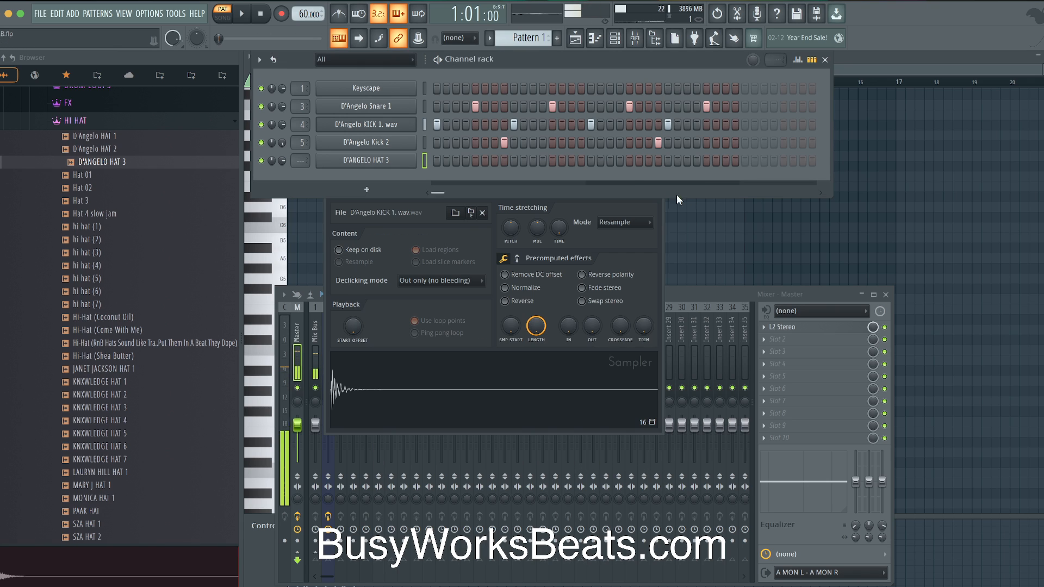
pyautogui.rightClick(414, 161)
pyautogui.click(563, 201)
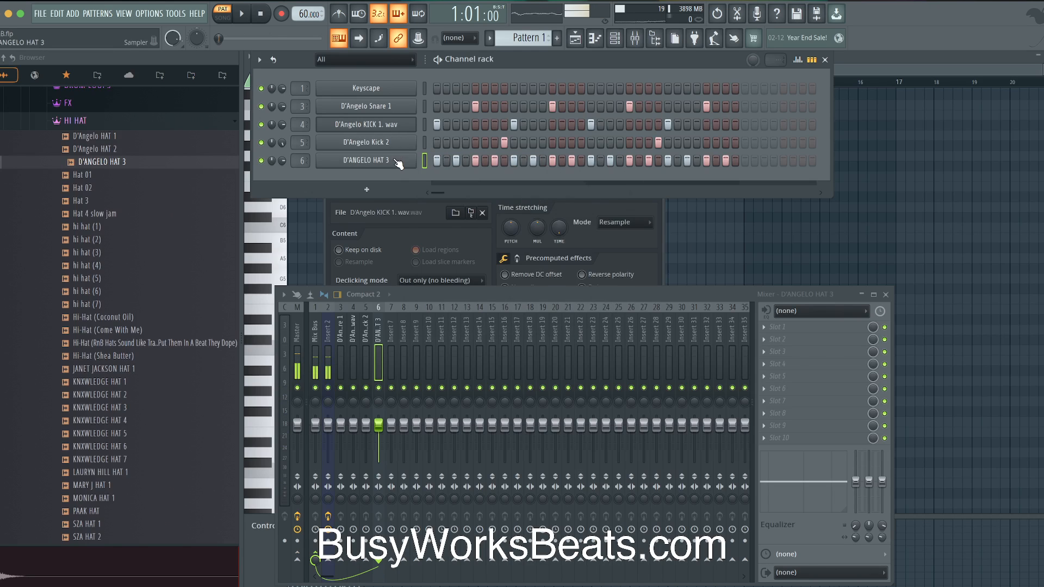
# Open the D'ANGELO HAT 3 sample in the Edison audio editor, inspect the start of its waveform and close the editor.
pyautogui.click(397, 160)
pyautogui.click(423, 217)
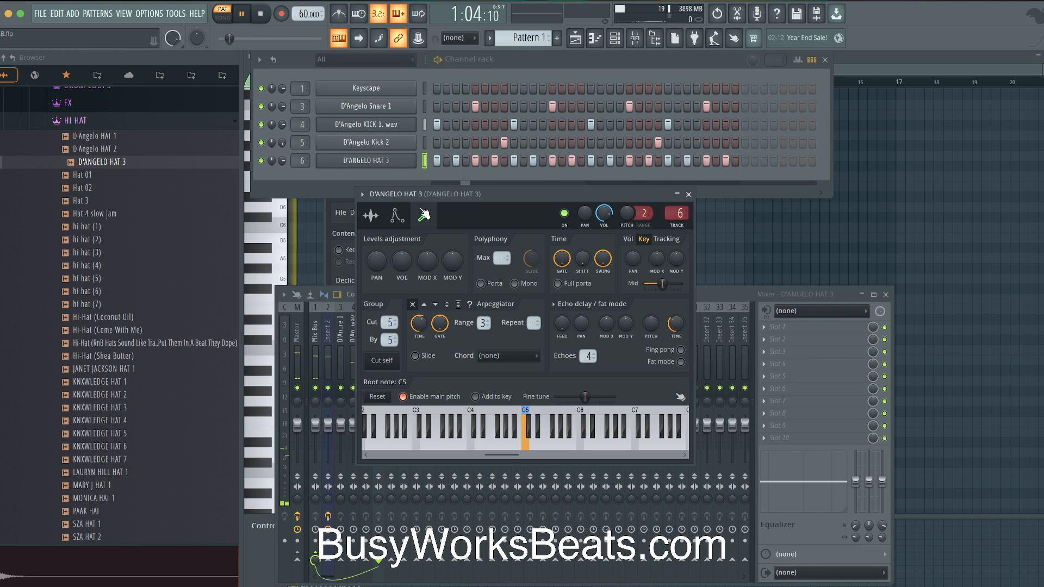
pyautogui.click(371, 216)
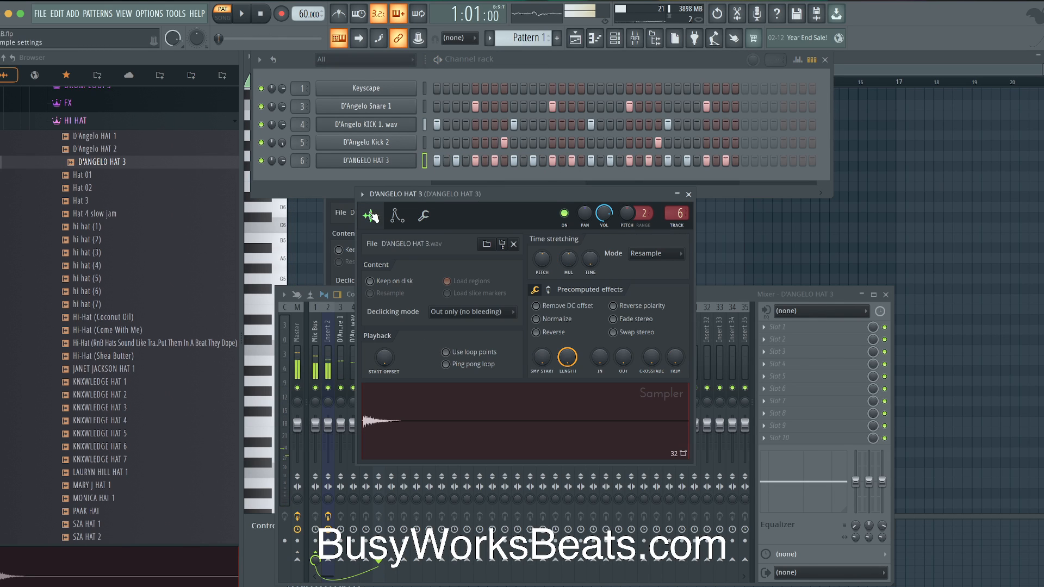
pyautogui.rightClick(370, 424)
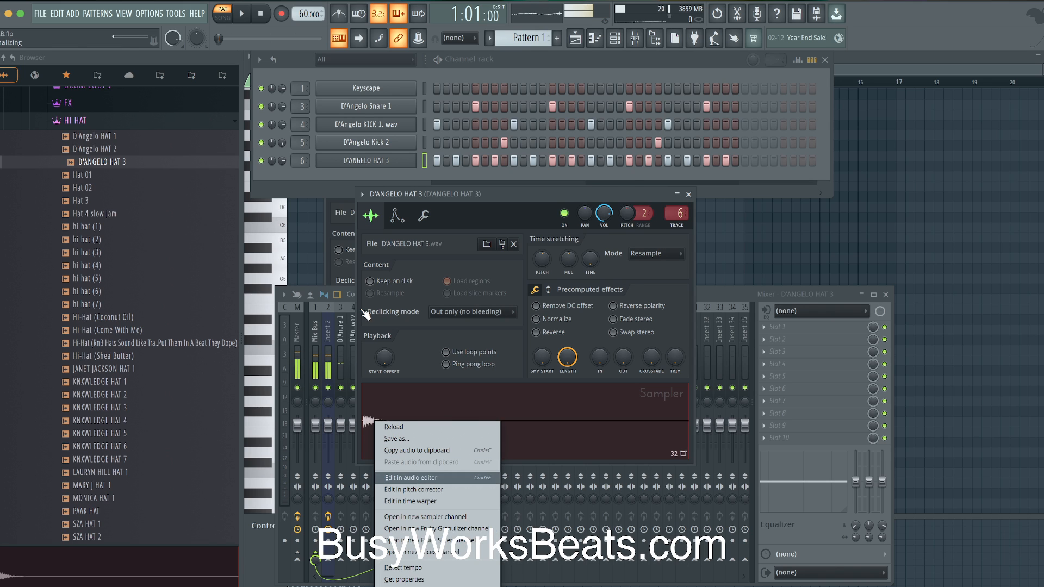
pyautogui.scroll(4, 298, 303)
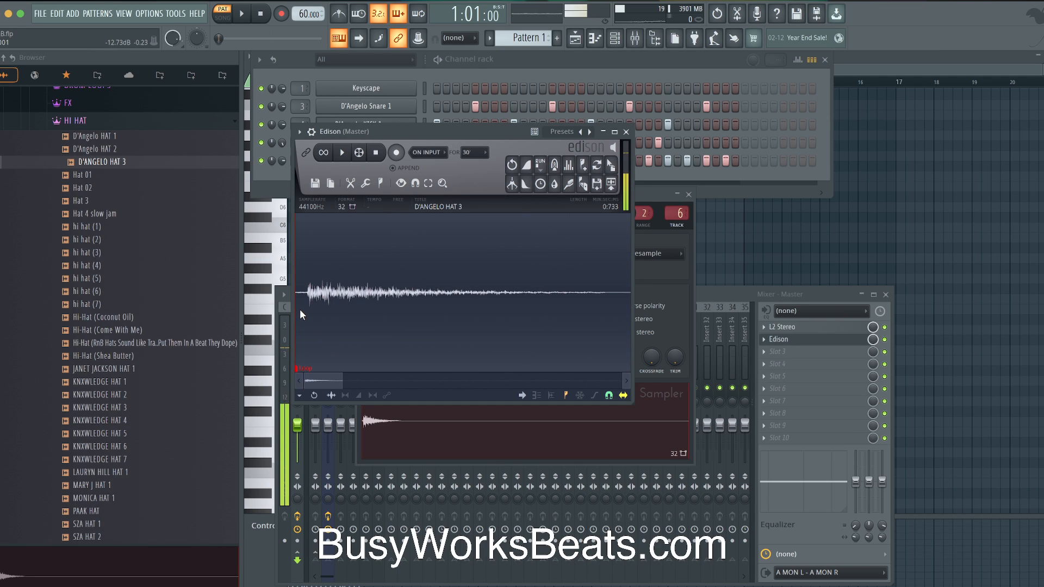
pyautogui.scroll(5, 299, 309)
pyautogui.moveTo(337, 293); pyautogui.dragTo(233, 303)
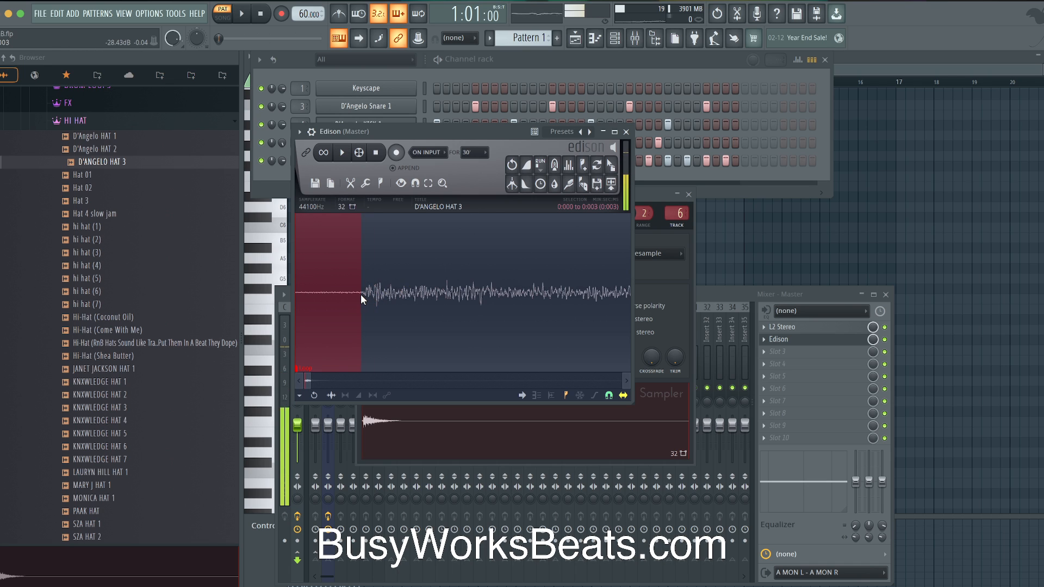
pyautogui.scroll(-3, 356, 294)
pyautogui.click(321, 299)
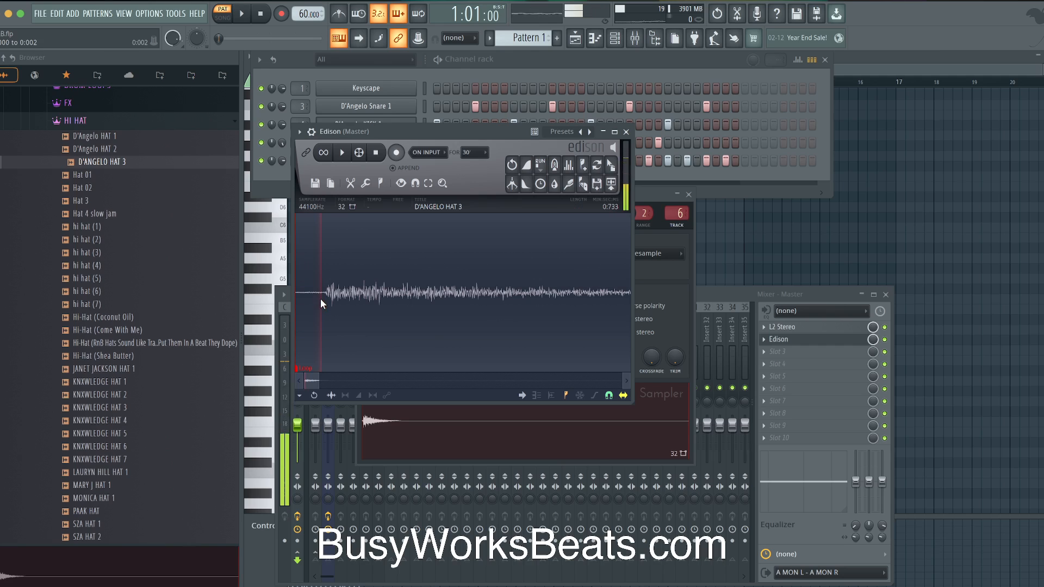
pyautogui.click(625, 132)
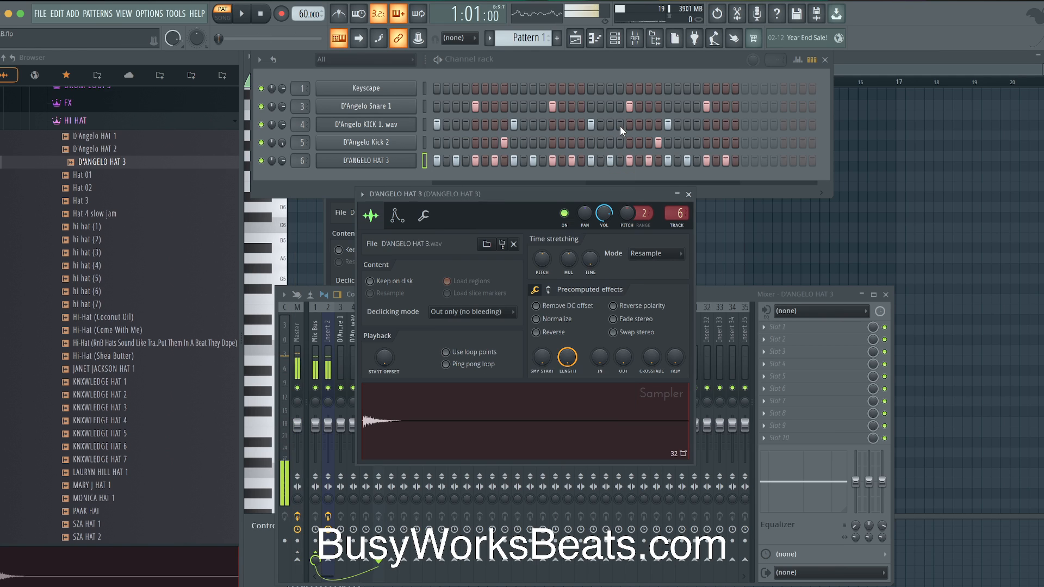
# Review the D'ANGELO HAT 3 channel's time settings and raise its channel volume slightly while the pattern plays.
pyautogui.click(423, 216)
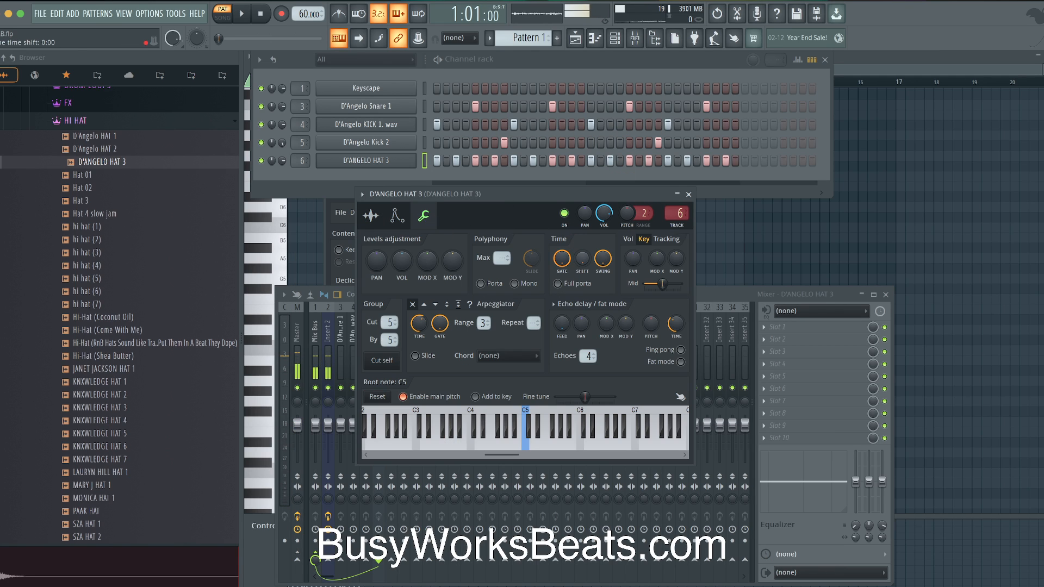
pyautogui.press('space')
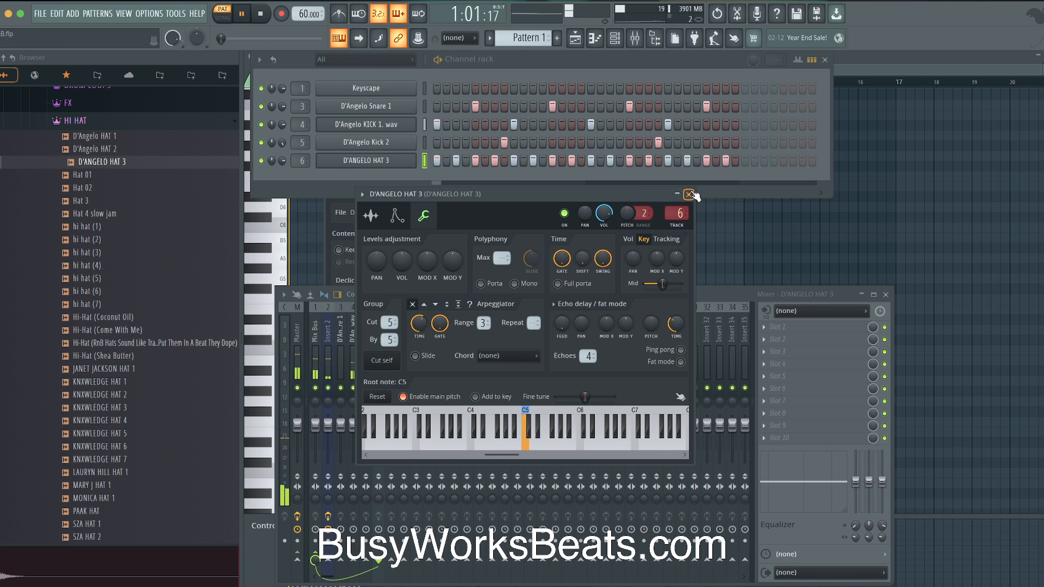
pyautogui.click(689, 194)
pyautogui.moveTo(281, 161); pyautogui.dragTo(282, 153)
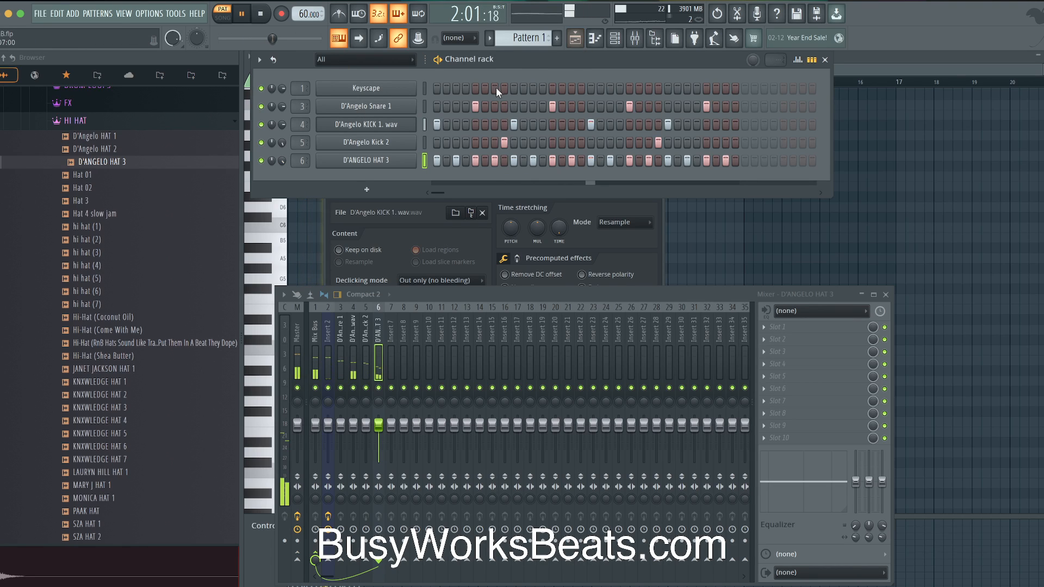
# Fill Track 1 of the playlist with four back-to-back Pattern 1 clips from bar 1 to bar 9.
pyautogui.click(574, 37)
pyautogui.click(425, 116)
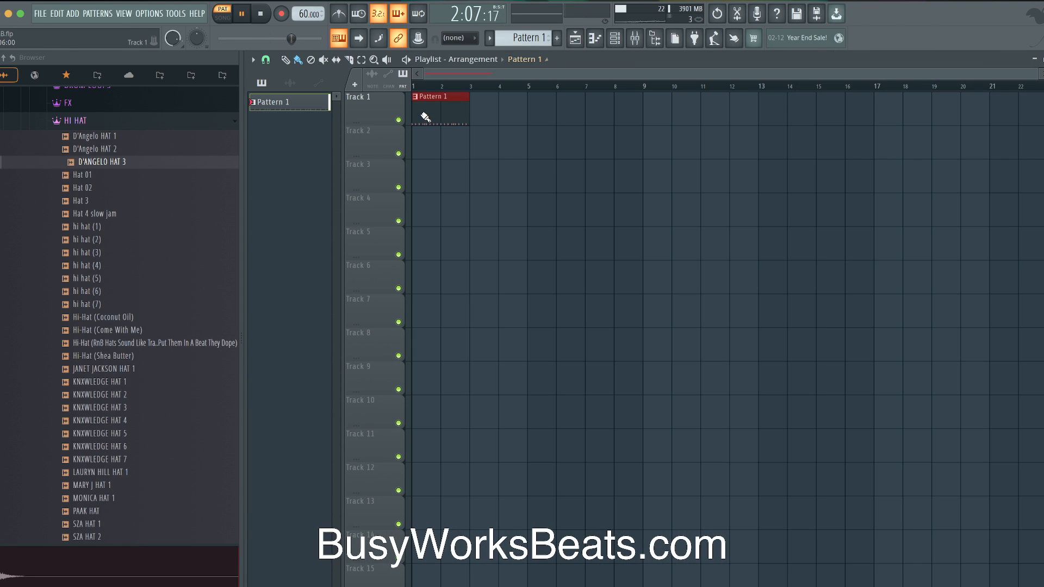
pyautogui.click(480, 105)
pyautogui.click(539, 105)
pyautogui.press('space')
pyautogui.click(595, 106)
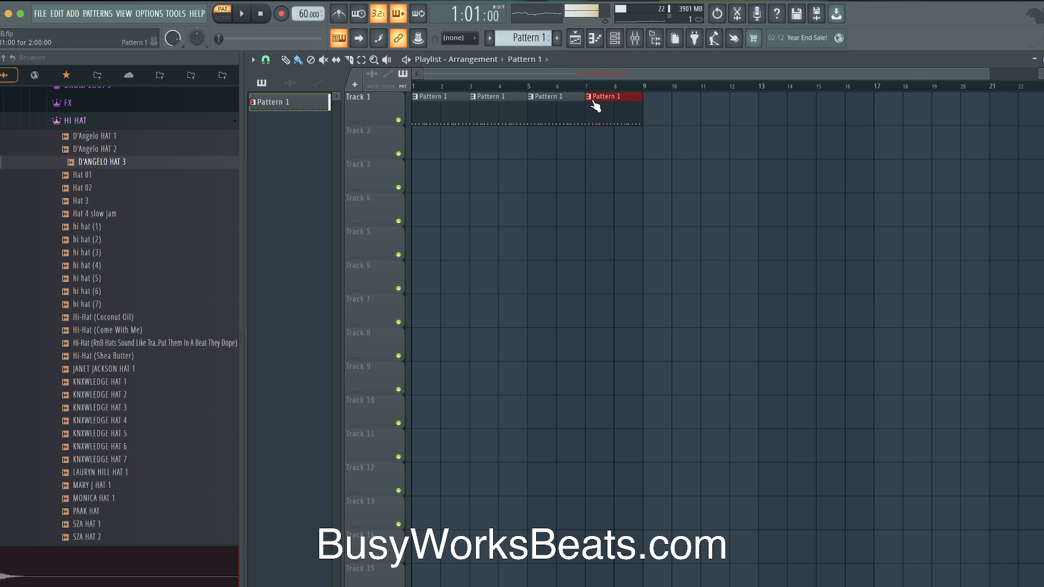
# Humanize the D'ANGELO HAT 3 notes in the piano roll with an adjusted Velocity Range.
pyautogui.click(616, 43)
pyautogui.rightClick(411, 162)
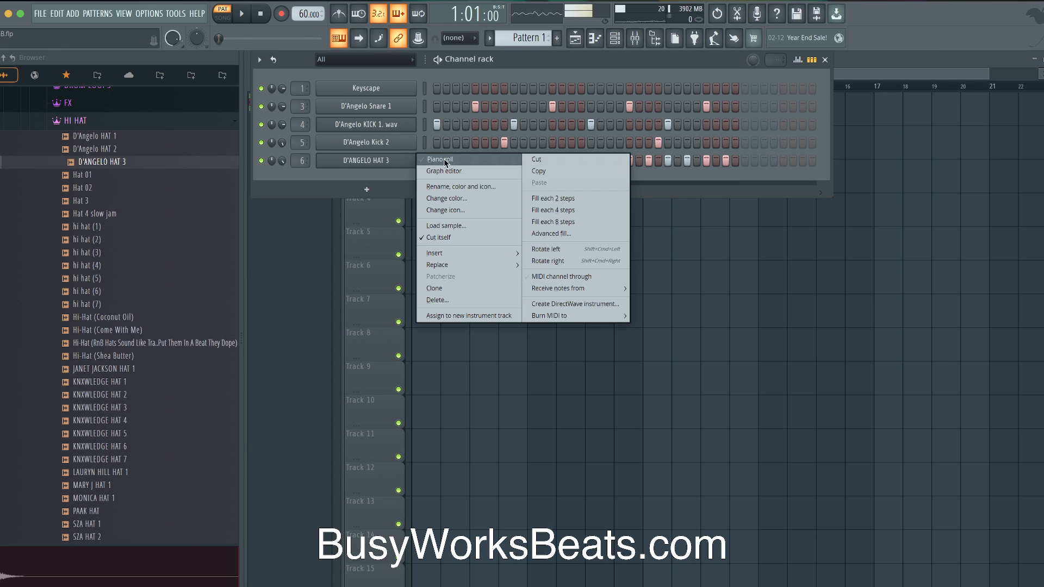
pyautogui.click(443, 159)
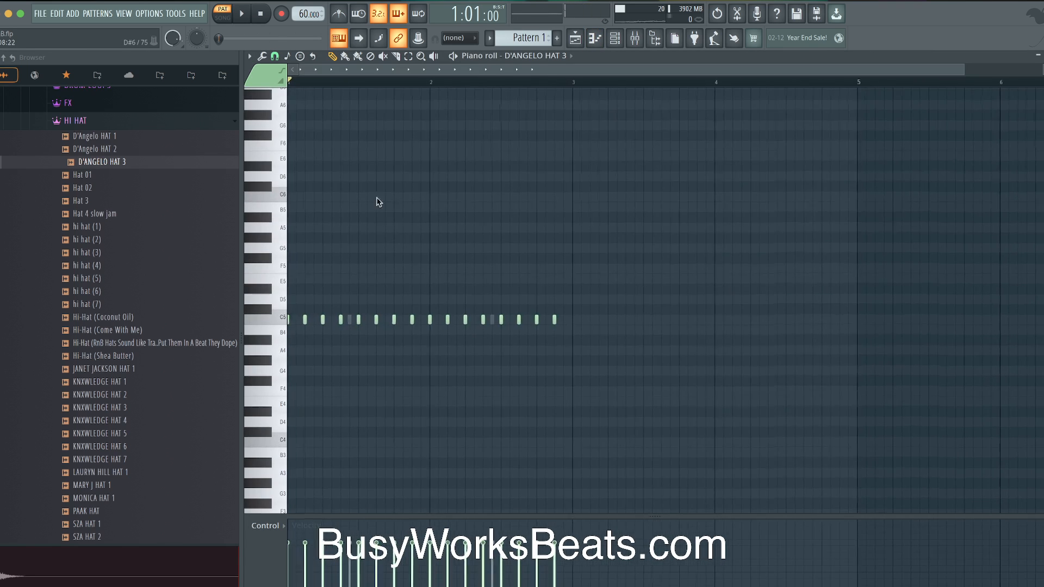
pyautogui.click(262, 56)
pyautogui.click(419, 153)
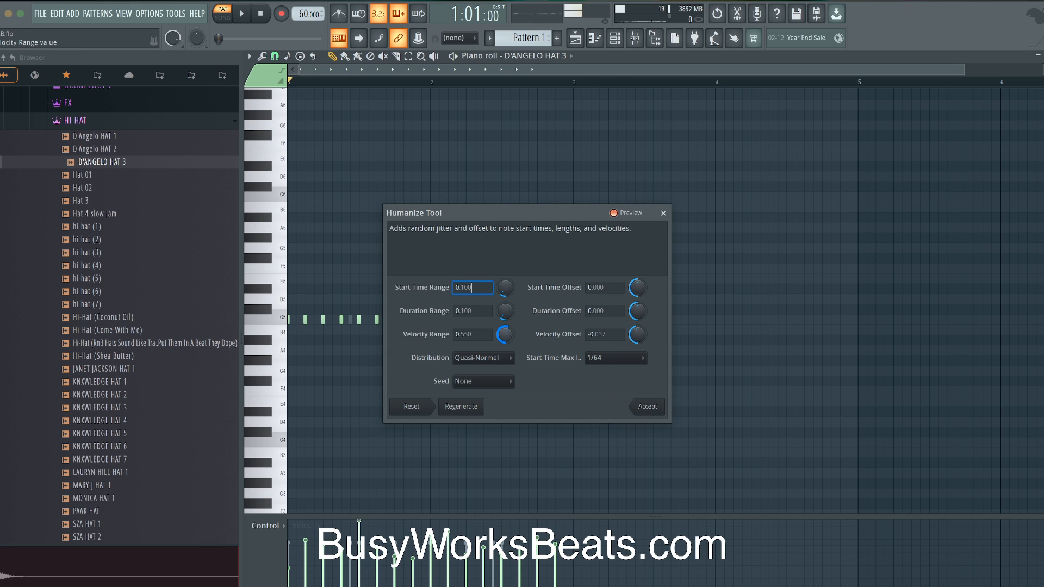
pyautogui.moveTo(505, 333); pyautogui.dragTo(505, 337)
pyautogui.click(658, 410)
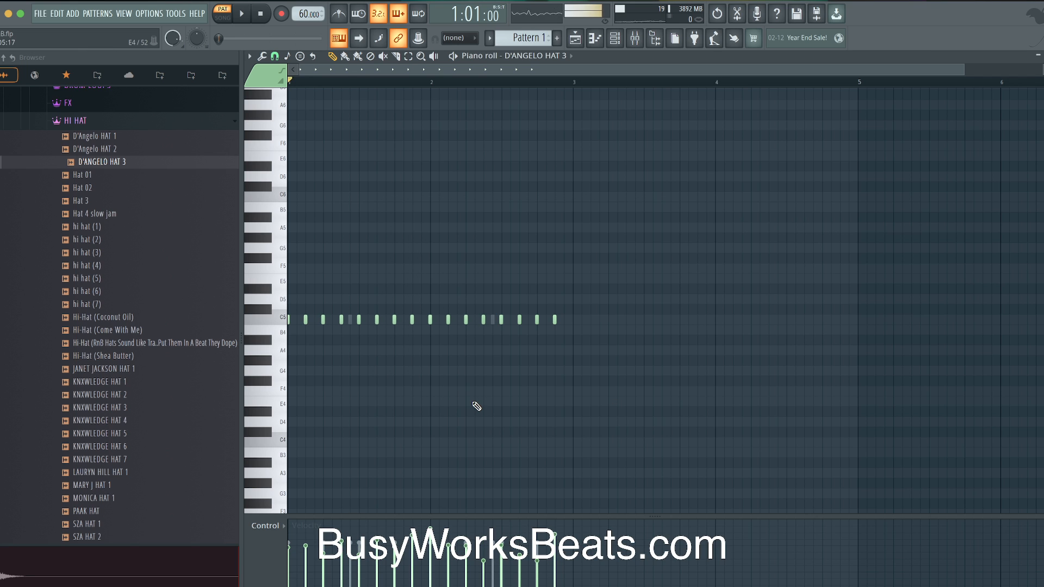
# Play back the humanized hats and examine the D'ANGELO HAT 3 channel's shift and swing settings.
pyautogui.press('space')
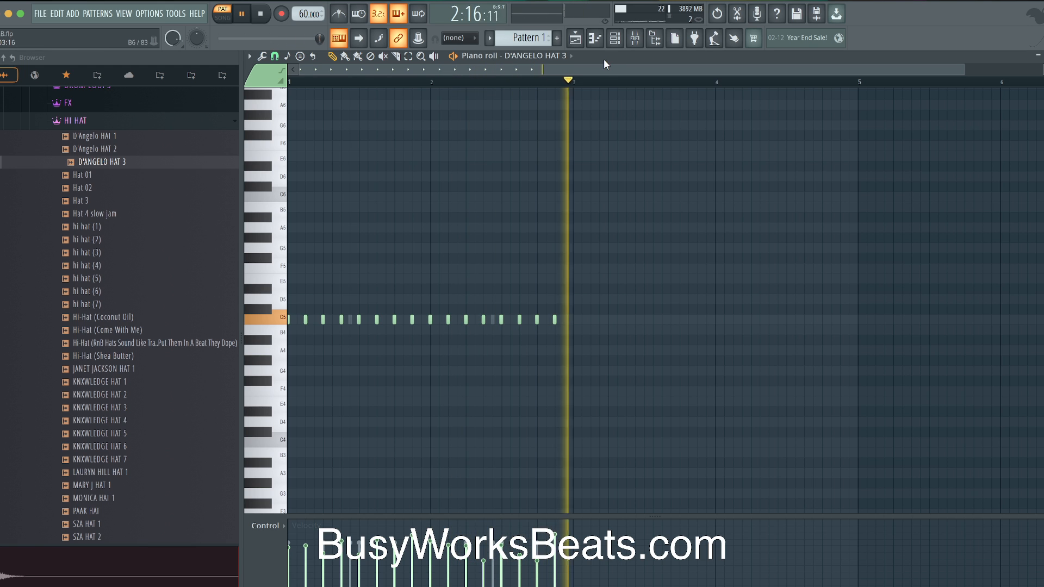
pyautogui.click(615, 38)
pyautogui.click(388, 163)
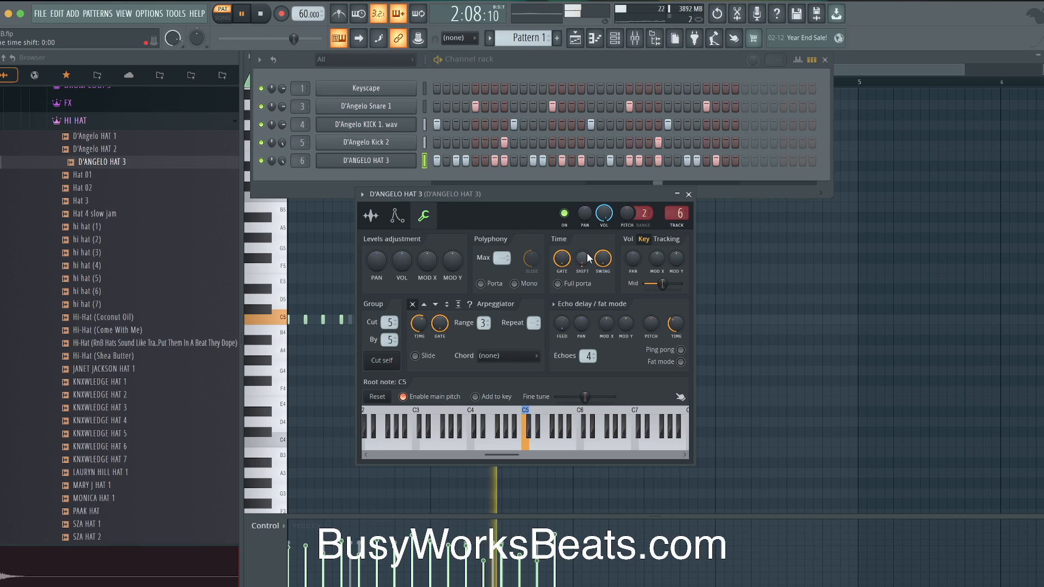
pyautogui.click(688, 194)
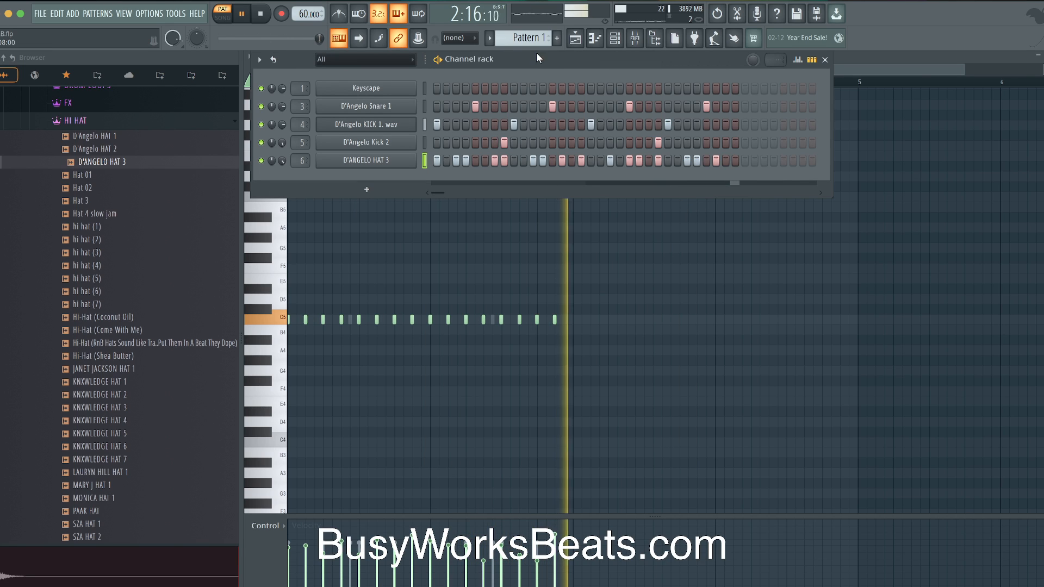
pyautogui.press('space')
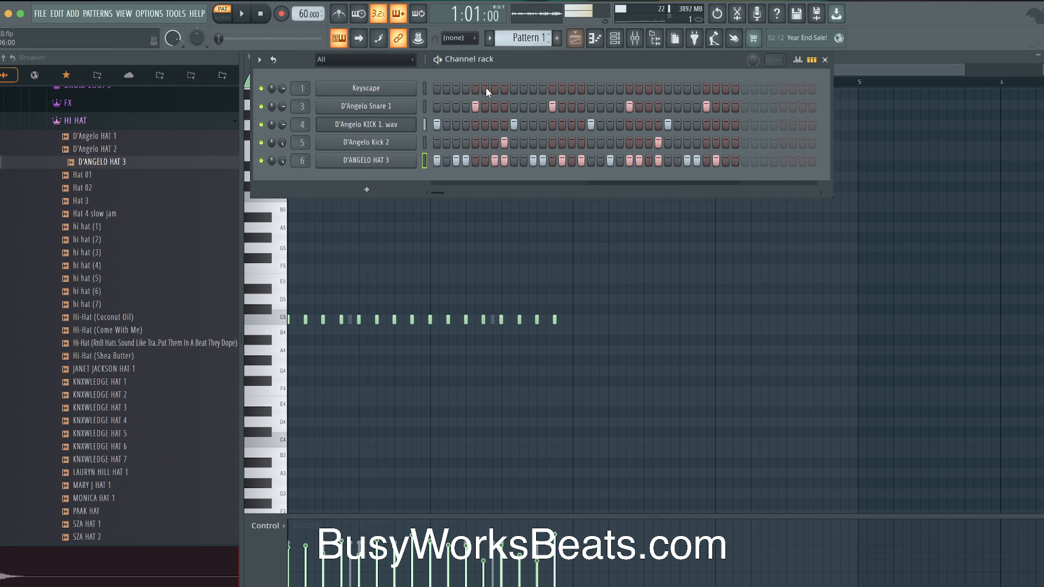
# Return to the playlist, switch playback to song mode and play the arrangement.
pyautogui.click(505, 218)
pyautogui.click(579, 41)
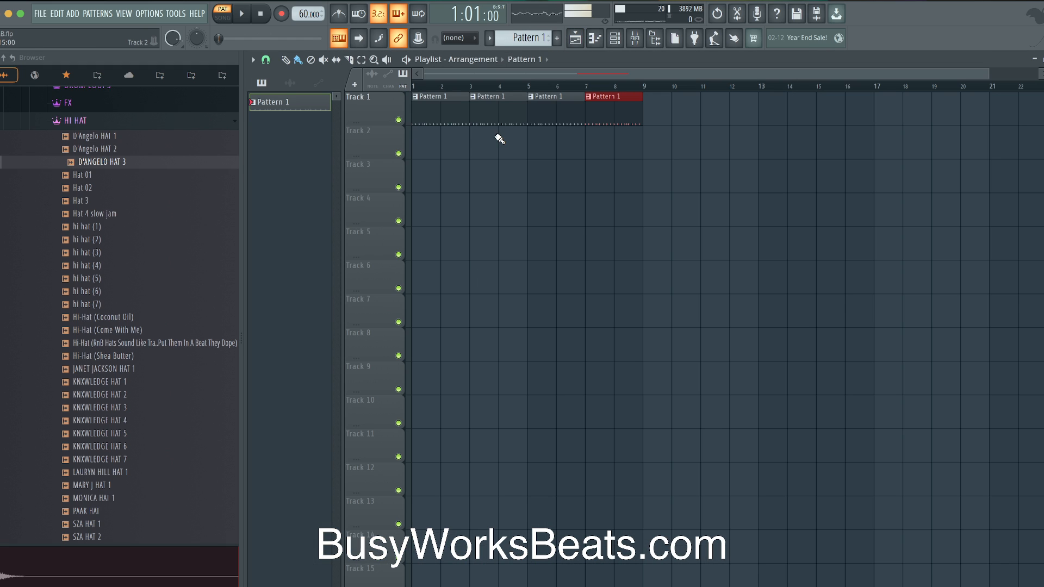
pyautogui.click(227, 21)
pyautogui.press('space')
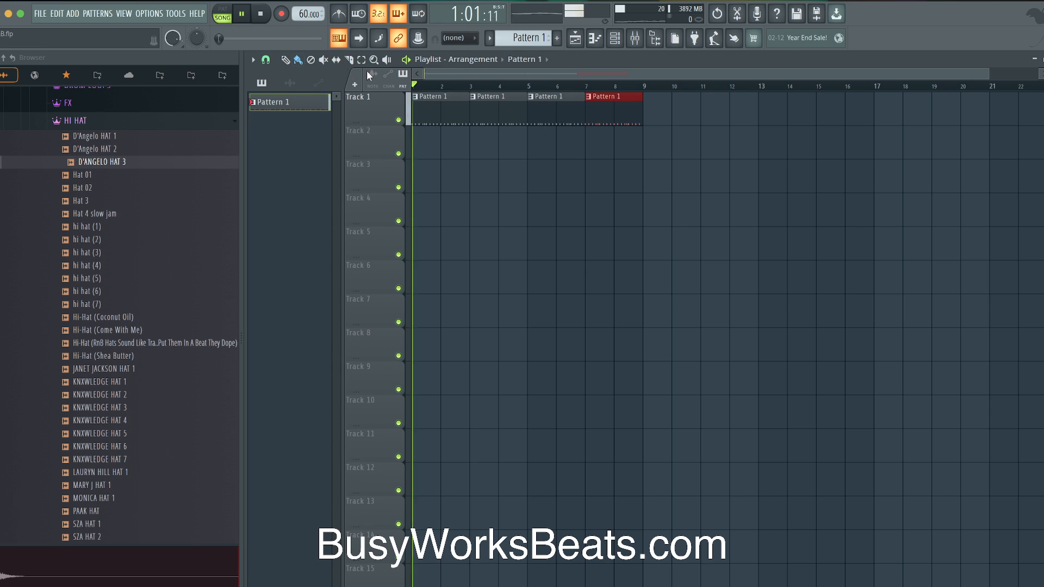
# Start a new empty pattern and place a Keyscape note on step 1 in the channel rack.
pyautogui.click(615, 39)
pyautogui.rightClick(534, 37)
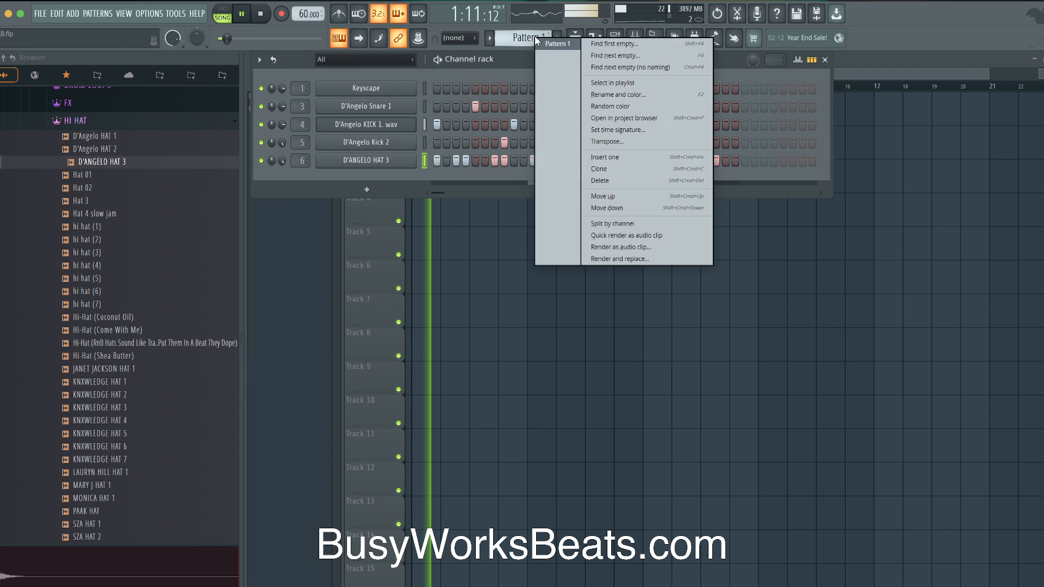
pyautogui.click(620, 43)
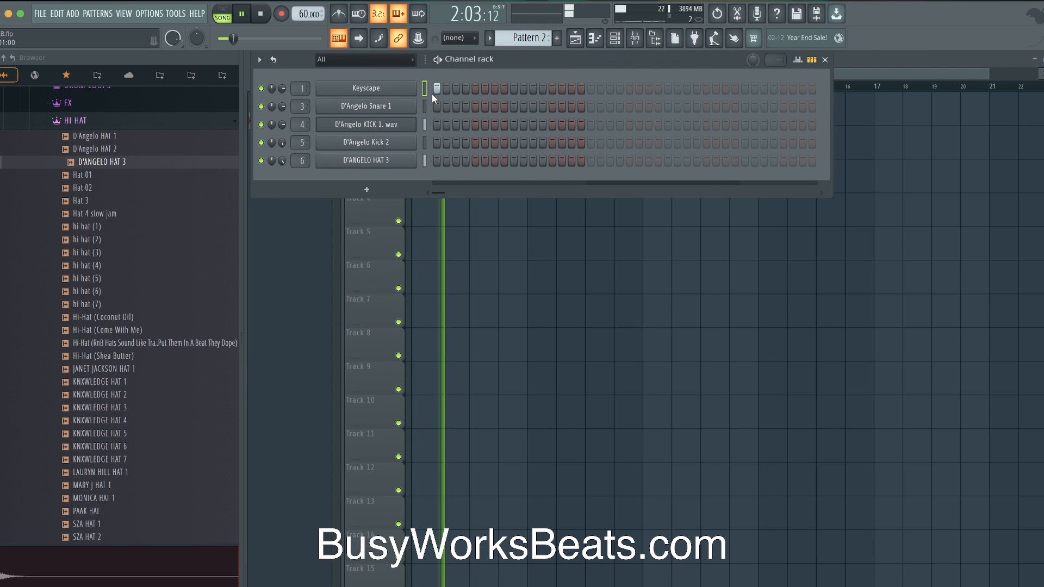
# Place Pattern 2 at bar 1 on Track 2, extend the clip to bar 3 and replay the arrangement from the start.
pyautogui.click(438, 240)
pyautogui.click(433, 144)
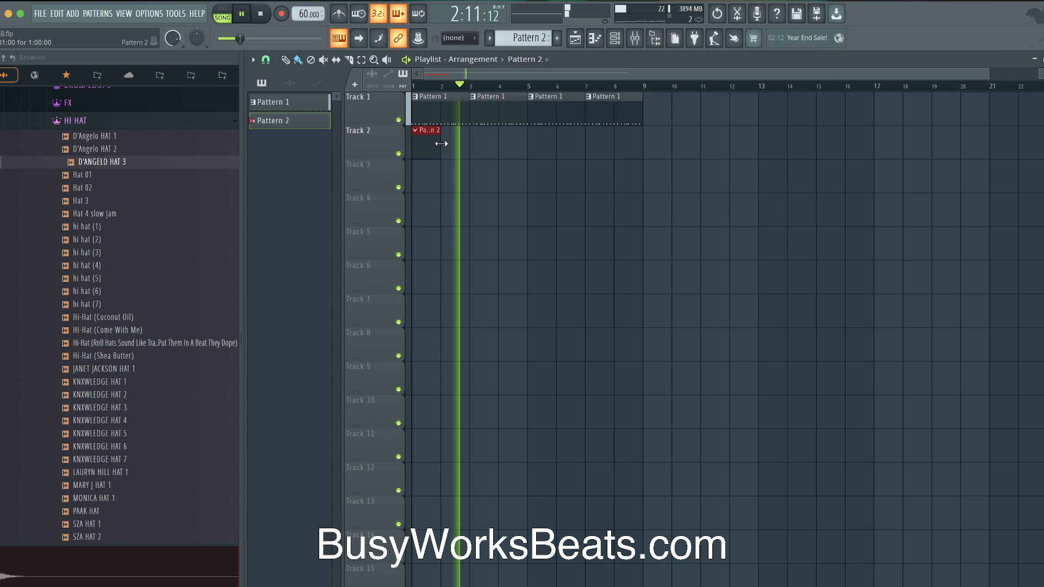
pyautogui.moveTo(437, 144); pyautogui.dragTo(478, 144)
pyautogui.press('space')
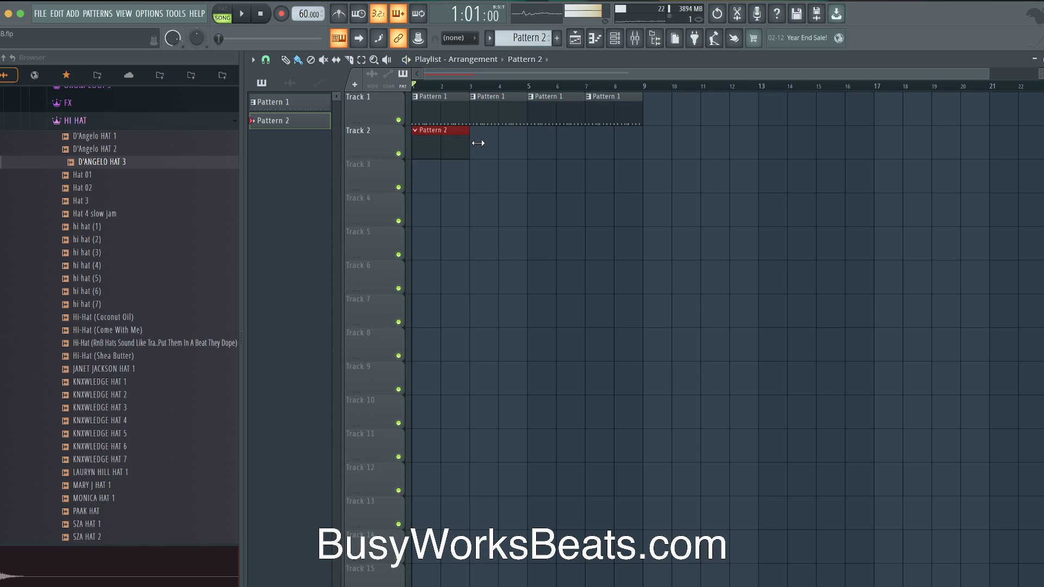
pyautogui.press('space')
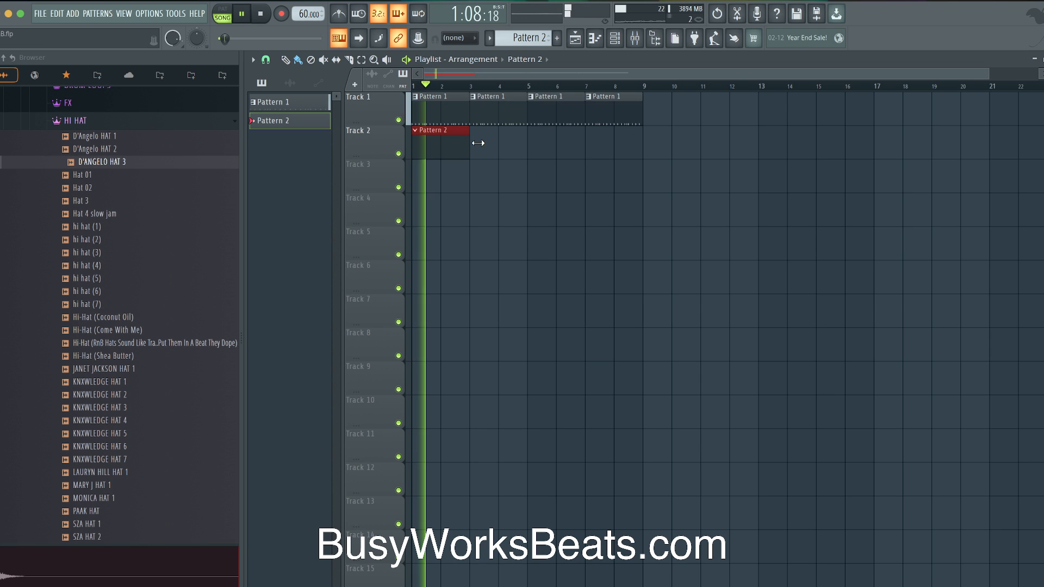
# Stop the arrangement and open Pattern 2's Keyscape channel in the piano roll.
pyautogui.press('space')
pyautogui.doubleClick(435, 141)
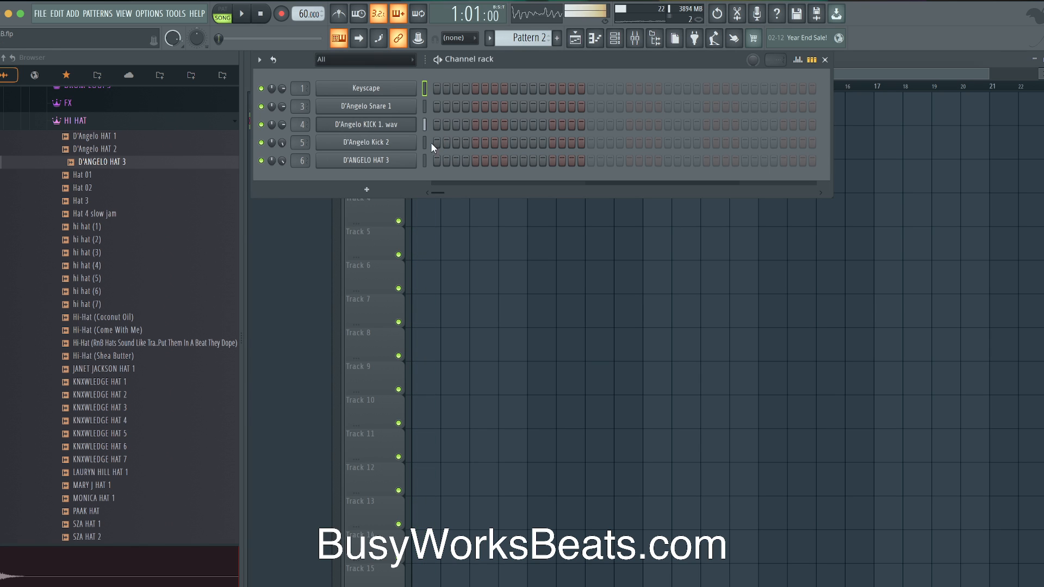
pyautogui.rightClick(390, 82)
pyautogui.click(439, 88)
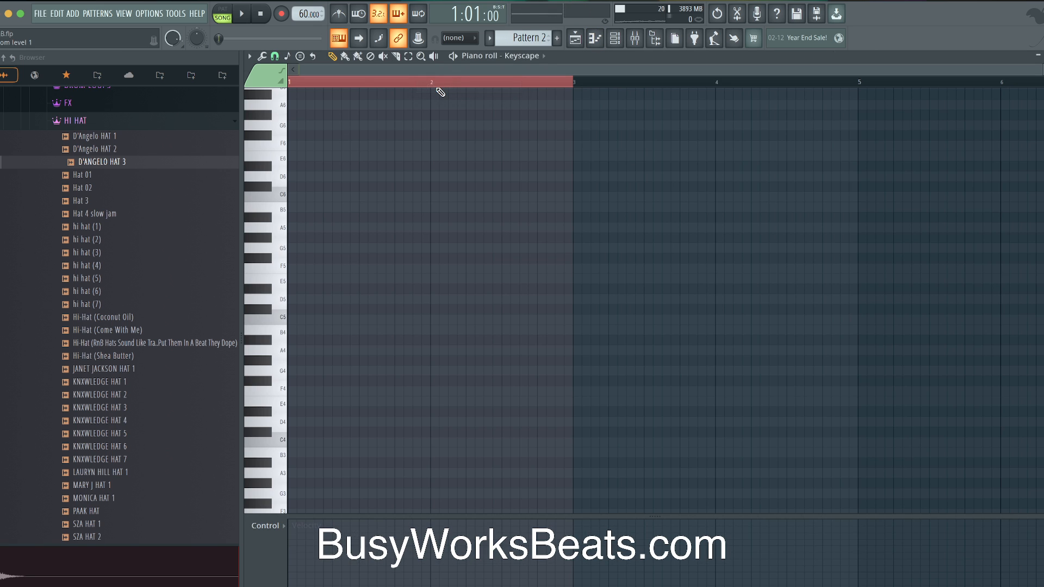
# Stamp a Maj9 chord on C5 at the start of bar 1 and make it one bar long.
pyautogui.click(299, 57)
pyautogui.moveTo(335, 67)
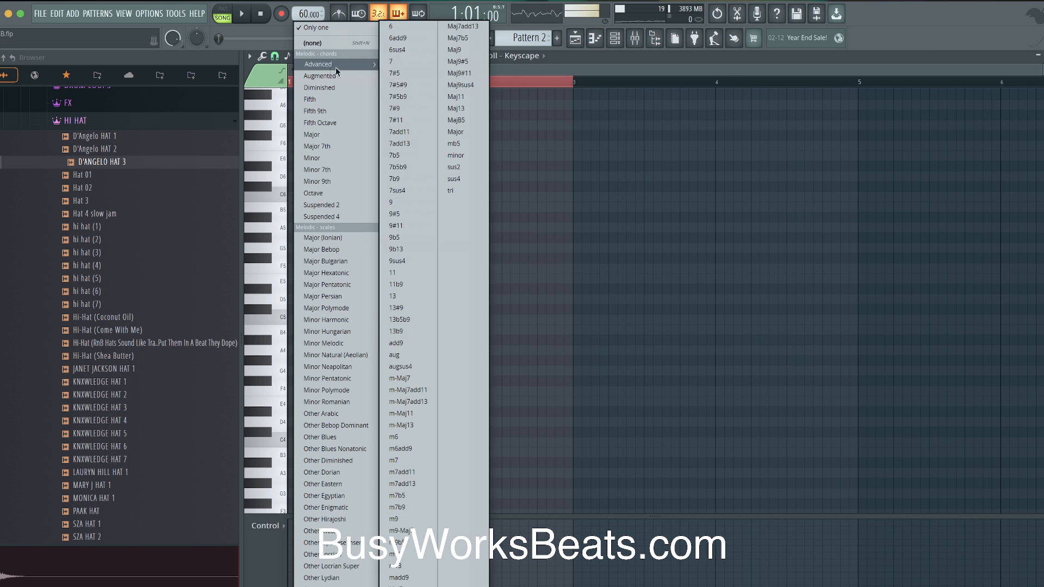
pyautogui.click(465, 51)
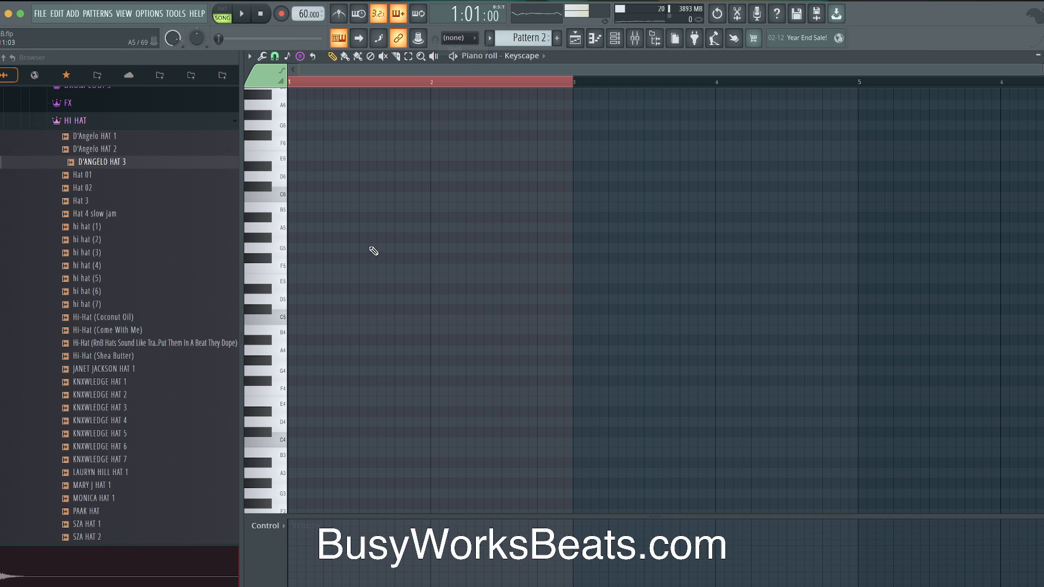
pyautogui.click(311, 321)
pyautogui.moveTo(459, 322); pyautogui.dragTo(431, 318)
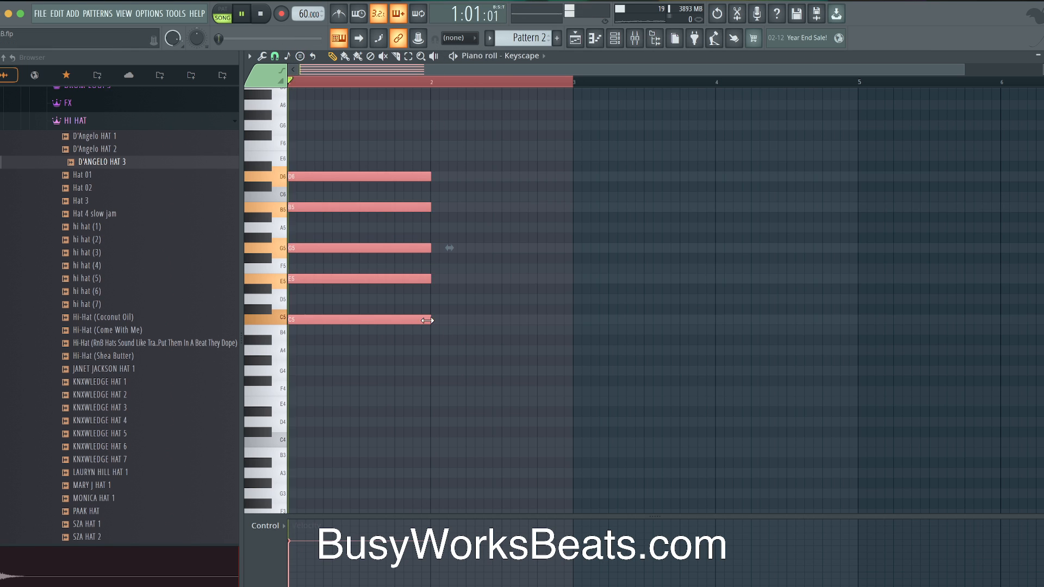
# Transpose the Maj9 chord down one octave to root C4, play it back and deselect its notes.
pyautogui.press('space')
pyautogui.hotkey('ctrl', 'Down')
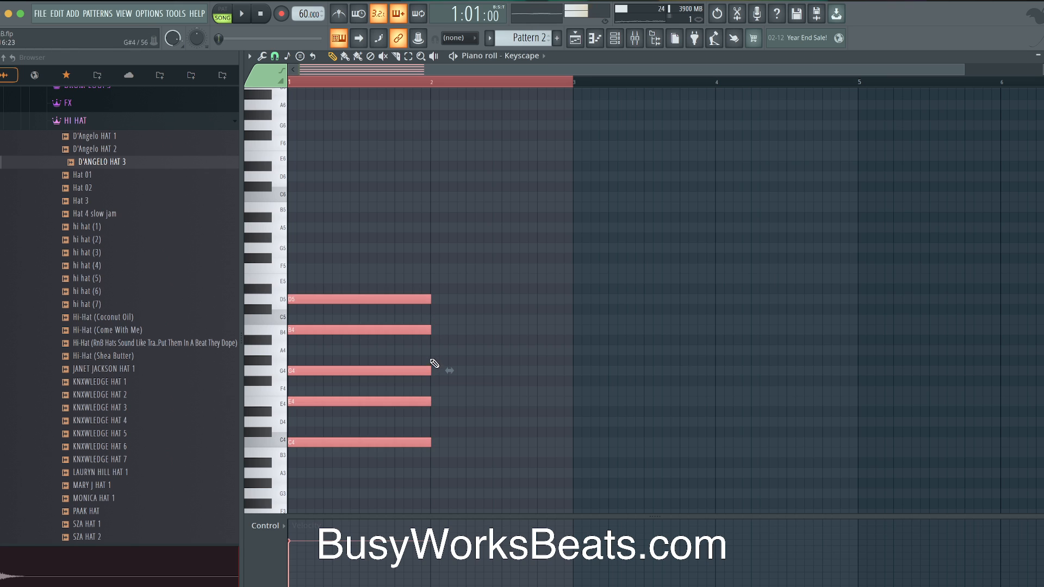
pyautogui.press('space')
pyautogui.press('e')
pyautogui.moveTo(434, 451); pyautogui.dragTo(433, 455)
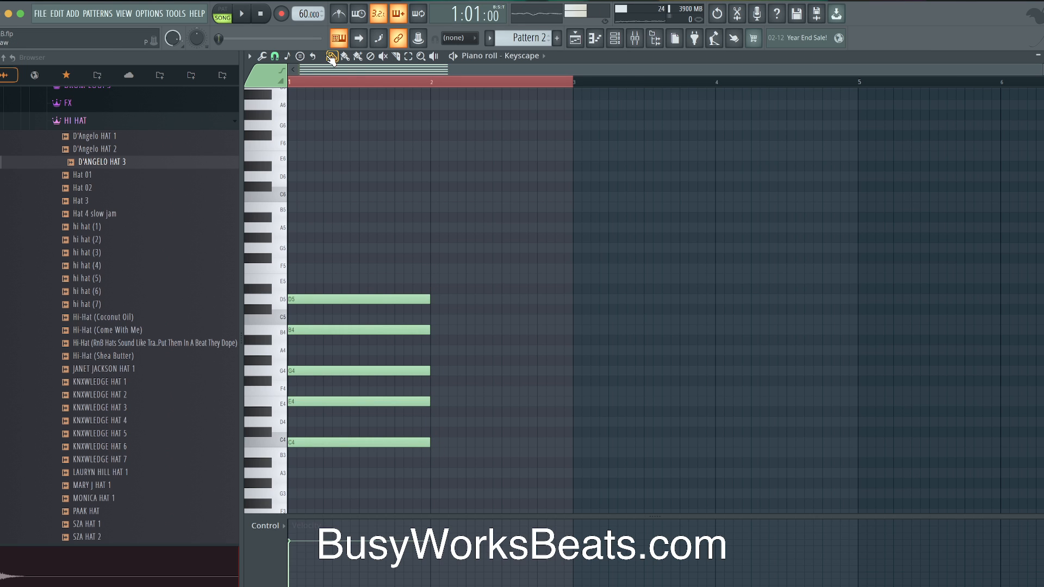
pyautogui.click(334, 268)
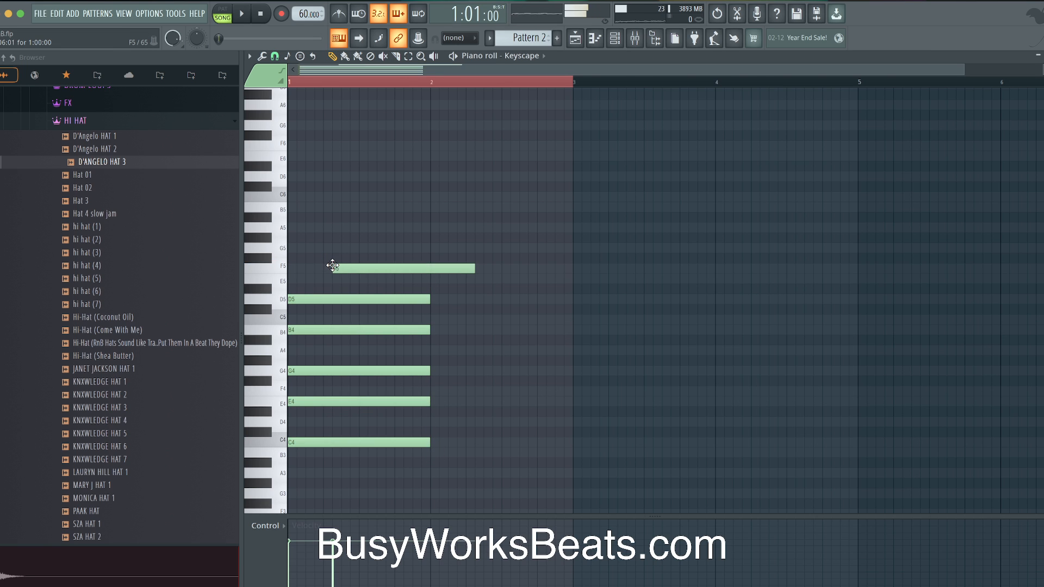
pyautogui.rightClick(347, 271)
pyautogui.click(345, 268)
pyautogui.press('space')
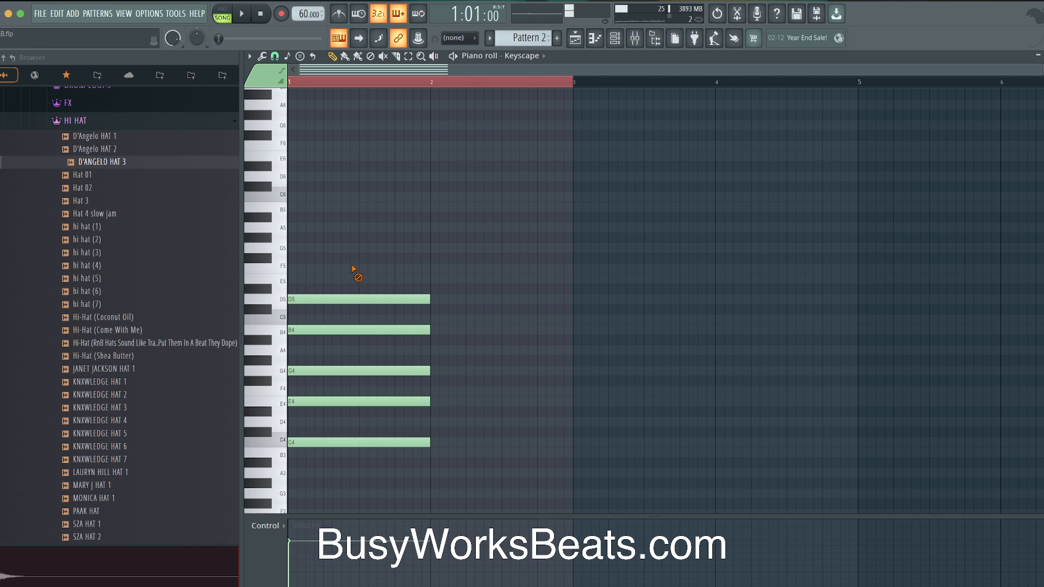
# Play back the C4 Maj9 chord together with the drums.
pyautogui.moveTo(353, 267); pyautogui.dragTo(316, 375)
pyautogui.scroll(-1, 394, 386)
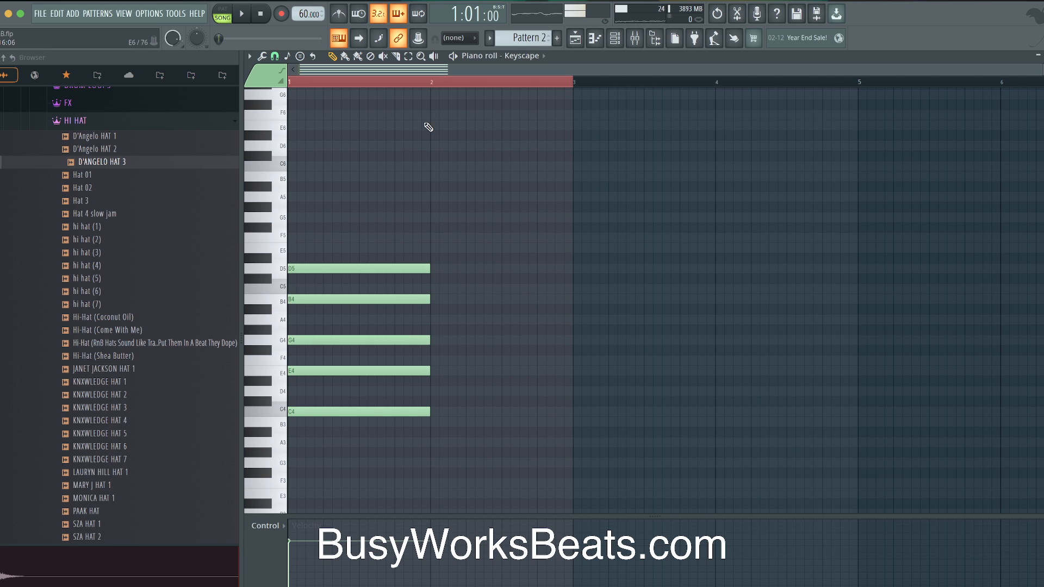
pyautogui.scroll(-3, 426, 181)
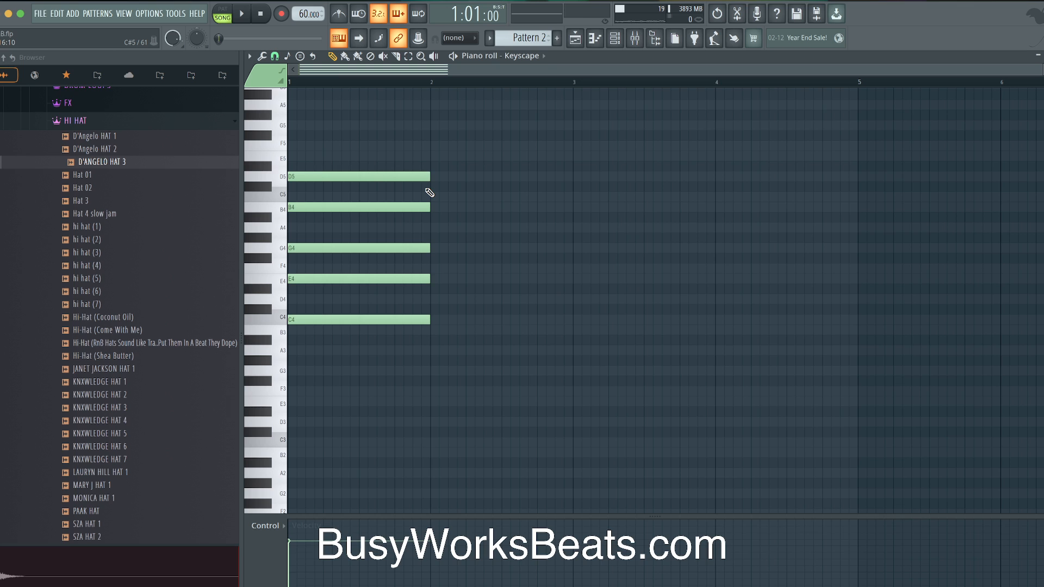
pyautogui.press('space')
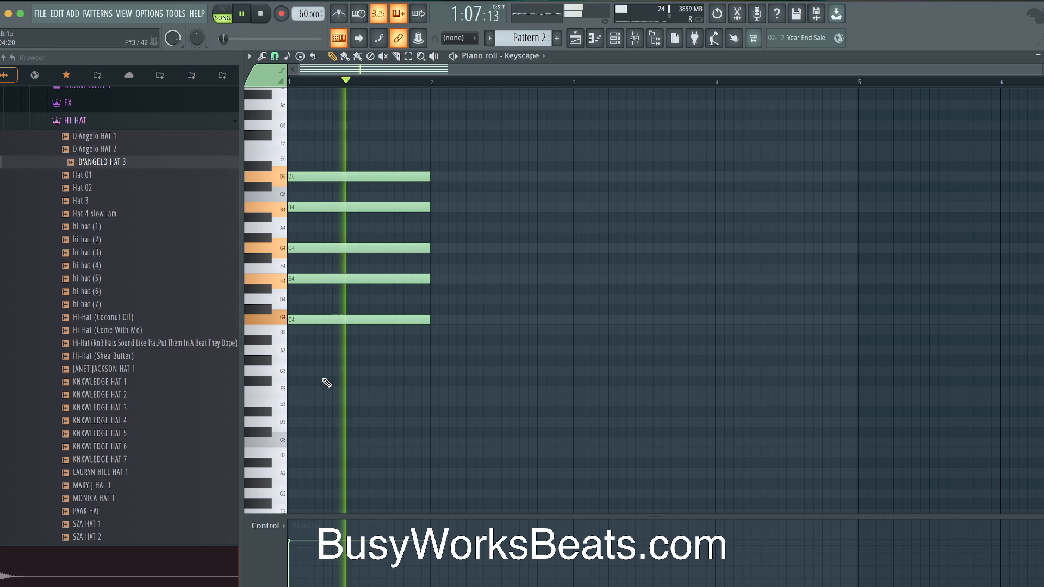
pyautogui.press('space')
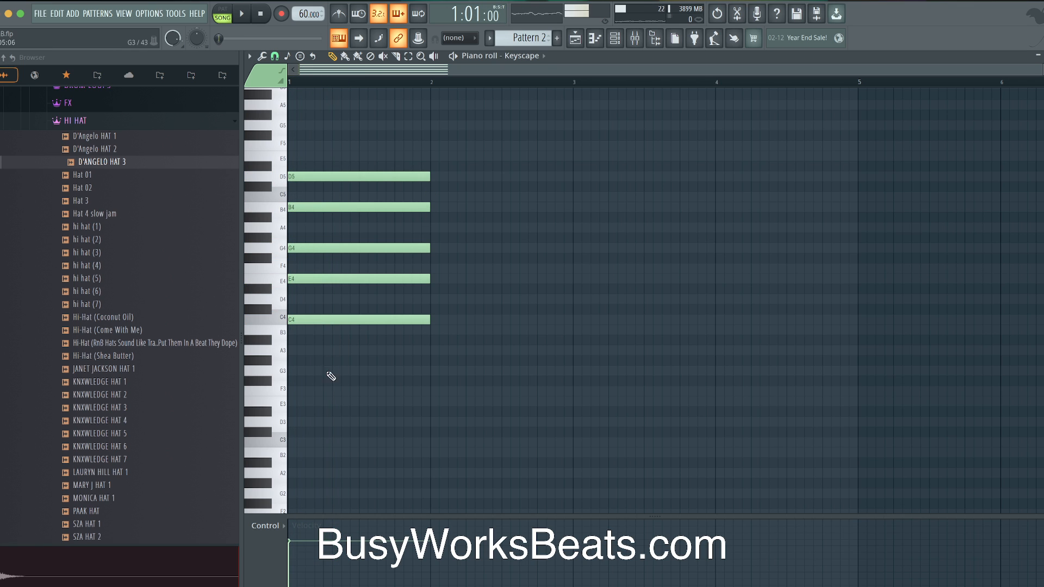
# Place a one-bar Maj9 chord on G#3 across bar 2 and play back the progression.
pyautogui.moveTo(332, 329); pyautogui.dragTo(470, 210)
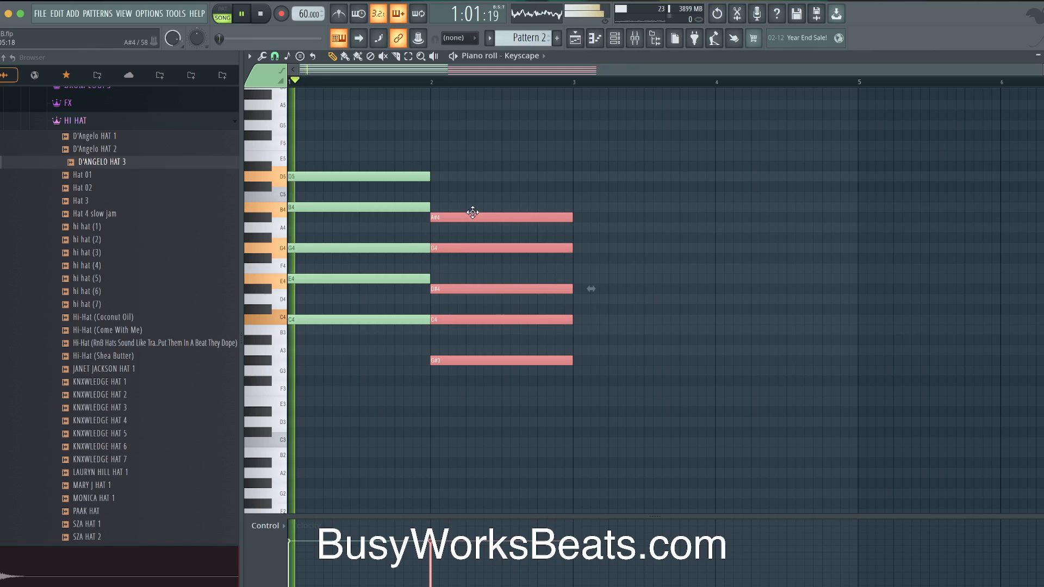
pyautogui.press('space')
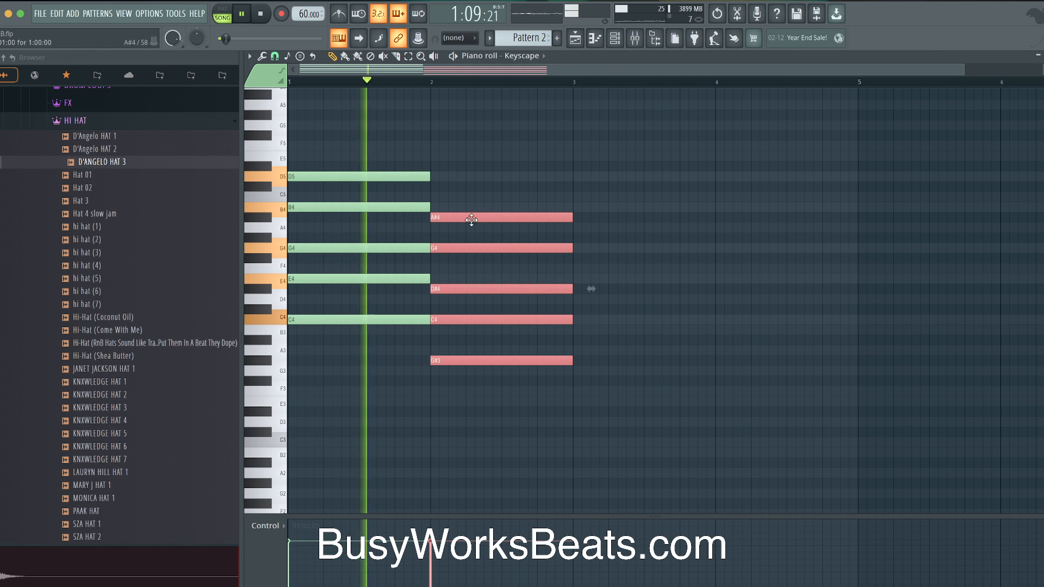
pyautogui.press('space')
# Raise the C4 and D#4 notes of the bar 2 chord by one octave and replay both chords.
pyautogui.moveTo(466, 336); pyautogui.dragTo(462, 288)
pyautogui.hotkey('ctrl', 'Up')
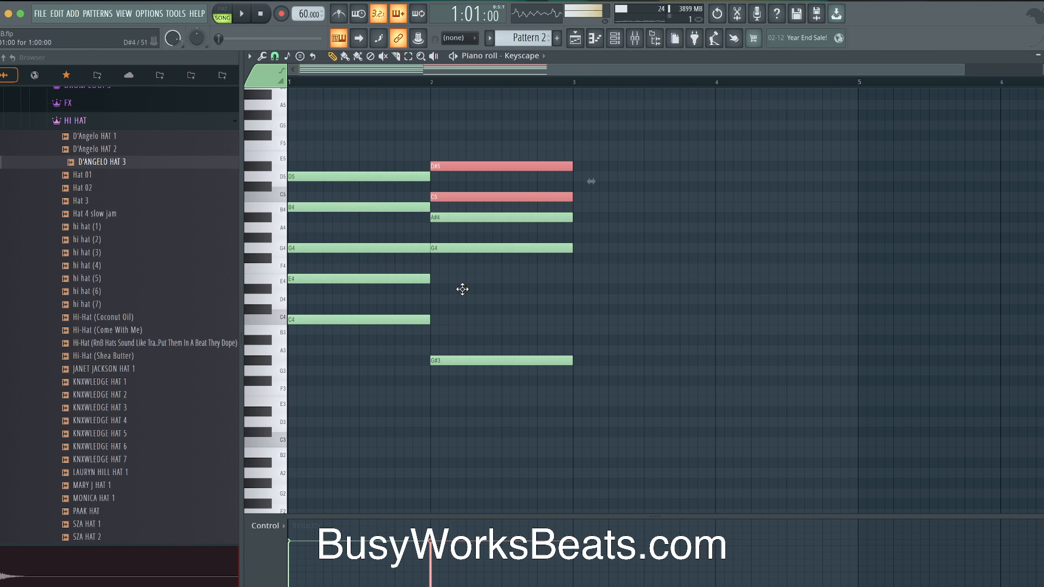
pyautogui.click(424, 175)
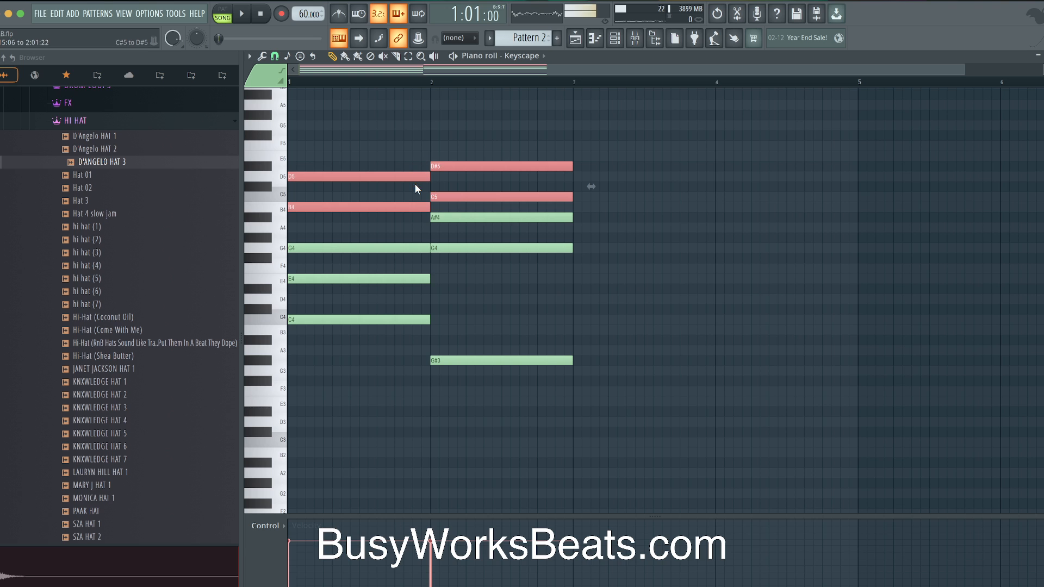
pyautogui.click(704, 321)
pyautogui.press('space')
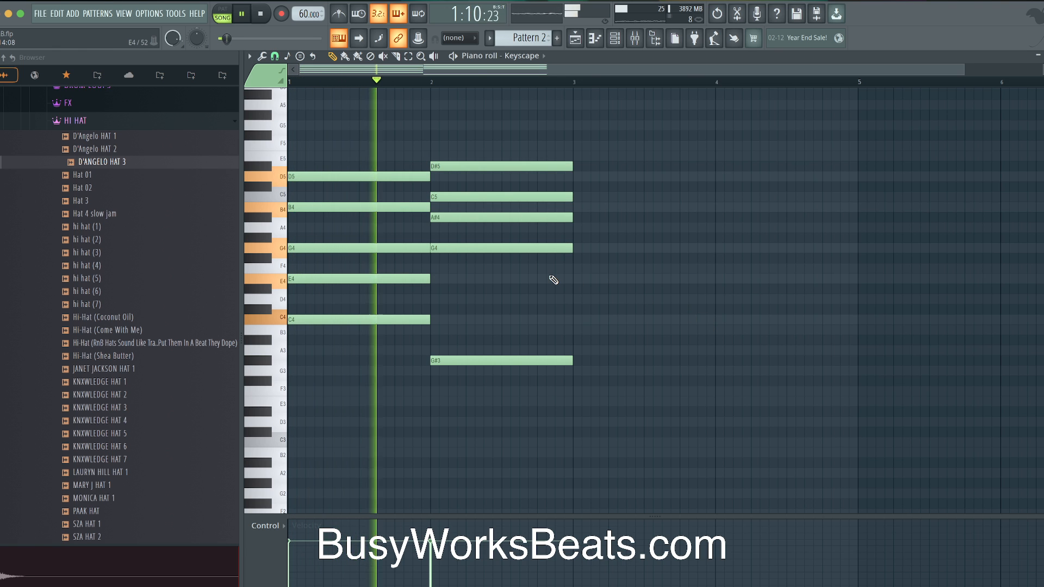
# Choose the 11 chord stamp and shorten the G#3 chord in bar 2 to 12 steps.
pyautogui.click(300, 56)
pyautogui.moveTo(326, 65)
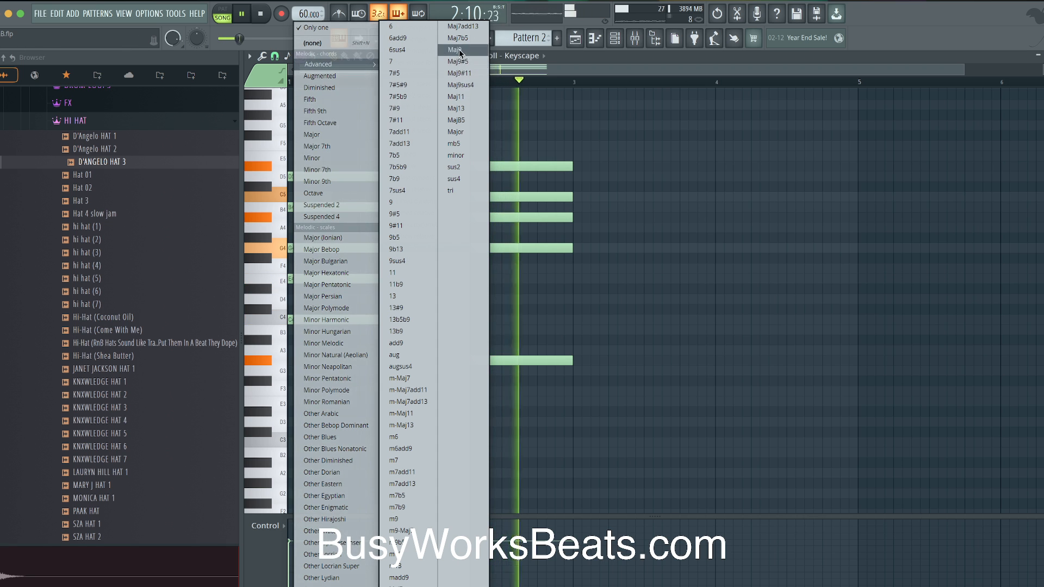
pyautogui.click(401, 273)
pyautogui.press('space')
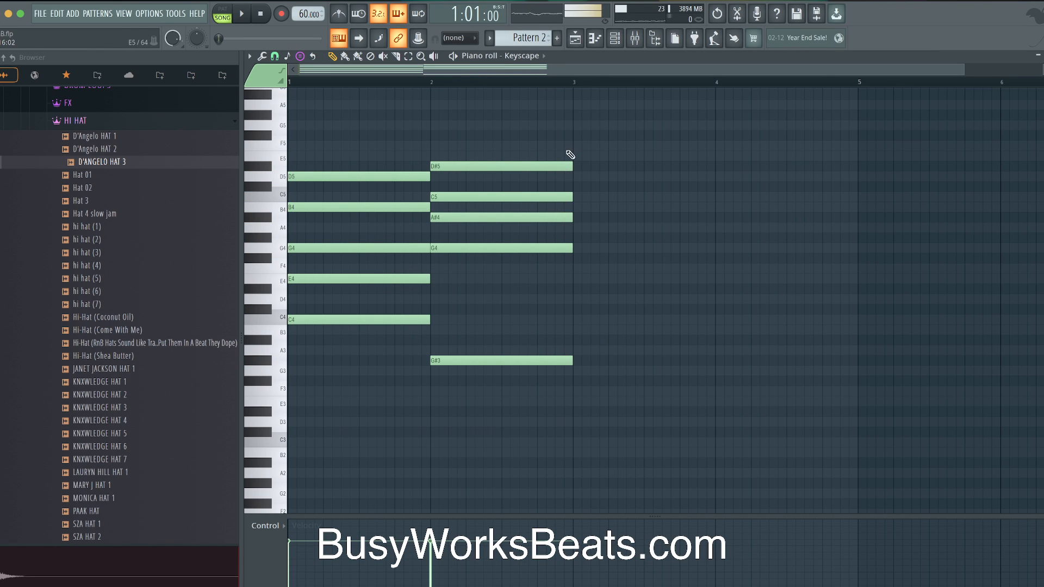
pyautogui.moveTo(570, 155); pyautogui.dragTo(564, 428)
pyautogui.moveTo(572, 359); pyautogui.dragTo(533, 359)
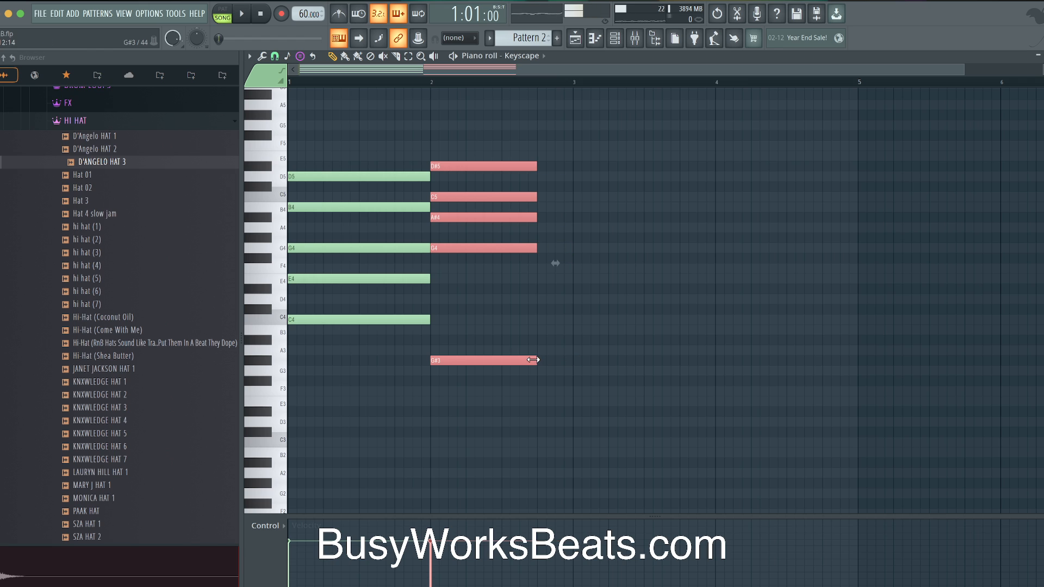
# Stamp an 11 chord on G#3 and align its start with the end of the shortened second chord.
pyautogui.click(300, 56)
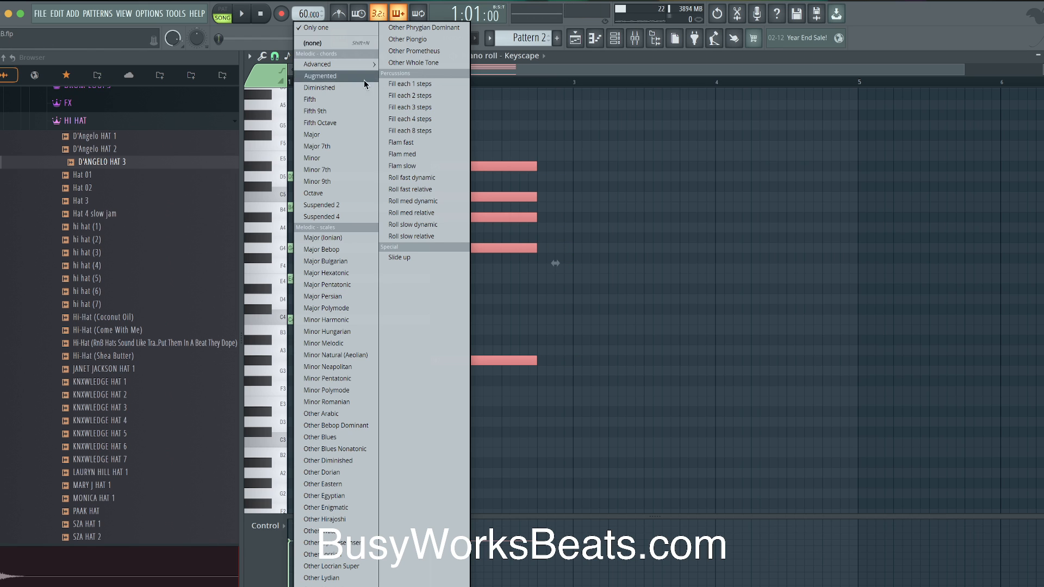
pyautogui.moveTo(326, 64)
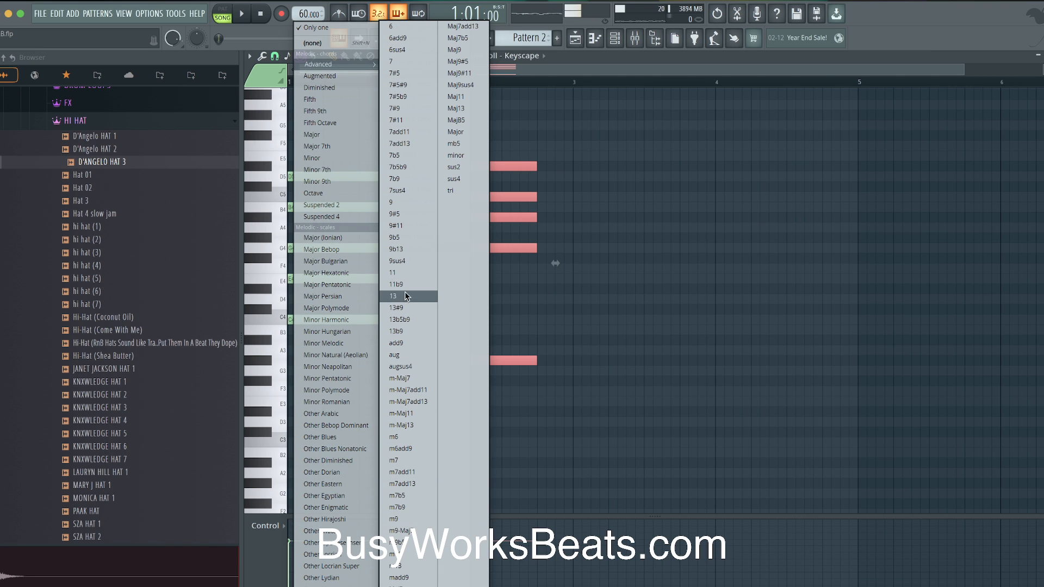
pyautogui.click(403, 272)
pyautogui.click(555, 359)
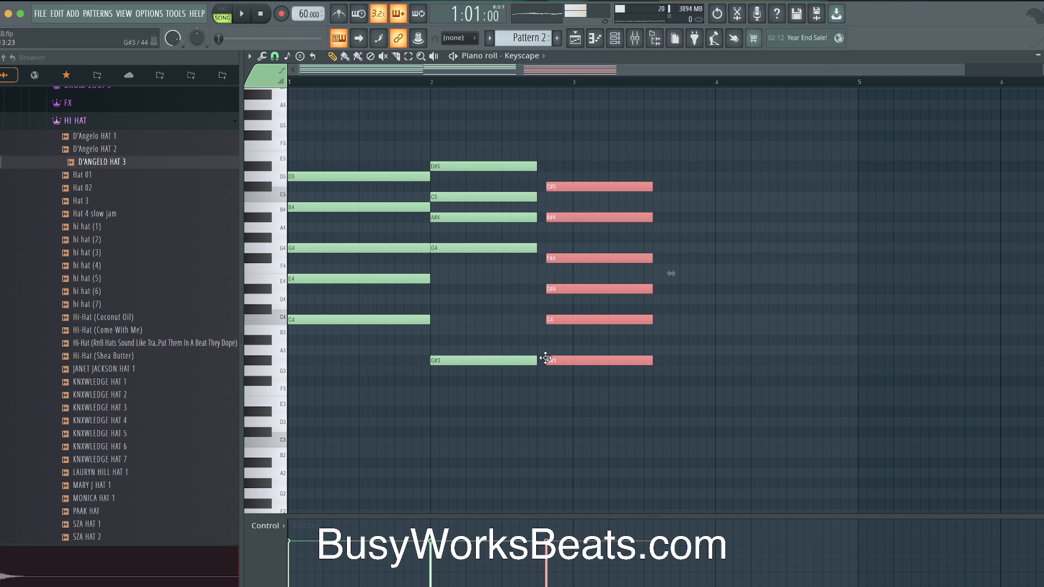
pyautogui.moveTo(540, 358); pyautogui.dragTo(538, 360)
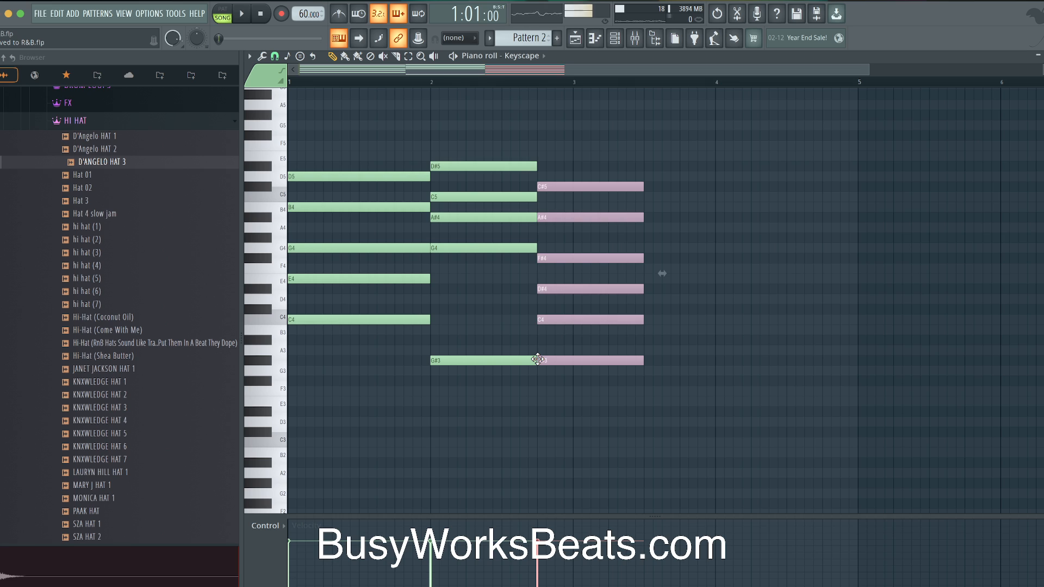
# Transpose the 11 chord up four semitones to root C4 and delete its E4 and G4 notes.
pyautogui.hotkey('shift', 'Up')
pyautogui.hotkey('shift', 'Up')
pyautogui.hotkey('shift', 'Up')
pyautogui.hotkey('shift', 'Up')
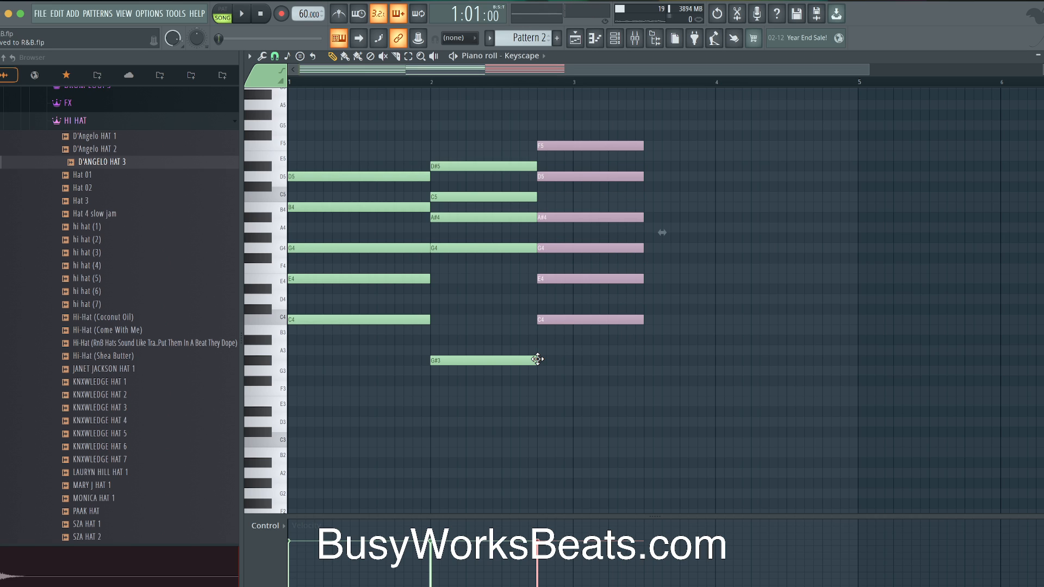
pyautogui.hotkey('ctrl', 'd')
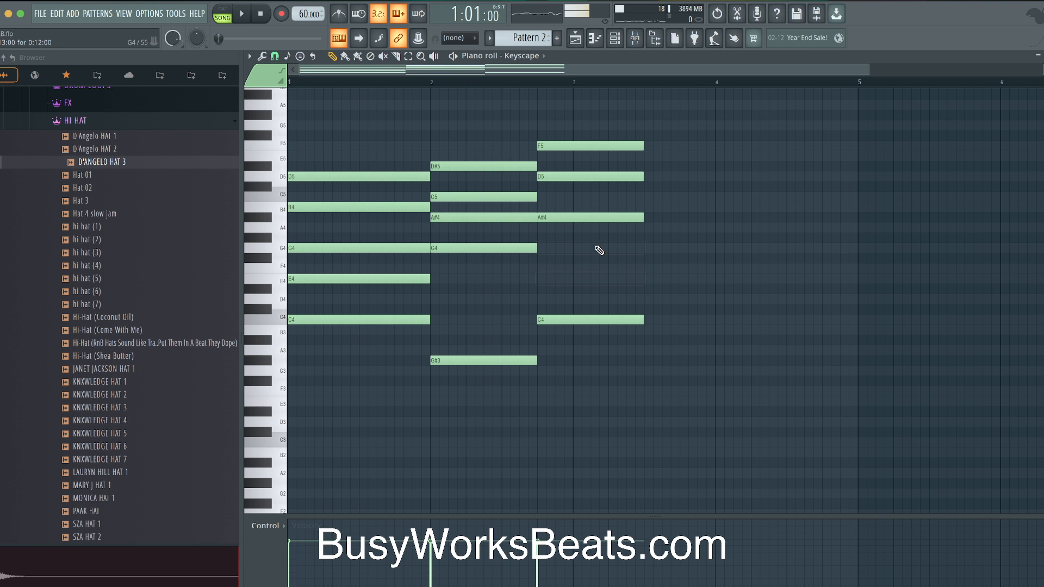
# Shorten the third chord to four steps so it ends at bar 3, and play the progression.
pyautogui.press('space')
pyautogui.moveTo(577, 131); pyautogui.dragTo(589, 230)
pyautogui.hotkey('ctrl', 'd')
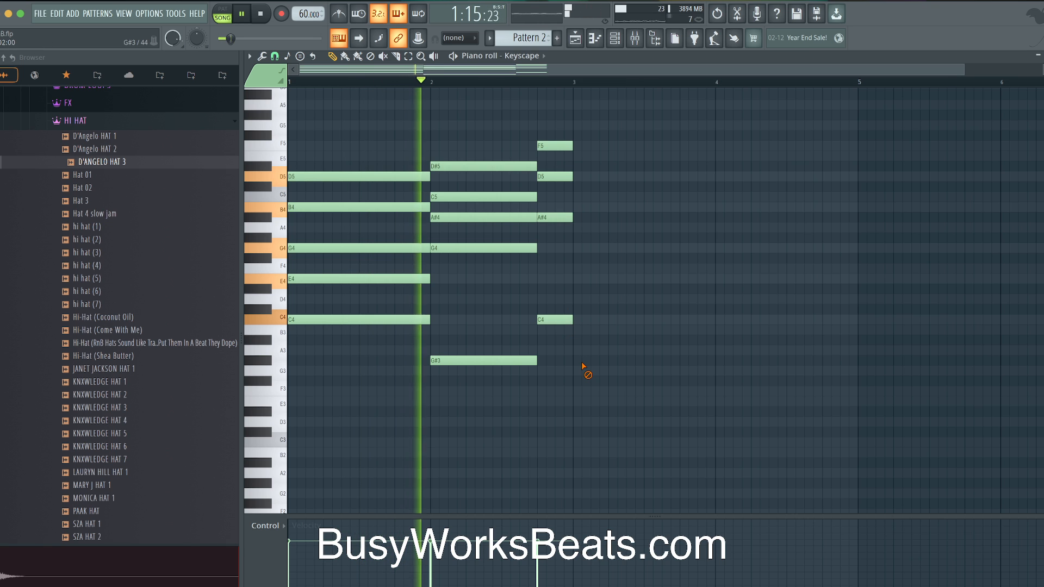
# Copy the entire two-bar chord progression into bars 3 and 4, then stop playback.
pyautogui.hotkey('ctrl', 'a')
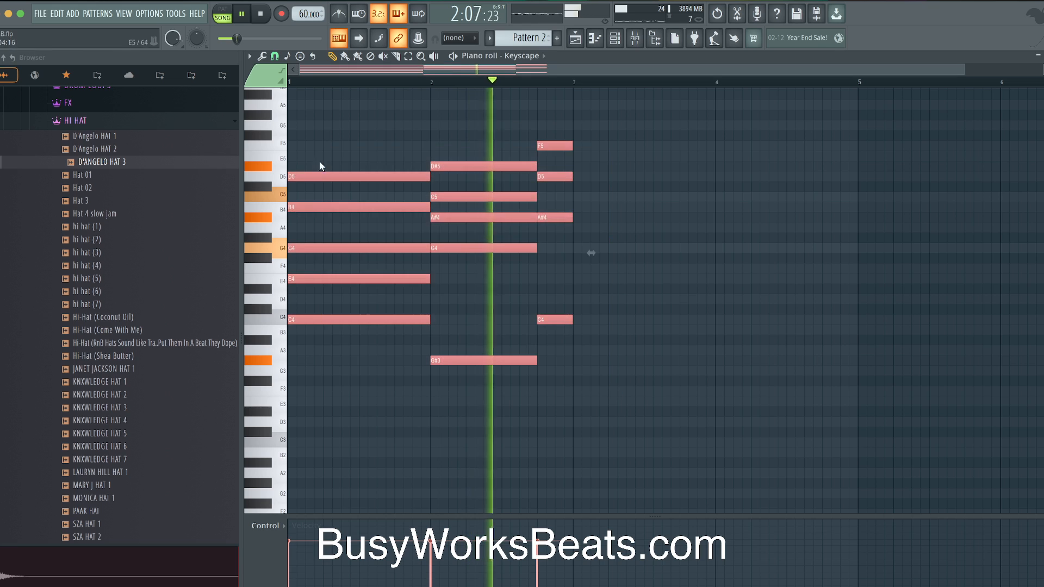
pyautogui.moveTo(310, 175); pyautogui.dragTo(587, 177)
pyautogui.press('space')
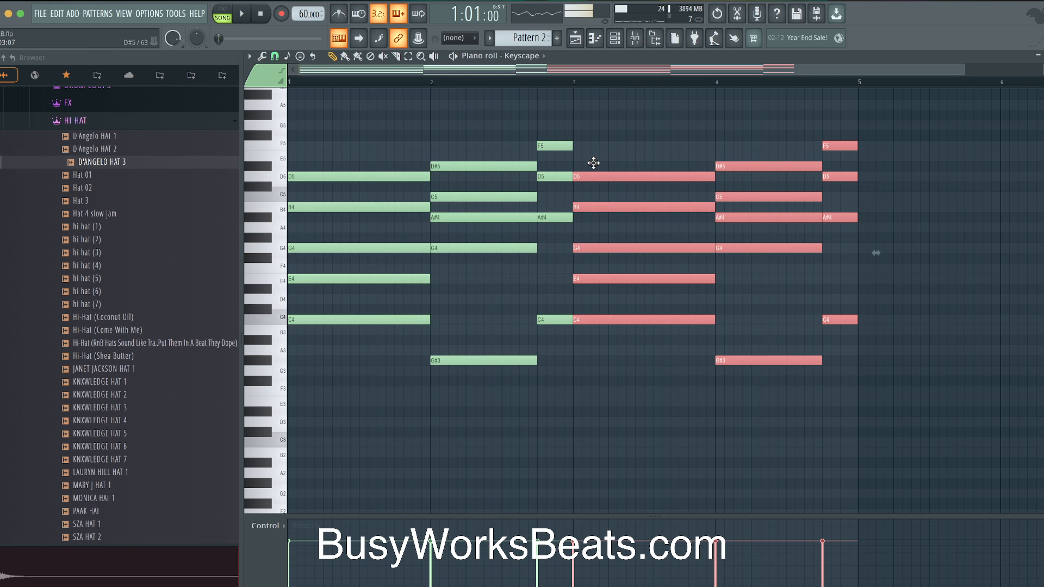
# Move the short chord before bar 3 two steps earlier and trim the preceding G#3 chord to 10 steps.
pyautogui.moveTo(559, 132); pyautogui.dragTo(533, 320)
pyautogui.press('space')
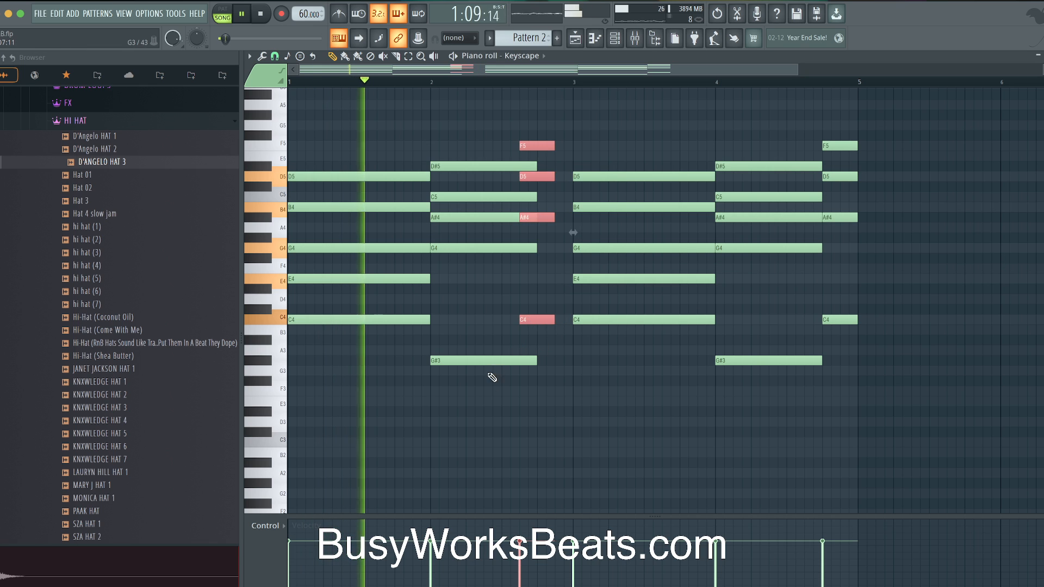
pyautogui.moveTo(489, 375); pyautogui.dragTo(522, 166)
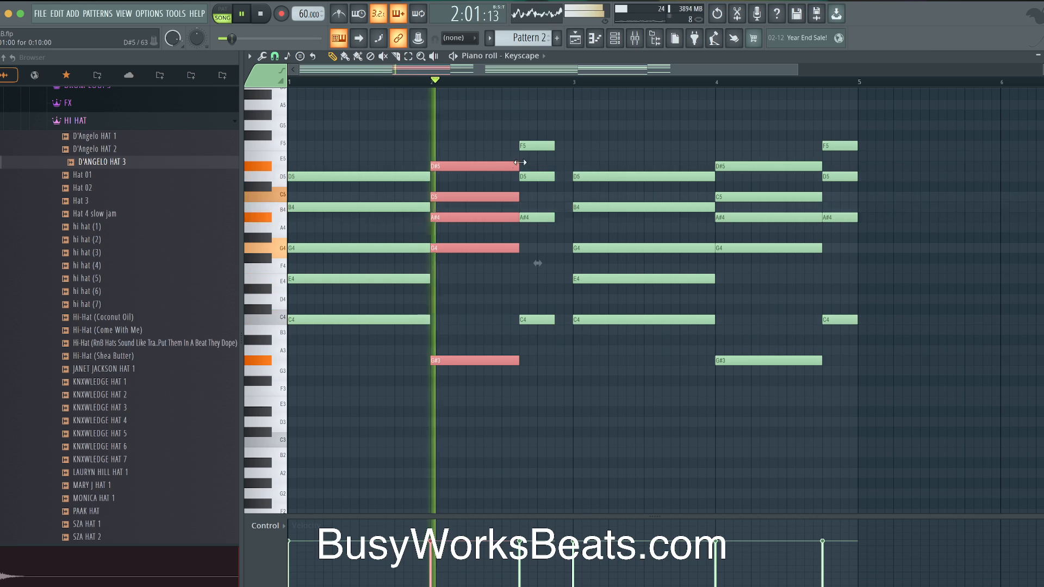
# Extend the moved chord to six steps so it reaches bar 3, then deselect it and stop playback.
pyautogui.moveTo(545, 133); pyautogui.dragTo(571, 320)
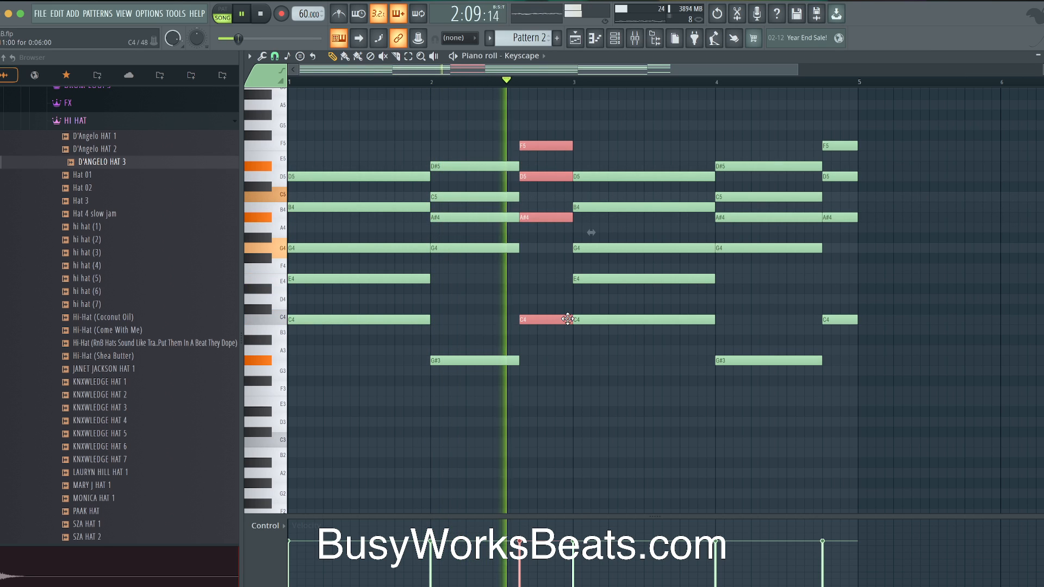
pyautogui.rightClick(570, 345)
pyautogui.press('space')
# Open the channel rack, switch to Pattern 1 and play the arrangement with the drums.
pyautogui.click(616, 38)
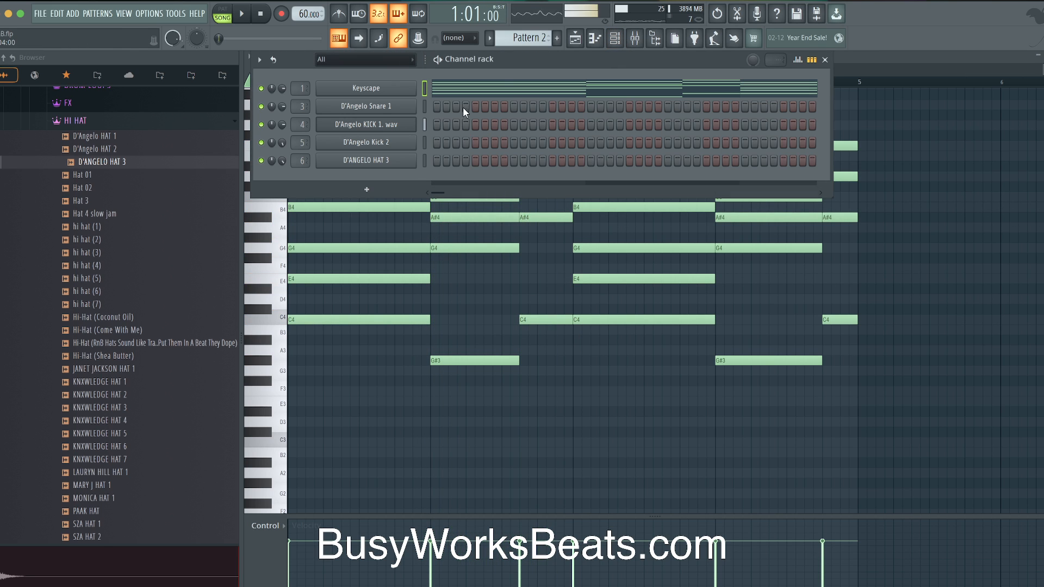
pyautogui.scroll(1, 535, 38)
pyautogui.press('space')
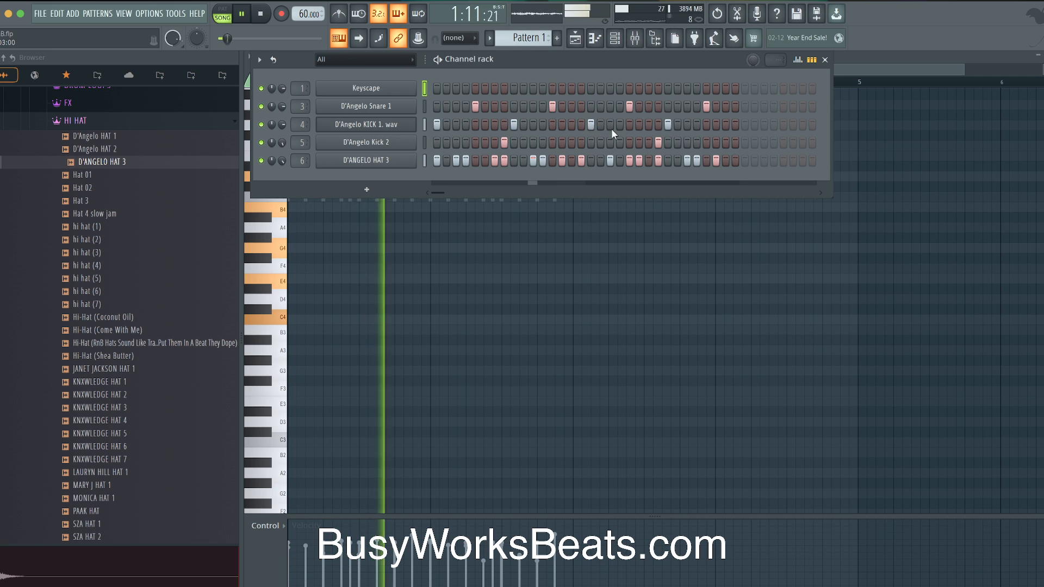
# Add a D'Angelo KICK 1 hit on step 27 and stop playback.
pyautogui.click(687, 124)
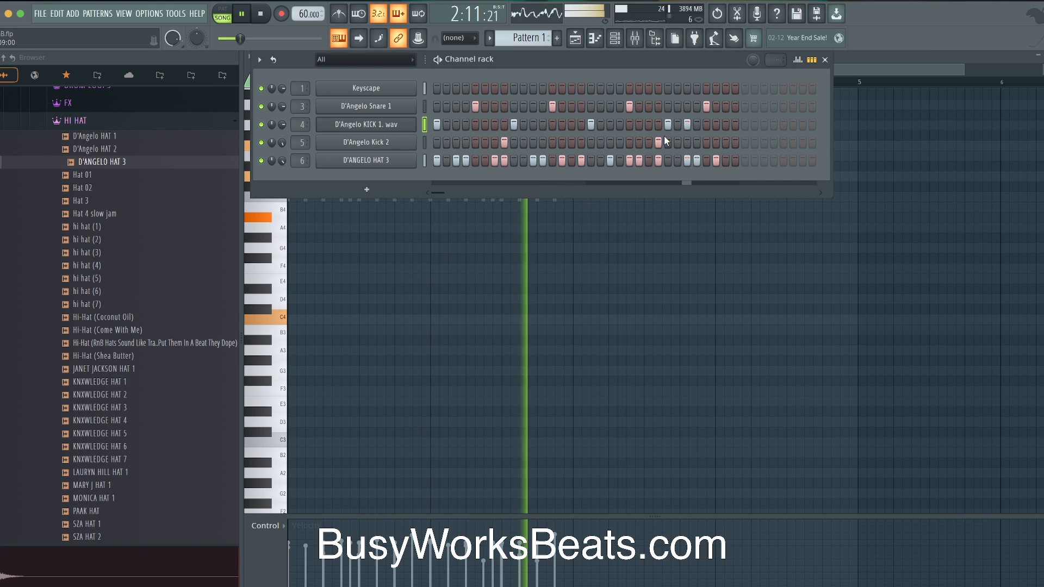
pyautogui.press('space')
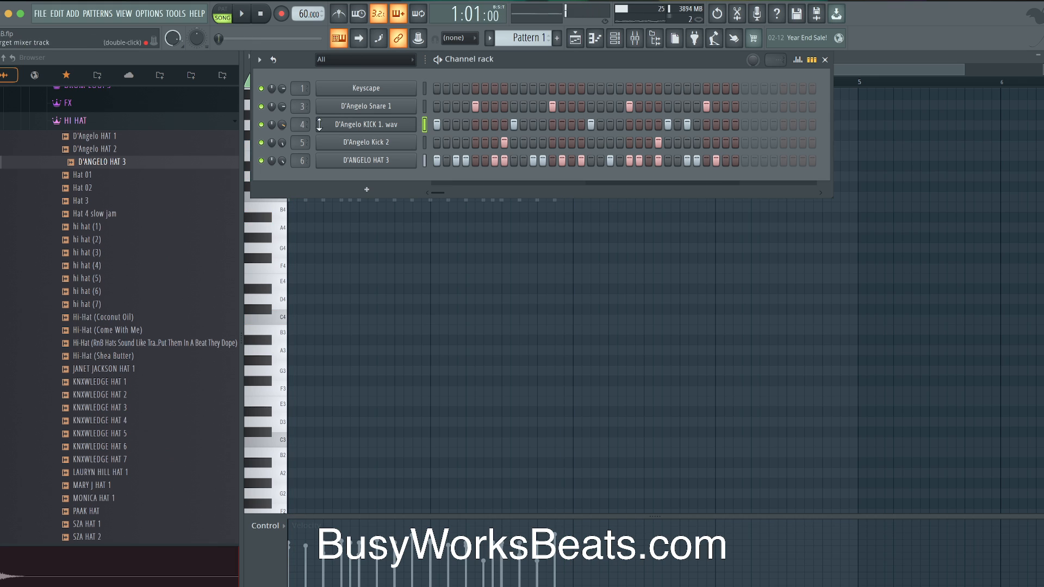
# Find the D'Angelo OPEN HAT sample in the kit's OPEN HAT folder and load it into a new sampler channel.
pyautogui.scroll(5, 136, 208)
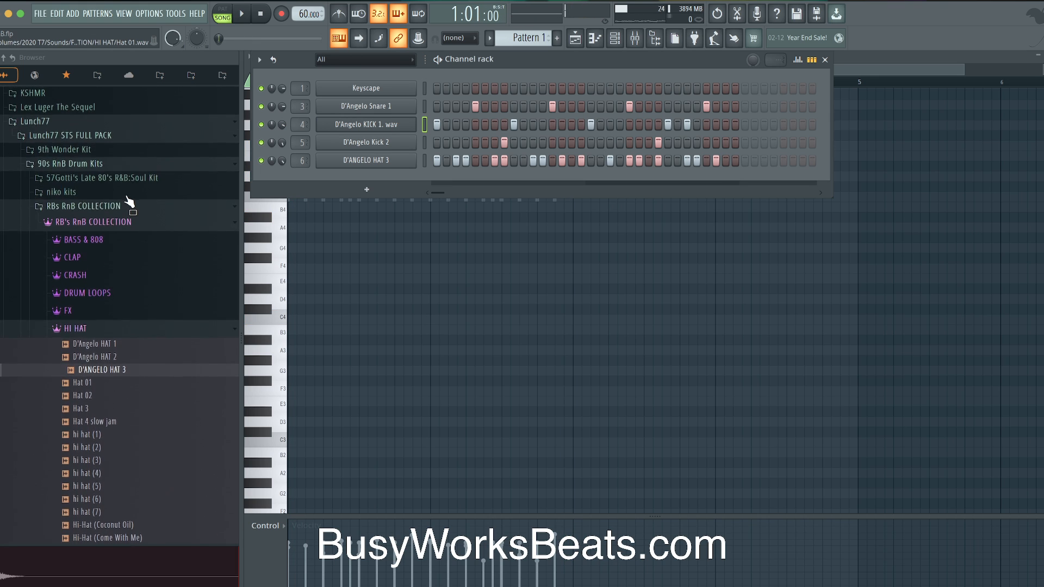
pyautogui.press('space')
pyautogui.scroll(-5, 125, 234)
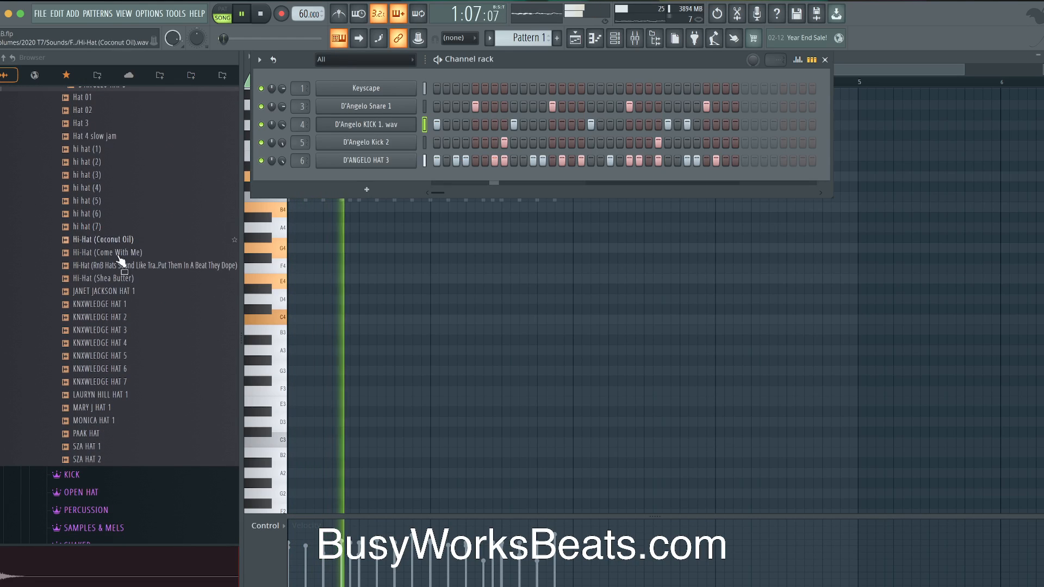
pyautogui.press('space')
pyautogui.click(81, 492)
pyautogui.scroll(-3, 104, 443)
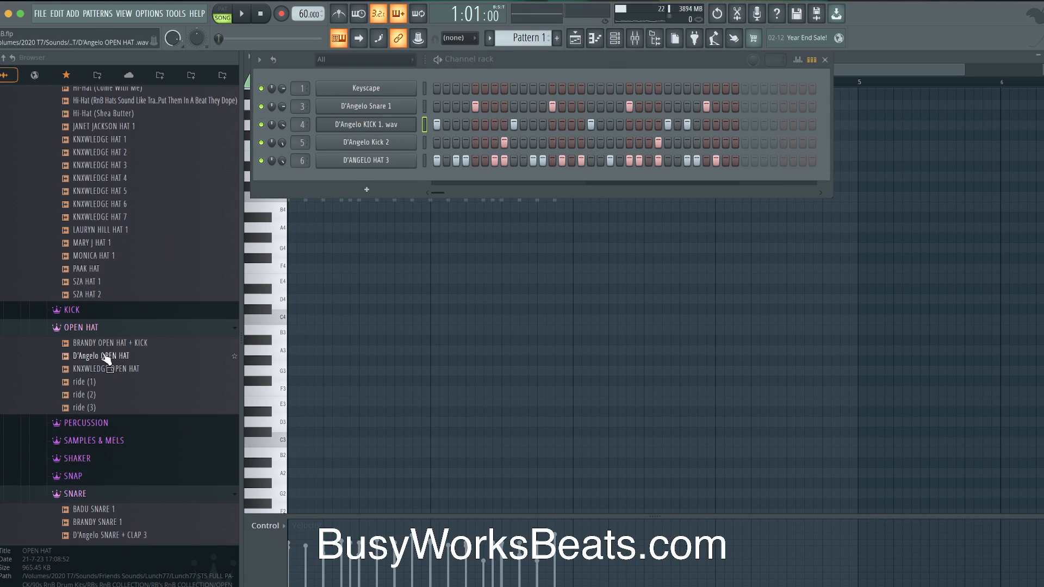
pyautogui.click(109, 357)
pyautogui.rightClick(110, 360)
pyautogui.click(131, 374)
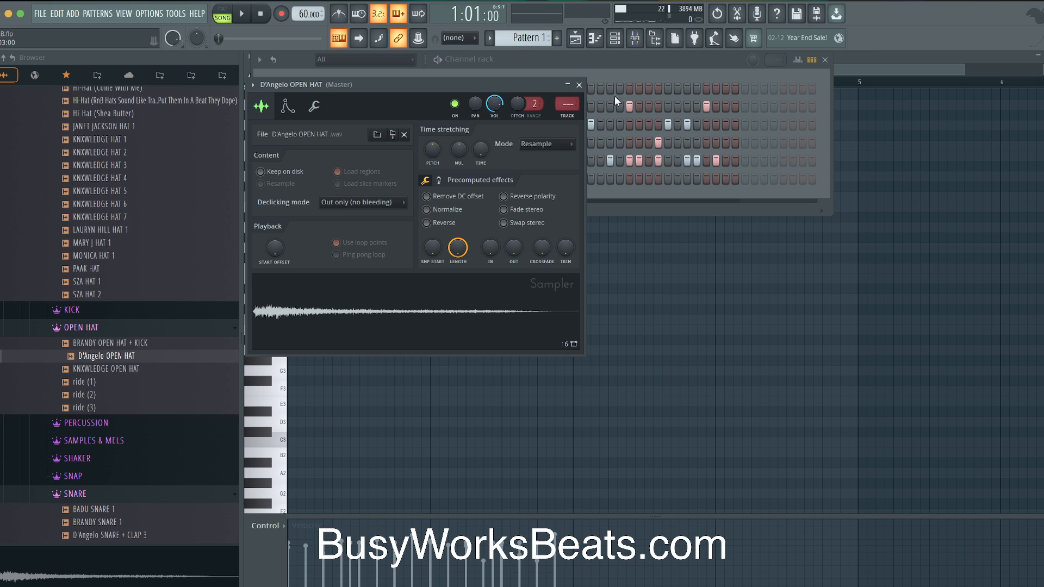
# Place an open hat hit on step 27, route its channel to mixer track 7 and start playback.
pyautogui.click(579, 86)
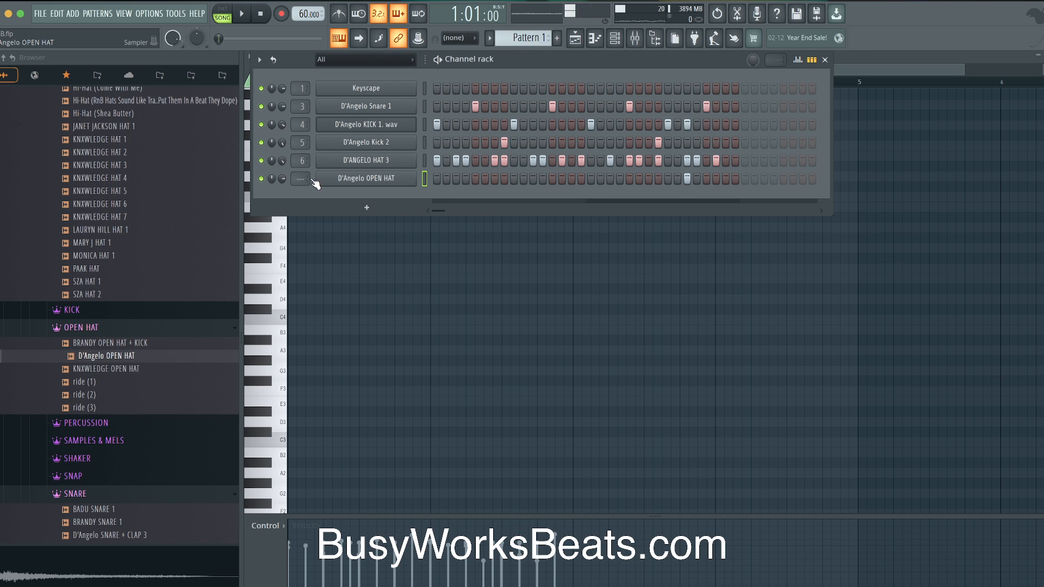
pyautogui.press('super+l')
pyautogui.press('space')
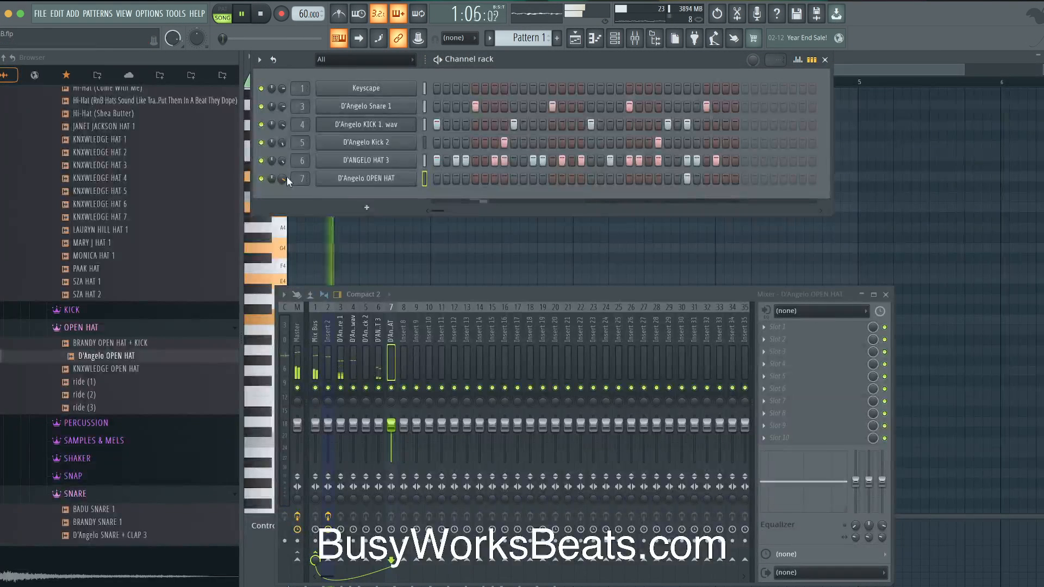
# Stop playback and remove the D'ANGELO HAT 3 hit on step 27, where the open hat plays.
pyautogui.scroll(6, 179, 224)
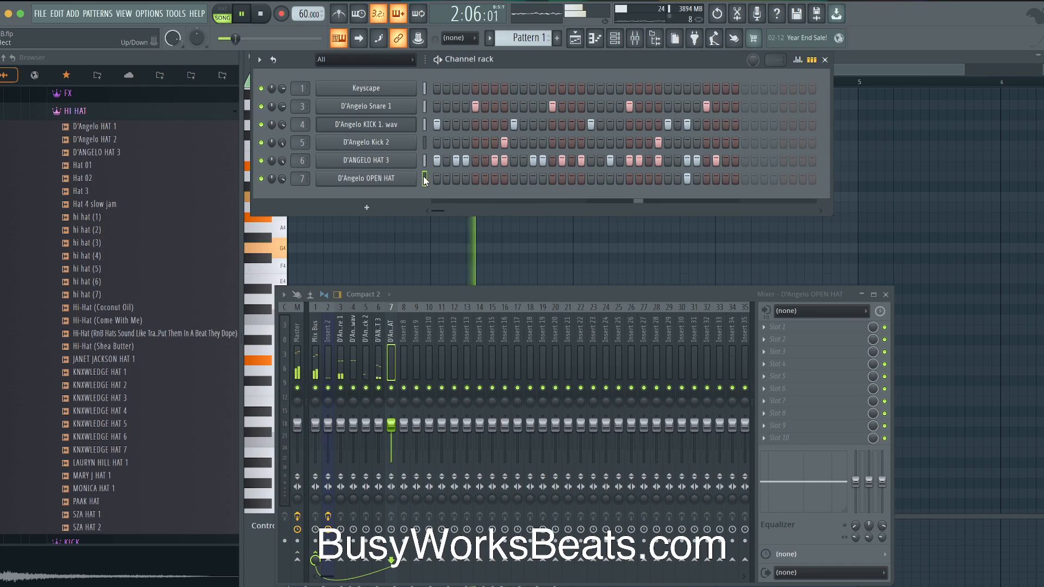
pyautogui.press('space')
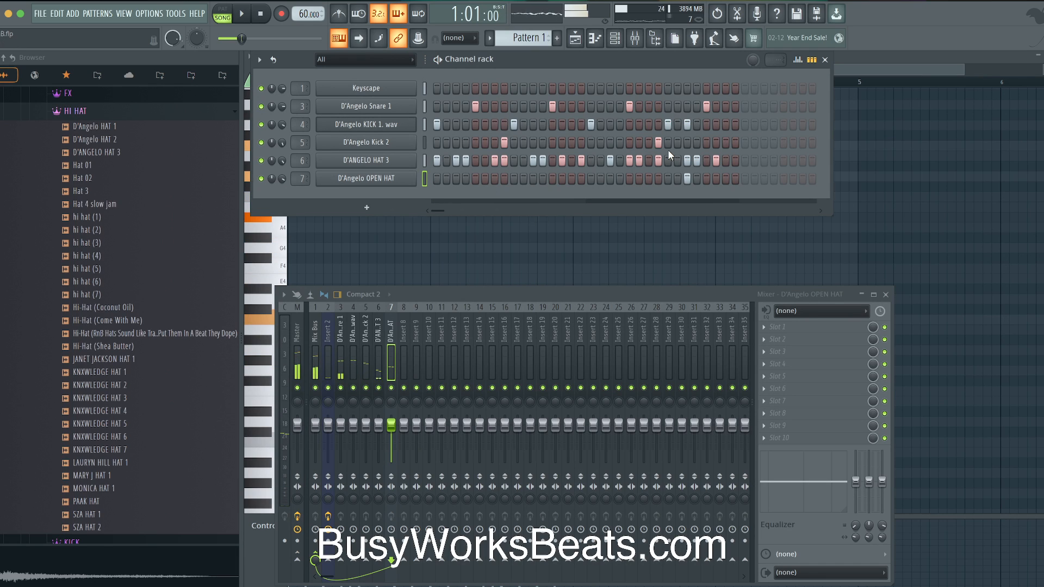
pyautogui.click(688, 161)
# Audition the samples in the OPEN HAT folder, from BRANDY OPEN HAT + KICK through ride (3).
pyautogui.scroll(-9, 141, 265)
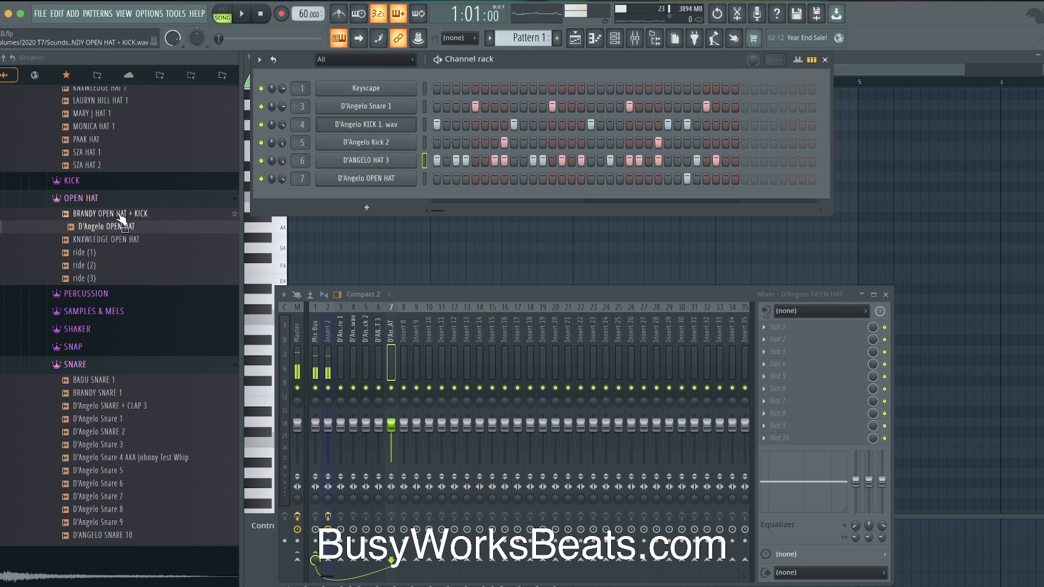
pyautogui.click(119, 215)
pyautogui.click(119, 228)
pyautogui.click(119, 242)
pyautogui.click(119, 254)
pyautogui.click(119, 266)
pyautogui.click(118, 278)
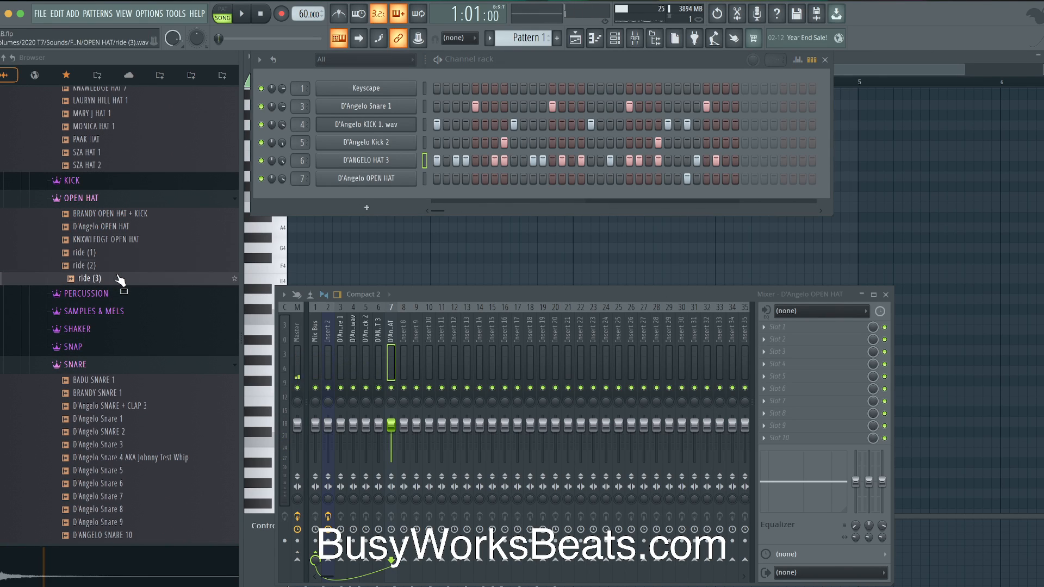
pyautogui.scroll(6, 137, 206)
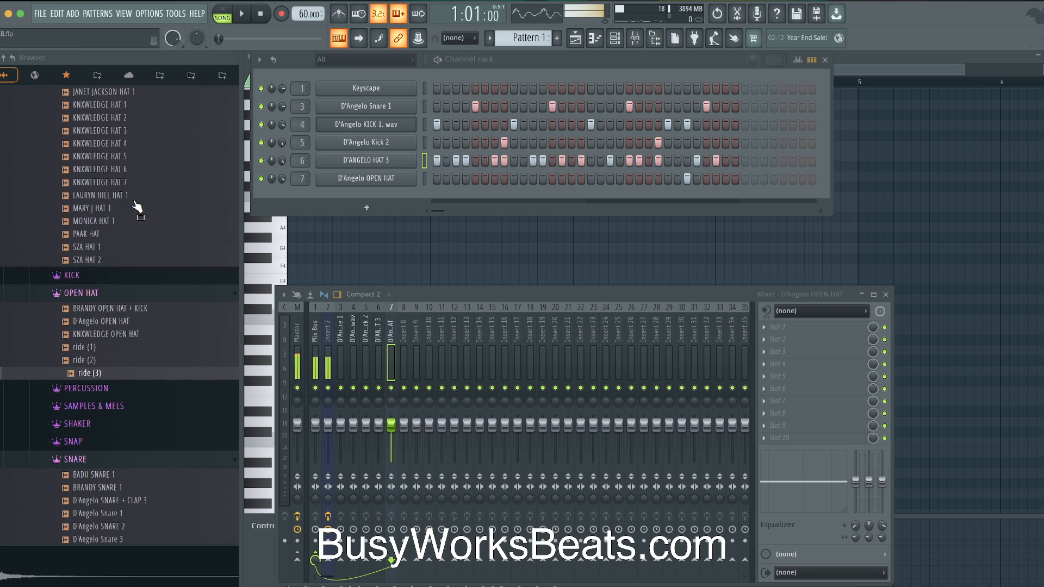
pyautogui.scroll(5, 254, 214)
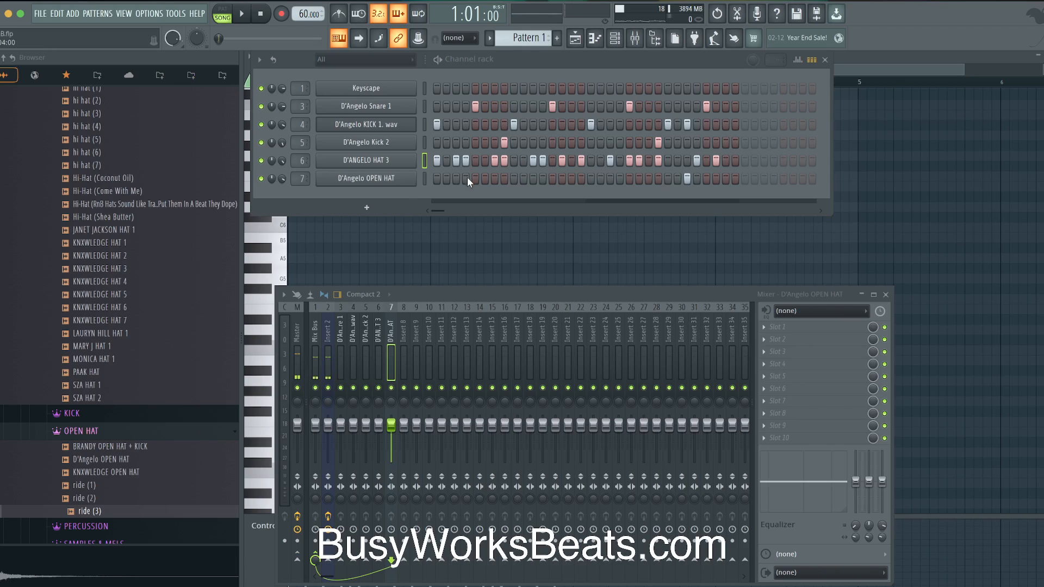
# Close the mixer, listen to the arrangement with the open hat and check that channel's sampler settings.
pyautogui.rightClick(455, 250)
pyautogui.press('space')
pyautogui.press('F6')
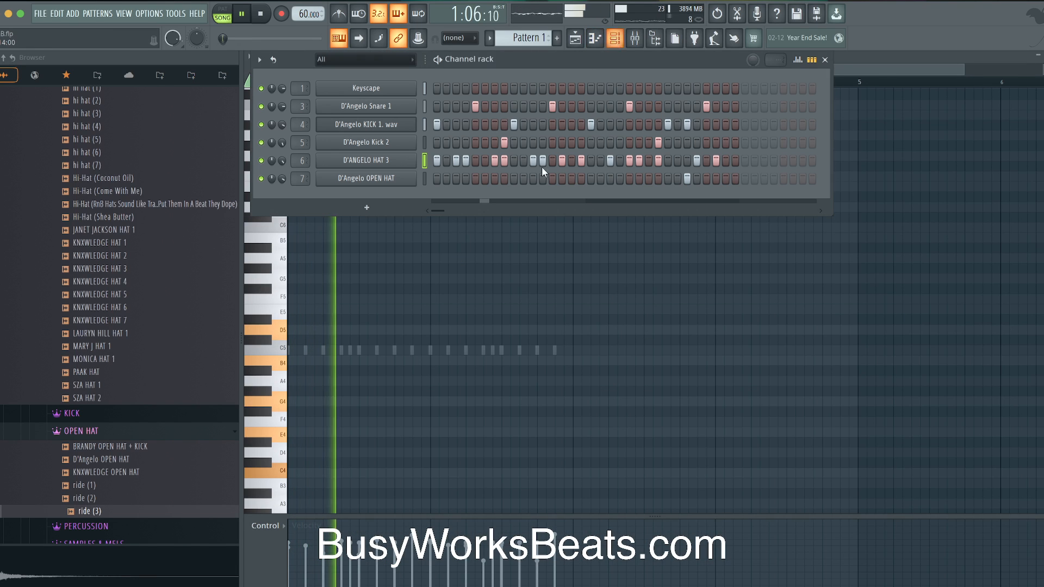
pyautogui.click(395, 178)
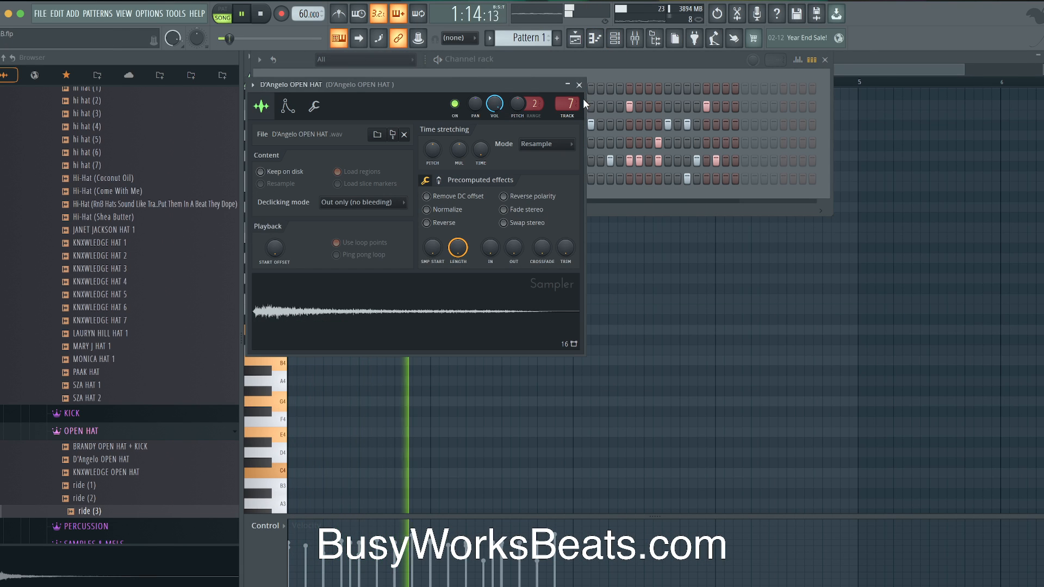
pyautogui.click(579, 86)
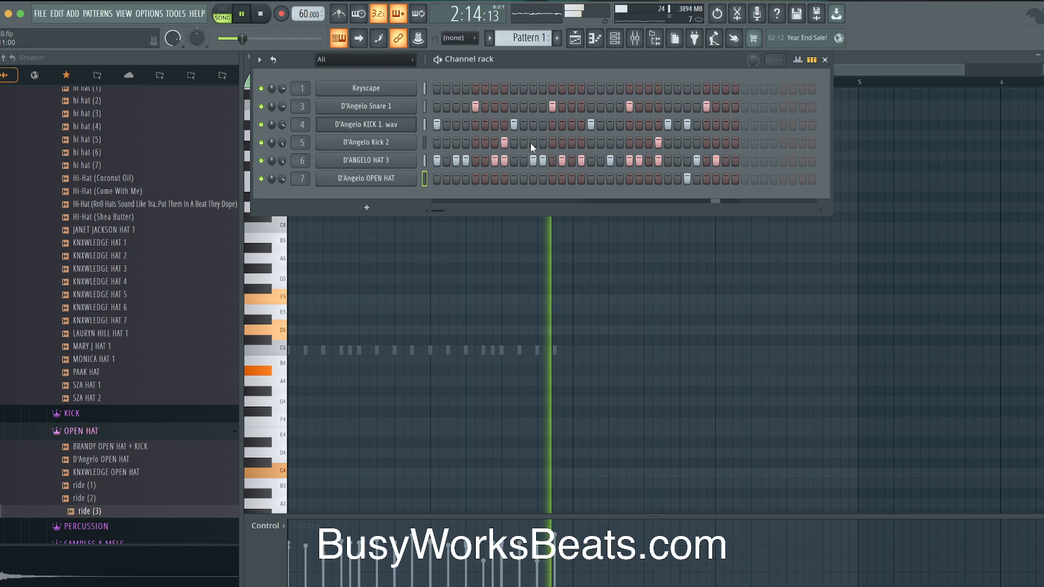
pyautogui.press('space')
pyautogui.scroll(8, 161, 199)
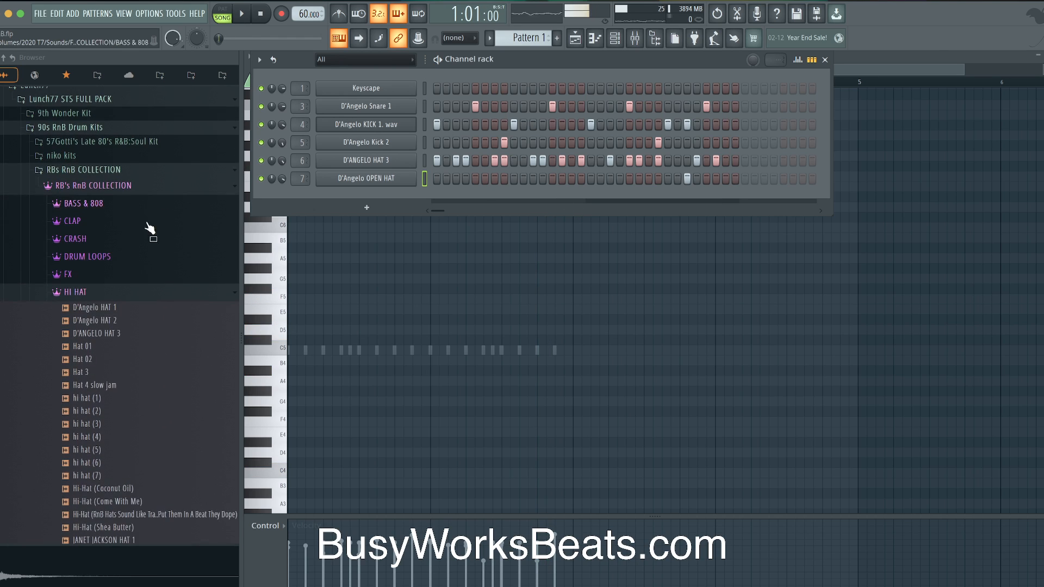
pyautogui.press('space')
pyautogui.scroll(-3, 133, 303)
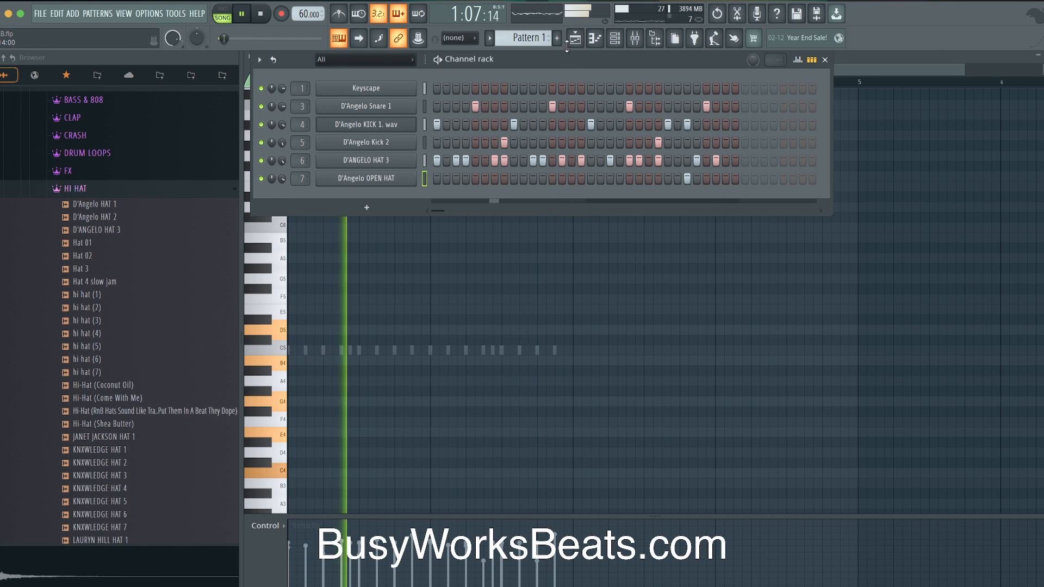
# Switch to Pattern 2 and open its Keyscape chords in the piano roll from the playlist clip.
pyautogui.moveTo(524, 38); pyautogui.dragTo(524, 33)
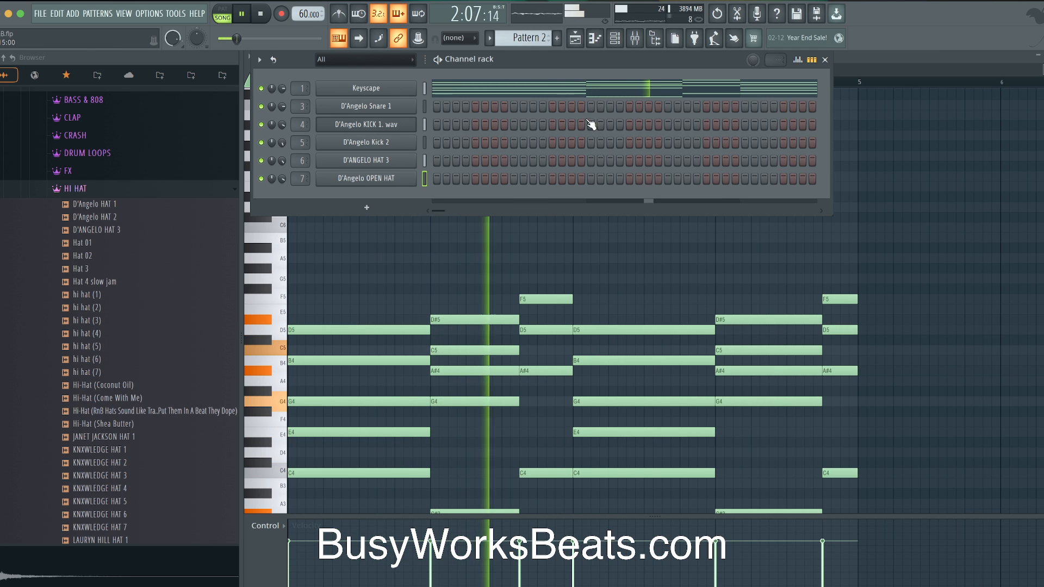
pyautogui.rightClick(747, 293)
pyautogui.scroll(-3, 751, 296)
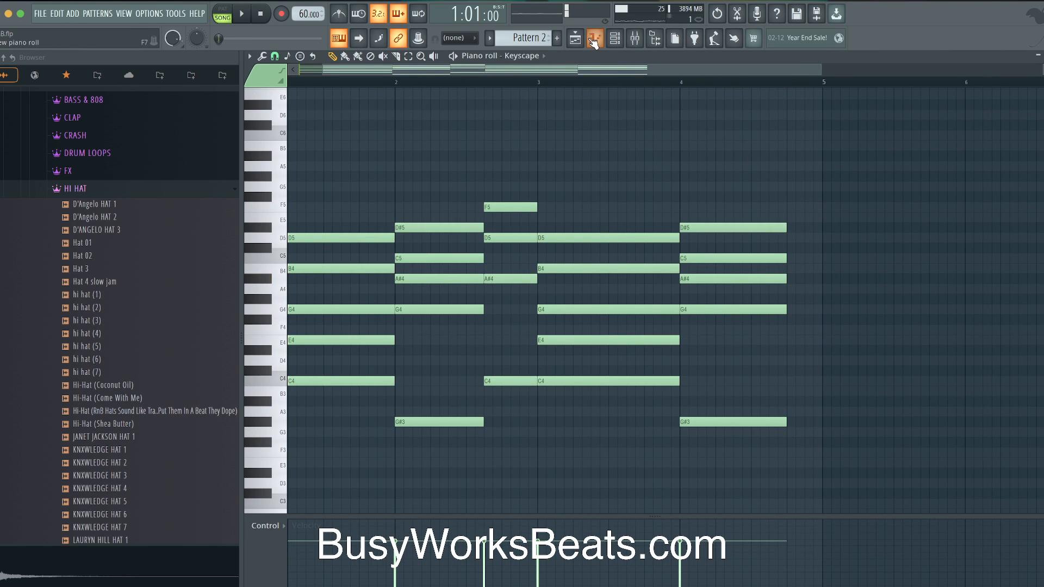
pyautogui.click(576, 38)
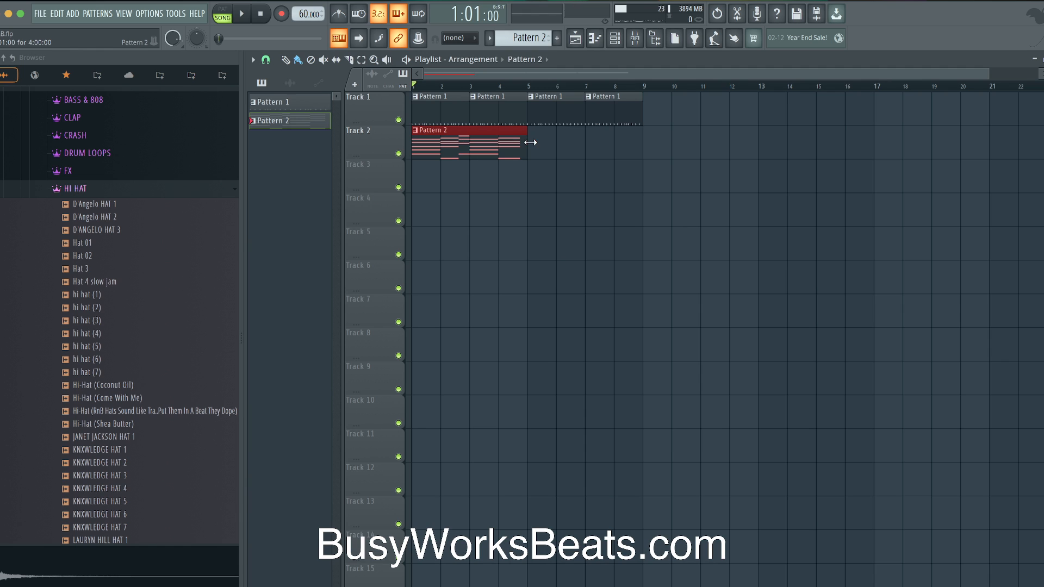
pyautogui.doubleClick(514, 138)
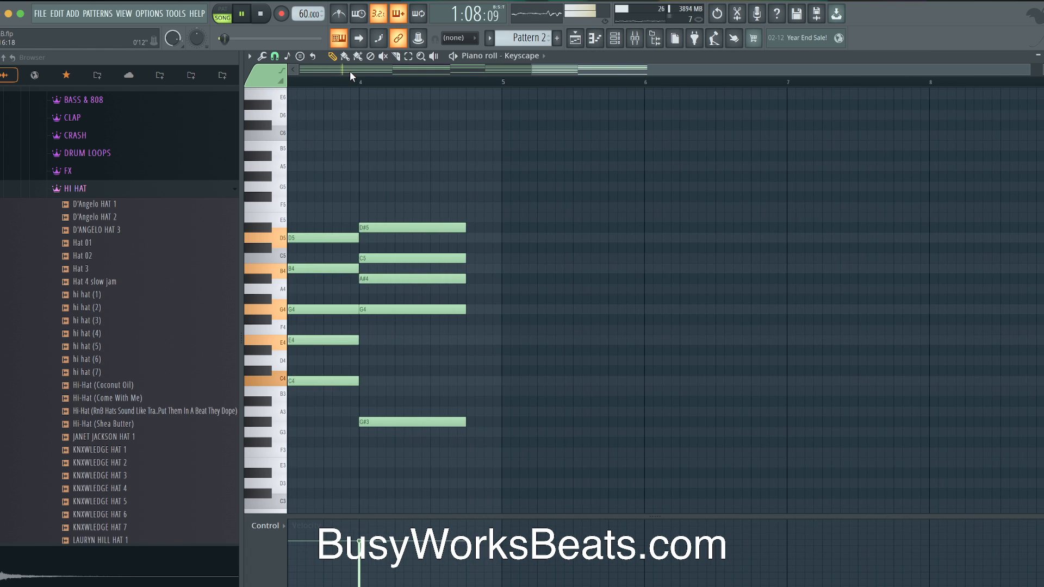
# Stamp an m9 chord with root F3 directly after the last G#3 chord in bar 4.
pyautogui.click(300, 57)
pyautogui.moveTo(325, 65)
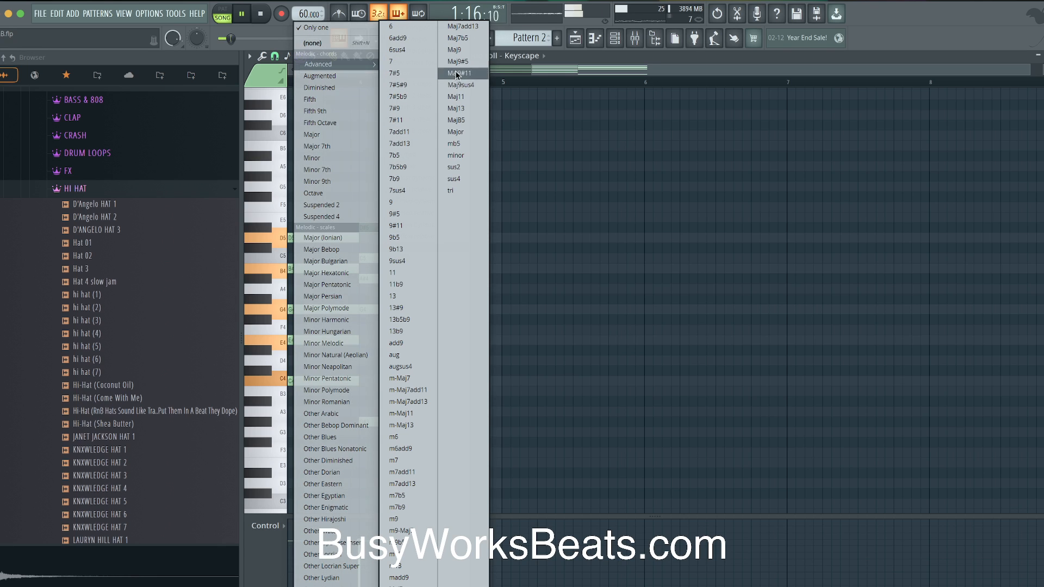
pyautogui.click(409, 519)
pyautogui.moveTo(476, 403); pyautogui.dragTo(466, 462)
pyautogui.press('space')
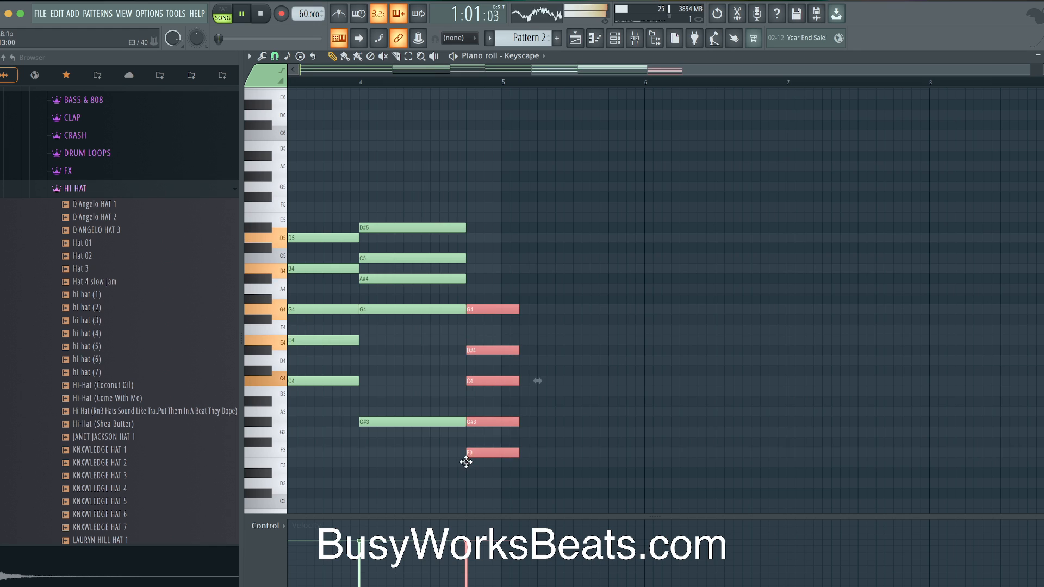
# Raise the new m9 chord one octave, shorten it to four steps so it ends at bar 5, and deselect it.
pyautogui.press('space')
pyautogui.hotkey('ctrl', 'Up')
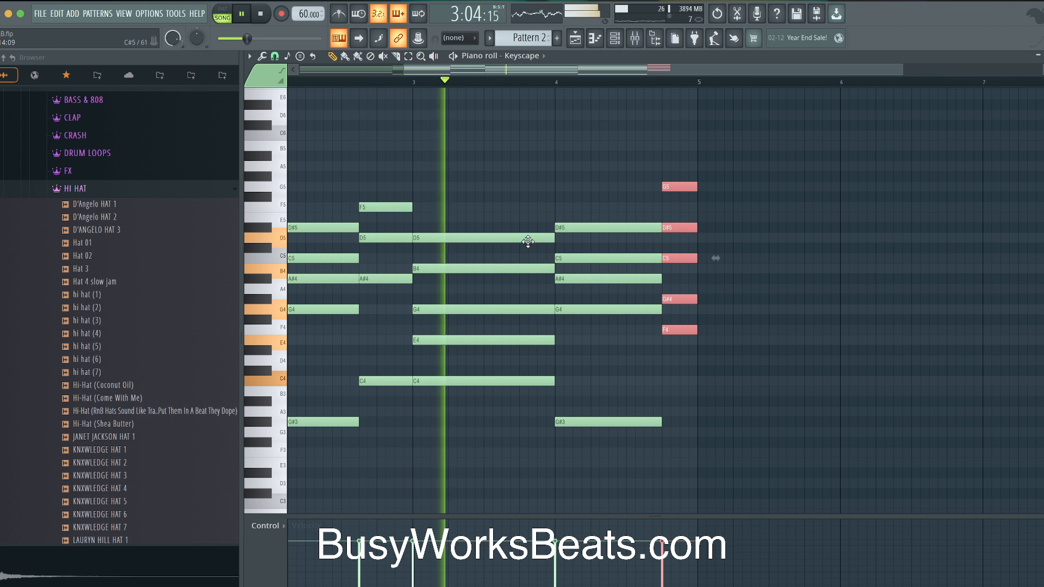
pyautogui.rightClick(520, 201)
pyautogui.hscroll(-2, 520, 200)
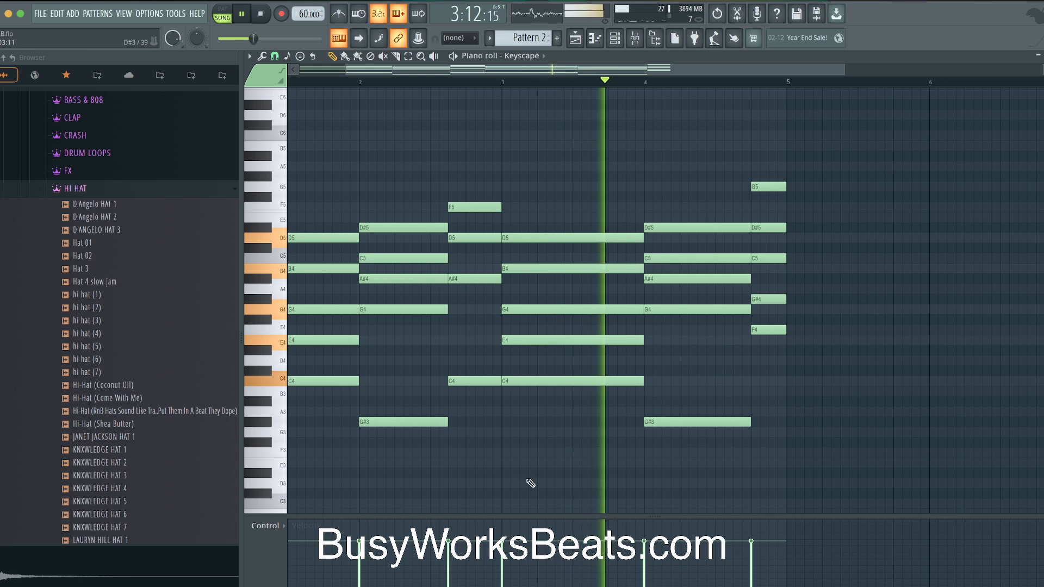
pyautogui.scroll(-3, 540, 494)
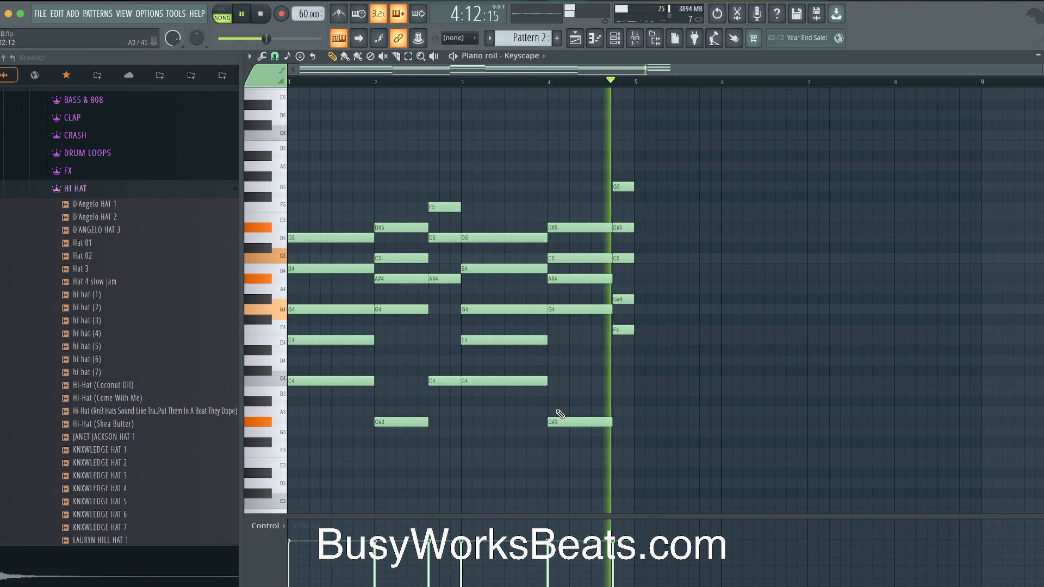
# Move the final m9 chord two steps earlier, trimming the preceding G#3 chord to 10 steps and lengthening the m9 chord to six.
pyautogui.moveTo(625, 177); pyautogui.dragTo(624, 354)
pyautogui.scroll(3, 621, 270)
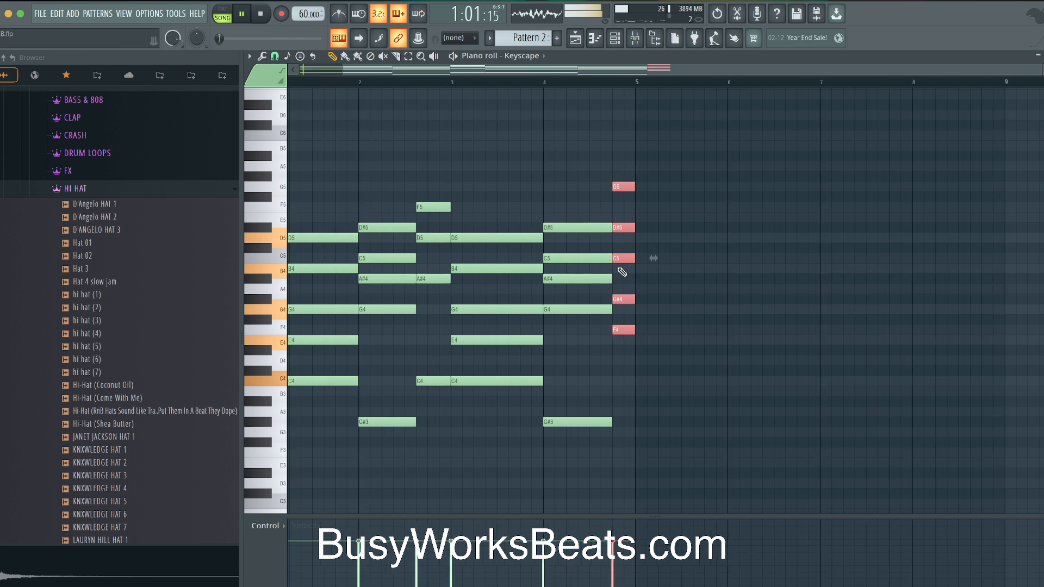
pyautogui.moveTo(567, 242); pyautogui.dragTo(568, 434)
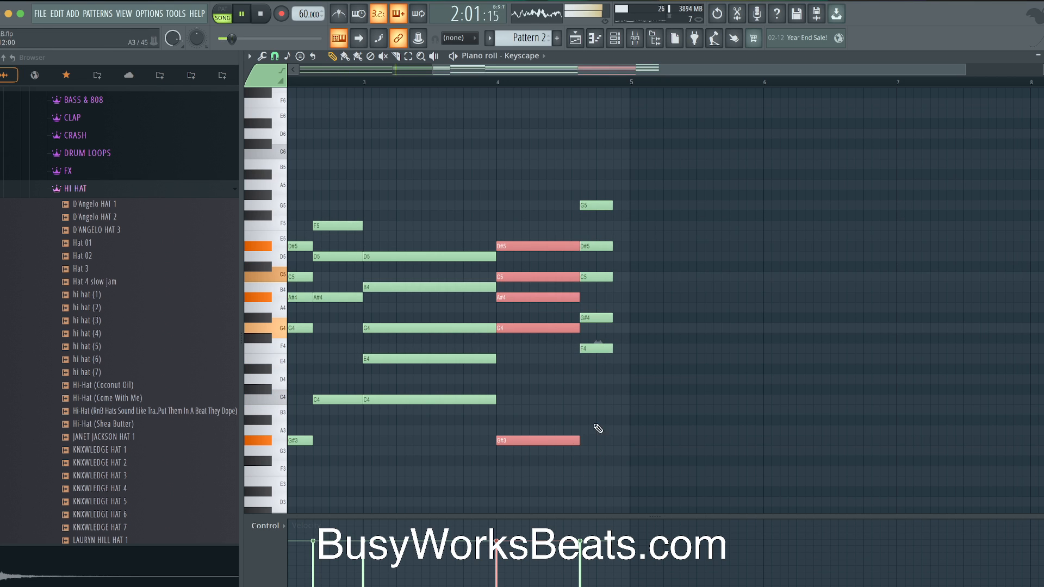
pyautogui.moveTo(612, 403); pyautogui.dragTo(609, 207)
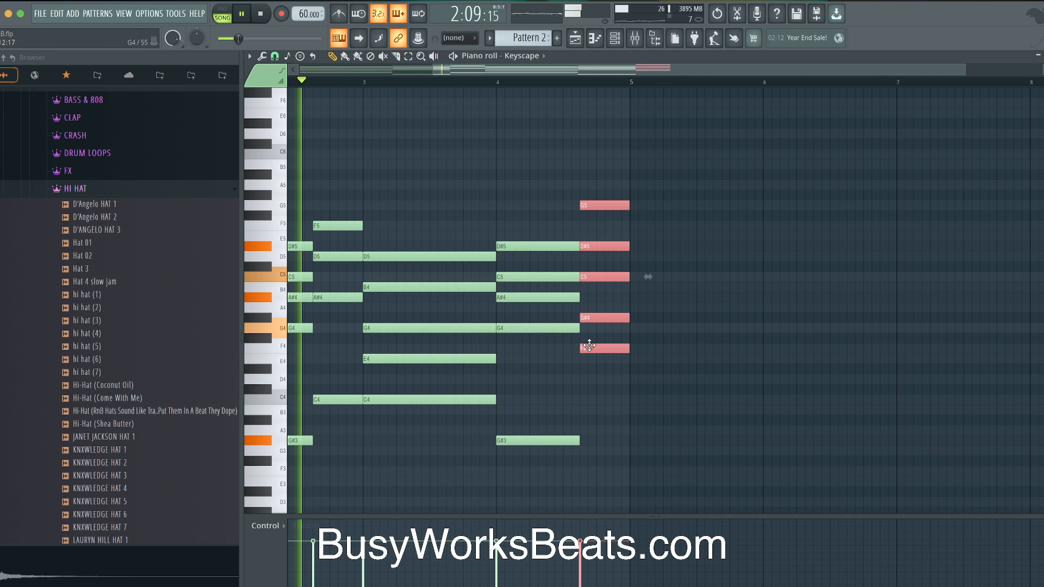
# Add a six-step F3 bass note beneath the final m9 chord, aligned with the chord's start.
pyautogui.scroll(-2, 587, 383)
pyautogui.click(583, 379)
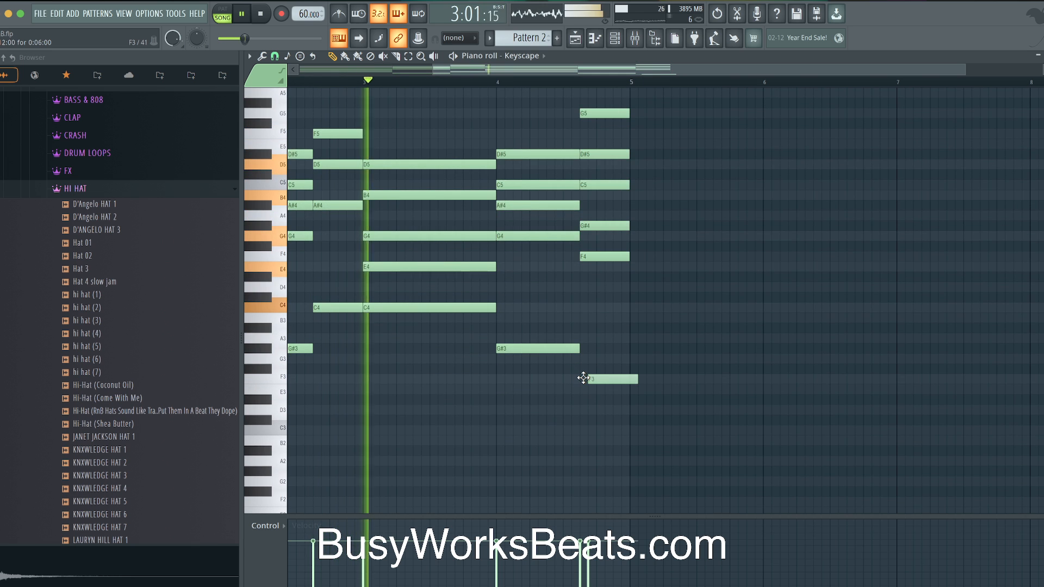
pyautogui.scroll(-1, 611, 379)
pyautogui.scroll(-1, 611, 379)
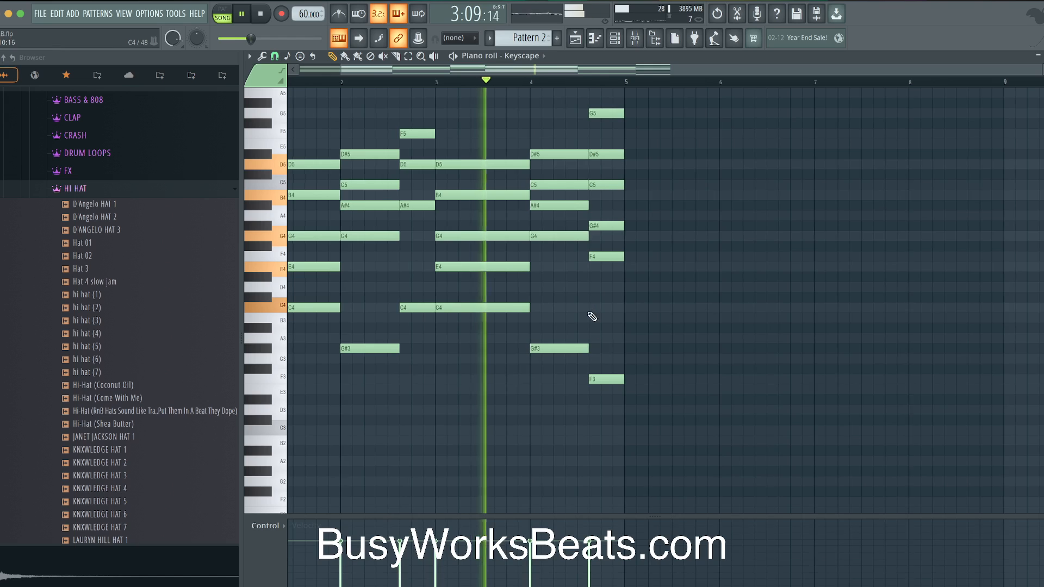
pyautogui.scroll(3, 589, 313)
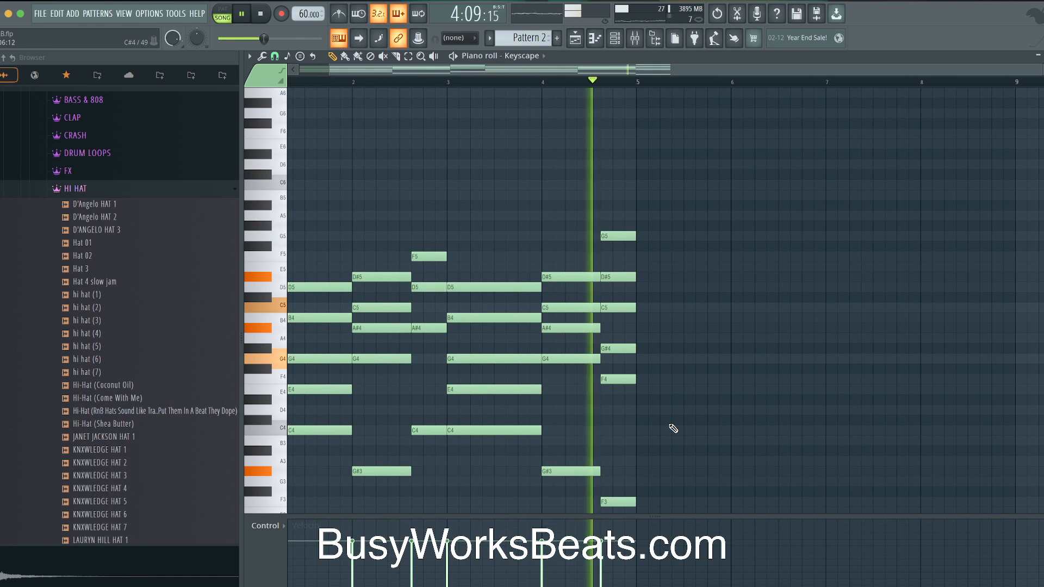
pyautogui.hscroll(-1, 603, 353)
pyautogui.hscroll(-1, 604, 353)
pyautogui.scroll(-1, 604, 353)
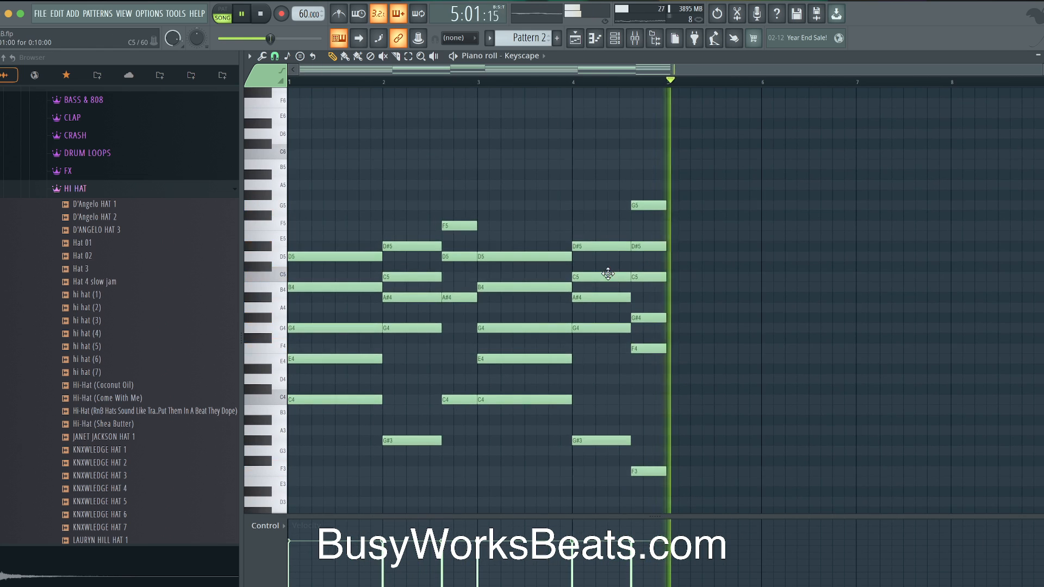
# Humanize the Pattern 2 Keyscape chords with start time and duration ranges of 0.100, velocity range 0.381 and velocity offset -0.037, and play them.
pyautogui.press('space')
pyautogui.click(575, 38)
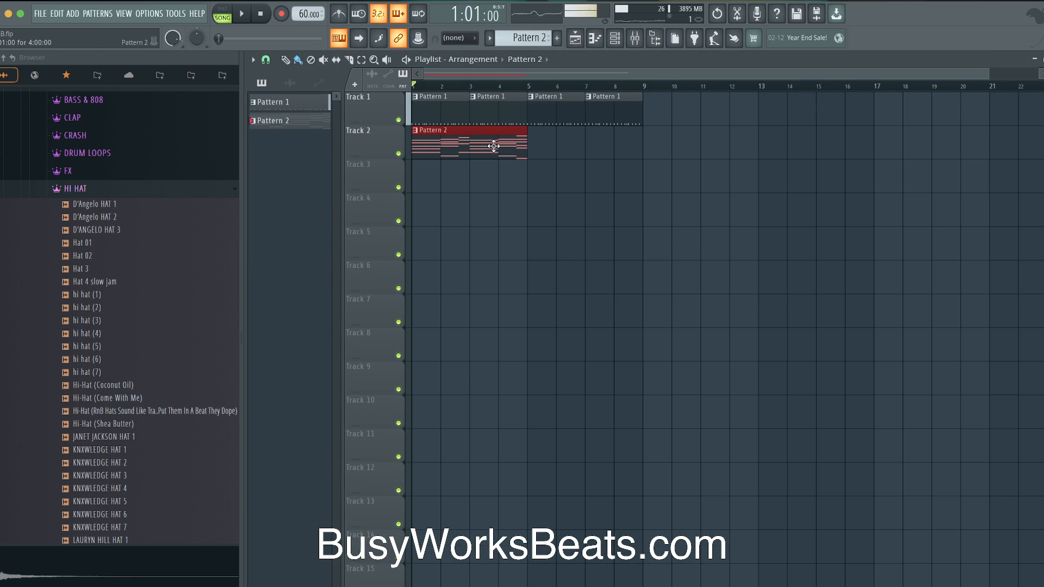
pyautogui.doubleClick(493, 146)
pyautogui.click(261, 56)
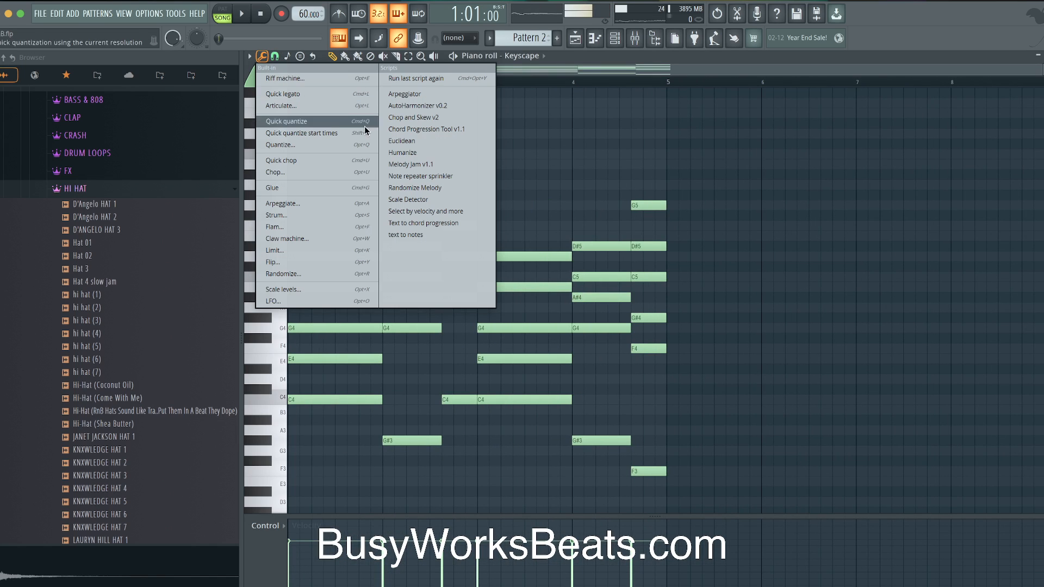
pyautogui.click(416, 152)
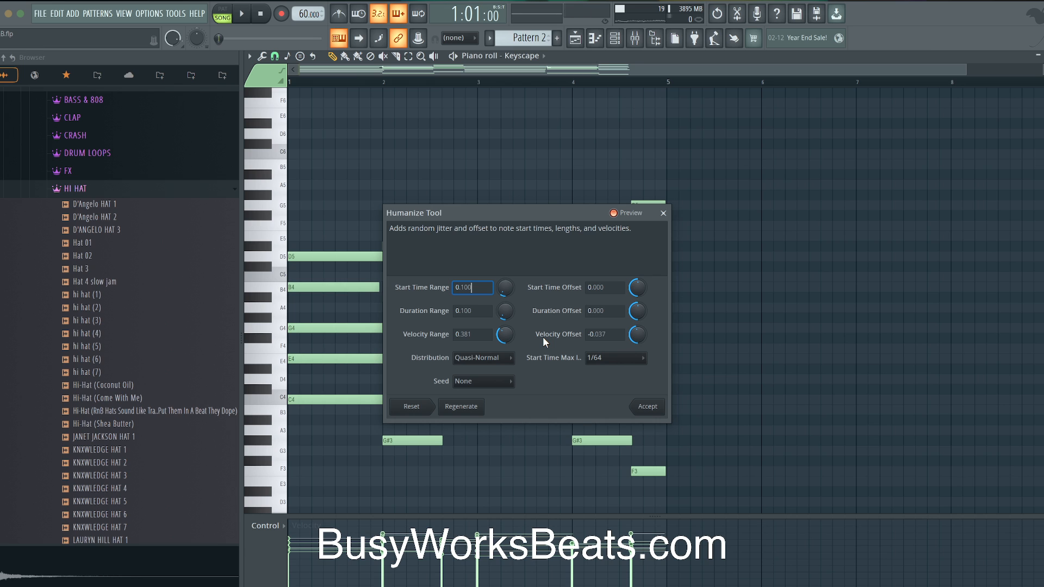
pyautogui.click(648, 406)
pyautogui.press('space')
pyautogui.scroll(-4, 595, 319)
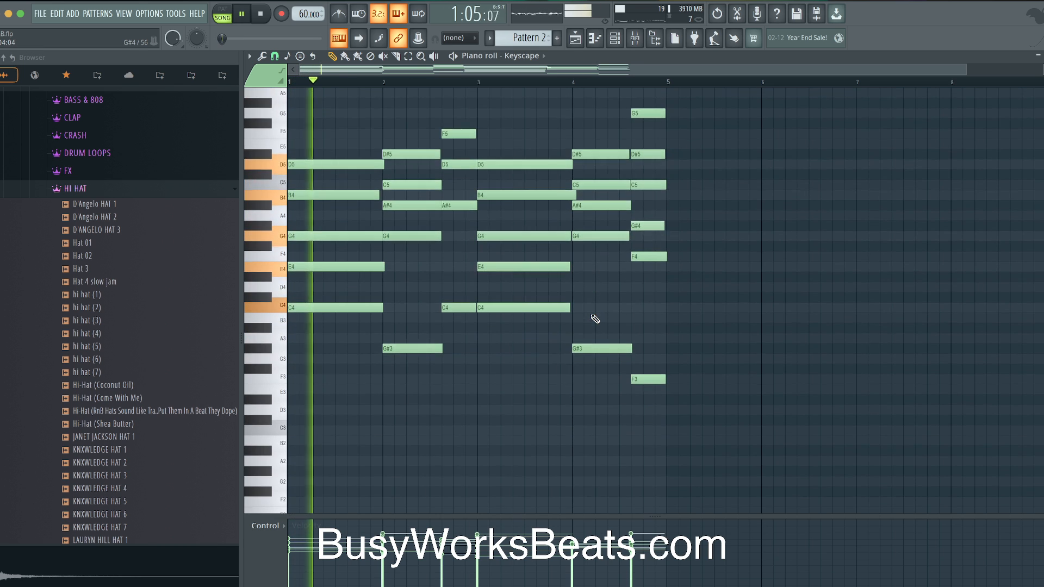
# Stop playback, open the mixer and rename mixer insert 8 as REVERB.
pyautogui.click(614, 38)
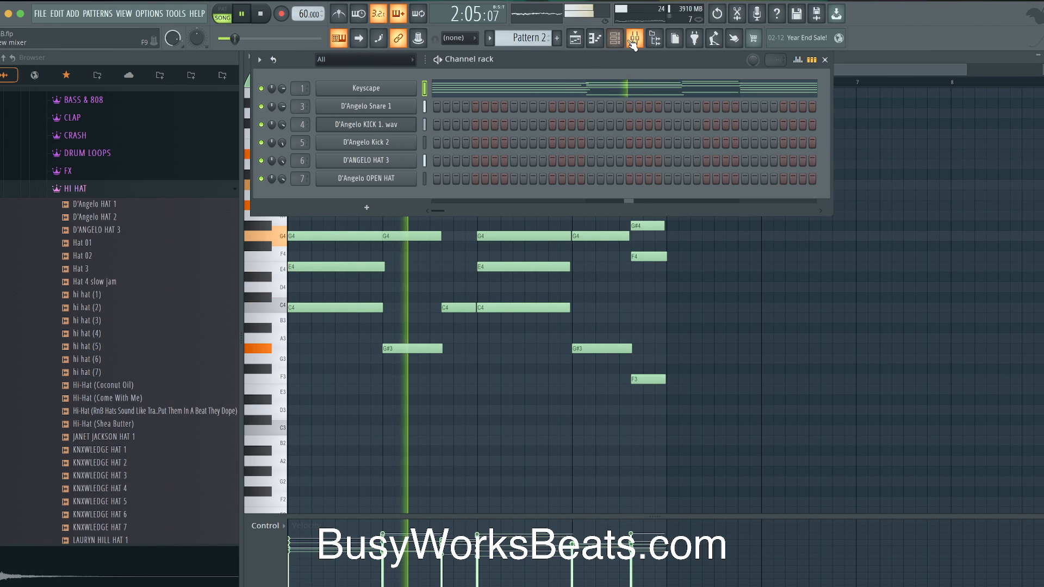
pyautogui.press('space')
pyautogui.click(632, 41)
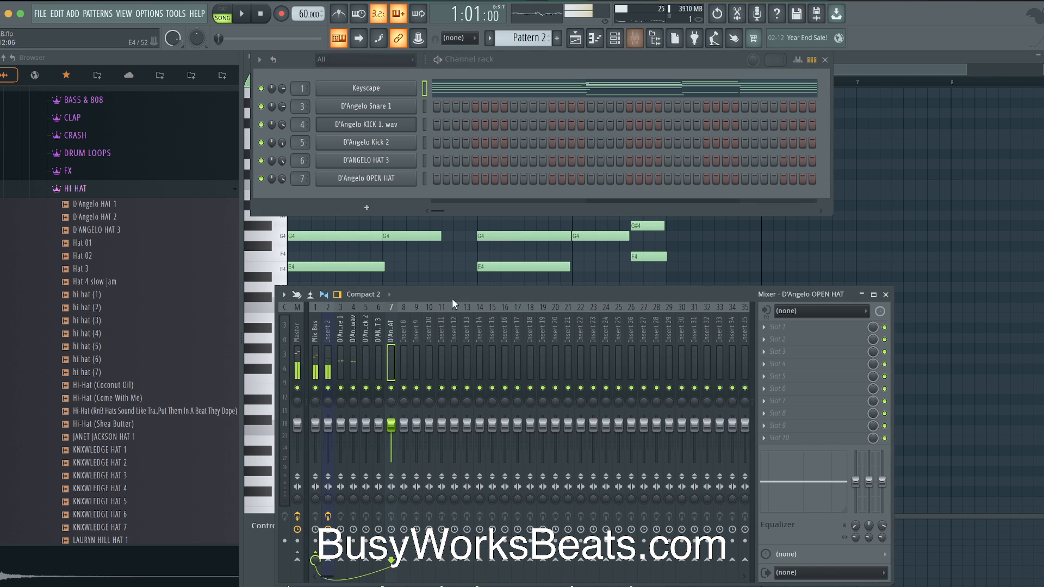
pyautogui.rightClick(406, 336)
pyautogui.write('rREVER')
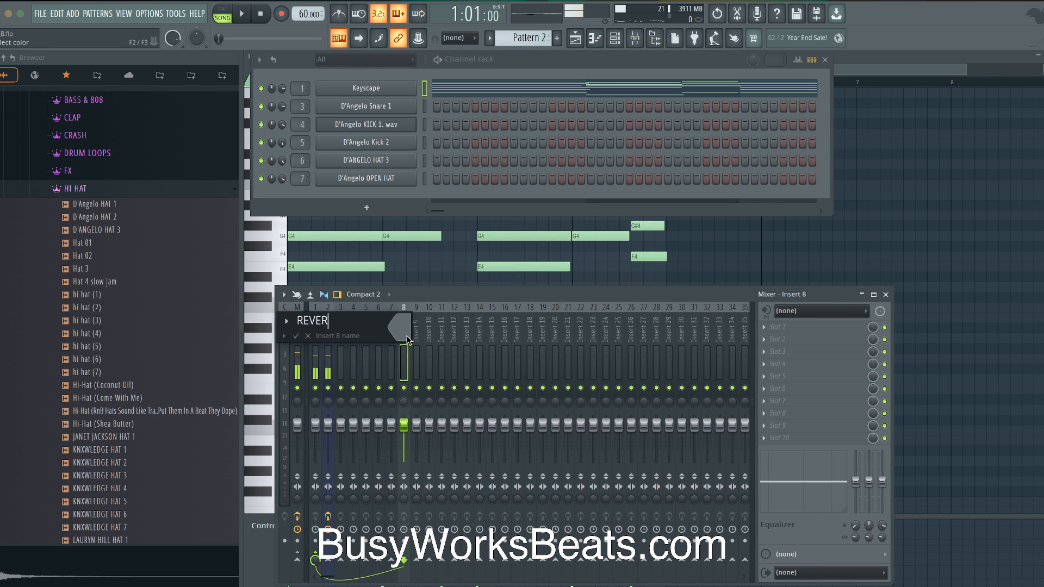
pyautogui.write('B')
pyautogui.press('Return')
# Rename mixer insert 9 as DRUMS GROUP and move it ahead of the REVERB track.
pyautogui.moveTo(397, 338); pyautogui.dragTo(341, 342)
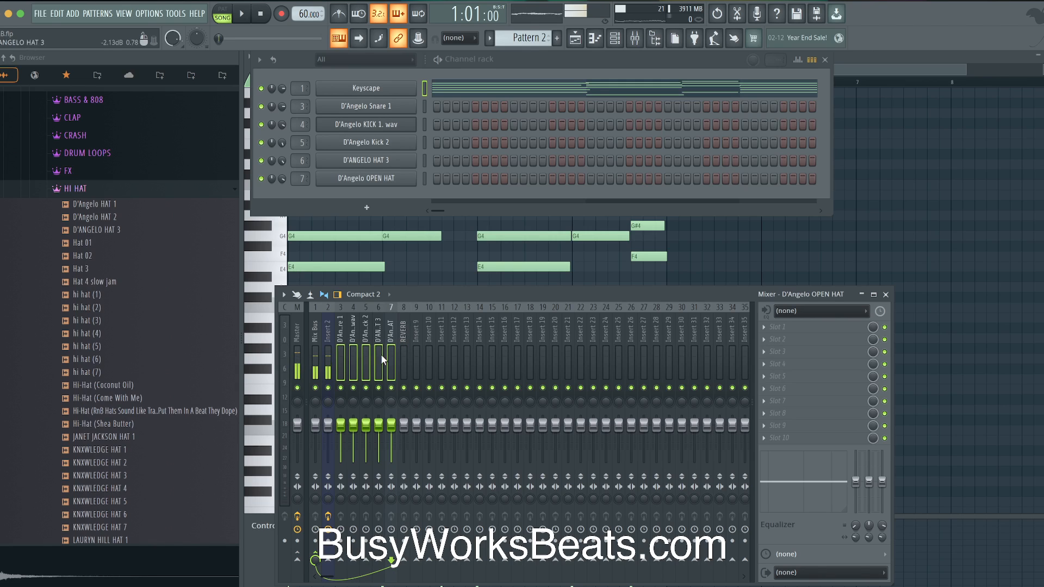
pyautogui.rightClick(412, 349)
pyautogui.write('rR')
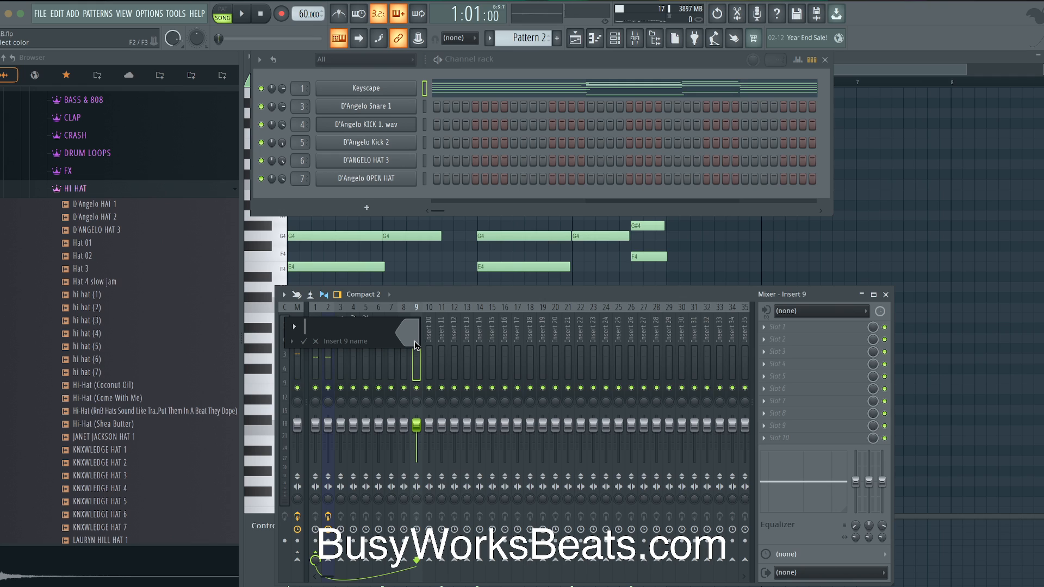
pyautogui.write('RUMS GROUP')
pyautogui.press('Return')
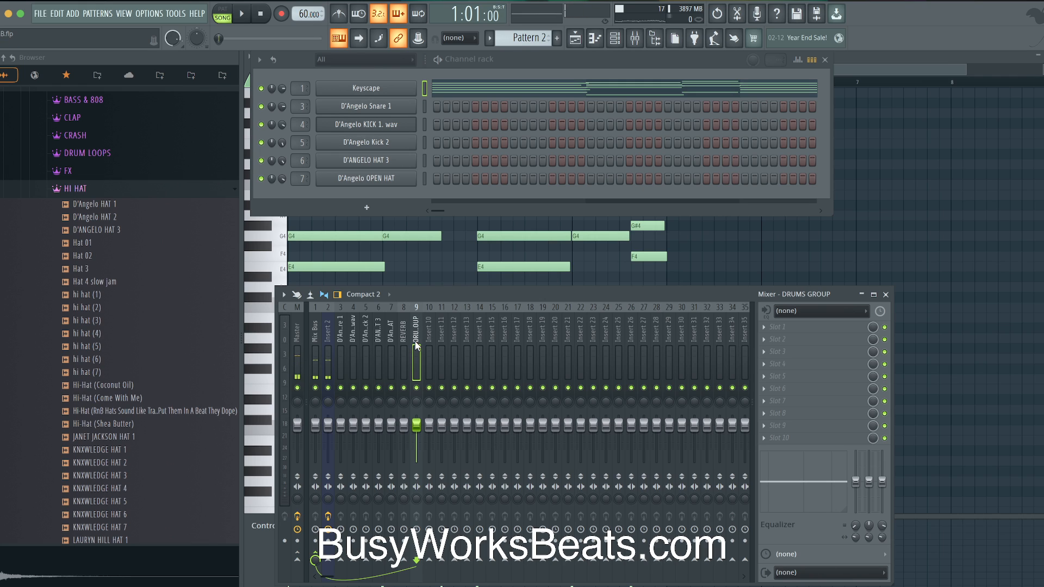
# Route the five D'Angelo drum tracks only to the DRUMS GROUP track and check its signal during playback.
pyautogui.moveTo(396, 334); pyautogui.dragTo(340, 340)
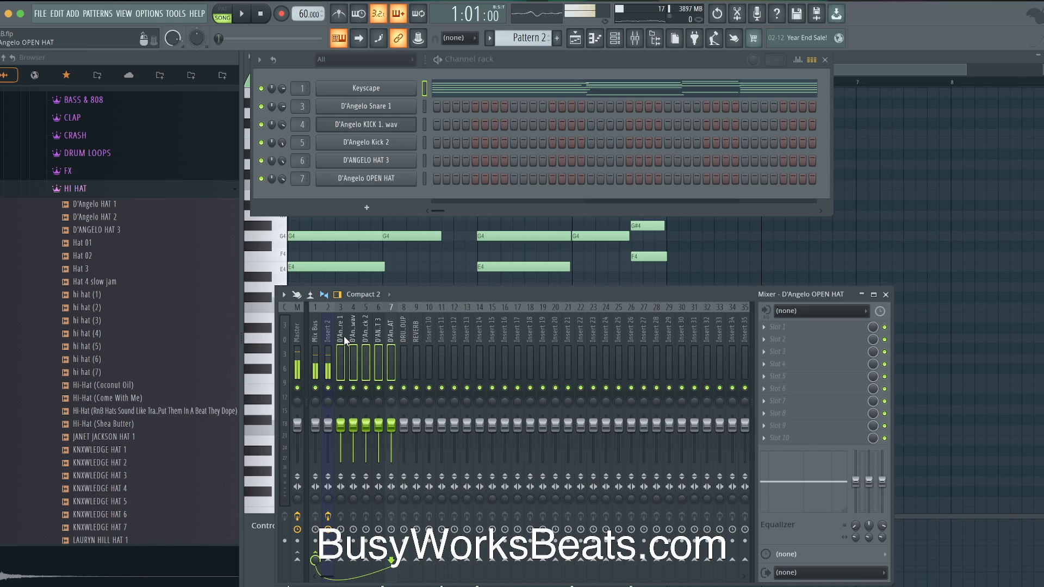
pyautogui.keyDown('ctrl'); pyautogui.click(406, 568); pyautogui.keyUp('ctrl')
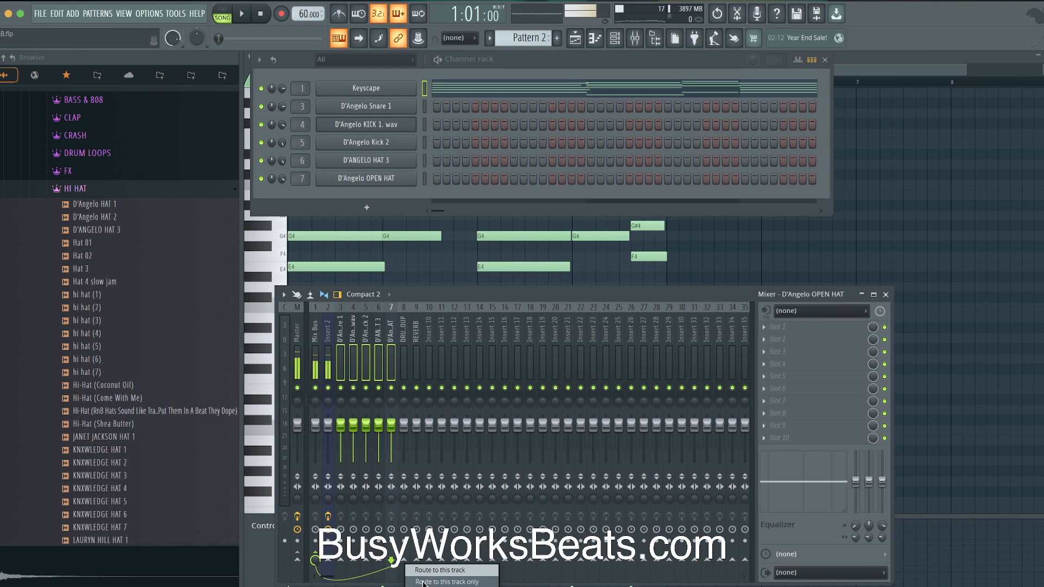
pyautogui.click(406, 338)
pyautogui.press('space')
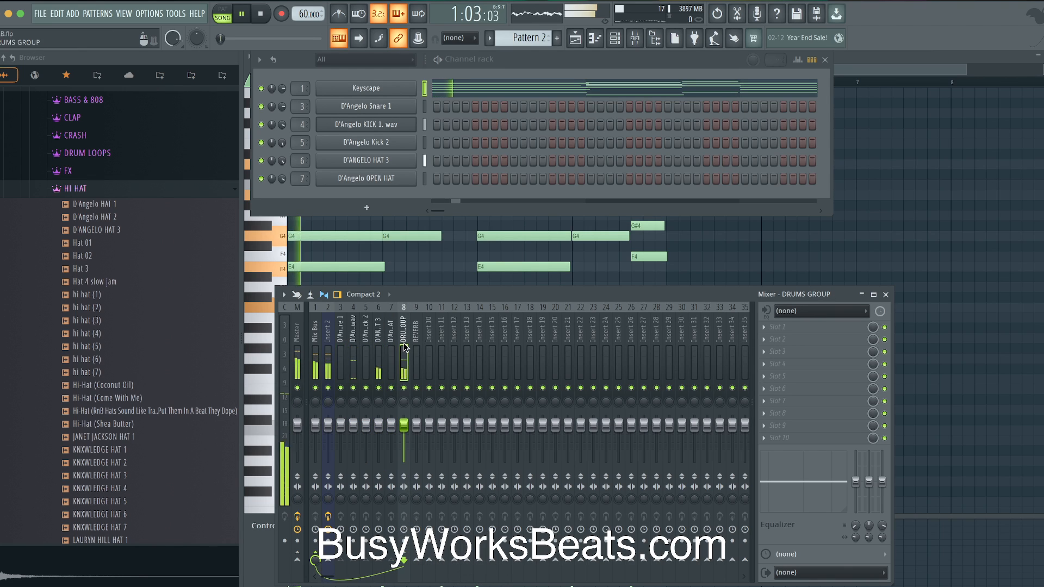
pyautogui.press('space')
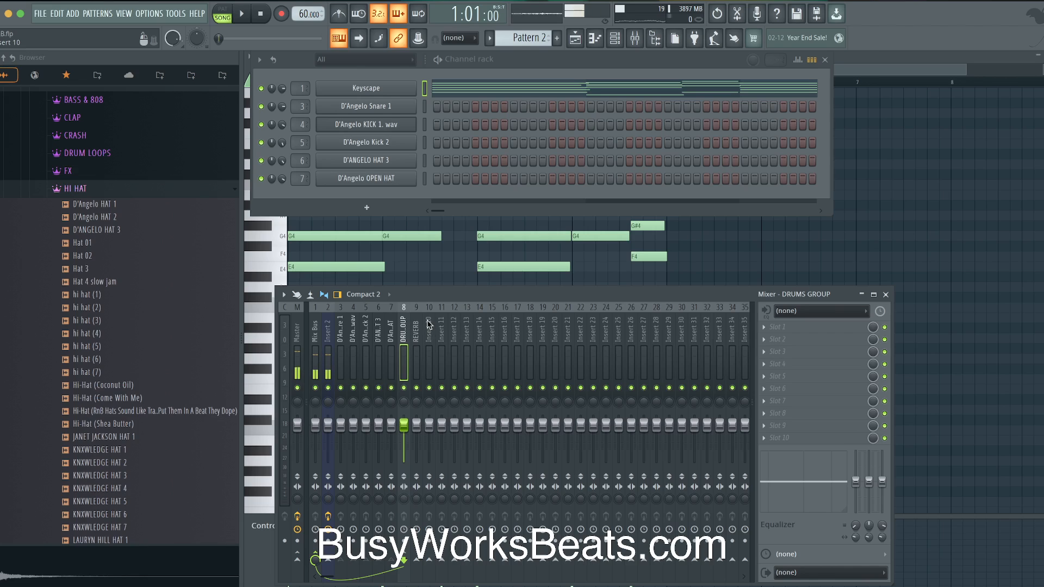
# Color the DRUMS GROUP mixer track crimson and add a send from it to the REVERB track.
pyautogui.doubleClick(405, 348)
pyautogui.click(397, 334)
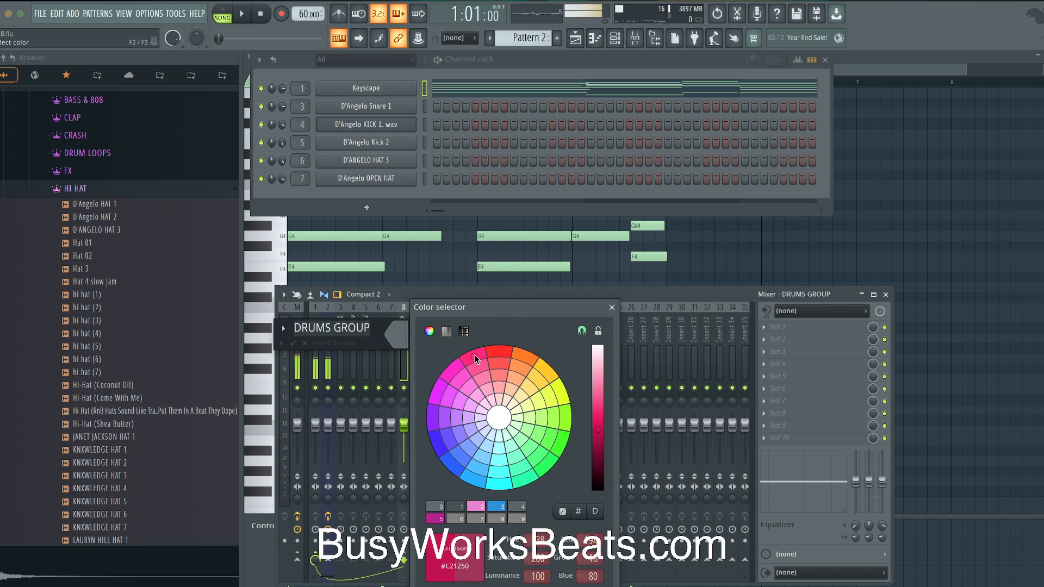
pyautogui.press('Return')
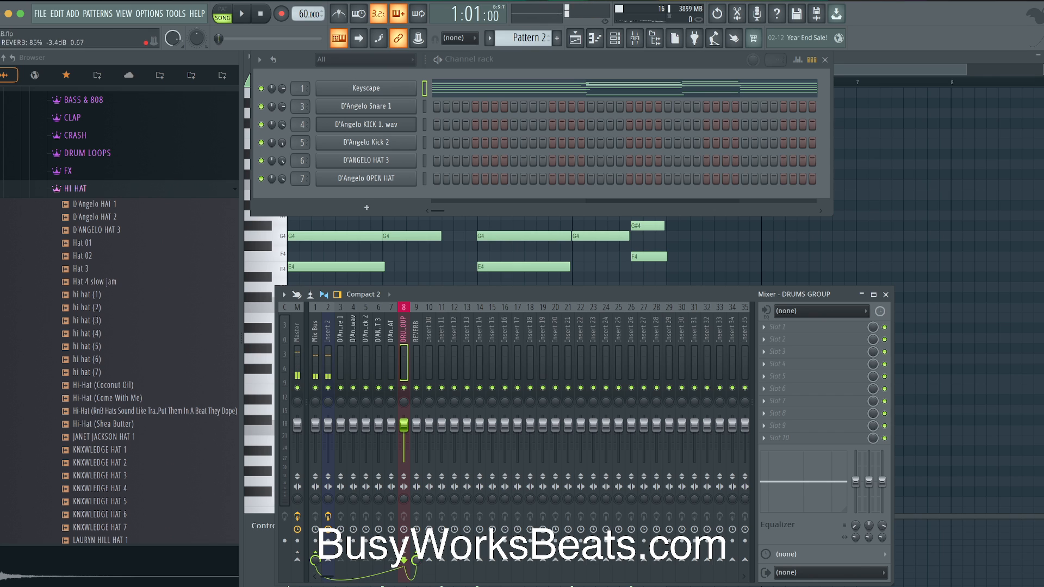
# Load the Altiverb 8 plugin into an effect slot of the REVERB track.
pyautogui.click(416, 334)
pyautogui.click(823, 359)
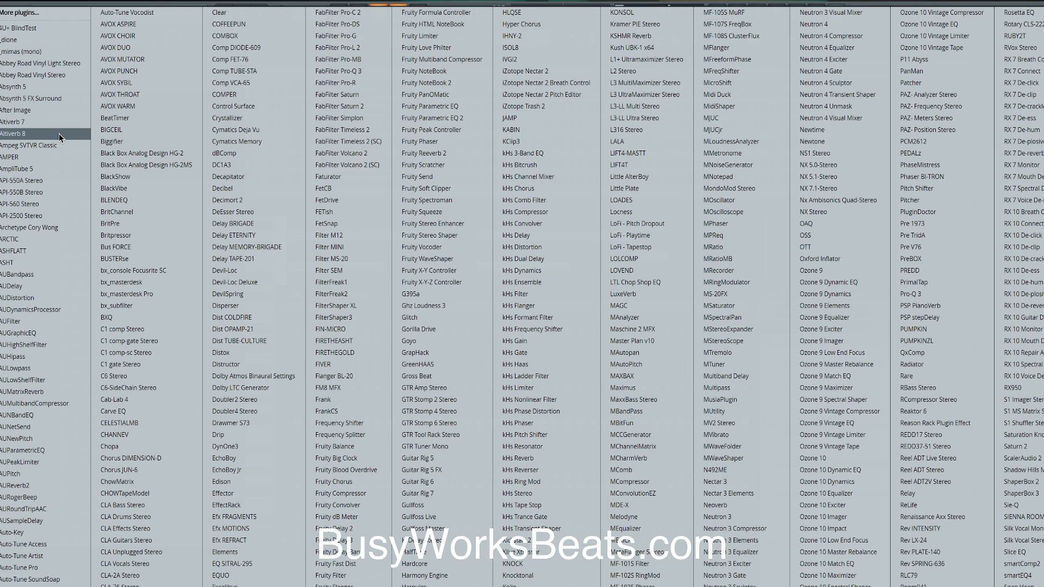
pyautogui.click(60, 134)
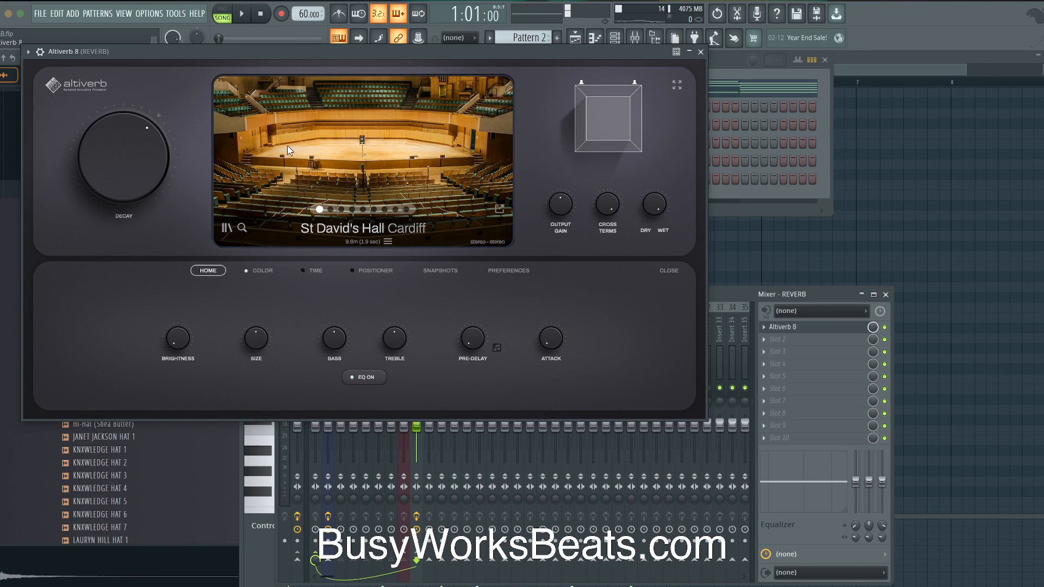
# Open Altiverb's impulse browser and change the sort order of the music studio impulses.
pyautogui.click(227, 229)
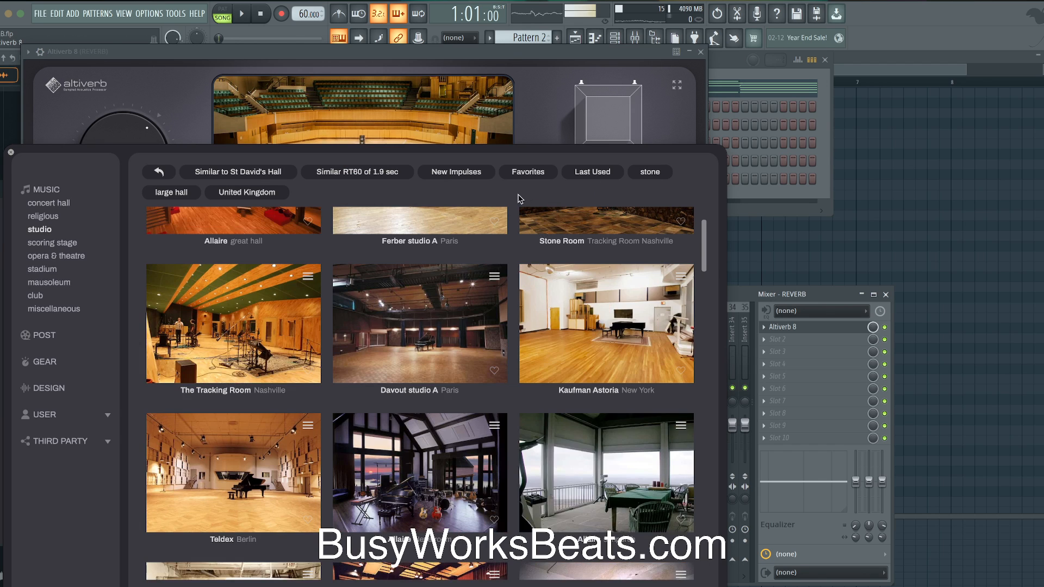
pyautogui.scroll(2, 439, 285)
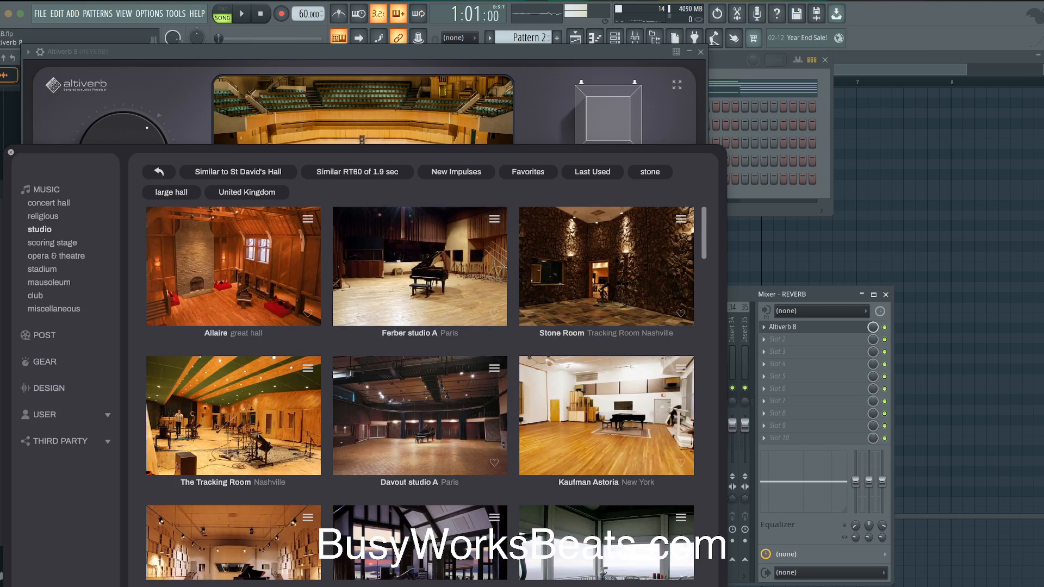
pyautogui.click(647, 586)
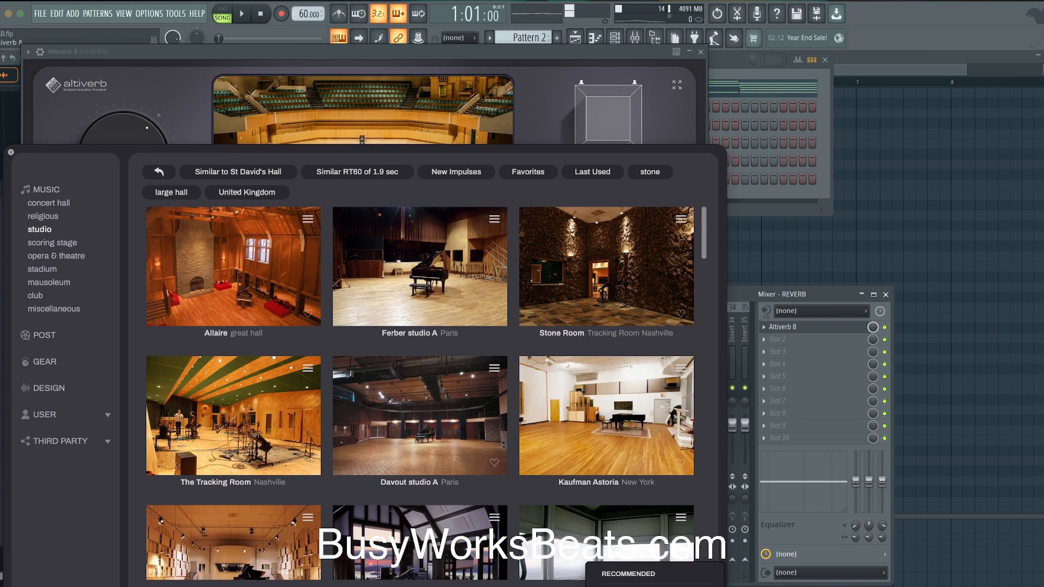
pyautogui.click(616, 574)
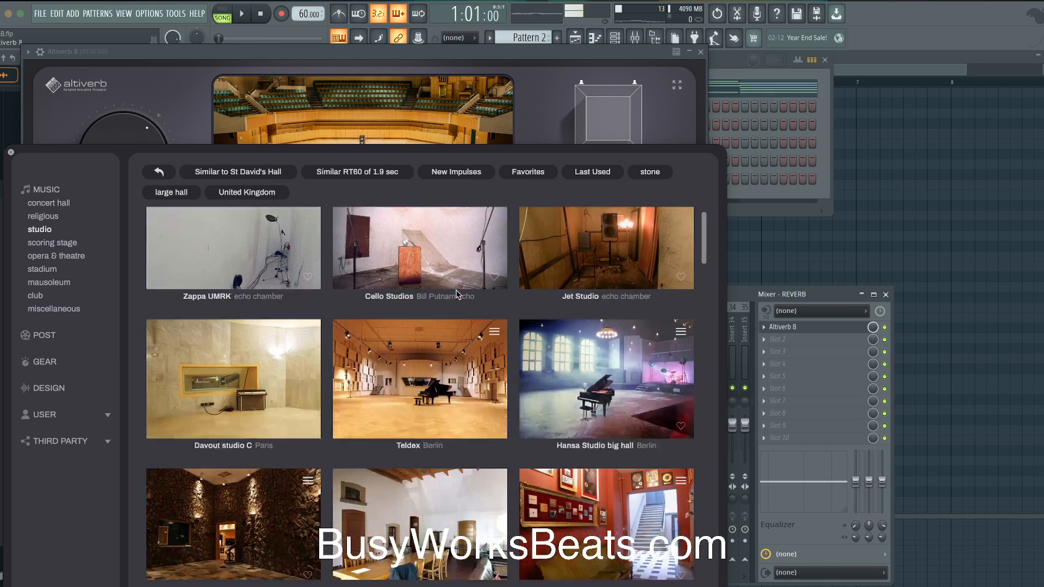
# Load the Davout studio C Paris impulse response and close the impulse browser and the Altiverb window.
pyautogui.scroll(-4, 409, 324)
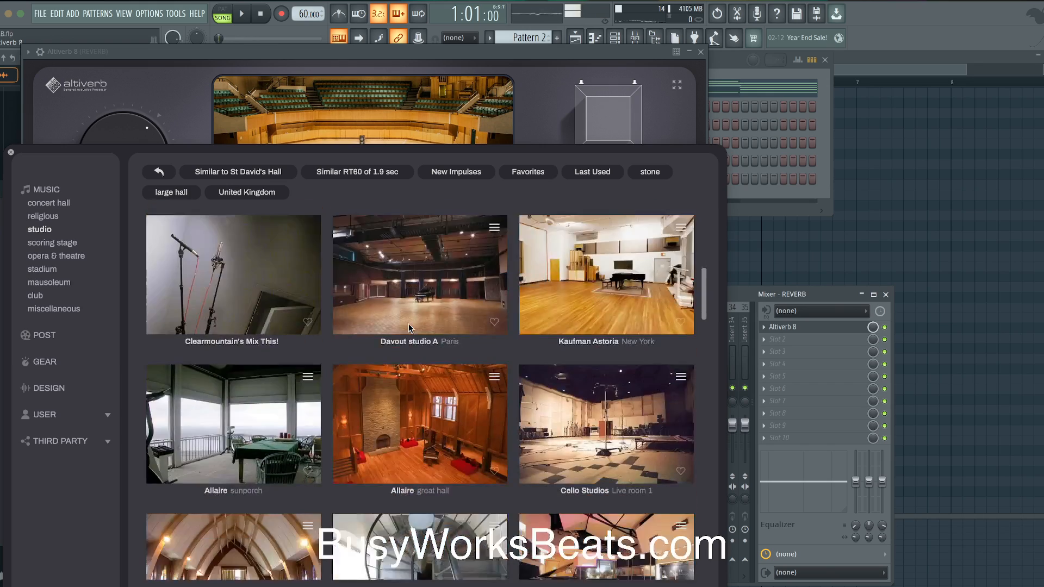
pyautogui.scroll(4, 409, 324)
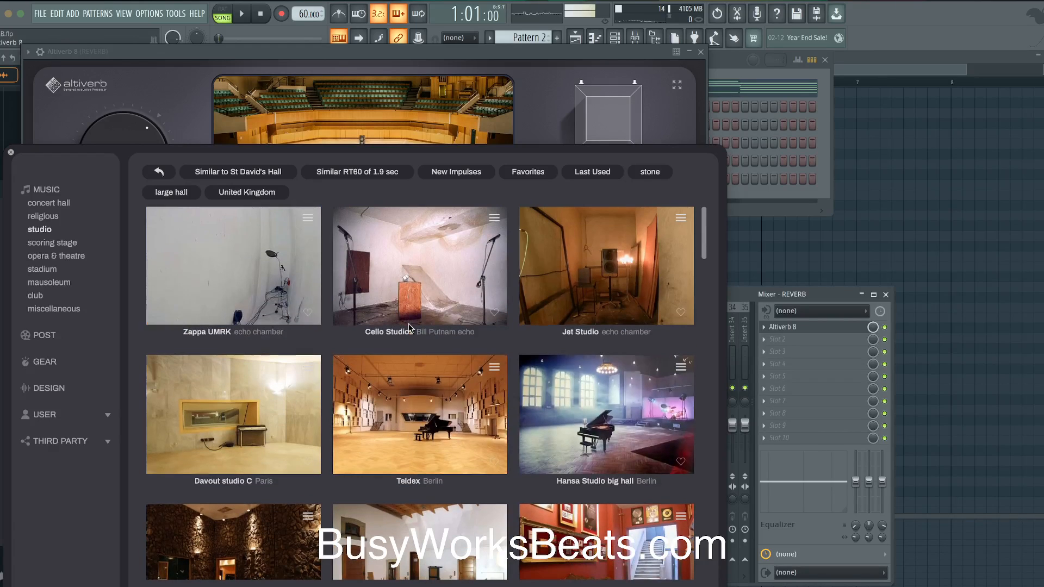
pyautogui.click(272, 434)
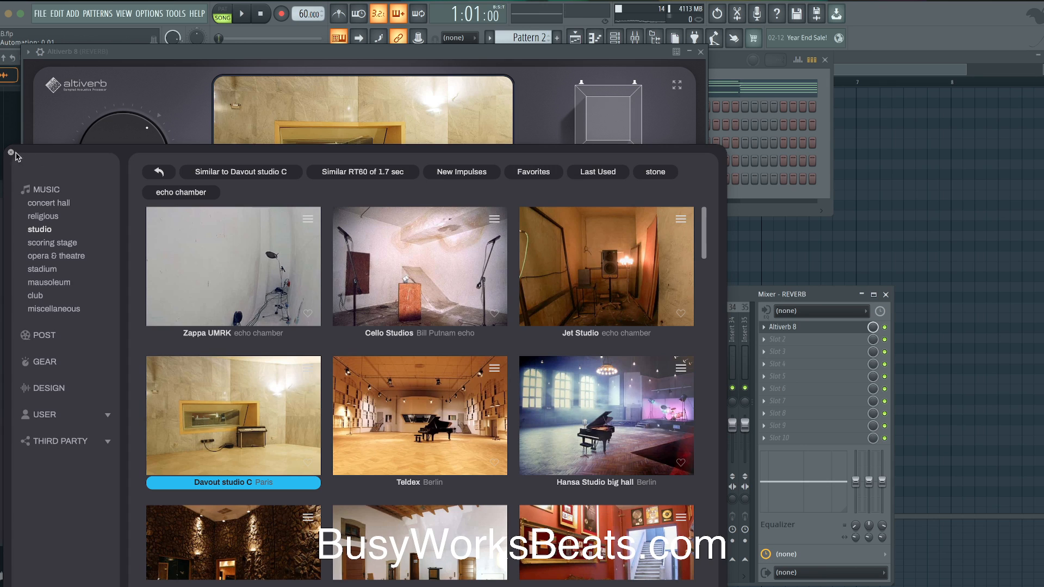
pyautogui.click(13, 154)
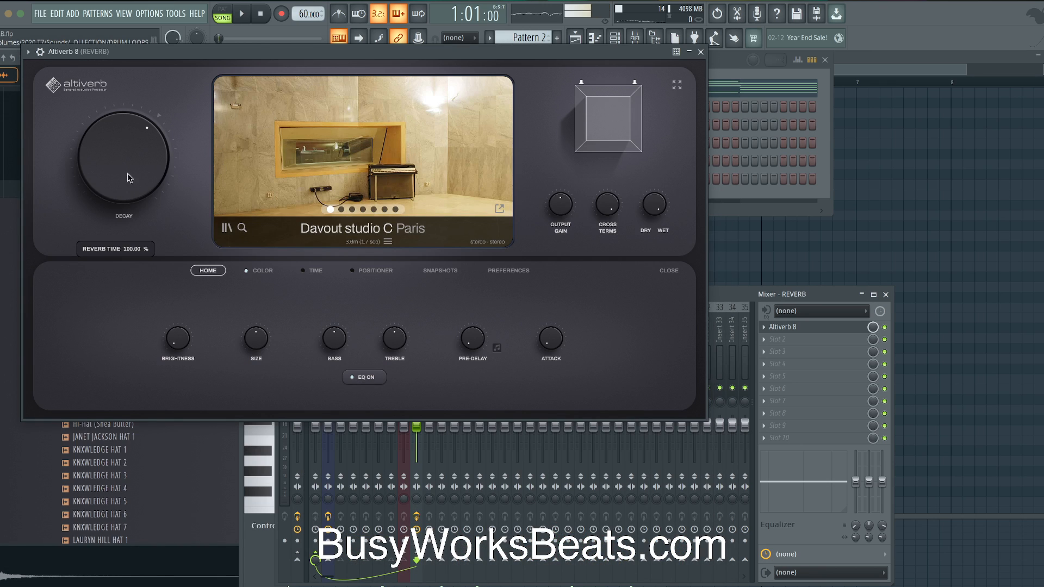
pyautogui.click(701, 55)
# Set the DRUMS GROUP send to REVERB to about 68% during playback and save the project.
pyautogui.press('space')
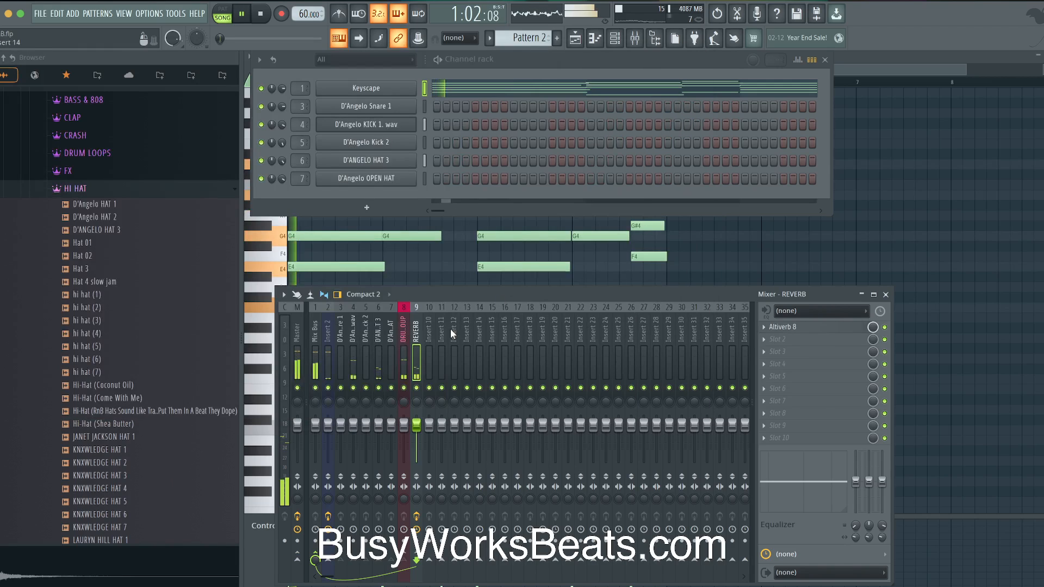
pyautogui.click(406, 357)
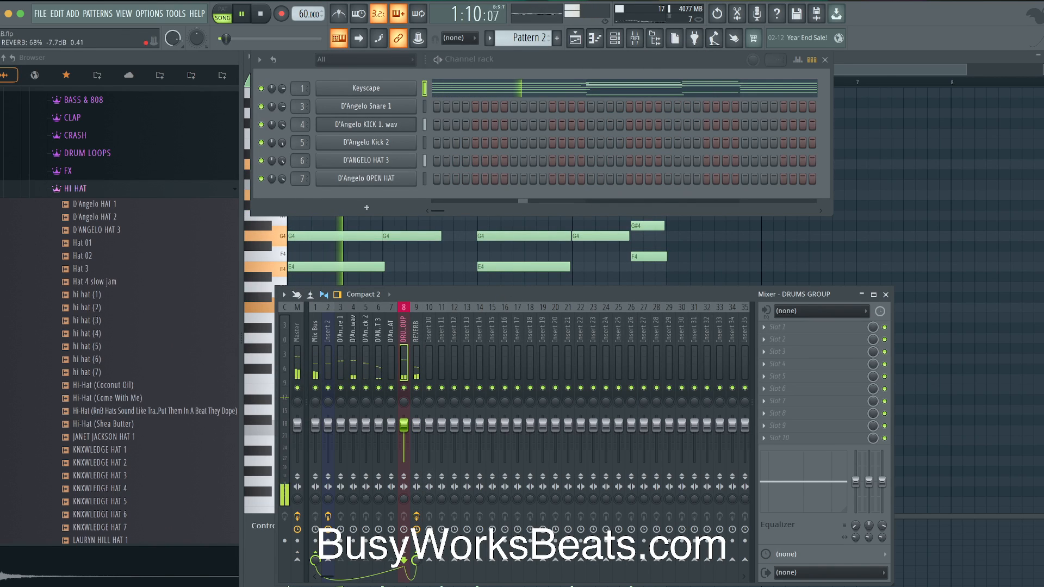
pyautogui.click(416, 324)
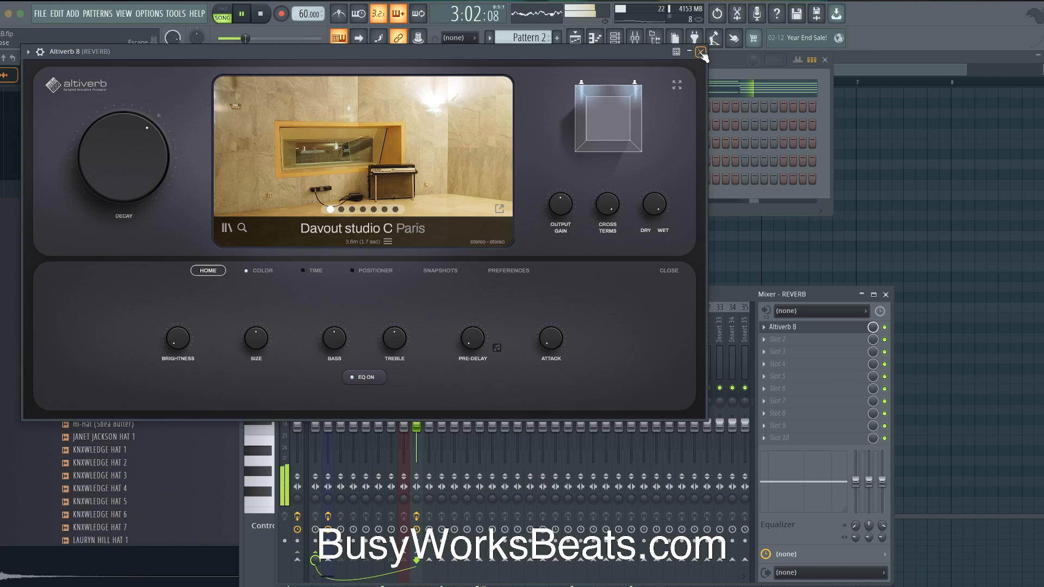
pyautogui.click(701, 52)
pyautogui.press('super+s')
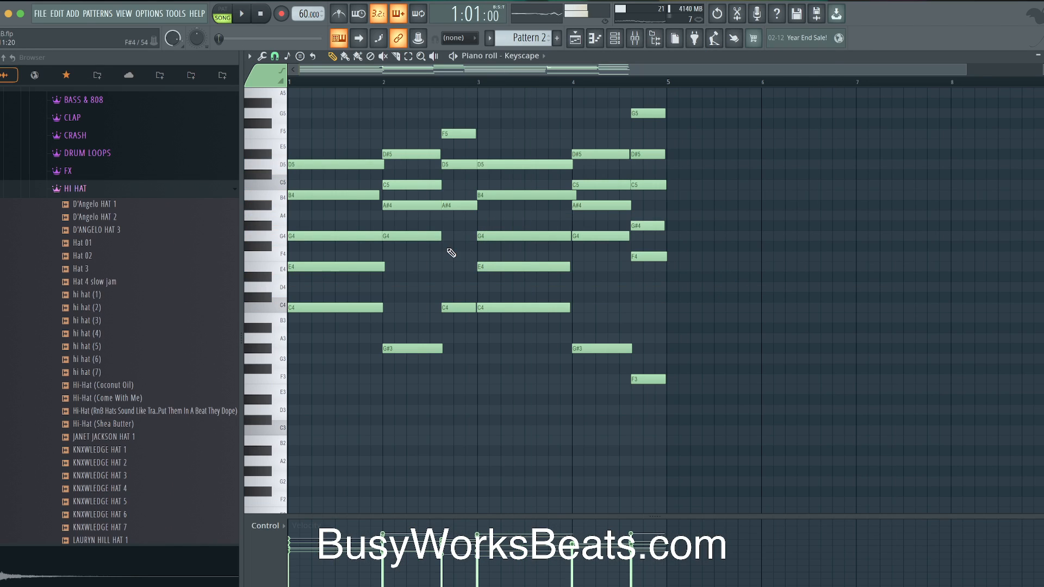
# Try to slice the C5 and A#4 Keyscape notes where the last chord of bar 2 starts.
pyautogui.scroll(-3, 378, 164)
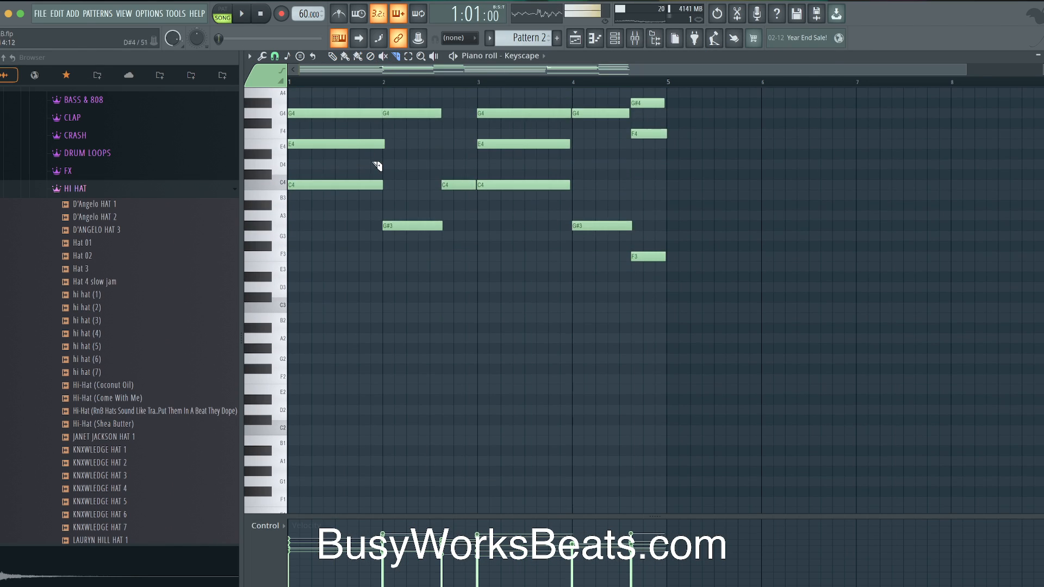
pyautogui.scroll(3, 382, 172)
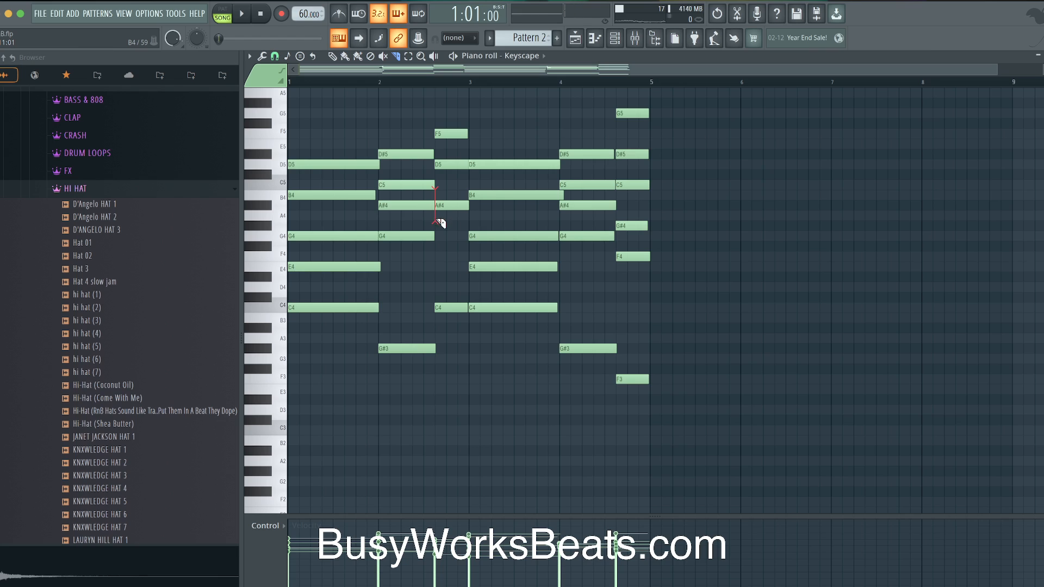
pyautogui.moveTo(435, 188); pyautogui.dragTo(436, 220)
# Route the Keyscape channel to its own mixer insert 10 and play the song.
pyautogui.press('space')
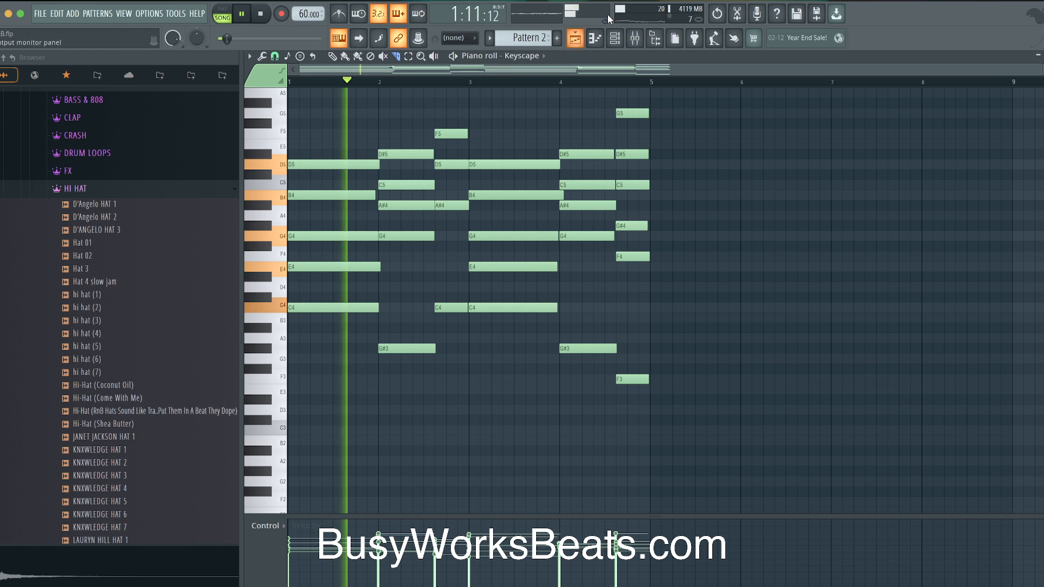
pyautogui.click(615, 38)
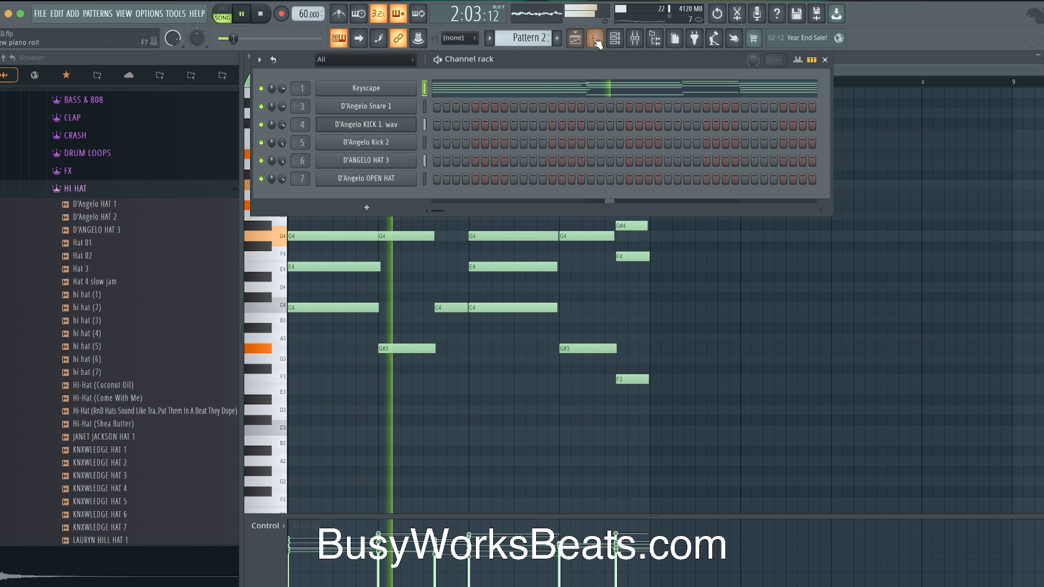
pyautogui.press('F9')
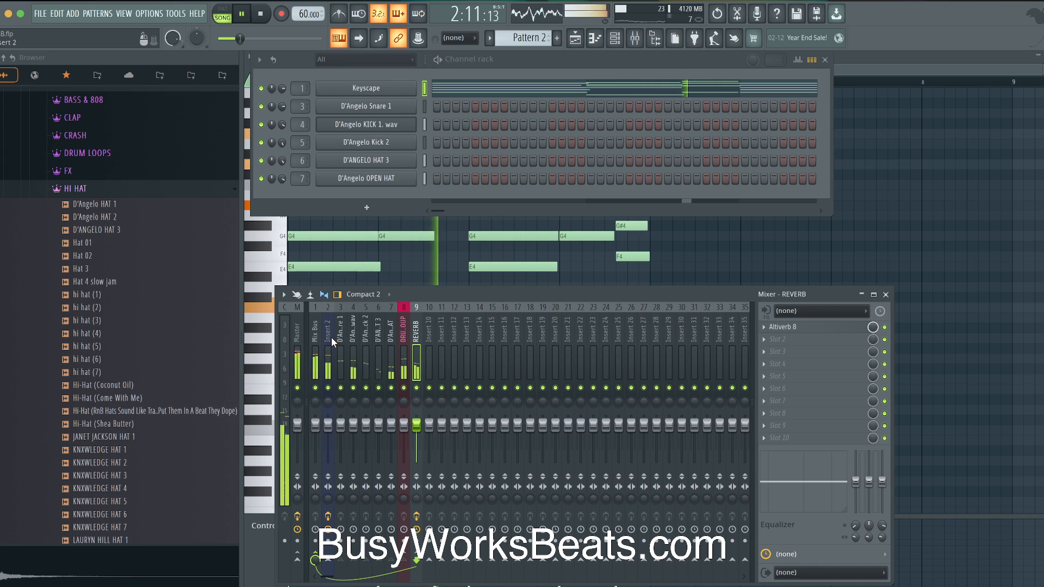
pyautogui.press('space')
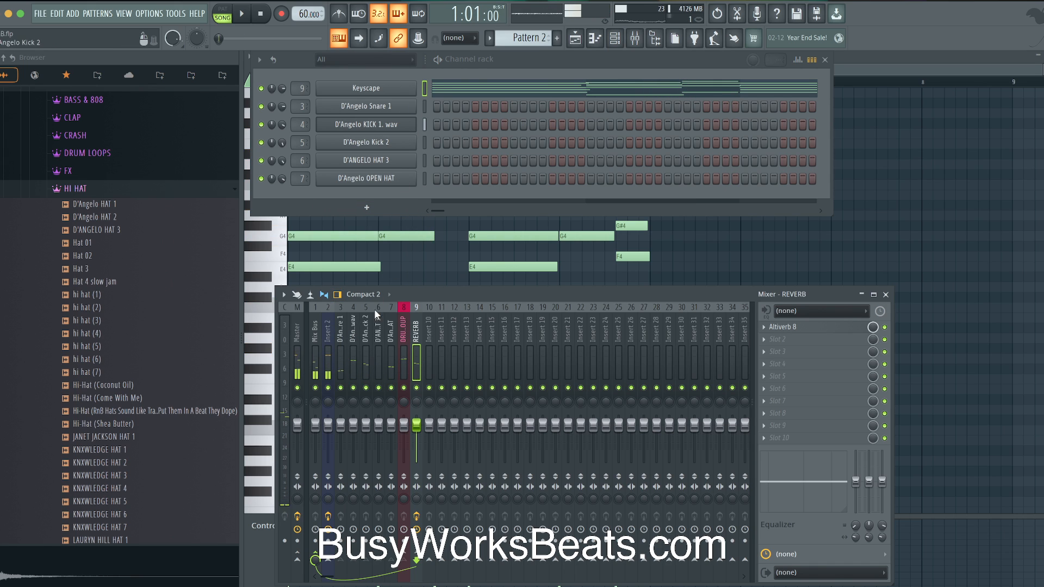
pyautogui.press('space')
pyautogui.press('space')
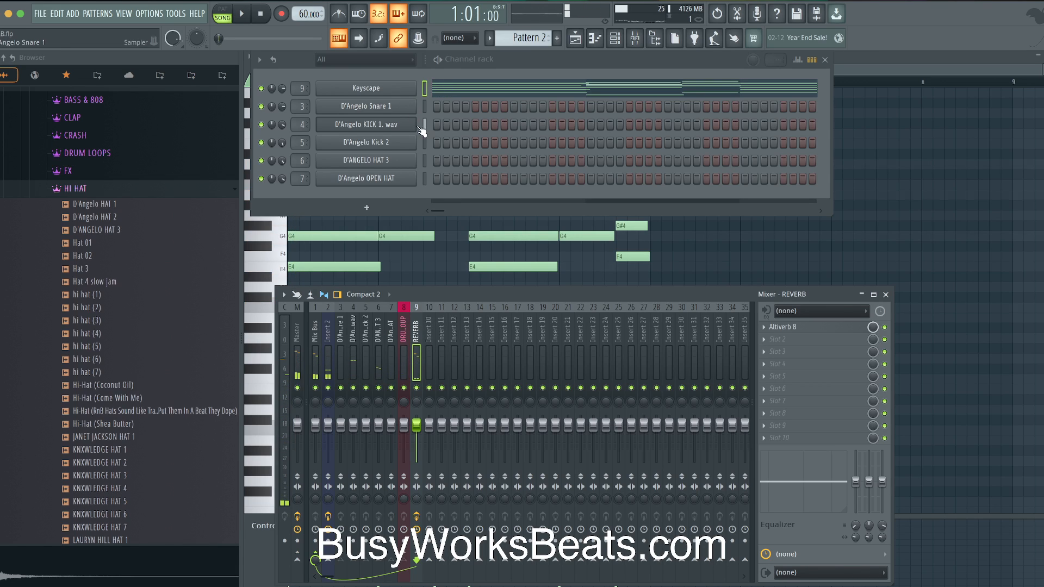
pyautogui.click(424, 90)
pyautogui.click(938, 159)
pyautogui.press('space')
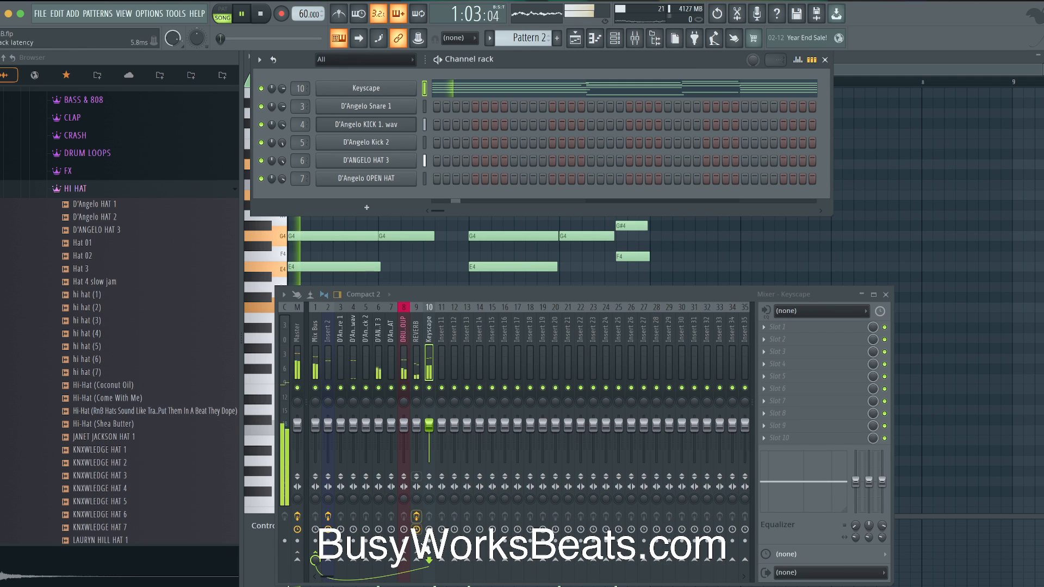
# Send the Keyscape mixer track to the REVERB track at about 43% during playback.
pyautogui.press('space')
pyautogui.click(416, 560)
pyautogui.press('space')
pyautogui.moveTo(417, 560); pyautogui.dragTo(417, 574)
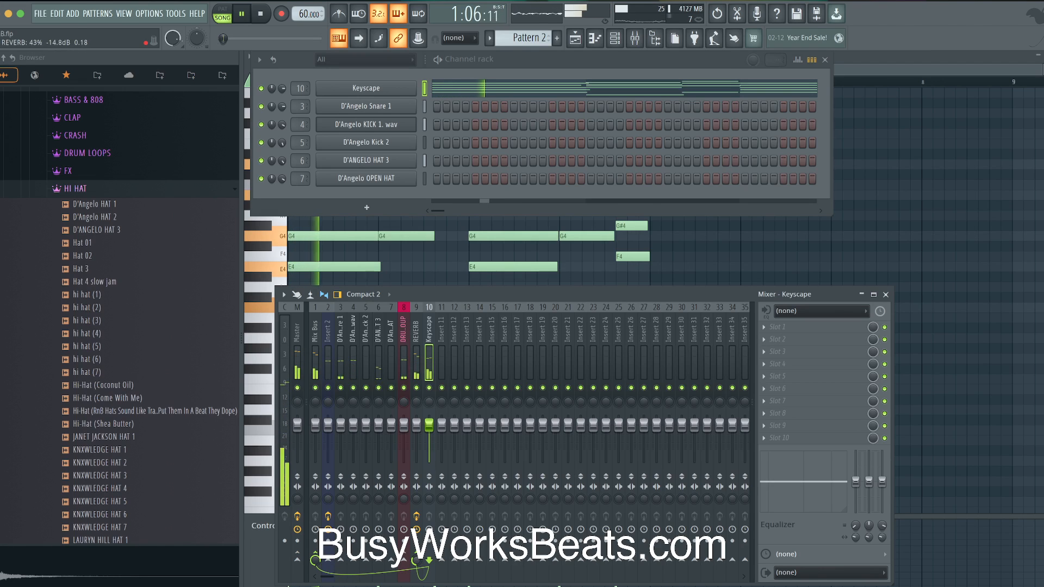
# Close the open windows to reveal the playlist and check the mixer tracks while the song plays.
pyautogui.click(885, 295)
pyautogui.click(1042, 57)
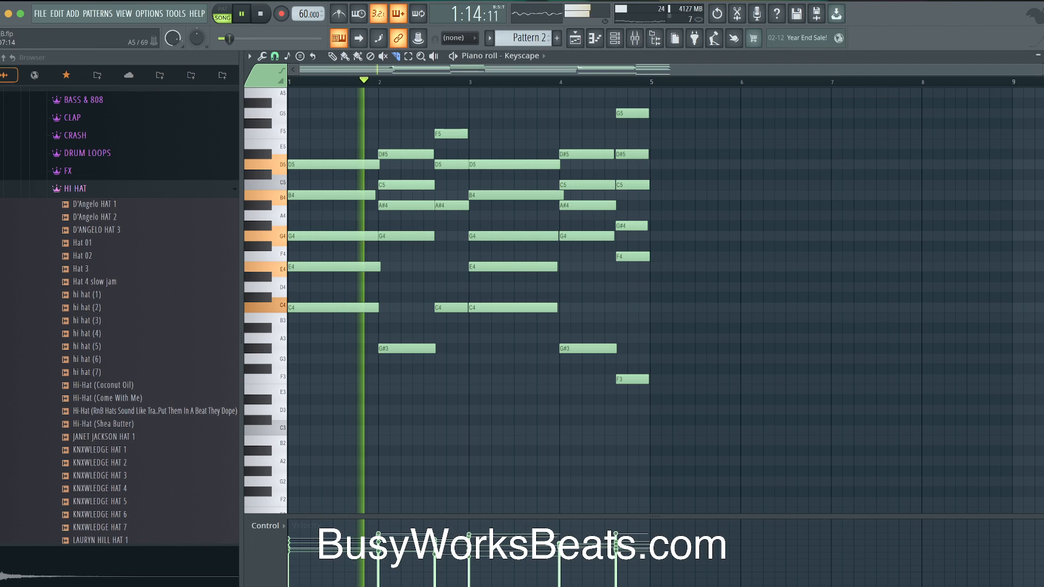
pyautogui.click(1042, 57)
pyautogui.click(824, 60)
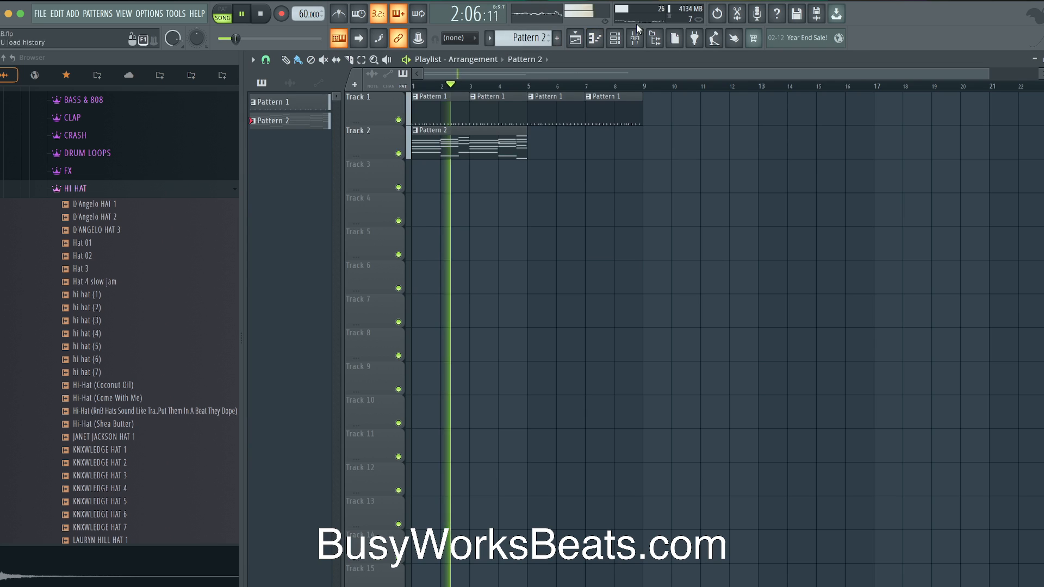
pyautogui.click(635, 38)
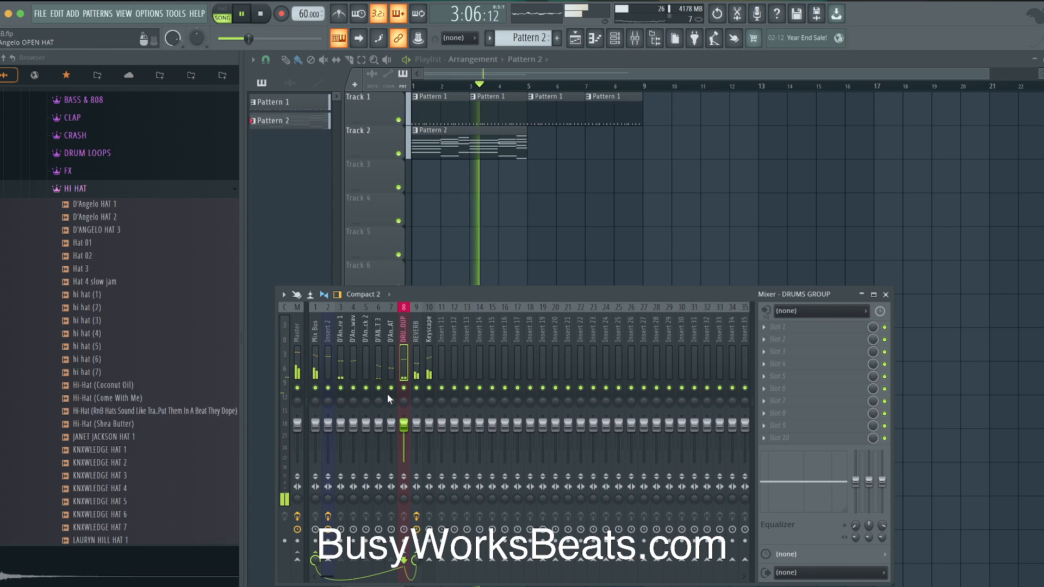
pyautogui.press('F9')
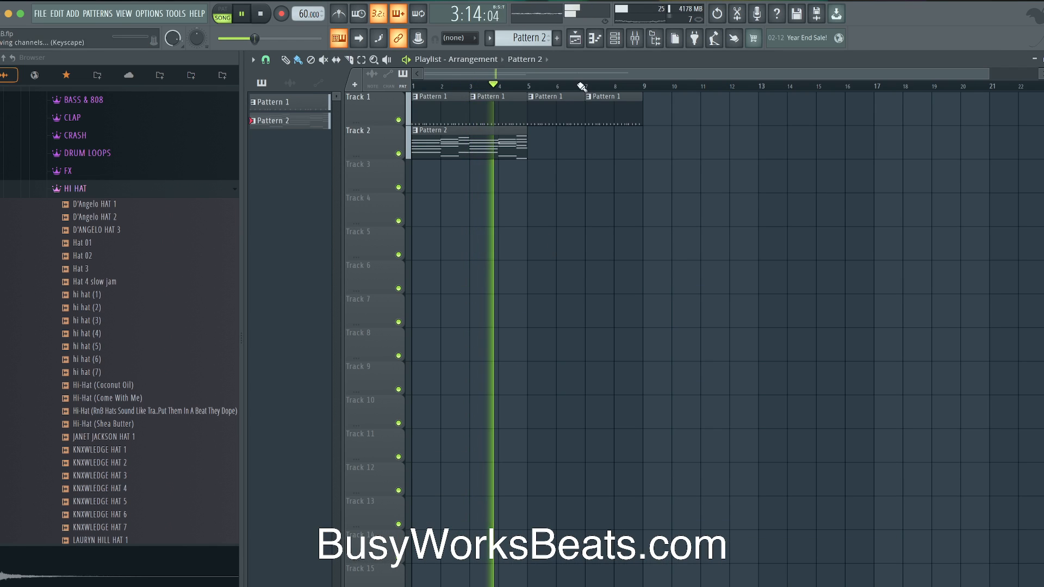
pyautogui.press('F6')
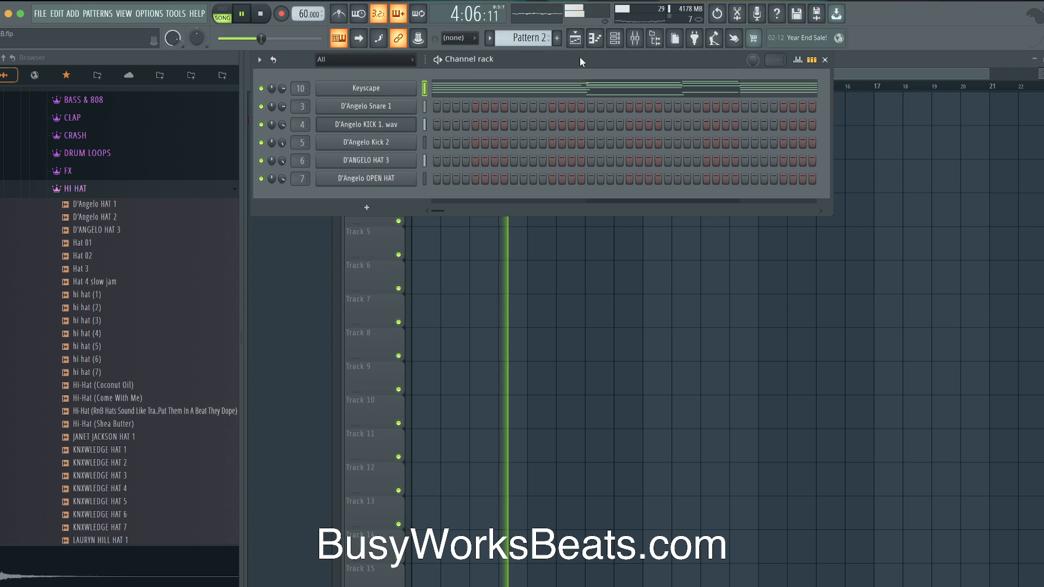
# Restart playback and pan the D'ANGELO HAT 3 channel about 9% left.
pyautogui.press('space')
pyautogui.press('space')
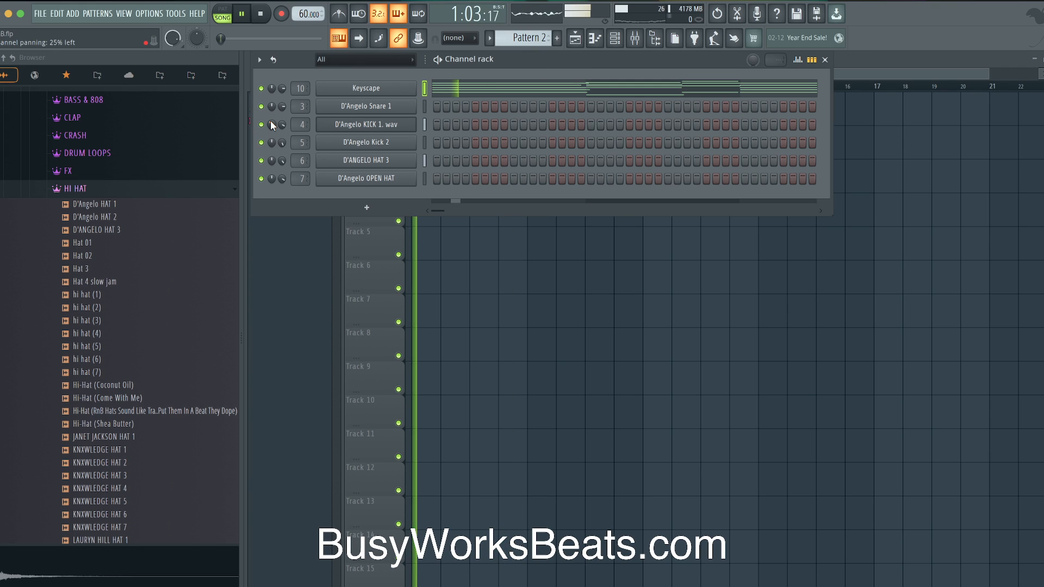
pyautogui.keyDown('alt'); pyautogui.click(271, 123); pyautogui.keyUp('alt')
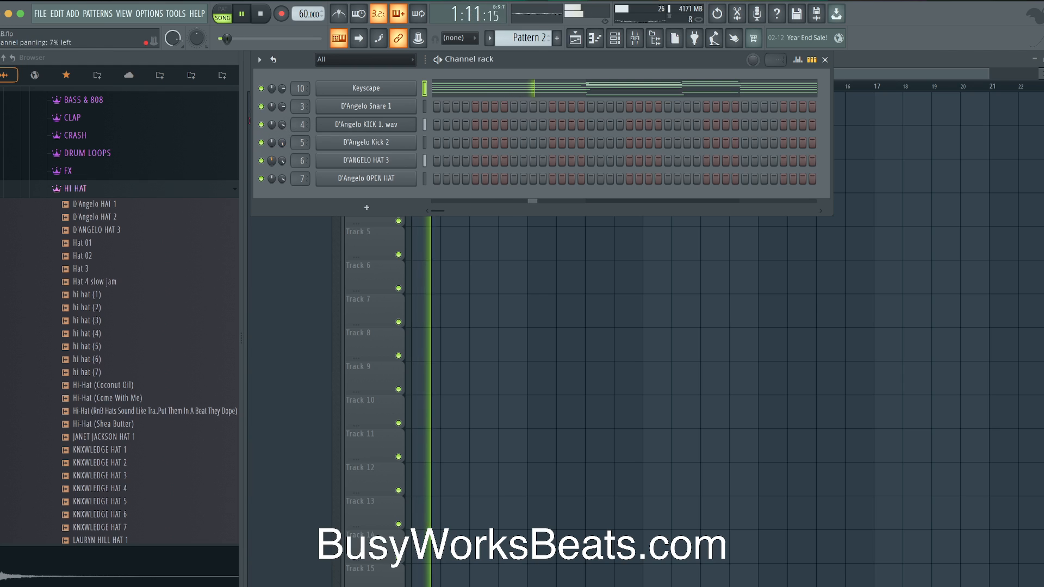
pyautogui.moveTo(271, 158); pyautogui.dragTo(273, 158)
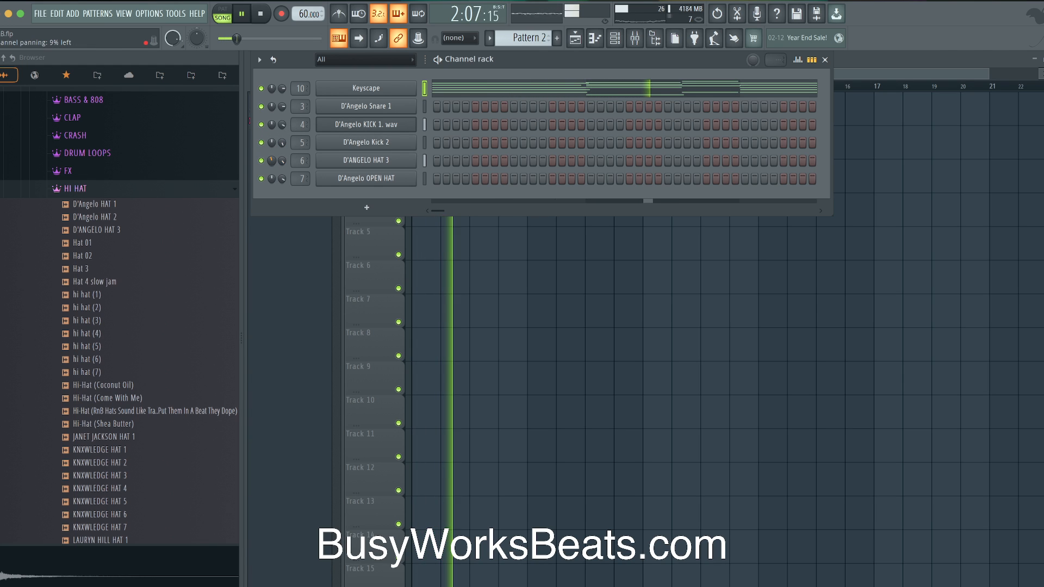
# Mute and unmute mixer Insert 2 during playback to compare the mix with and without it.
pyautogui.click(635, 37)
pyautogui.click(328, 388)
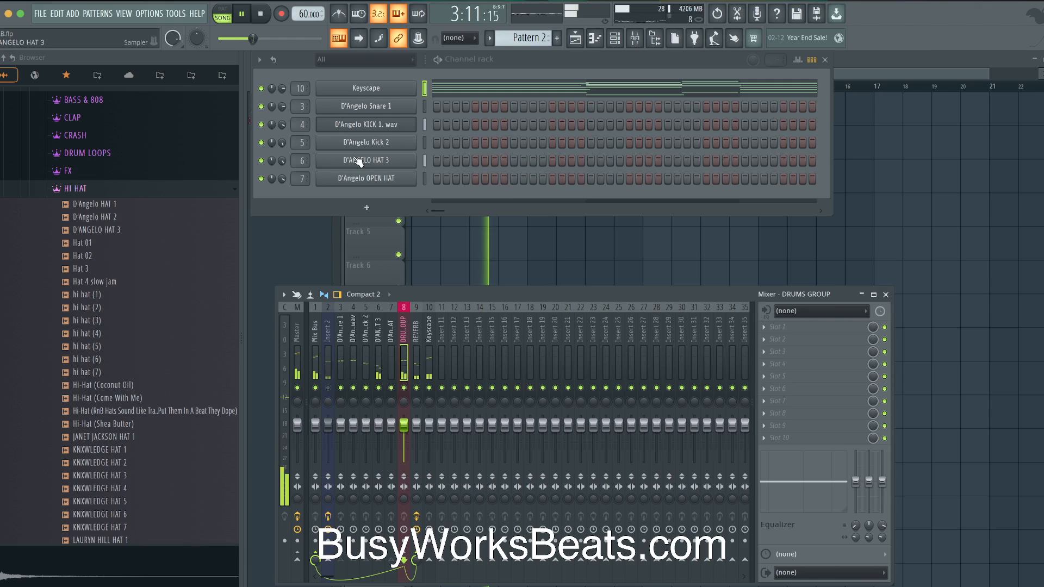
pyautogui.click(329, 388)
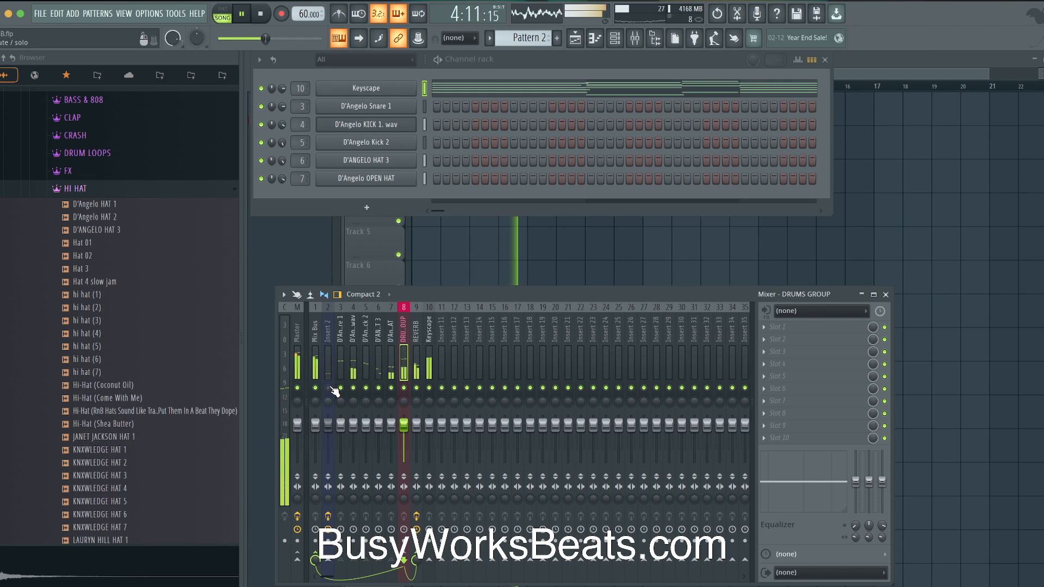
# Duplicate the Pattern 2 clip on Track 2 of the playlist so the copy starts at bar 5.
pyautogui.rightClick(436, 275)
pyautogui.press('space')
pyautogui.press('space')
pyautogui.moveTo(528, 150); pyautogui.dragTo(503, 145)
pyautogui.press('super+b')
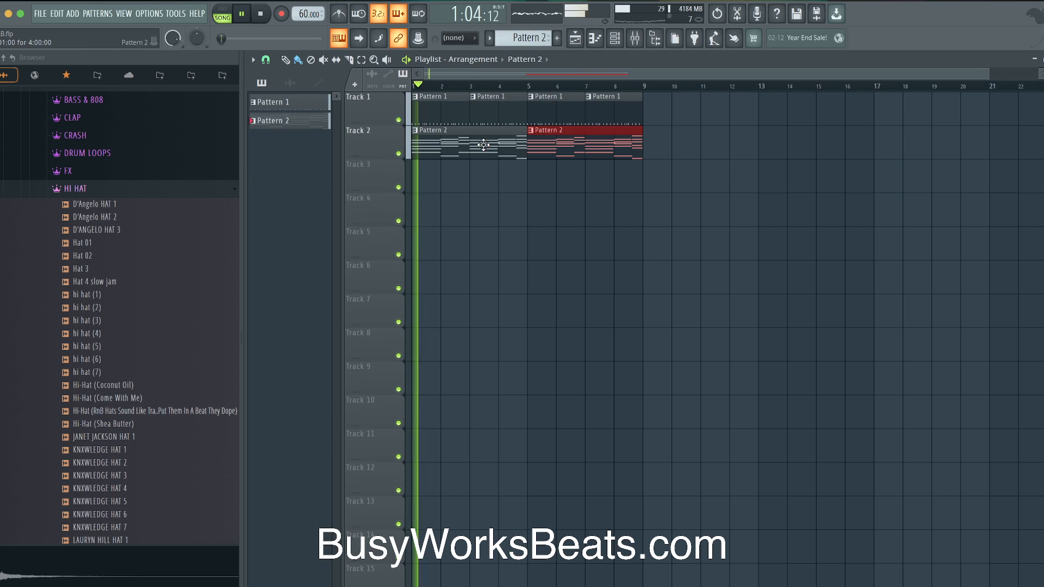
pyautogui.keyDown('super'); pyautogui.click(590, 174); pyautogui.keyUp('super')
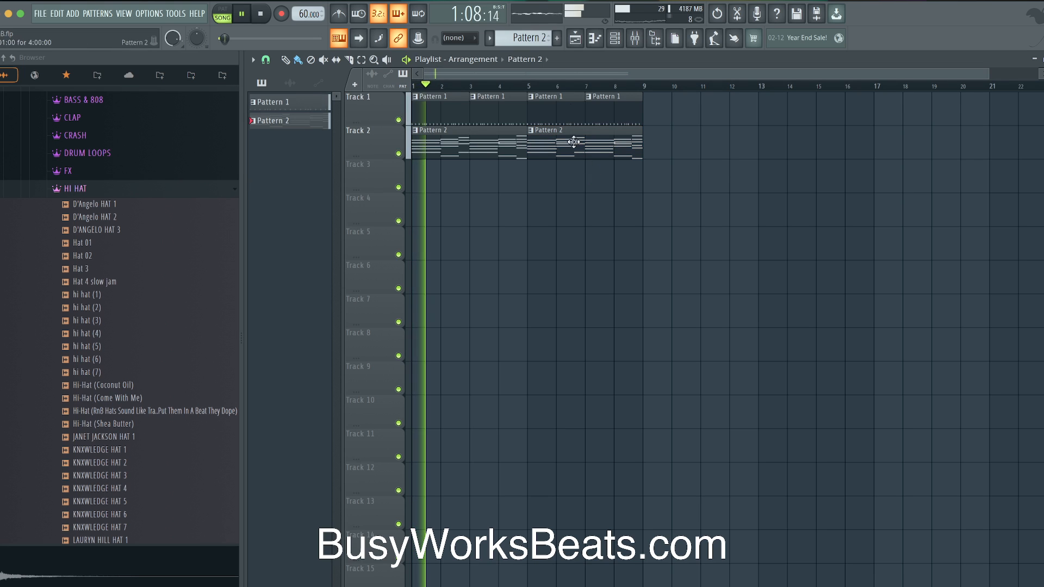
# Add an Omnisphere instrument channel, stop playback and close the plugin window.
pyautogui.click(617, 42)
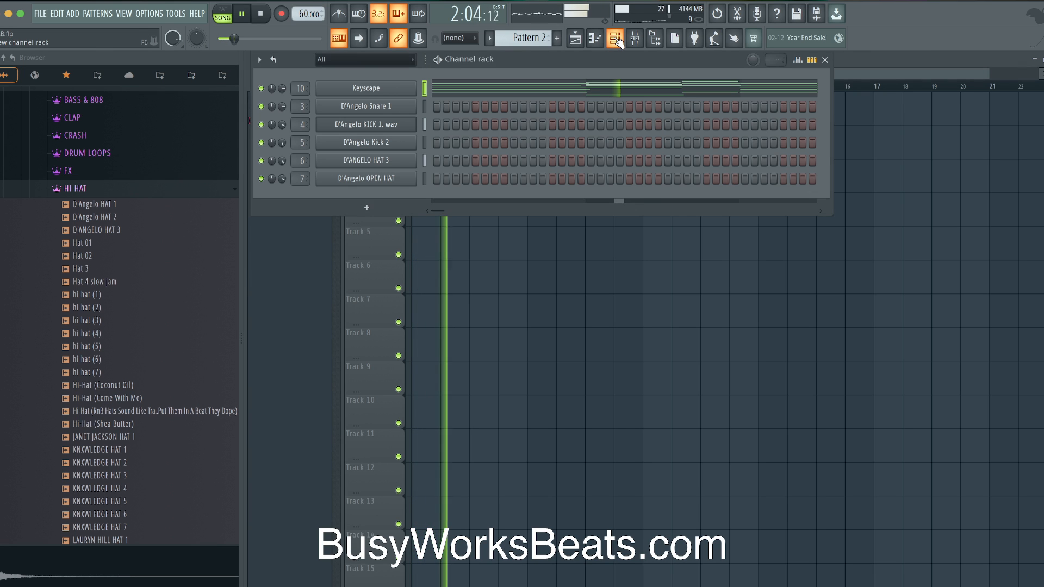
pyautogui.click(367, 207)
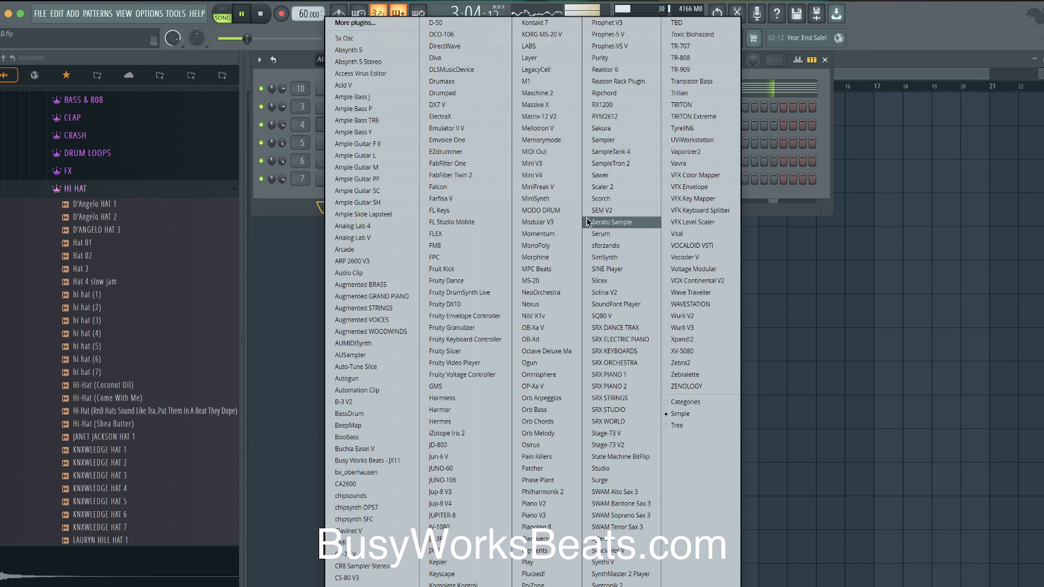
pyautogui.click(546, 378)
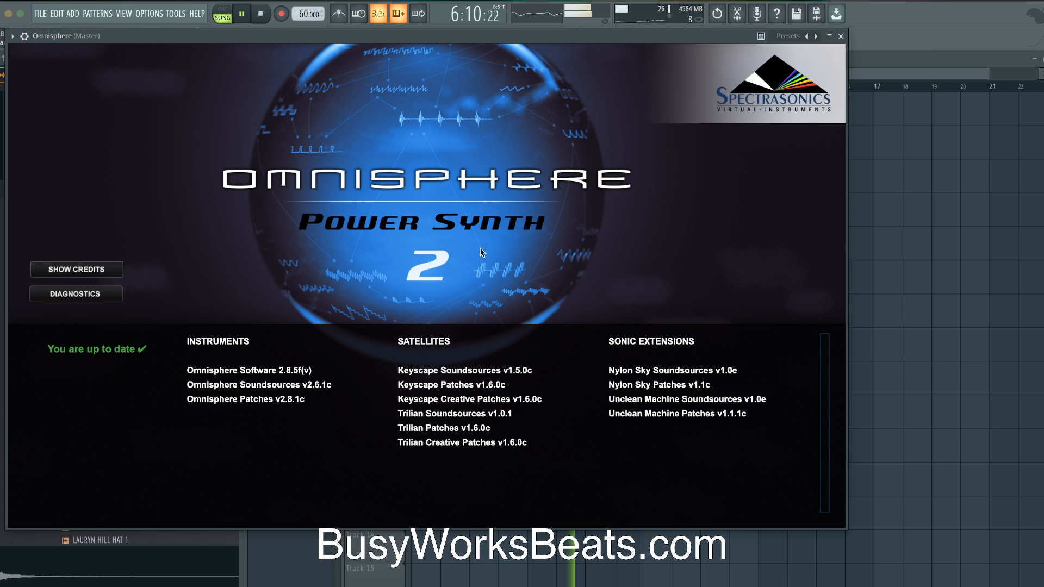
pyautogui.click(480, 252)
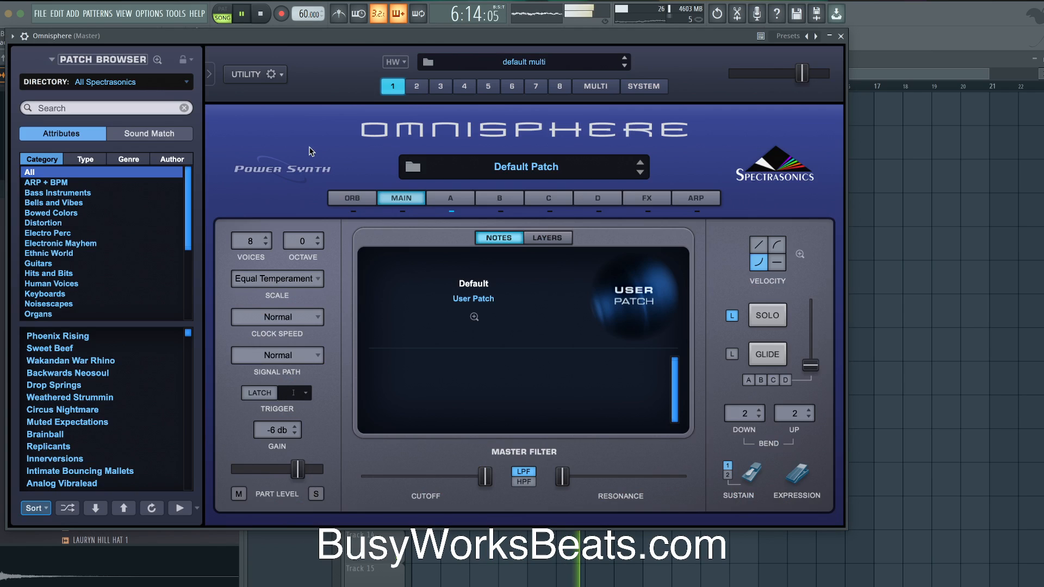
pyautogui.press('space')
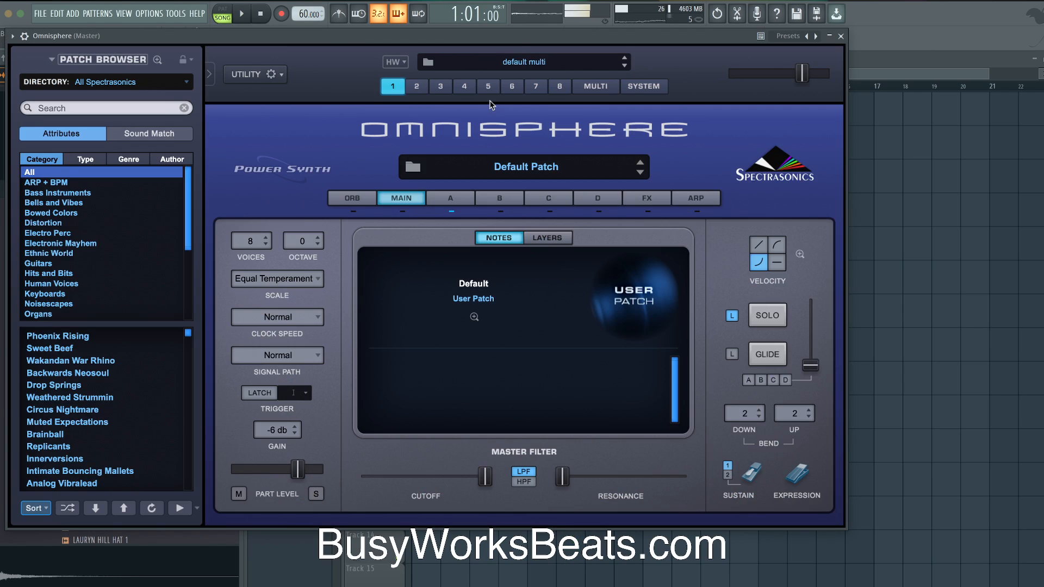
pyautogui.click(840, 37)
# Copy the Keyscape chords from Pattern 2 into the Omnisphere channel of a new Pattern 3.
pyautogui.press('F9')
pyautogui.press('space')
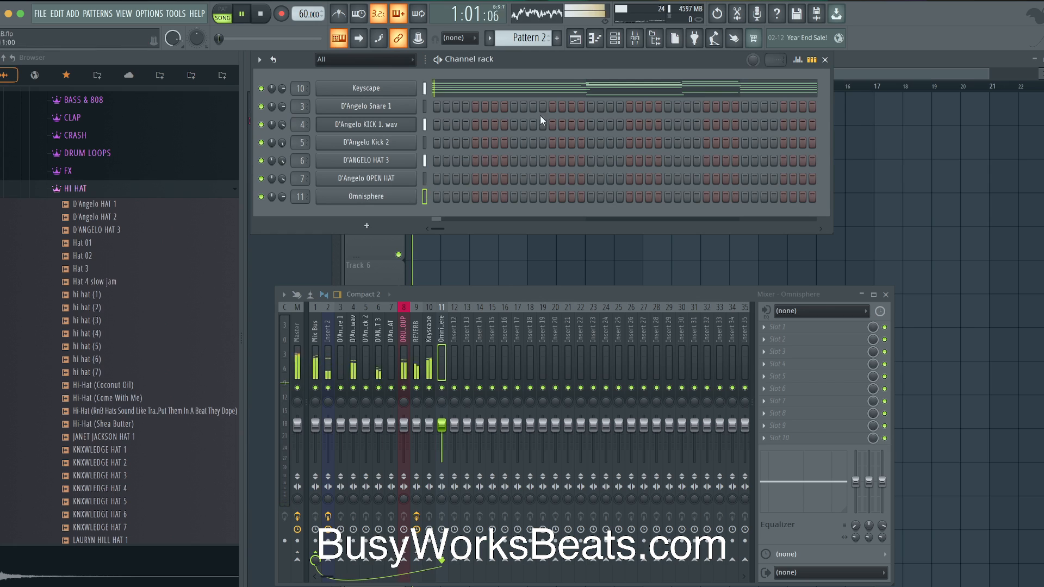
pyautogui.click(425, 88)
pyautogui.press('space')
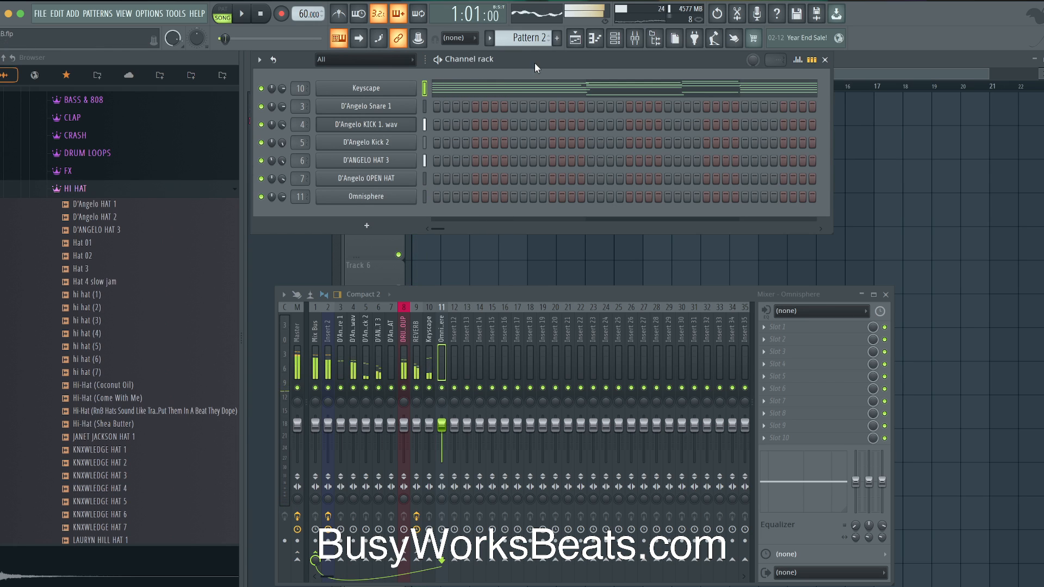
pyautogui.click(525, 37)
pyautogui.click(585, 50)
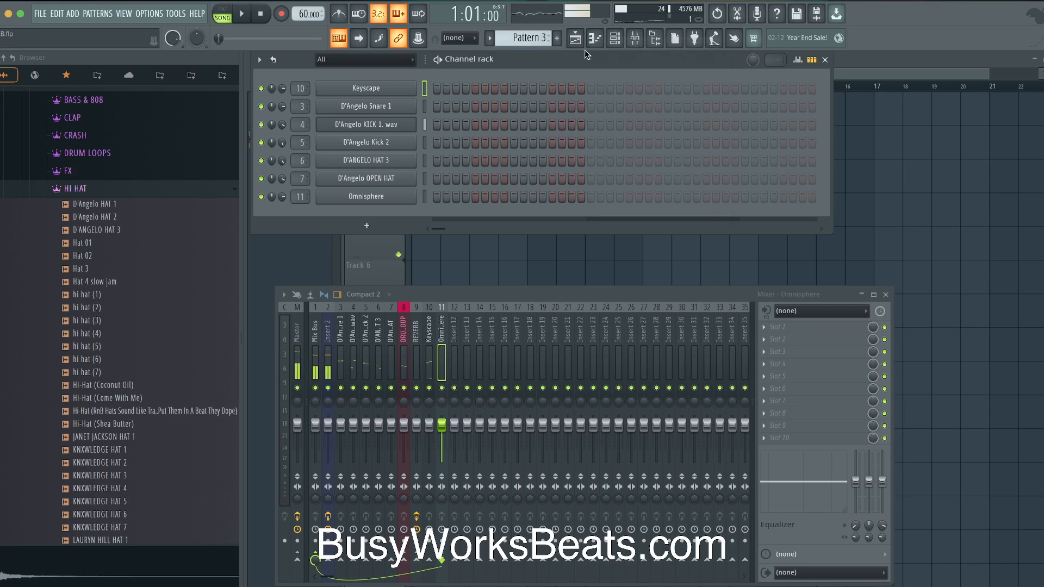
pyautogui.click(425, 197)
pyautogui.hotkey('ctrl', 'v')
pyautogui.click(445, 196)
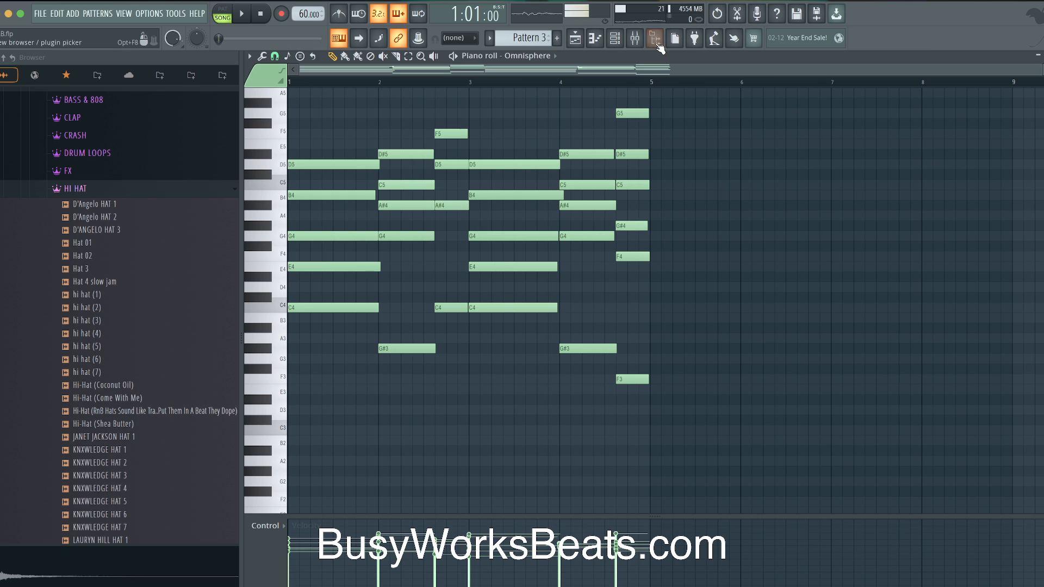
# Delete all upper chord notes of the Omnisphere part, keeping only the C4, G#3 and F3 bass notes.
pyautogui.click(615, 39)
pyautogui.moveTo(526, 38)
pyautogui.mouseDown()
pyautogui.moveTo(526, 51)
pyautogui.moveTo(534, 34)
pyautogui.mouseUp()
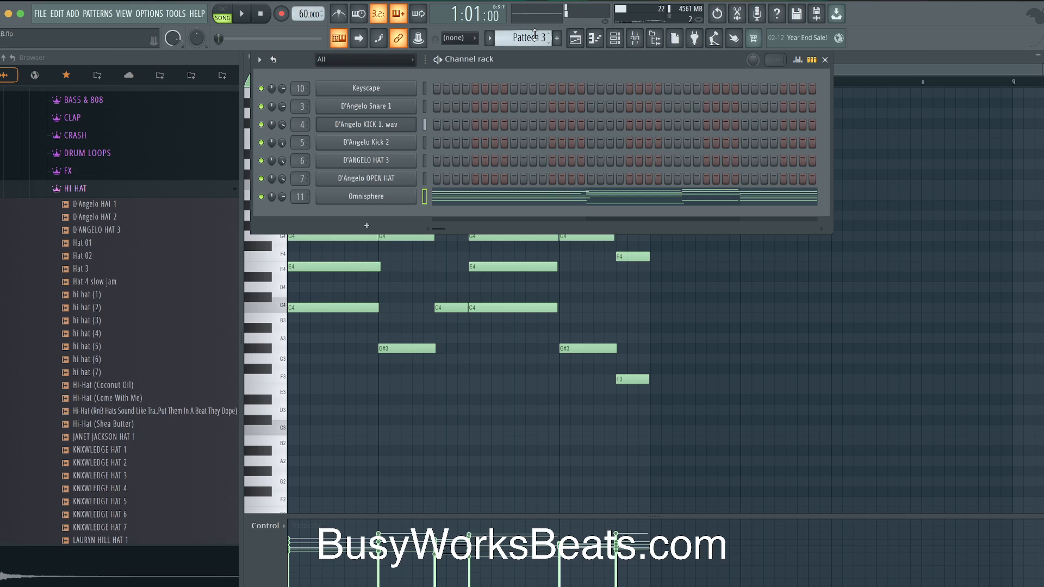
pyautogui.click(450, 194)
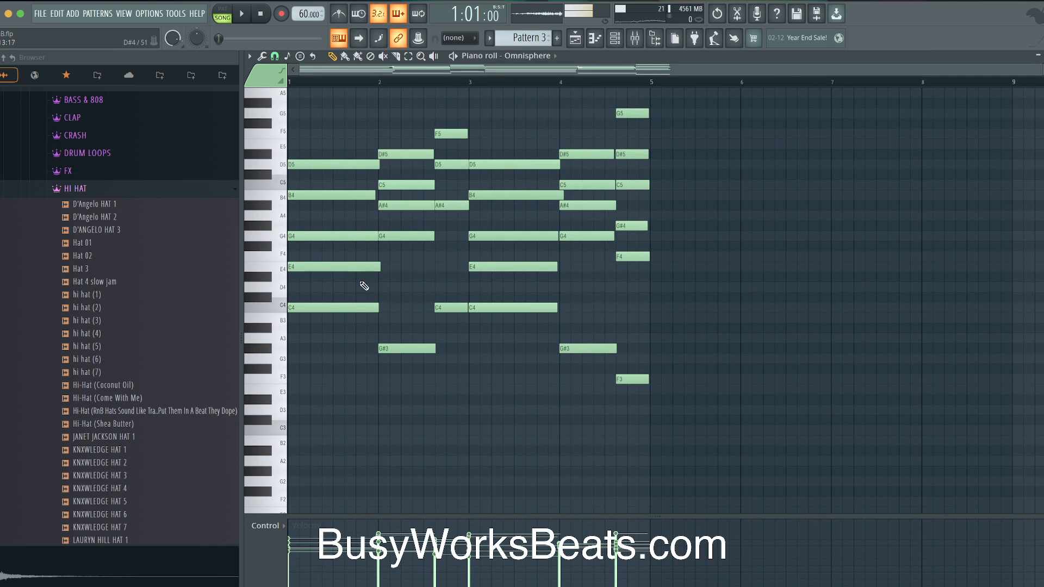
pyautogui.moveTo(364, 286); pyautogui.dragTo(405, 153)
pyautogui.moveTo(457, 217); pyautogui.dragTo(449, 132)
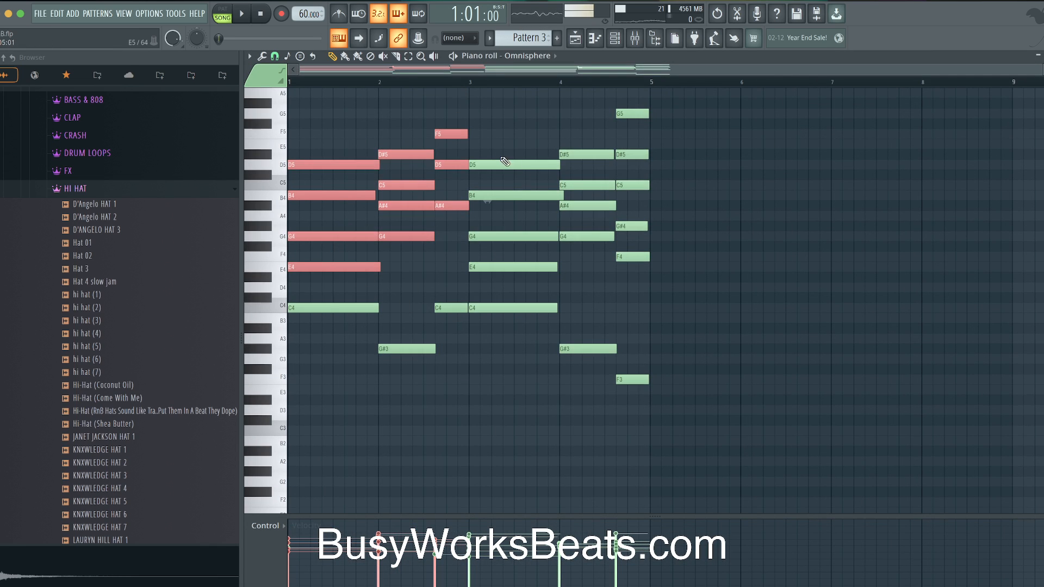
pyautogui.moveTo(523, 142); pyautogui.dragTo(509, 276)
pyautogui.moveTo(649, 279); pyautogui.dragTo(599, 91)
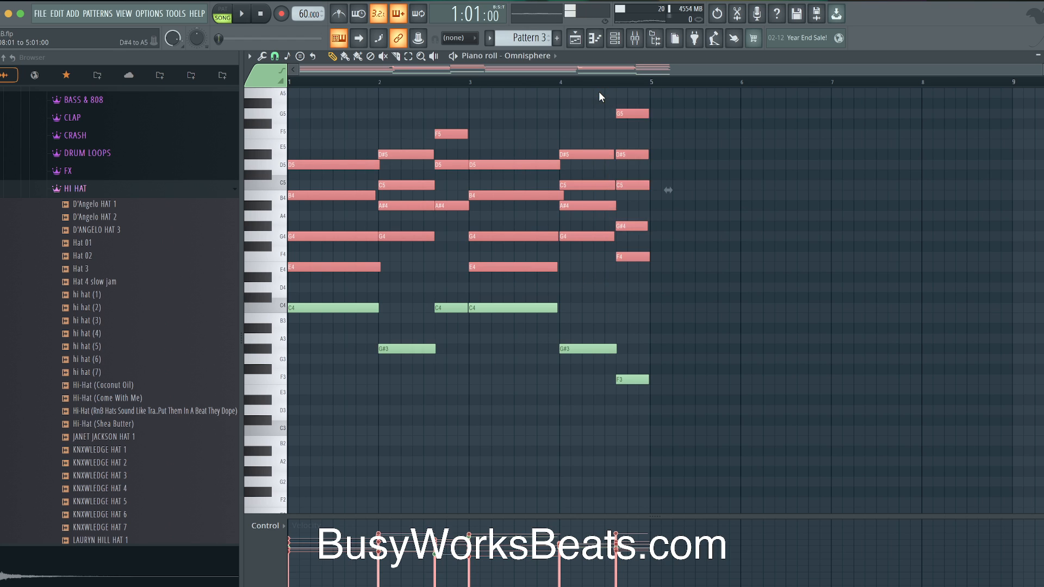
pyautogui.press('Delete')
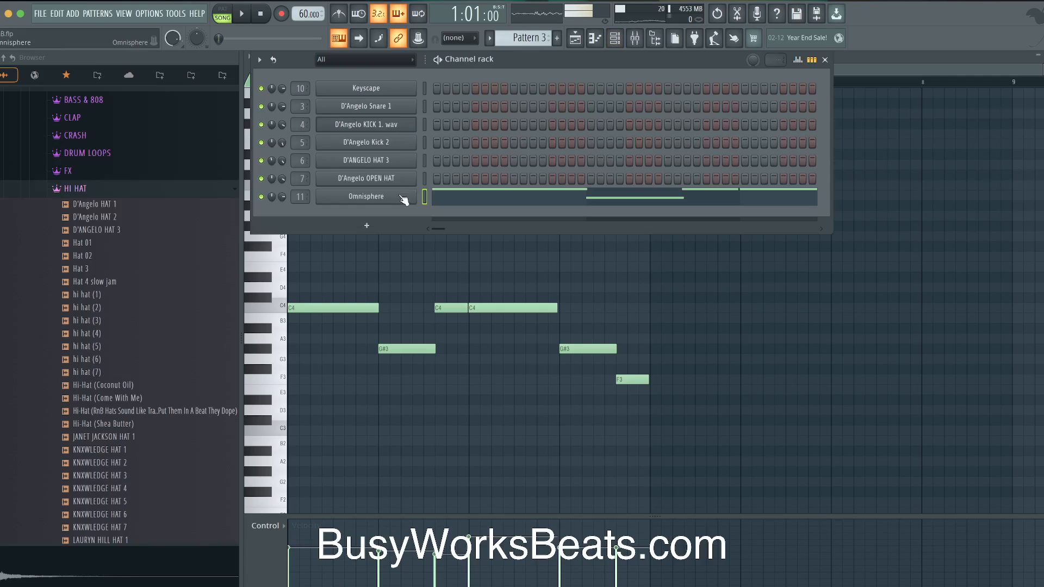
# Open the Omnisphere channel's patch browser, choose the Trilian Library directory and sort its patches by ratings.
pyautogui.click(413, 194)
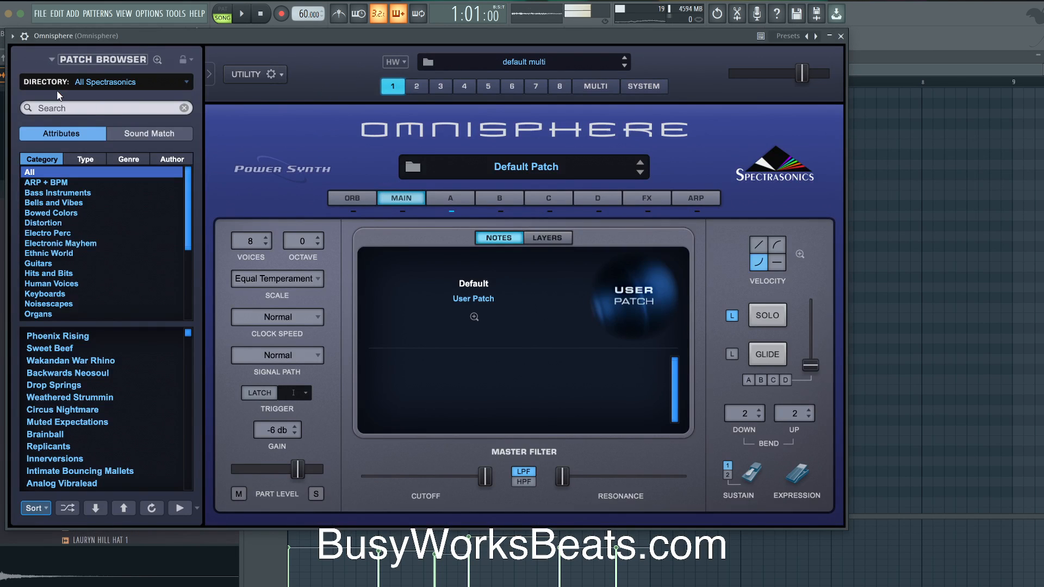
pyautogui.click(107, 84)
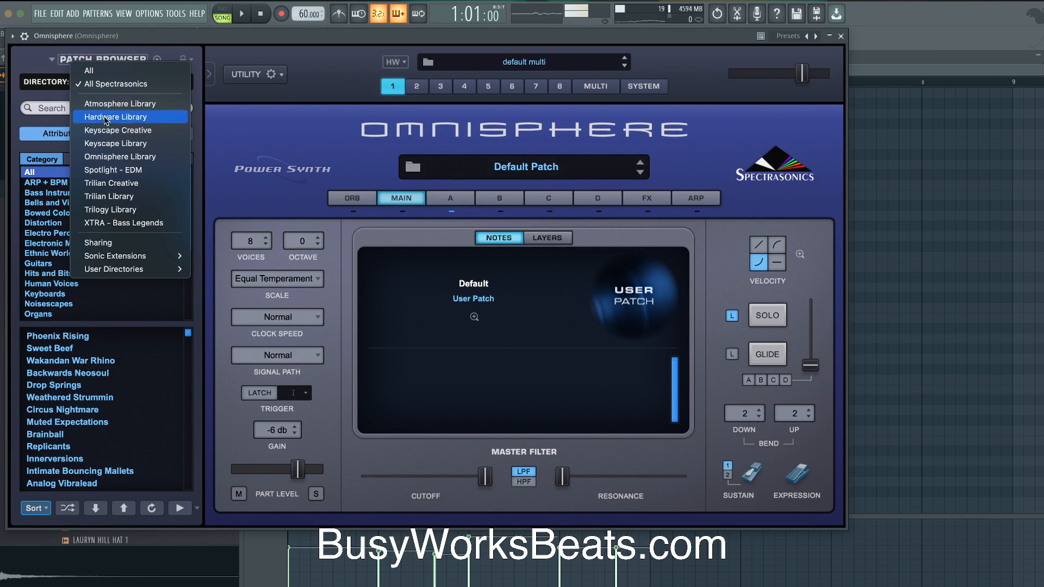
pyautogui.click(131, 196)
pyautogui.click(45, 507)
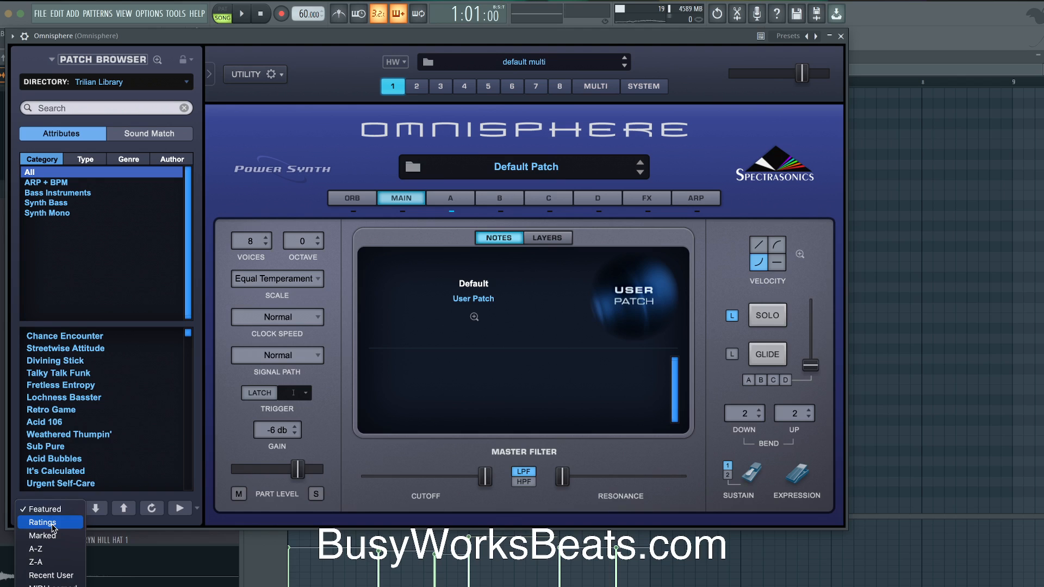
pyautogui.click(53, 522)
# Try the Blatty Phatty Pulse patch, load Octavia Pro One Bass instead and close the plugin window.
pyautogui.click(89, 339)
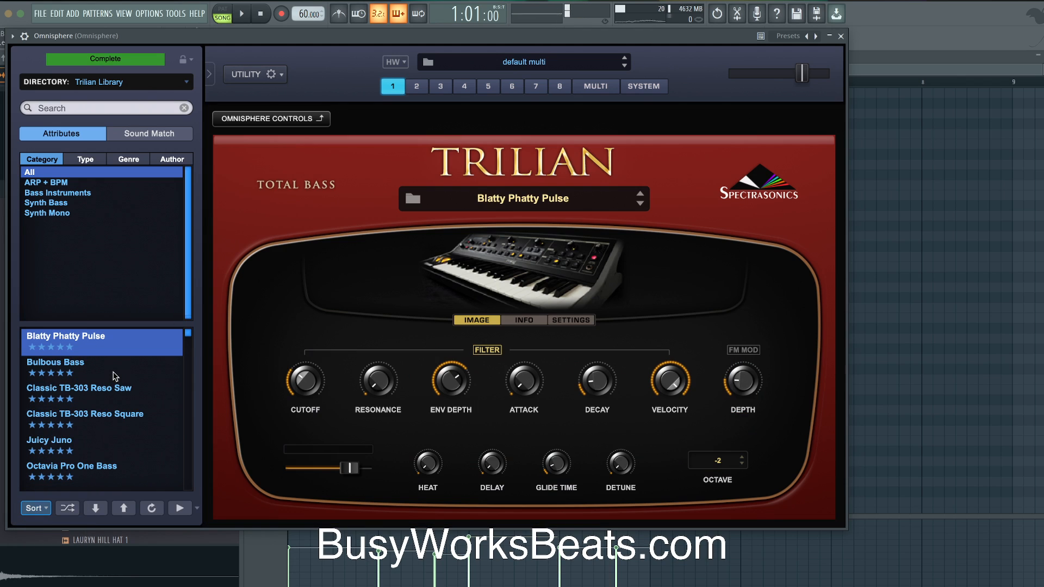
pyautogui.scroll(-3, 118, 375)
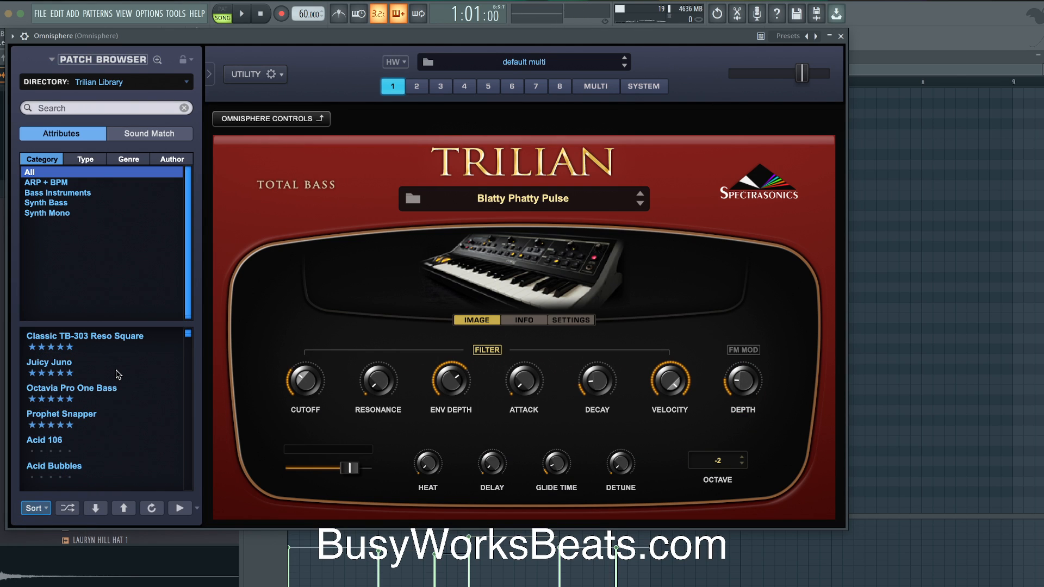
pyautogui.click(99, 397)
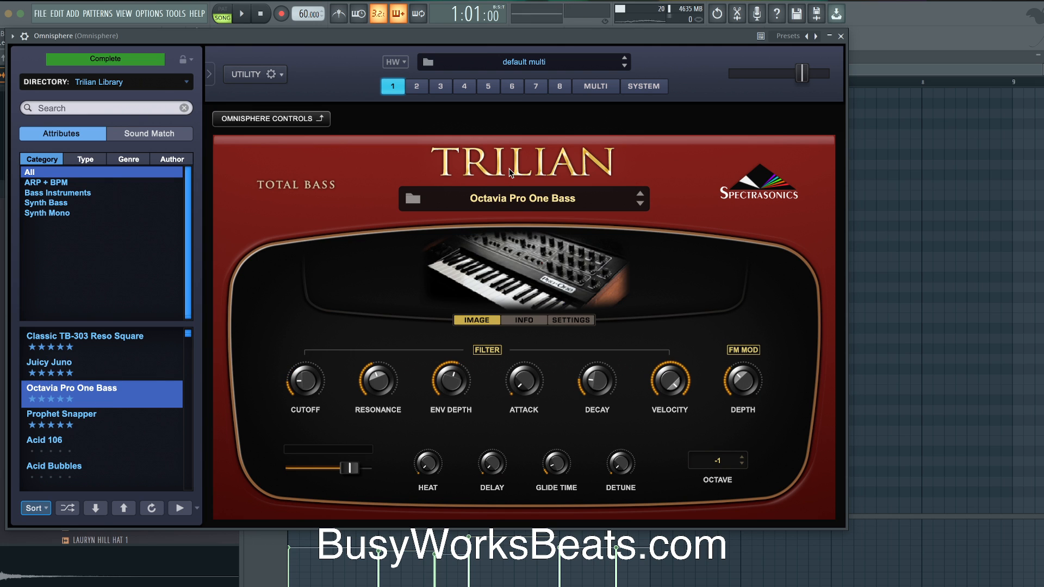
pyautogui.click(841, 36)
# Place Pattern 3 clips on Track 3 of the playlist starting at bar 1 and bar 5.
pyautogui.click(576, 38)
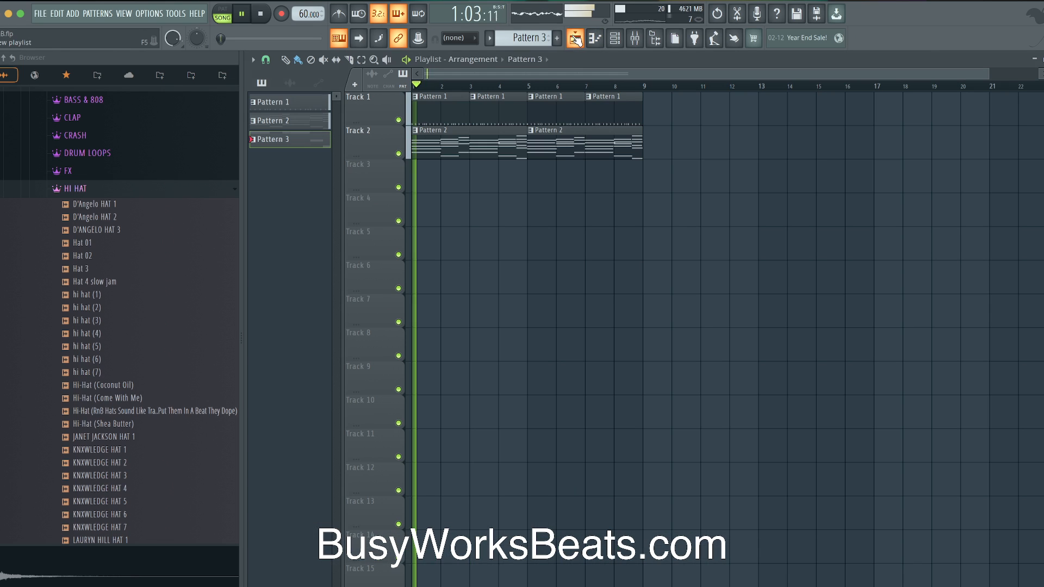
pyautogui.click(455, 173)
pyautogui.moveTo(472, 170); pyautogui.dragTo(443, 171)
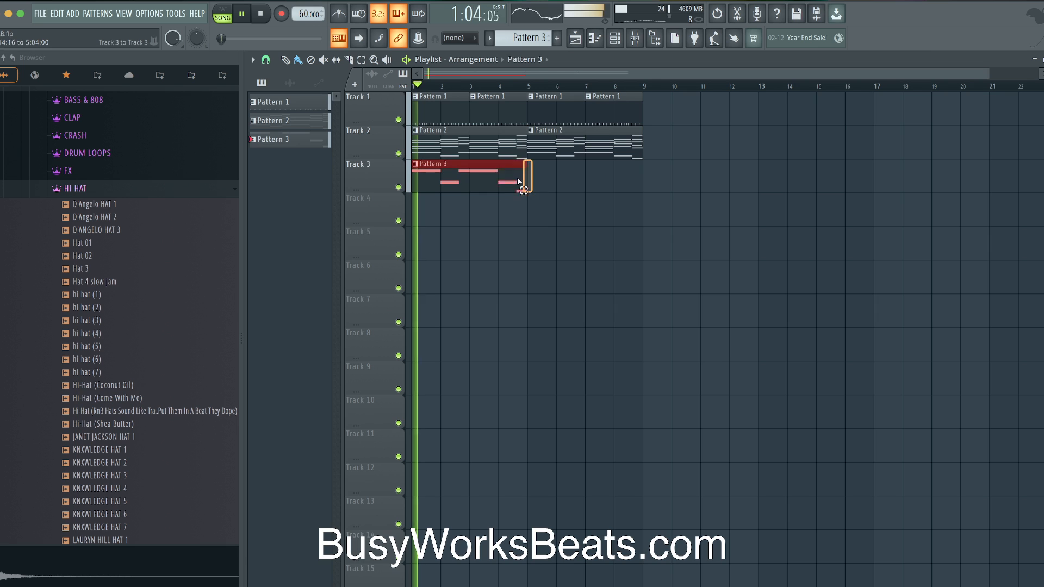
pyautogui.click(616, 40)
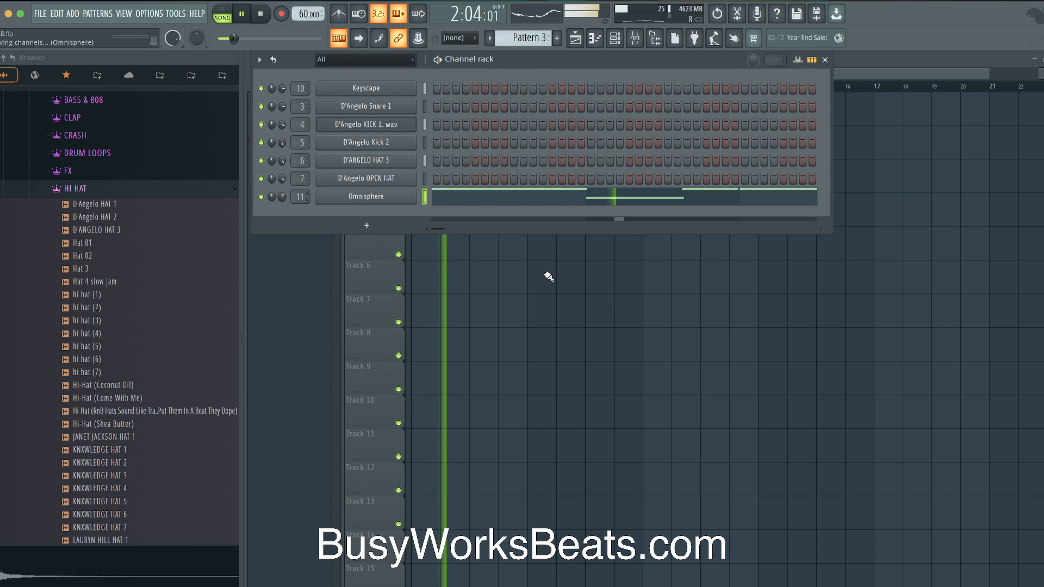
pyautogui.press('F6')
pyautogui.click(538, 186)
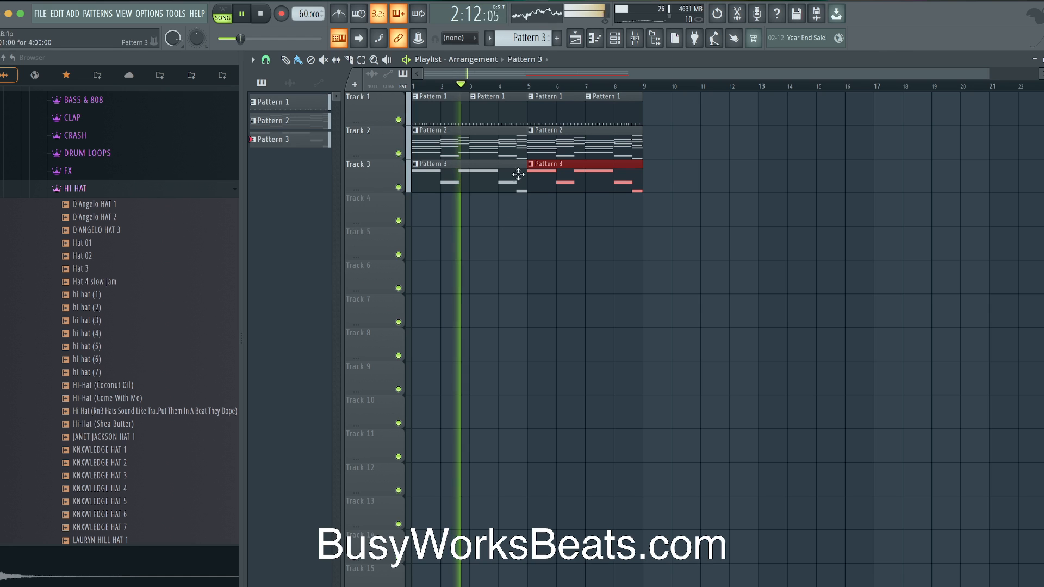
# Raise the short C4 bass note just before bar 3 of Pattern 3 to F4 and play the result.
pyautogui.press('space')
pyautogui.doubleClick(466, 183)
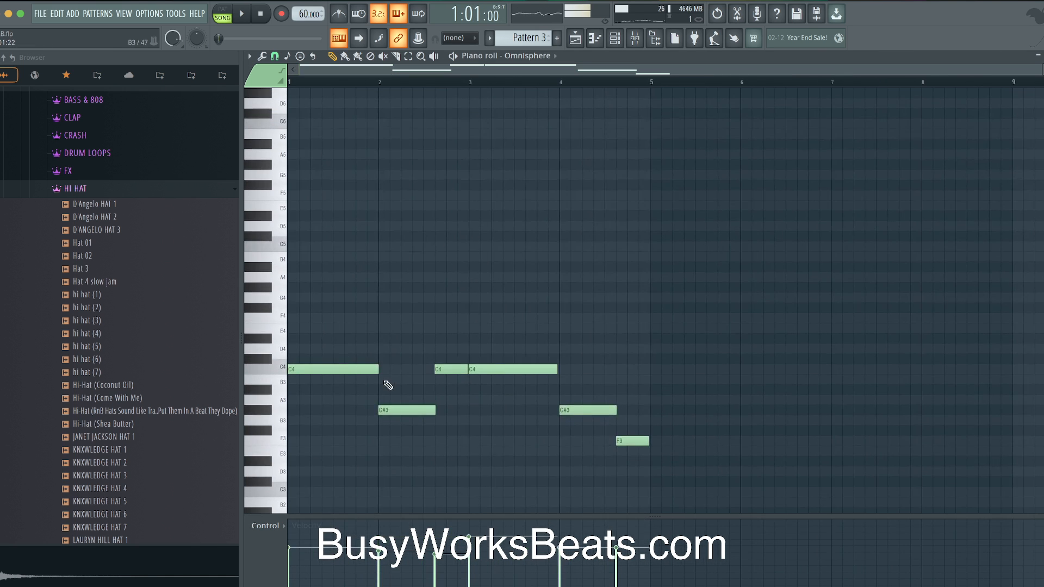
pyautogui.scroll(-1, 388, 385)
pyautogui.click(441, 329)
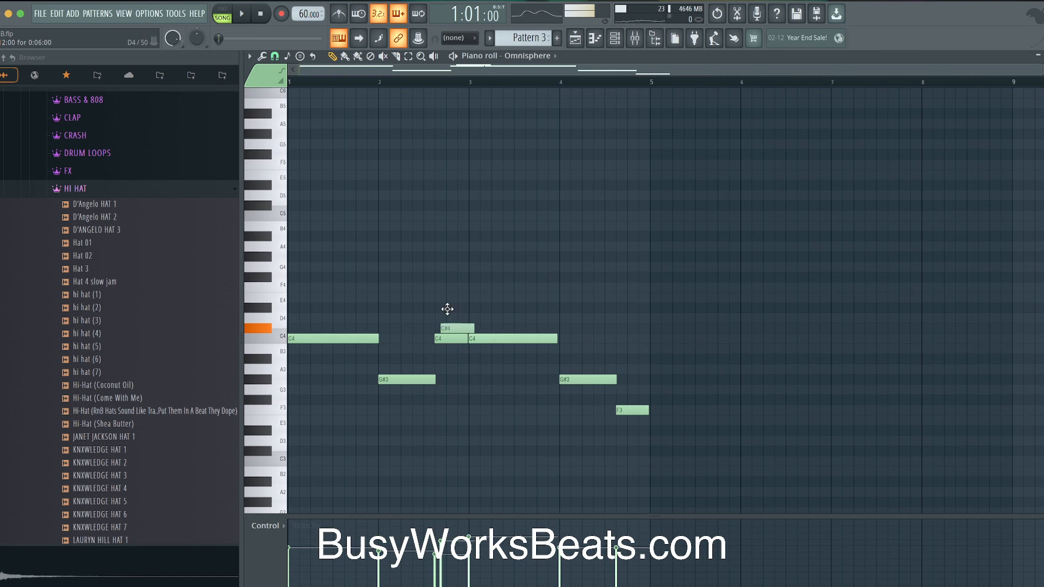
pyautogui.moveTo(447, 308); pyautogui.dragTo(445, 276)
pyautogui.rightClick(449, 282)
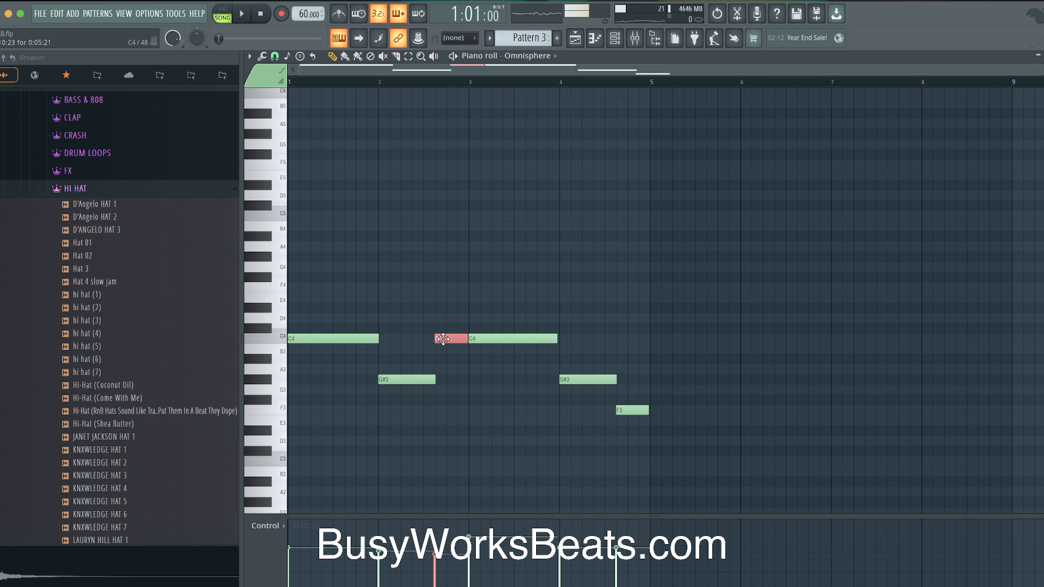
pyautogui.press('space')
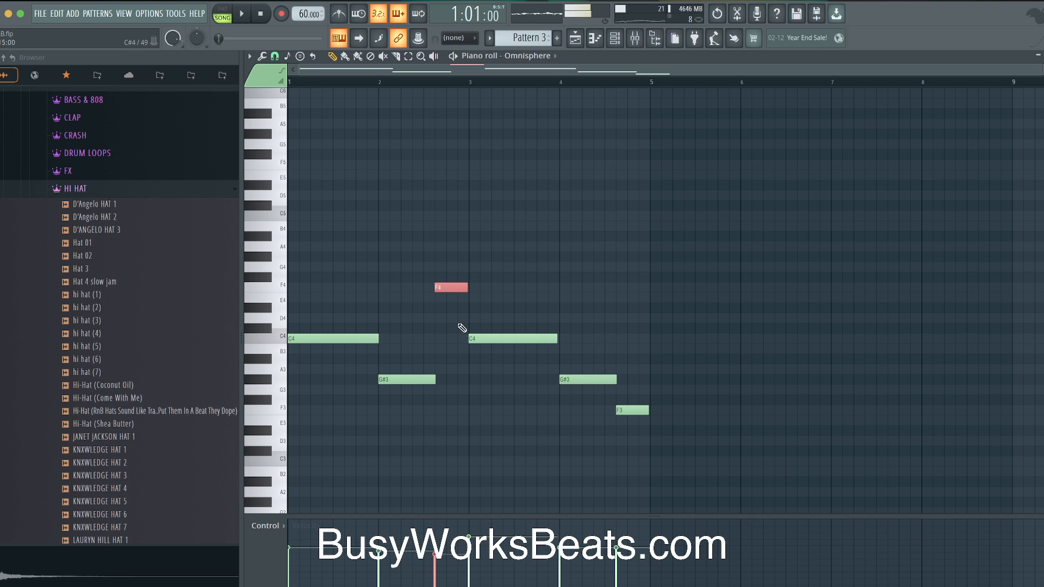
pyautogui.press('space')
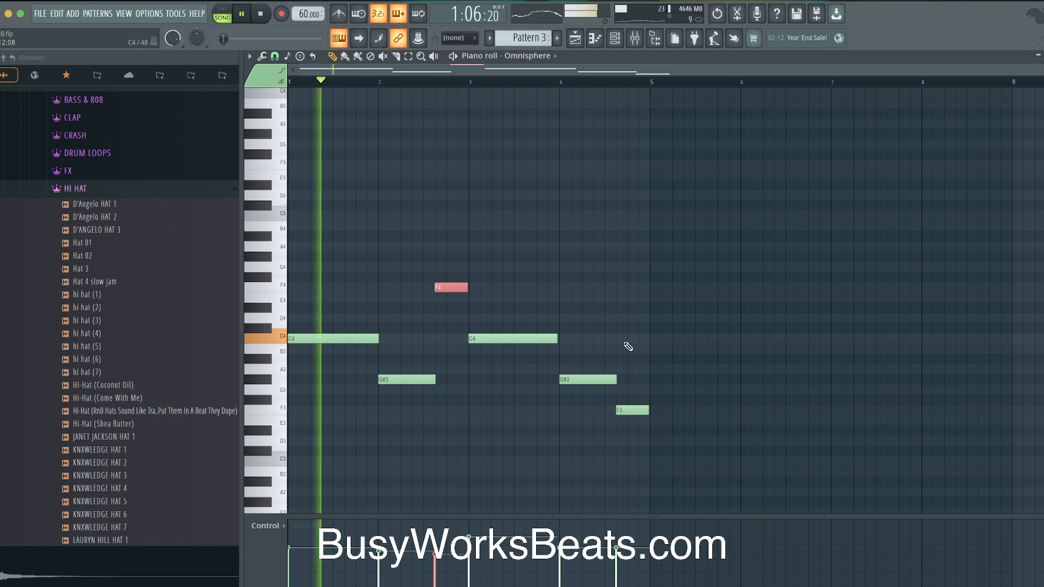
# Raise the G#3 bass note at bar 4 to A#3 and play the bass line back.
pyautogui.moveTo(627, 375); pyautogui.dragTo(628, 425)
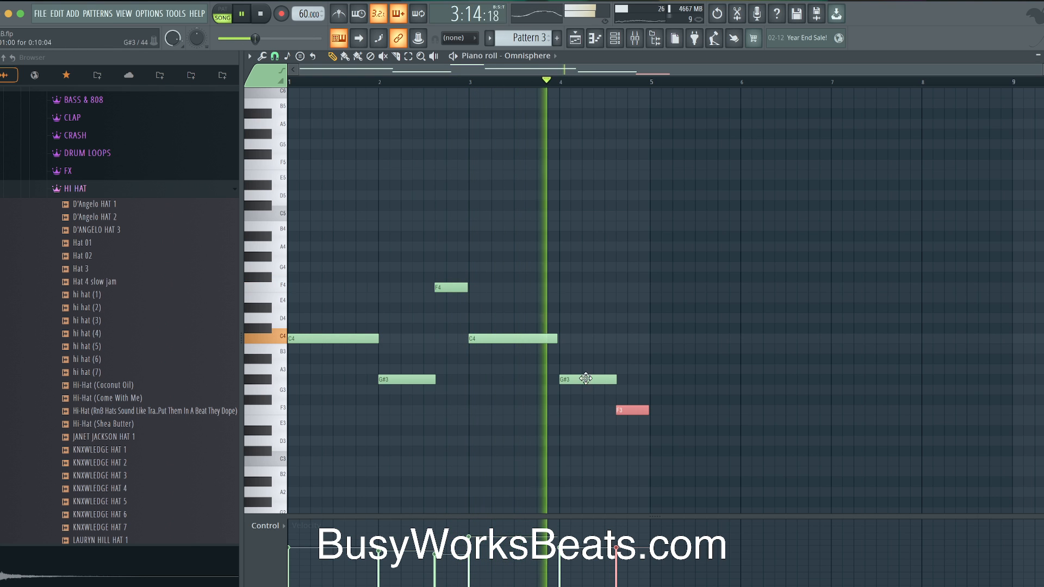
pyautogui.press('space')
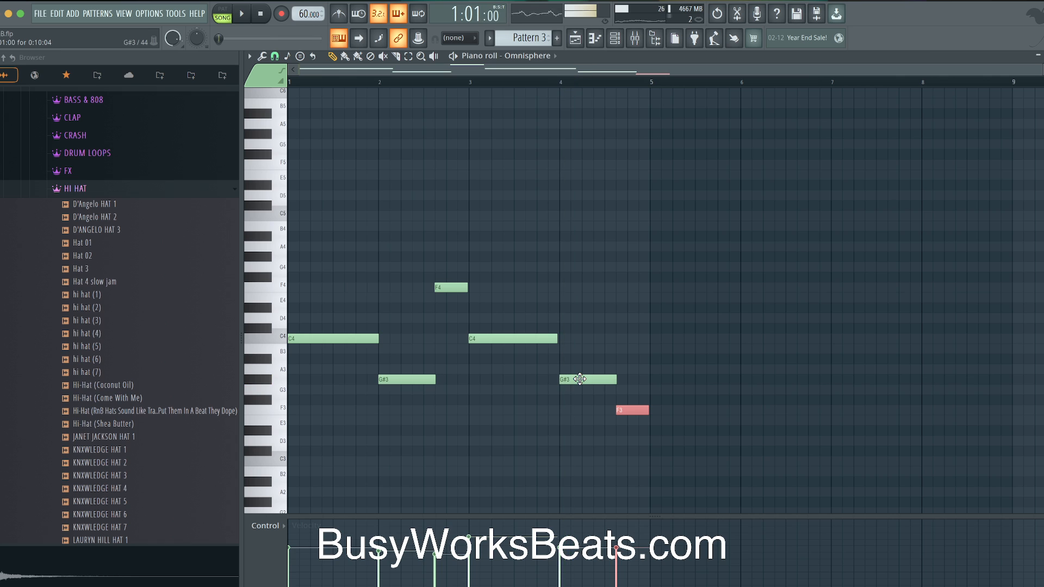
pyautogui.moveTo(580, 379); pyautogui.dragTo(572, 358)
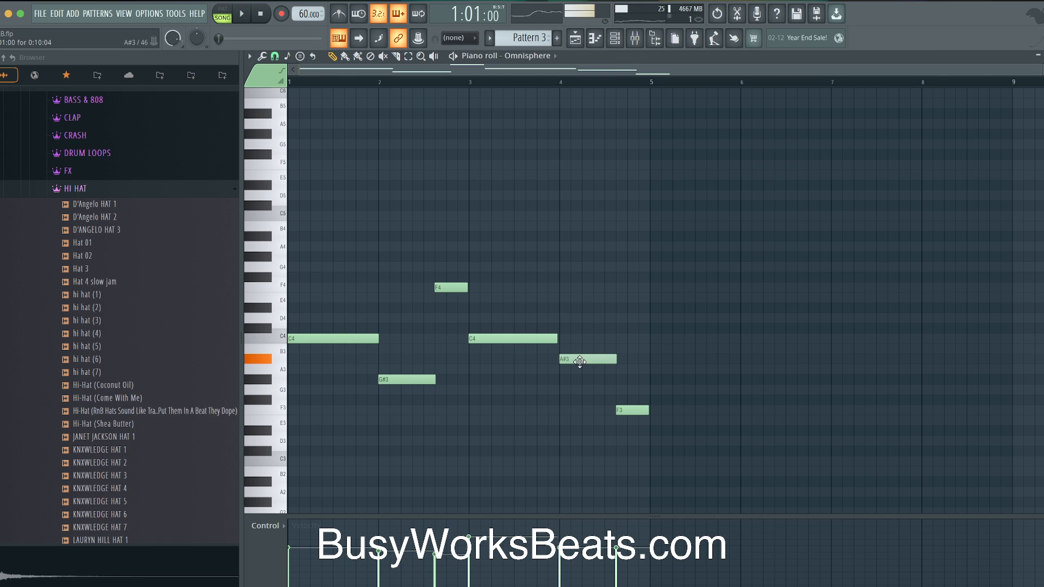
pyautogui.press('space')
pyautogui.press('space')
pyautogui.press('space')
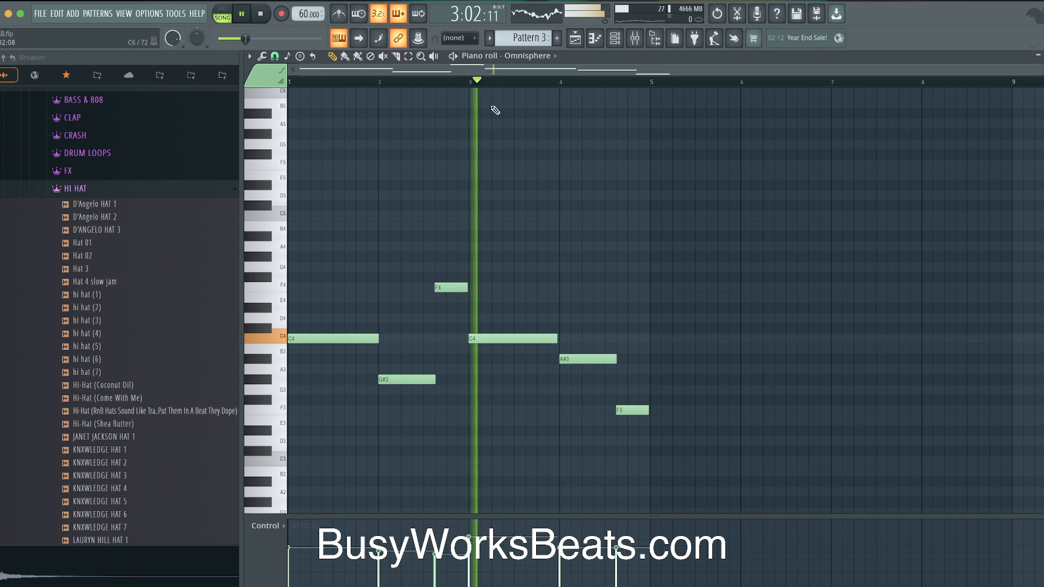
# Raise the final F3 bass note an octave to F4, audition it and return to the playlist with playback stopped.
pyautogui.click(630, 409)
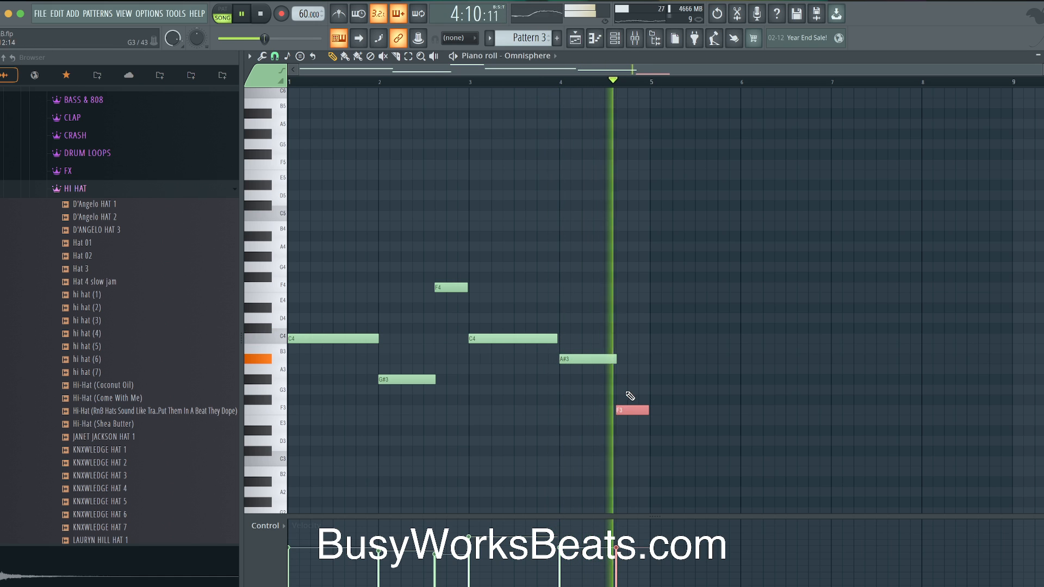
pyautogui.press('space')
pyautogui.hotkey('ctrl', 'Up')
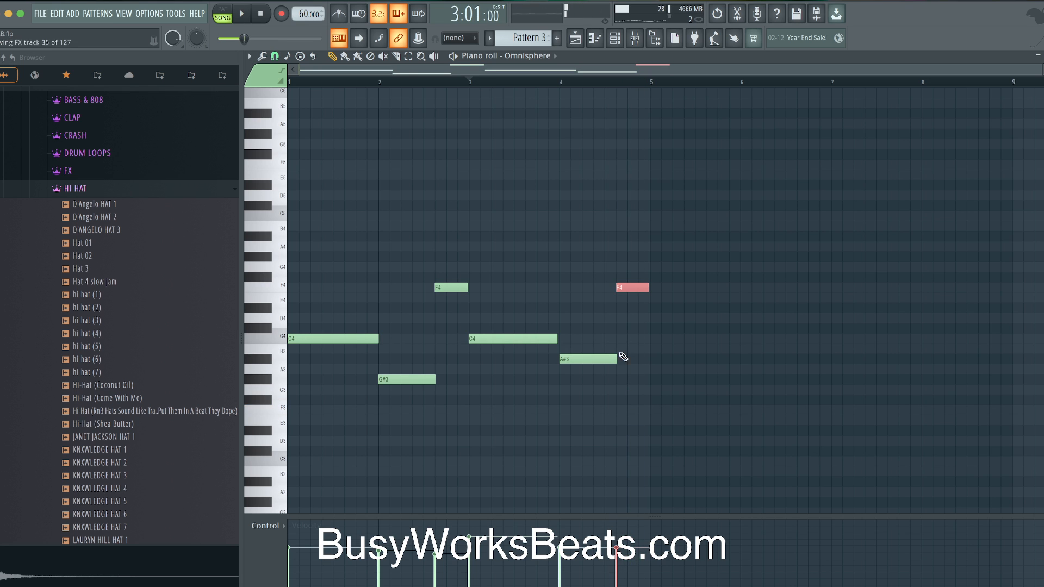
pyautogui.press('space')
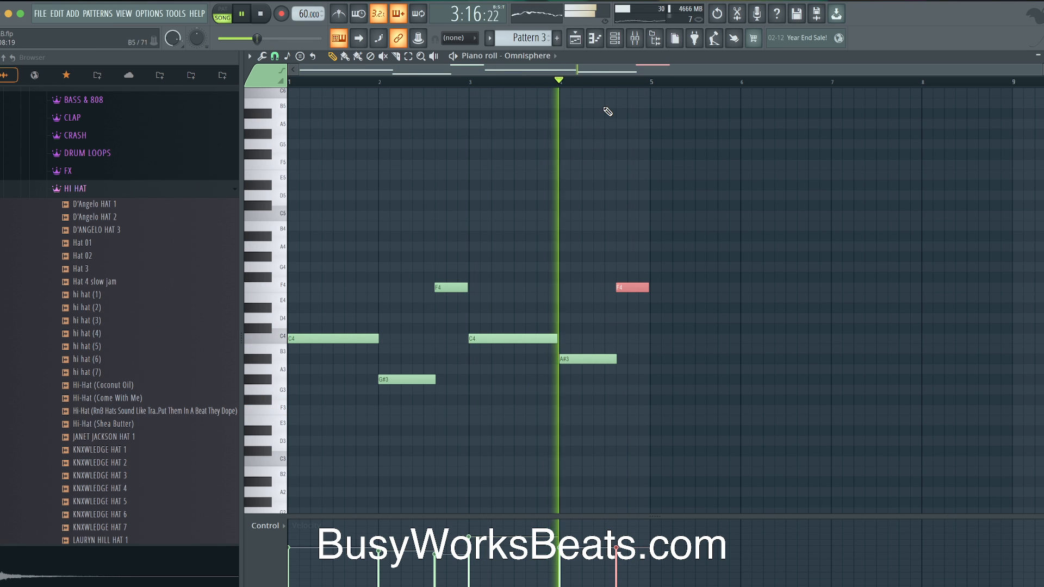
pyautogui.click(576, 41)
pyautogui.press('space')
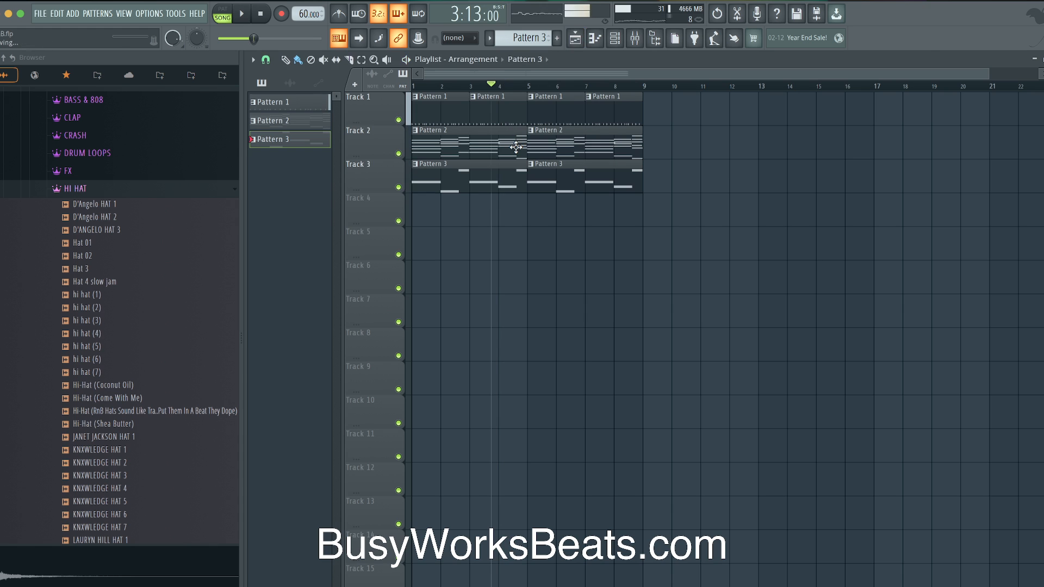
# Open Pattern 2's Keyscape notes, raise the lowest note at the start of bar 4 to A#3, and play the chords back.
pyautogui.doubleClick(488, 148)
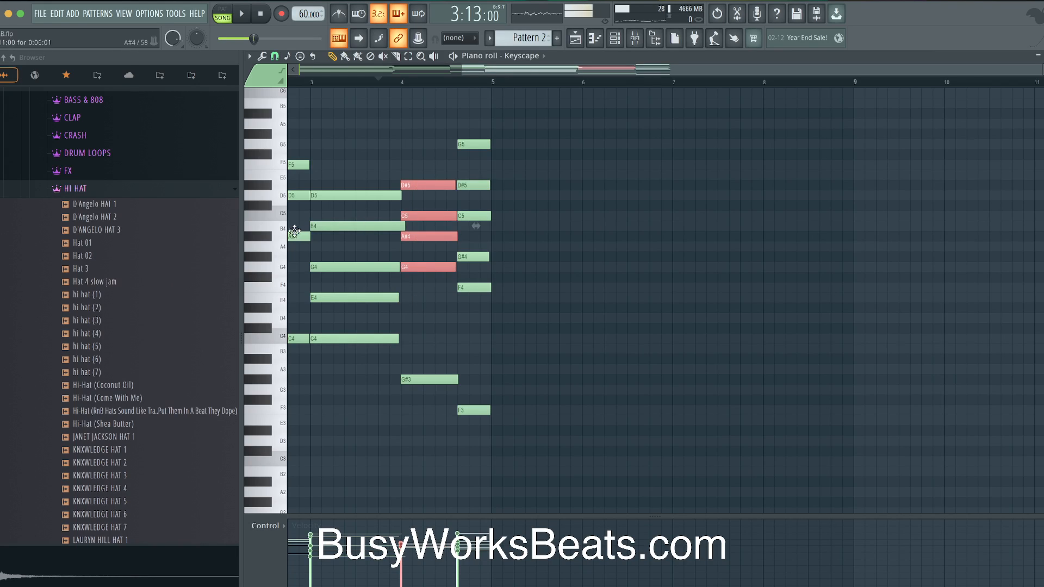
pyautogui.press('space')
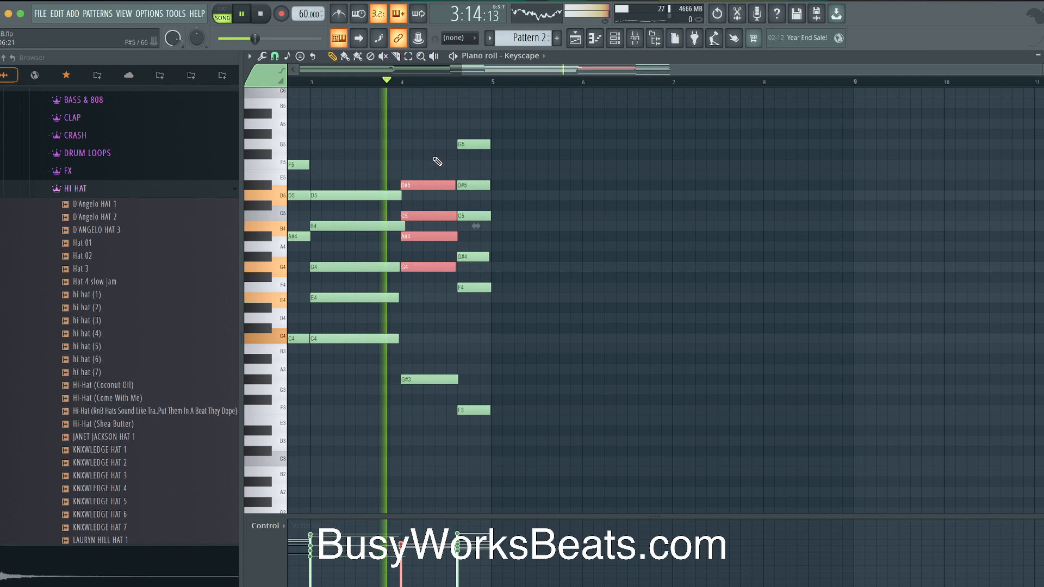
pyautogui.press('space')
pyautogui.click(421, 380)
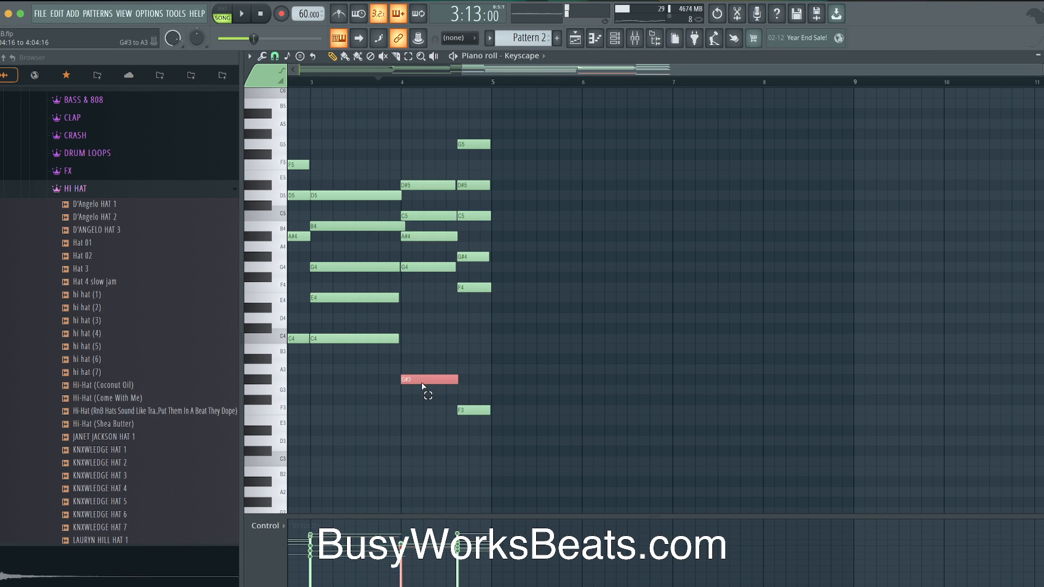
pyautogui.press('space')
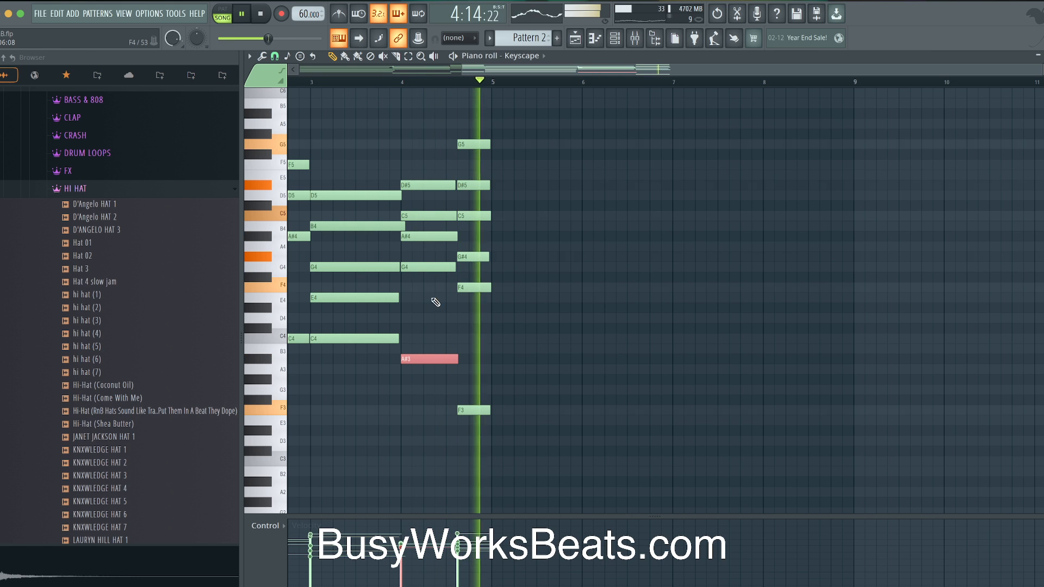
pyautogui.press('space')
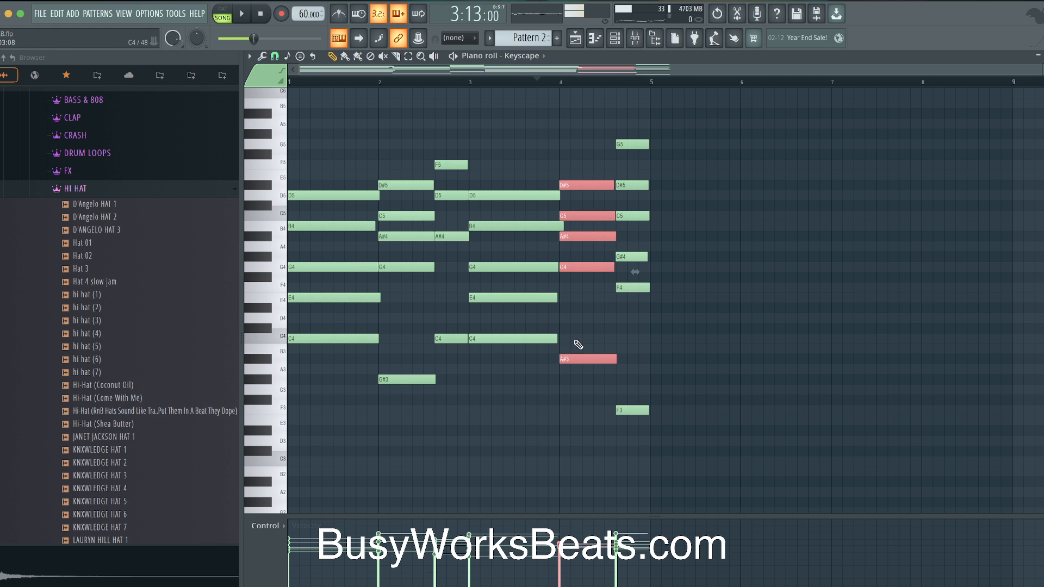
pyautogui.press('space')
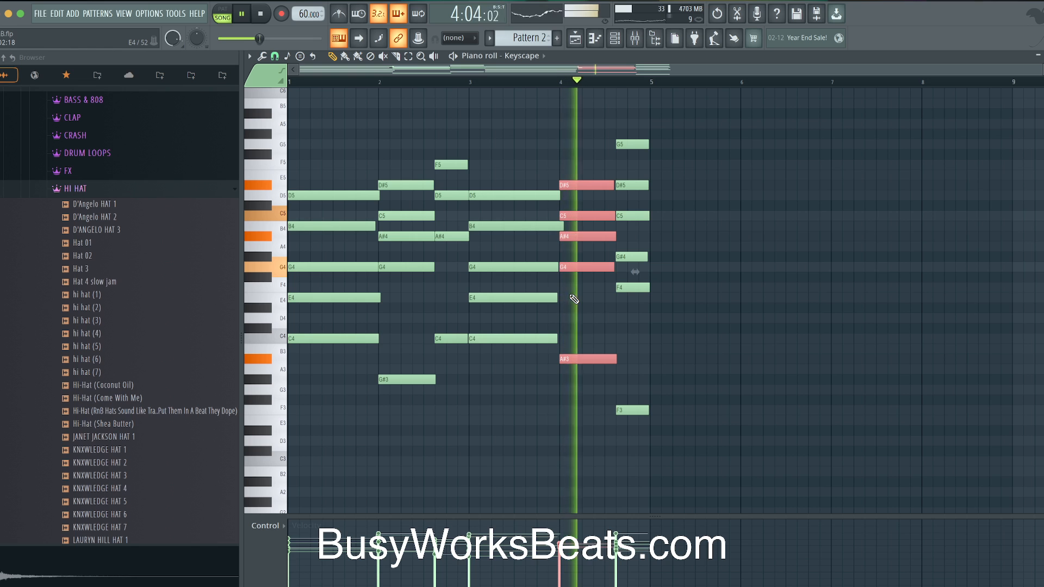
pyautogui.scroll(2, 577, 238)
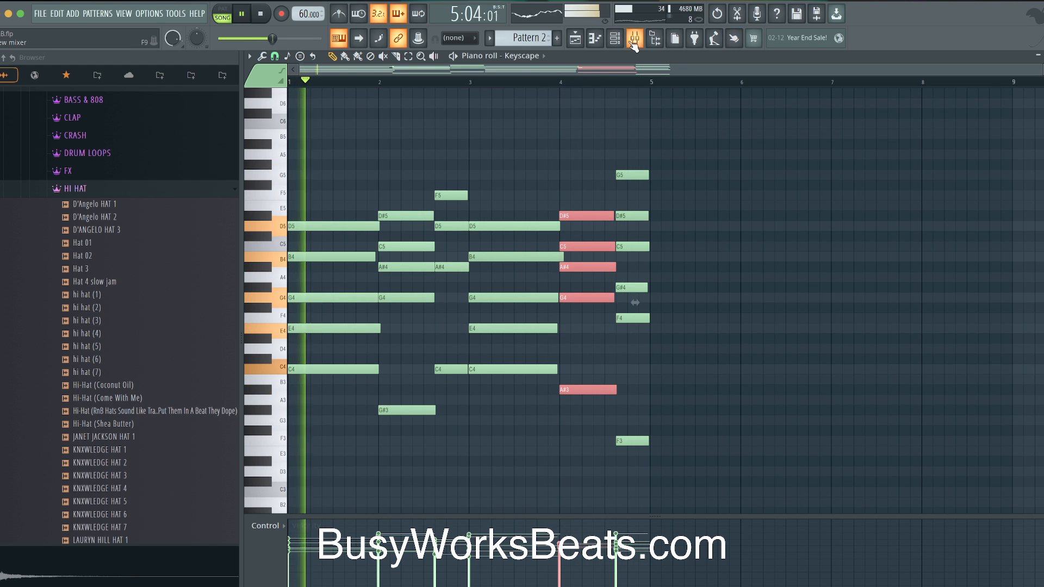
# Try the Keyscape chords of Pattern 2 one octave higher, then transpose them back down an octave.
pyautogui.click(615, 40)
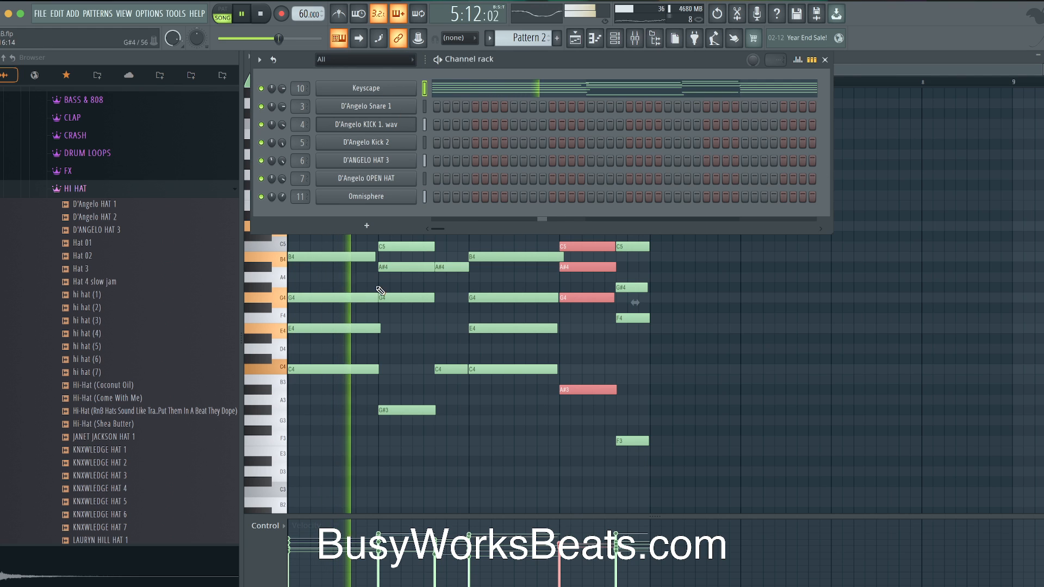
pyautogui.rightClick(422, 348)
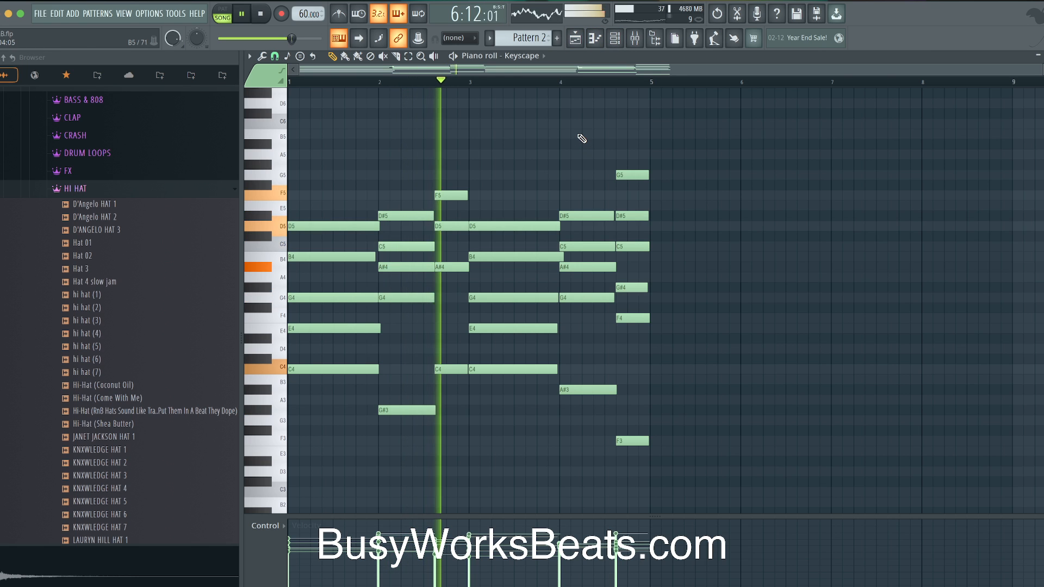
pyautogui.press('super+Up')
pyautogui.click(615, 39)
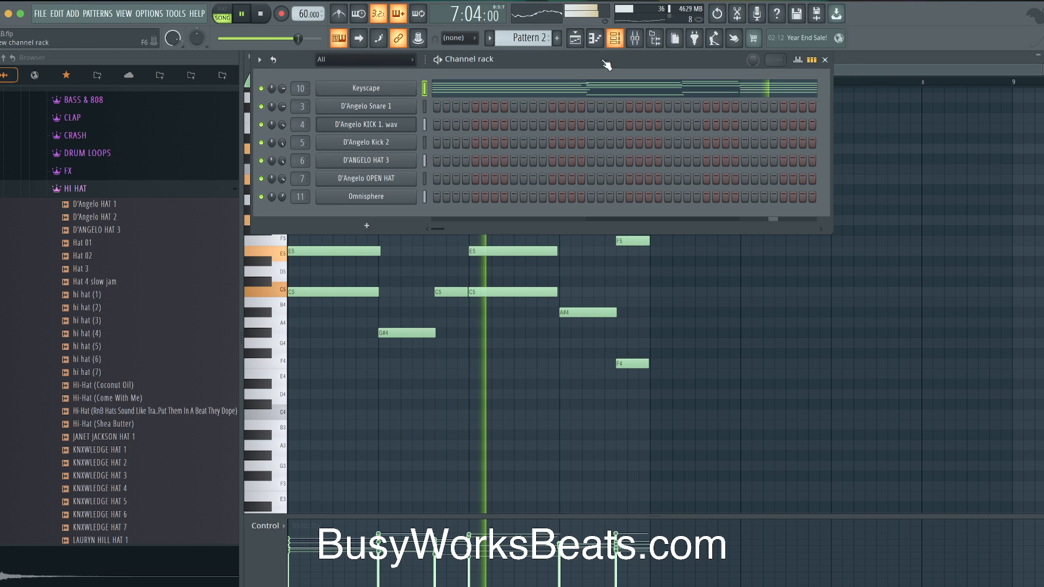
pyautogui.rightClick(559, 381)
pyautogui.press('super+Down')
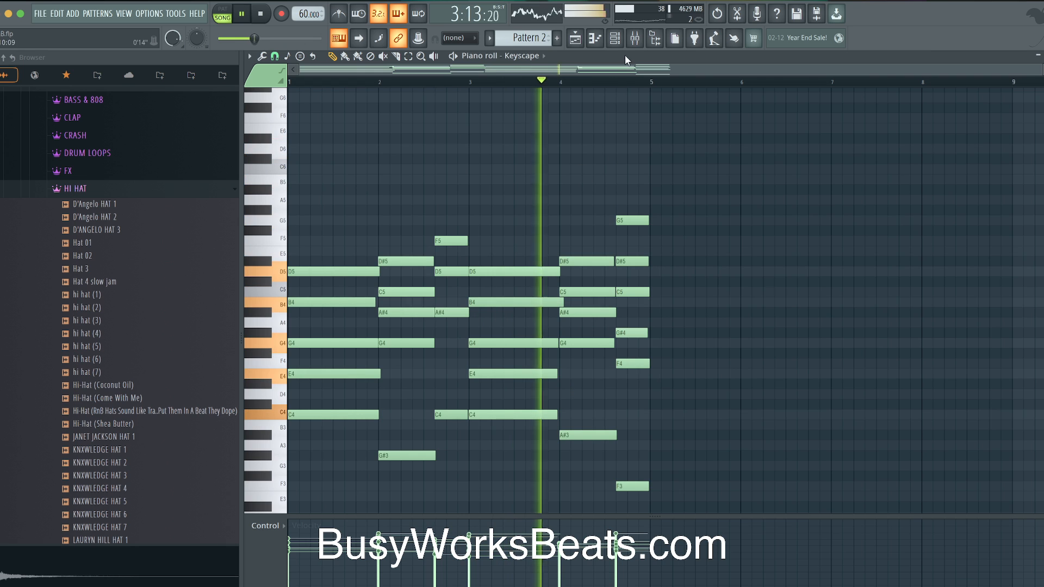
# Stop playback and name the empty mixer insert 12 REVERB.
pyautogui.click(635, 40)
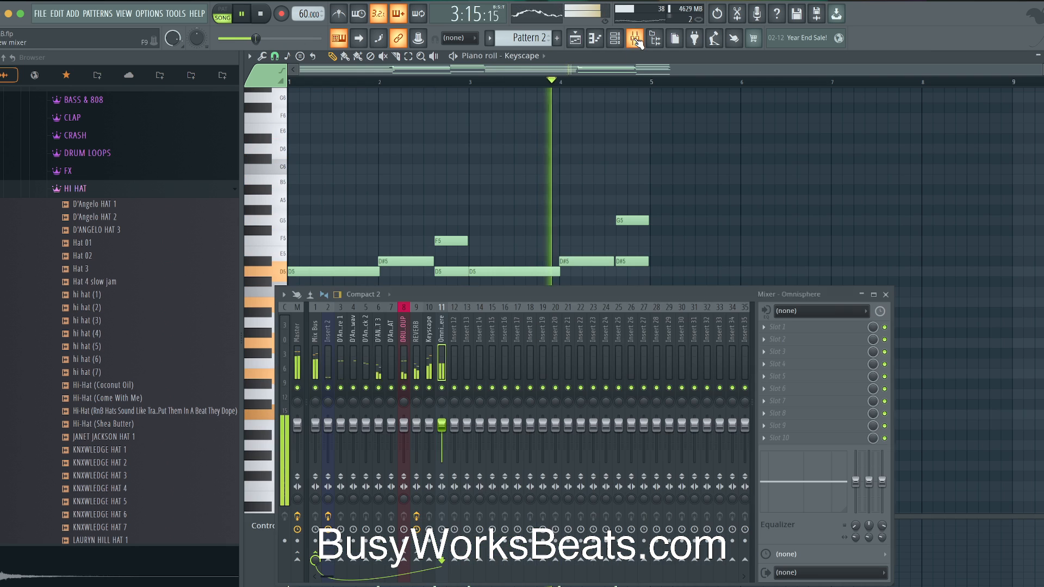
pyautogui.press('space')
pyautogui.click(432, 335)
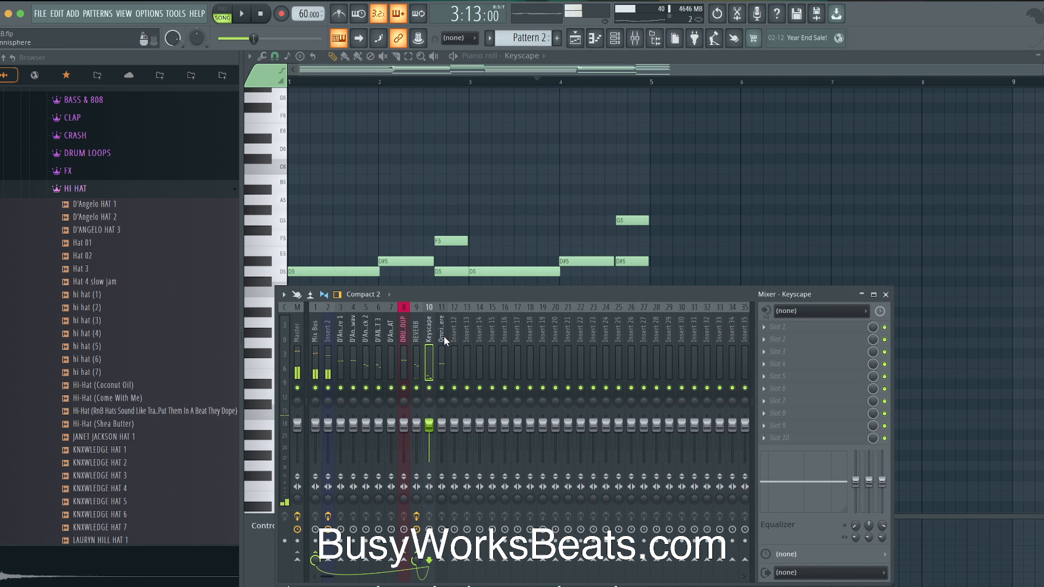
pyautogui.click(454, 339)
pyautogui.press('F2')
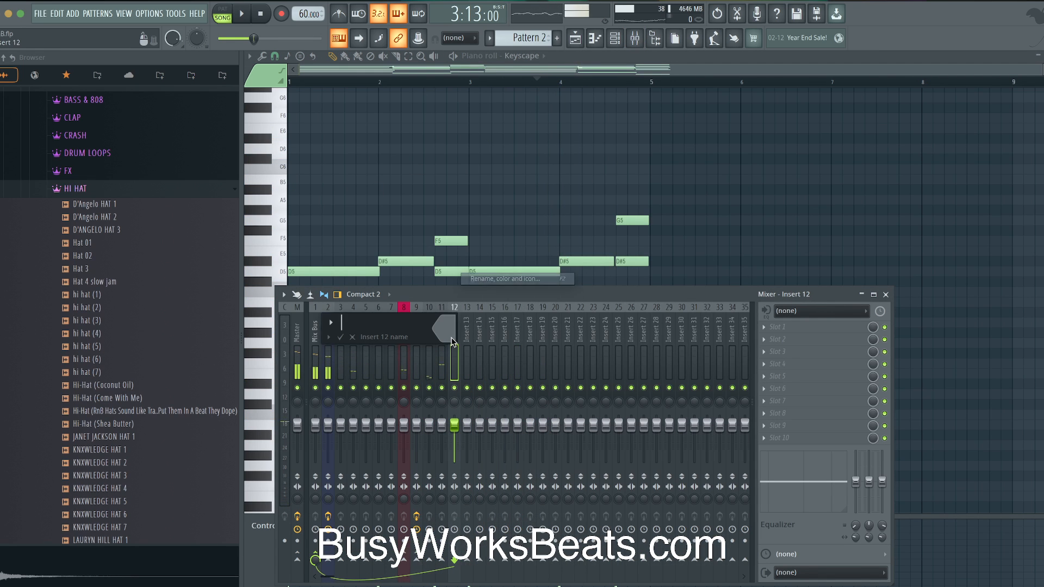
pyautogui.press('Escape')
# Load Altiverb 8 in the first effect slot of insert 12 and choose the De Doelen Rotterdam concert hall.
pyautogui.click(778, 330)
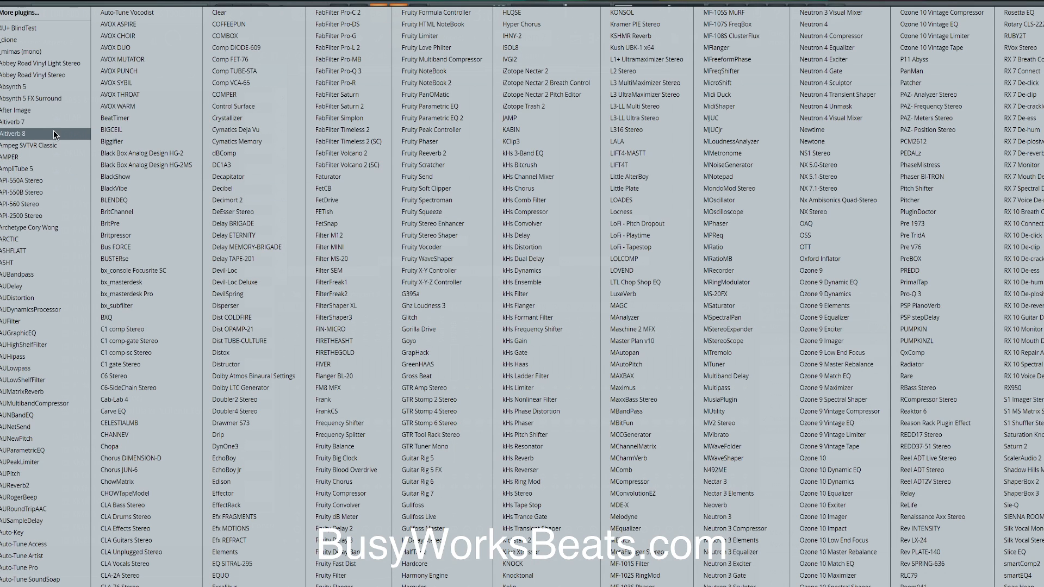
pyautogui.click(54, 132)
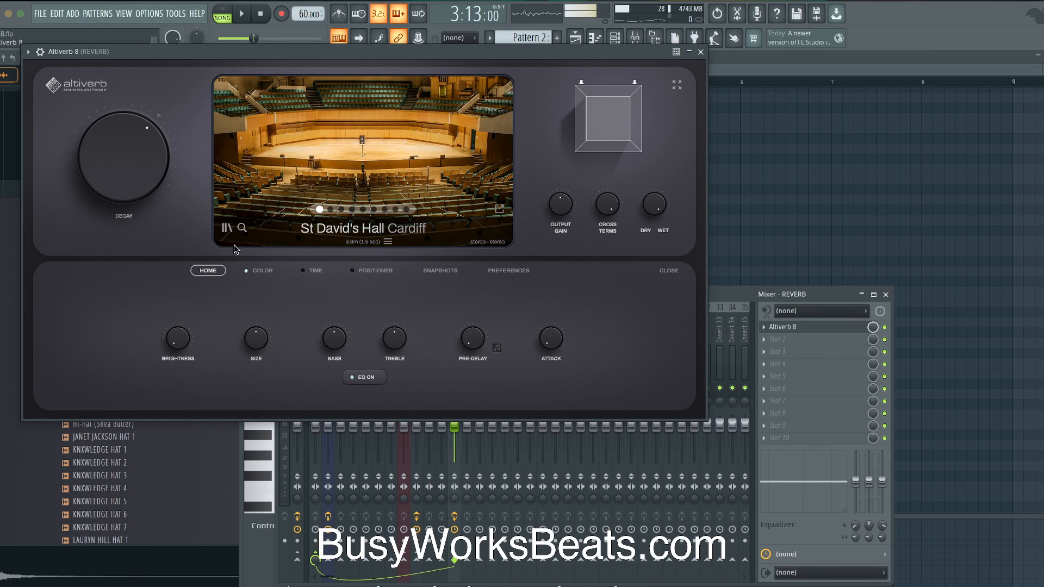
pyautogui.click(226, 228)
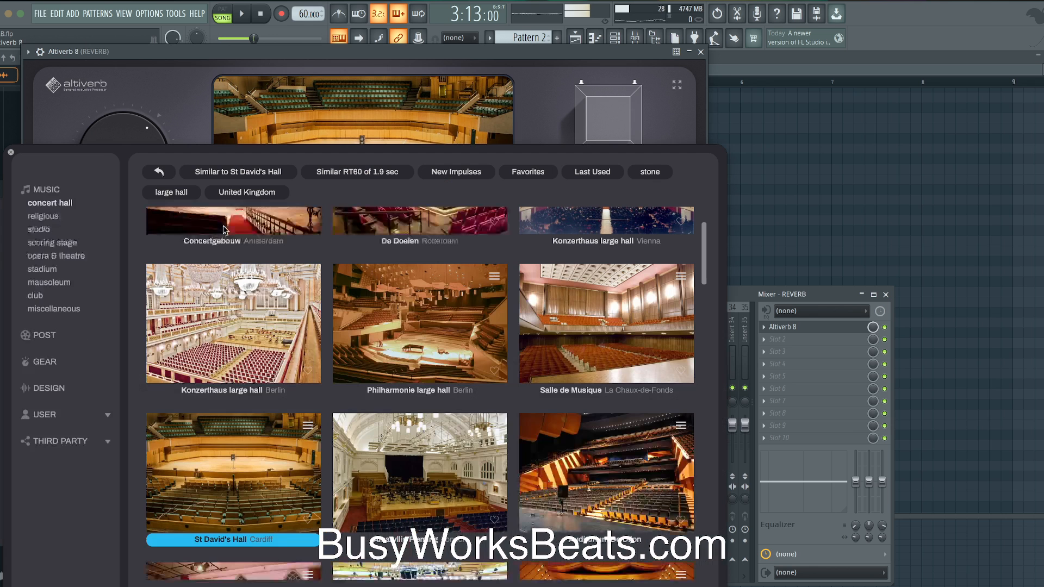
pyautogui.scroll(2, 365, 263)
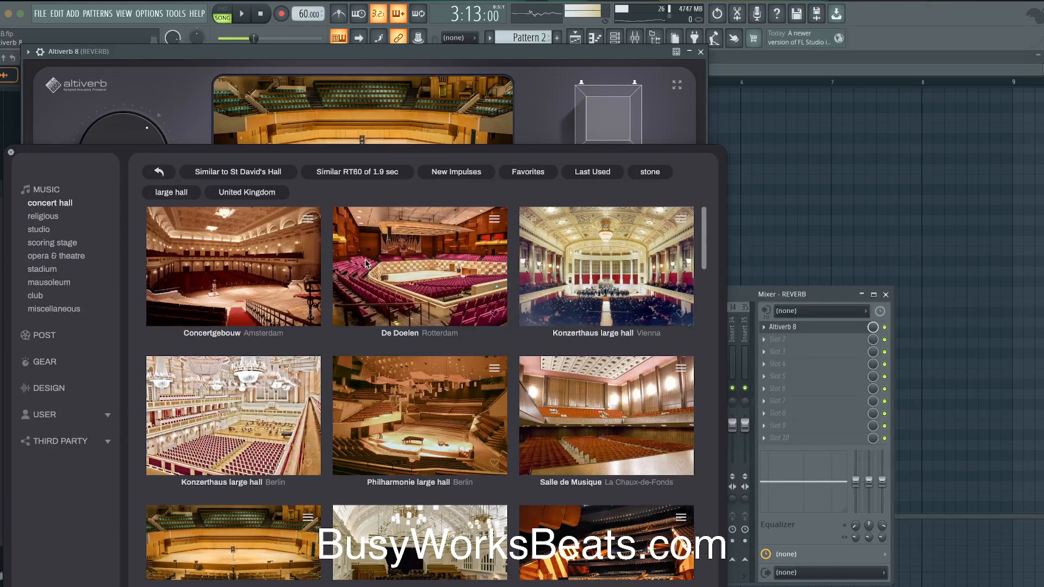
pyautogui.click(418, 269)
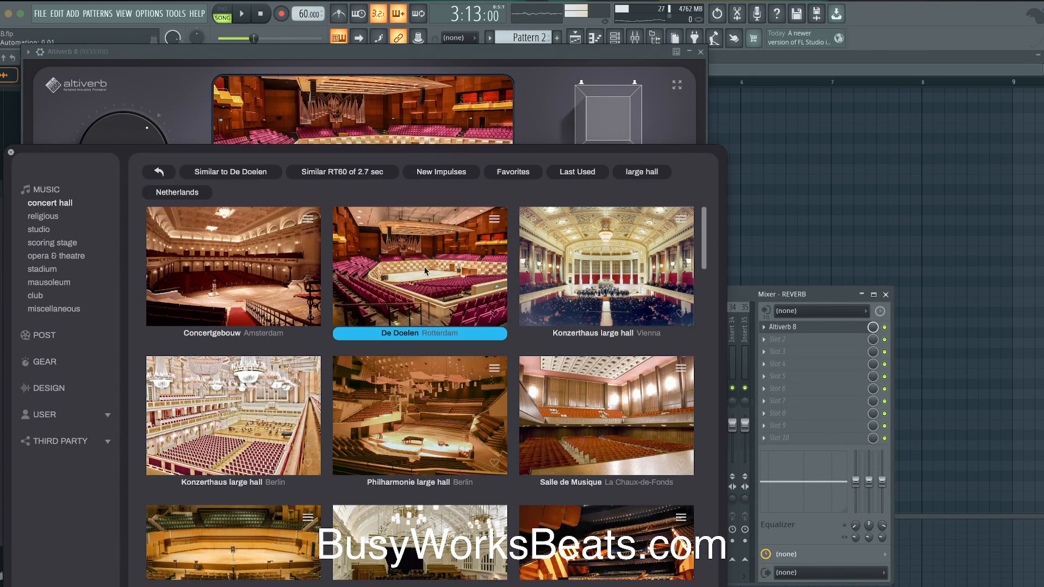
pyautogui.click(10, 154)
pyautogui.click(701, 53)
pyautogui.press('F9')
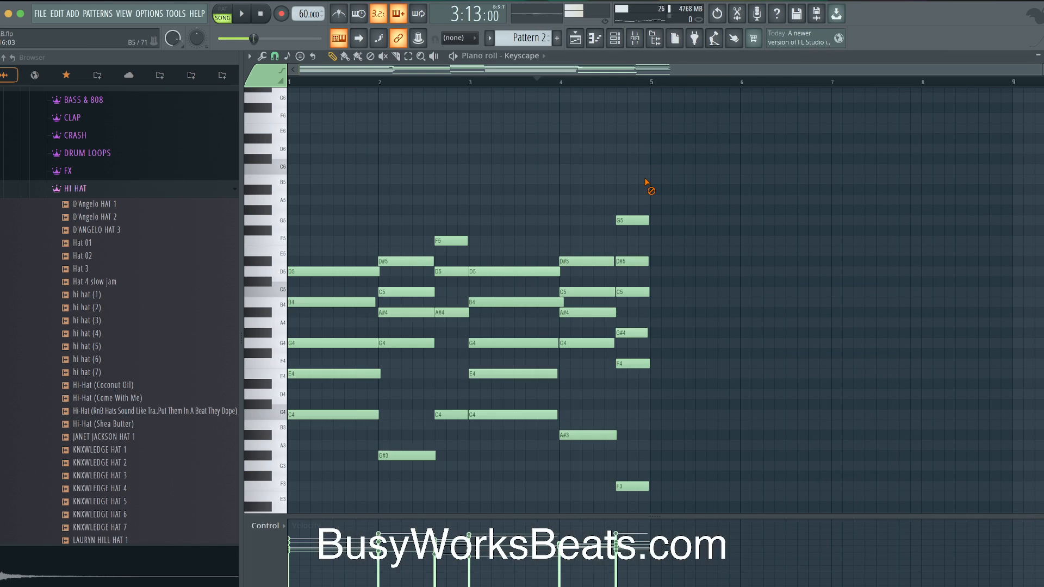
# Return to the playlist and send the Keyscape mixer track to the insert 12 REVERB track at 70% while auditioning the arrangement.
pyautogui.click(616, 39)
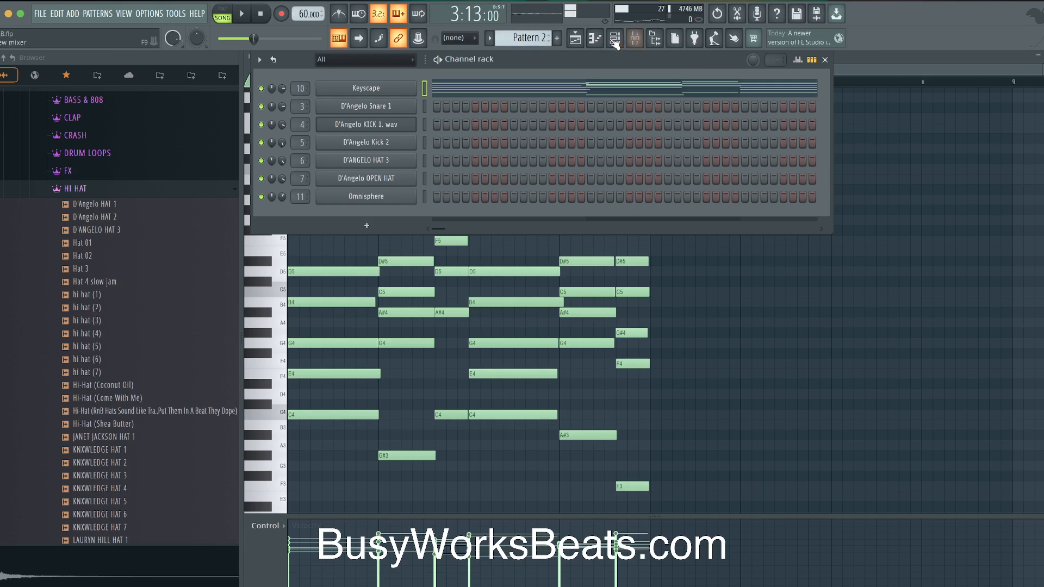
pyautogui.click(580, 39)
pyautogui.press('space')
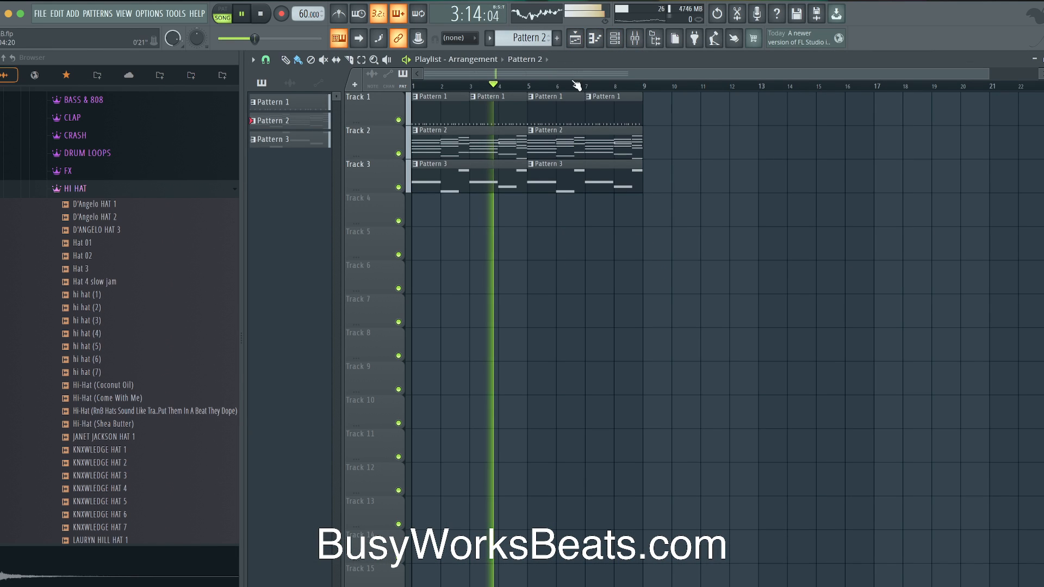
pyautogui.press('space')
pyautogui.press('F9')
pyautogui.press('space')
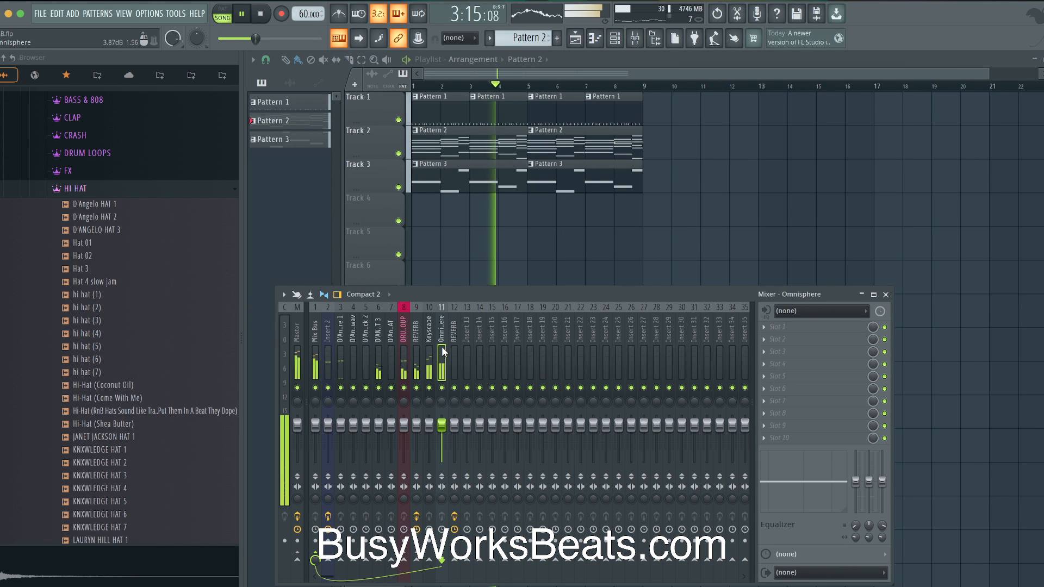
pyautogui.click(432, 354)
pyautogui.press('space')
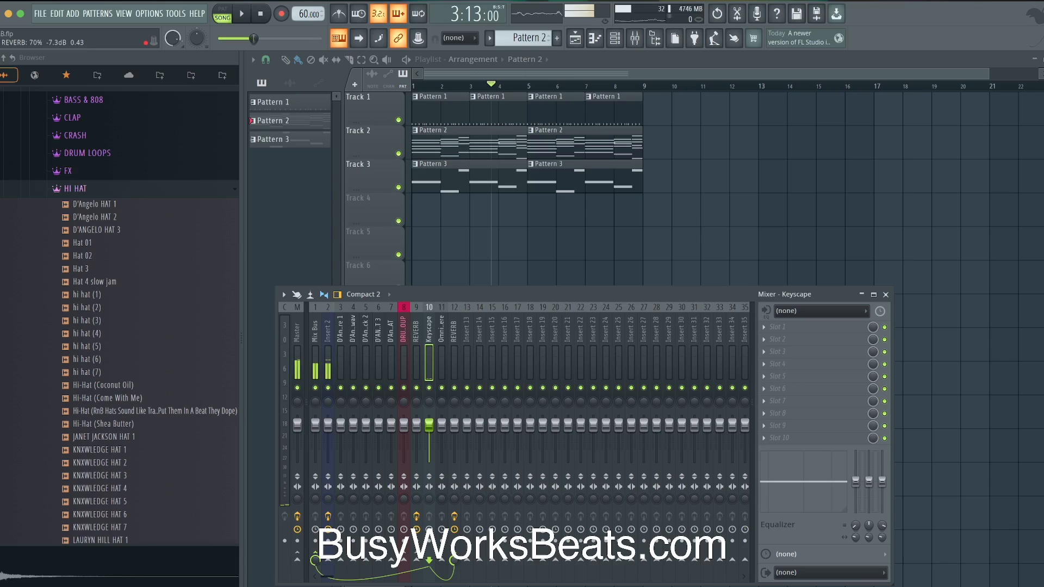
pyautogui.press('space')
# Rename the insert 12 reverb track Piano Reverb and move it directly beside the existing REVERB track.
pyautogui.doubleClick(455, 338)
pyautogui.write('Pi')
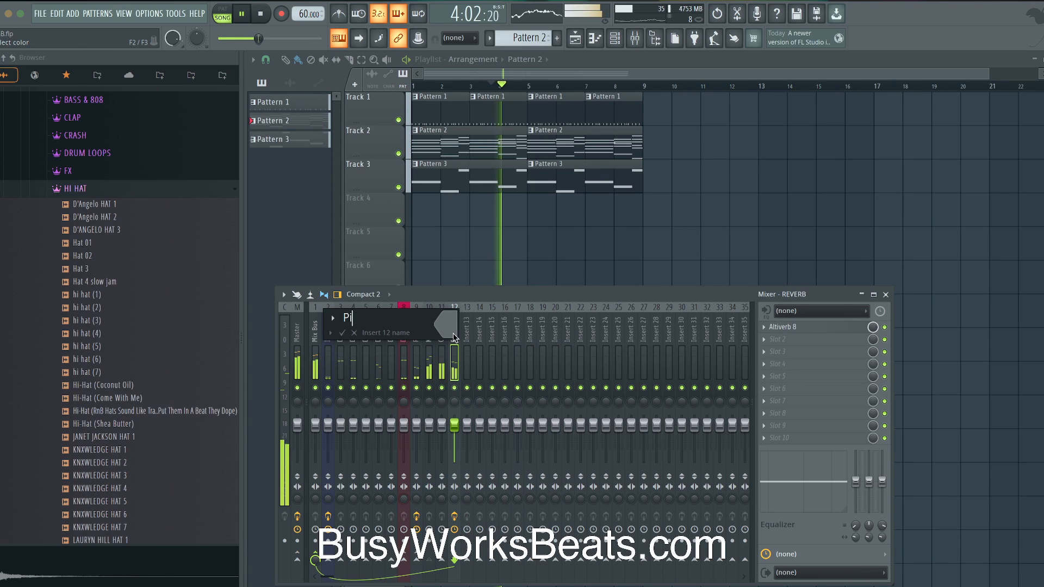
pyautogui.write('ano Reverb')
pyautogui.press('Return')
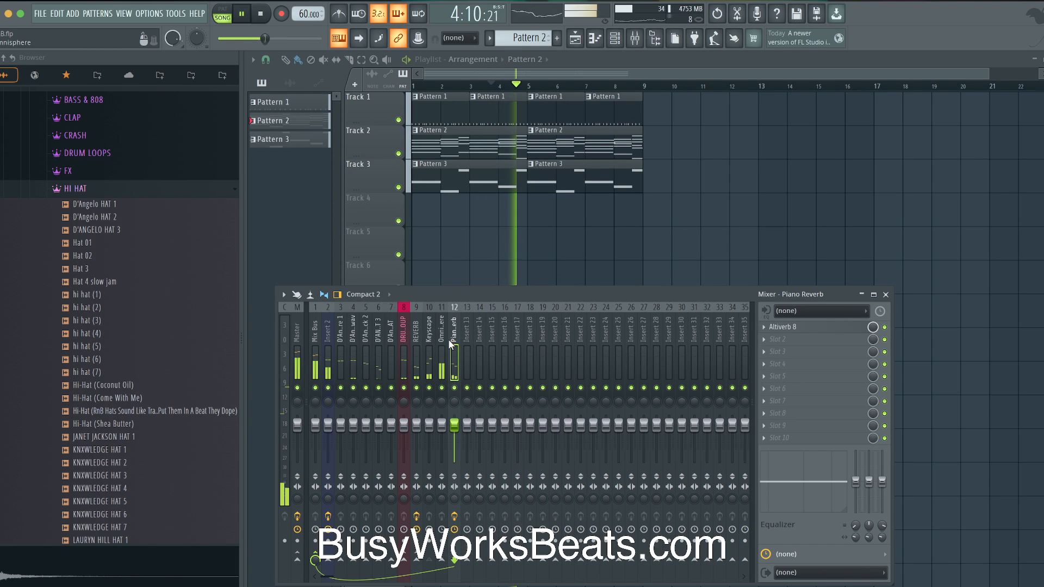
pyautogui.hotkey('alt', 'Left')
pyautogui.hotkey('alt', 'Left')
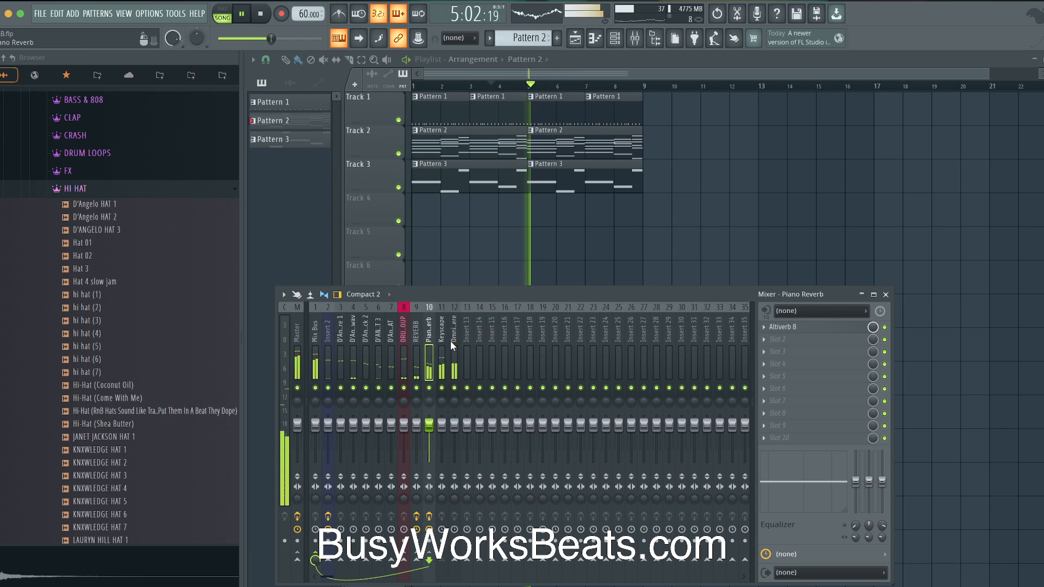
# Dock the REVERB and Piano Reverb tracks together at the right side of the mixer.
pyautogui.keyDown('shift'); pyautogui.keyDown('super'); pyautogui.click(418, 331); pyautogui.keyUp('super'); pyautogui.keyUp('shift')
pyautogui.rightClick(420, 331)
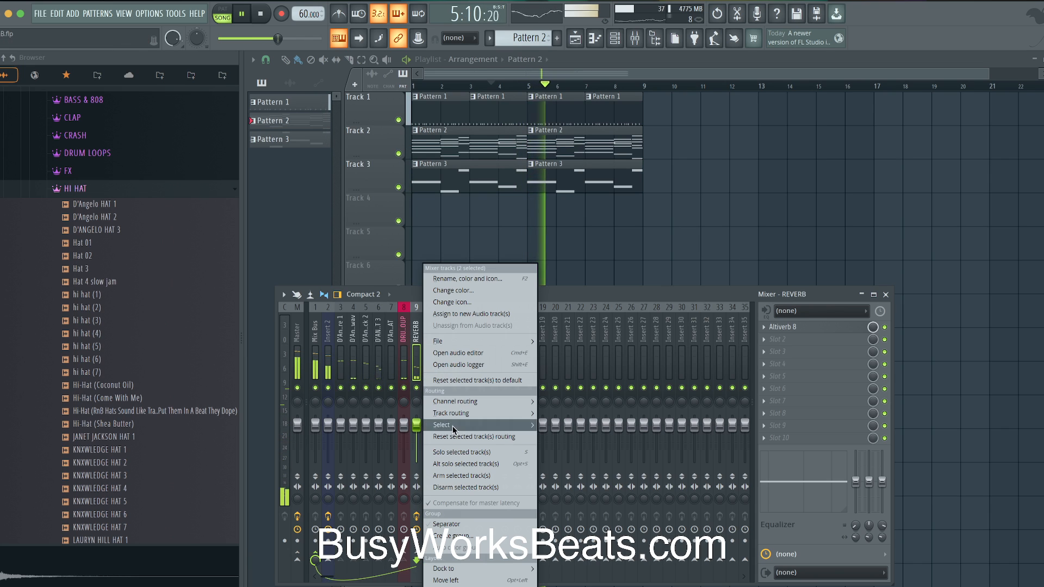
pyautogui.moveTo(472, 570)
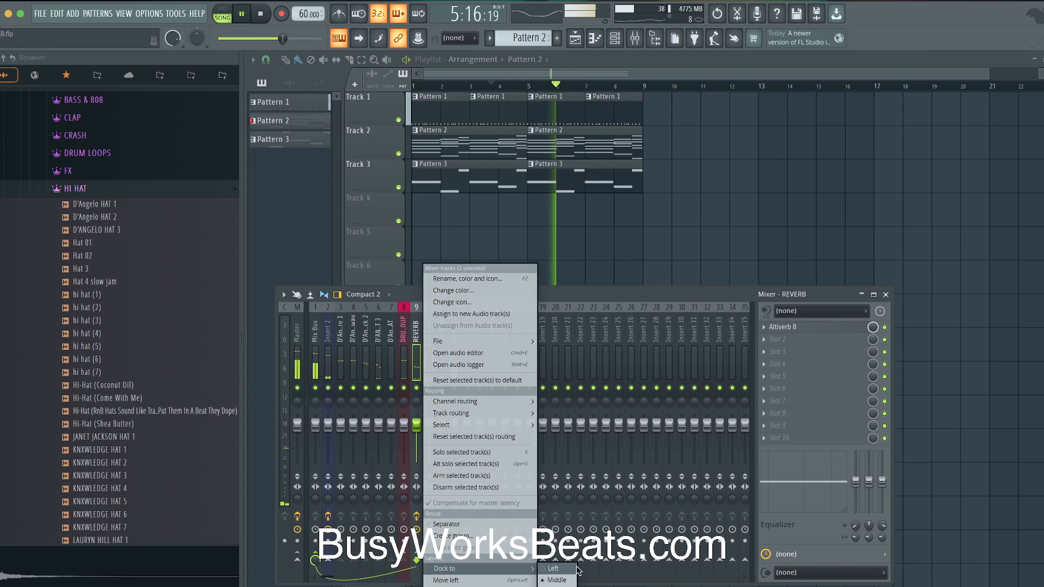
pyautogui.click(550, 586)
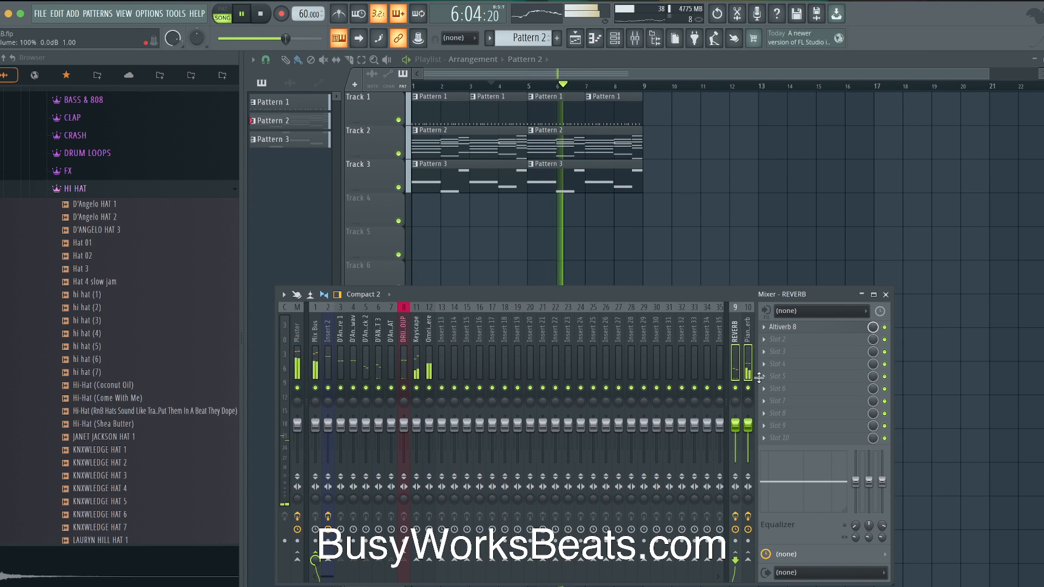
# Rename the docked REVERB track on insert 9 Drum Reverb.
pyautogui.doubleClick(735, 334)
pyautogui.write('Dru')
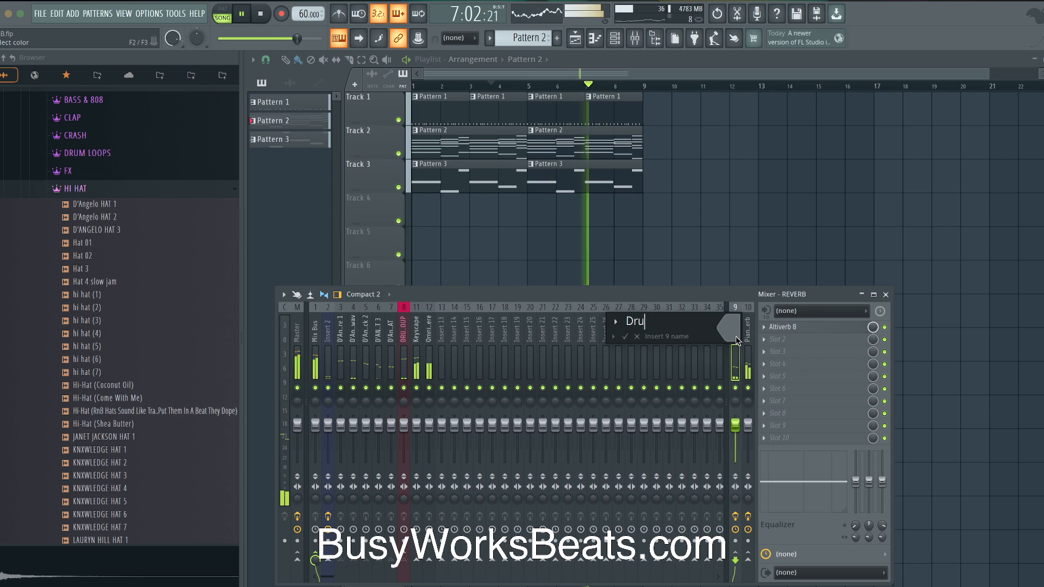
pyautogui.write('m Reverb')
pyautogui.press('Return')
# Color both the Drum Reverb and Piano Reverb mixer tracks red.
pyautogui.click(748, 335)
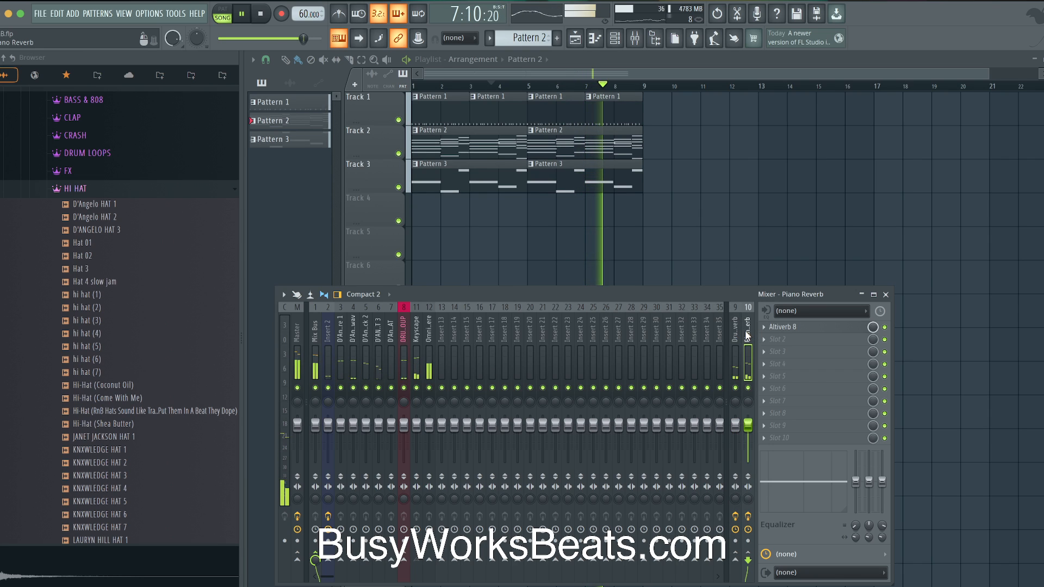
pyautogui.keyDown('ctrl'); pyautogui.click(740, 331); pyautogui.keyUp('ctrl')
pyautogui.rightClick(740, 330)
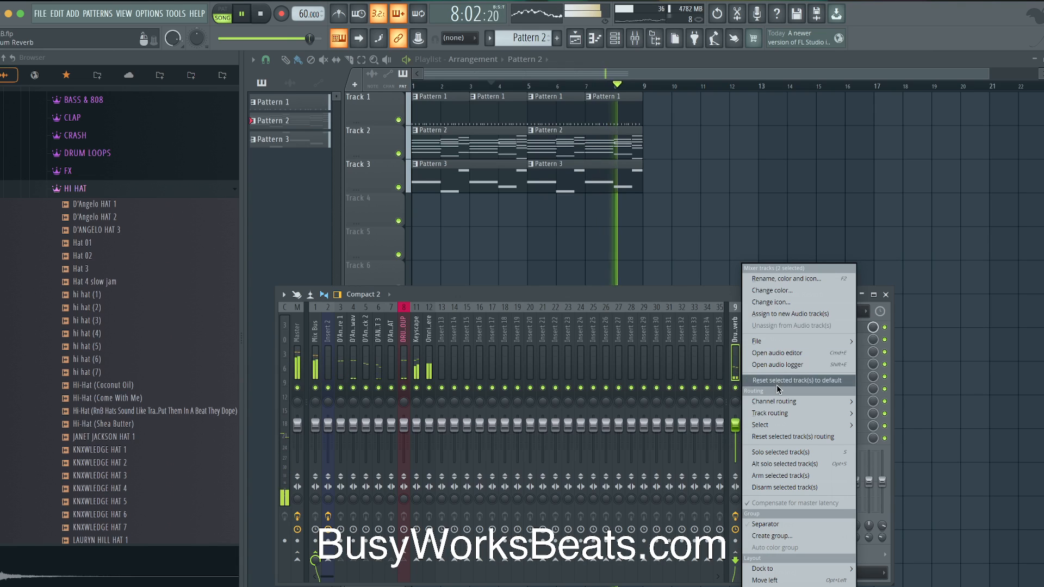
pyautogui.click(786, 279)
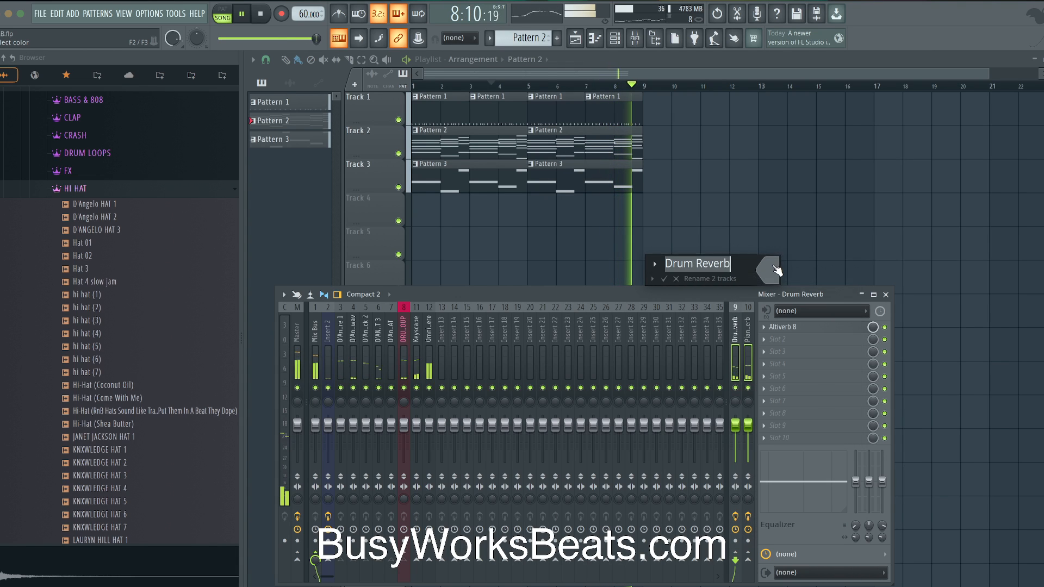
pyautogui.click(859, 310)
pyautogui.press('Return')
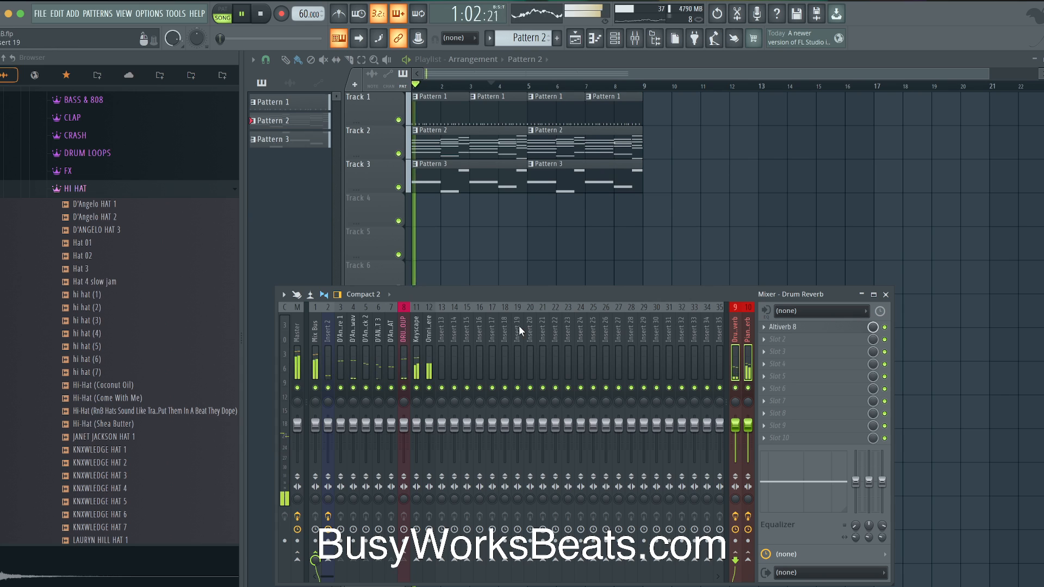
# Play the arrangement while checking the Omnisphere track in the mixer.
pyautogui.click(426, 328)
pyautogui.press('F9')
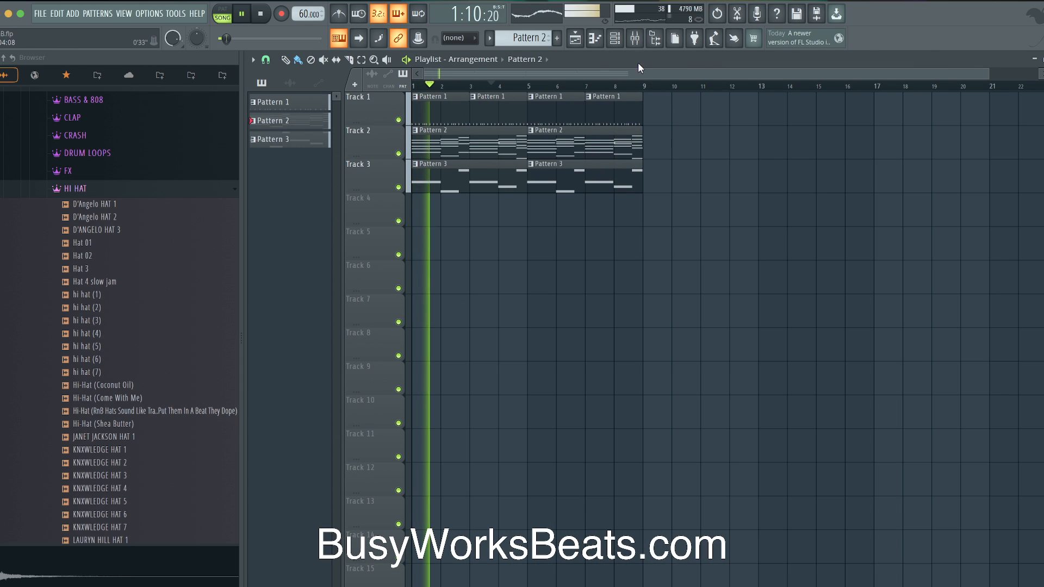
pyautogui.click(637, 47)
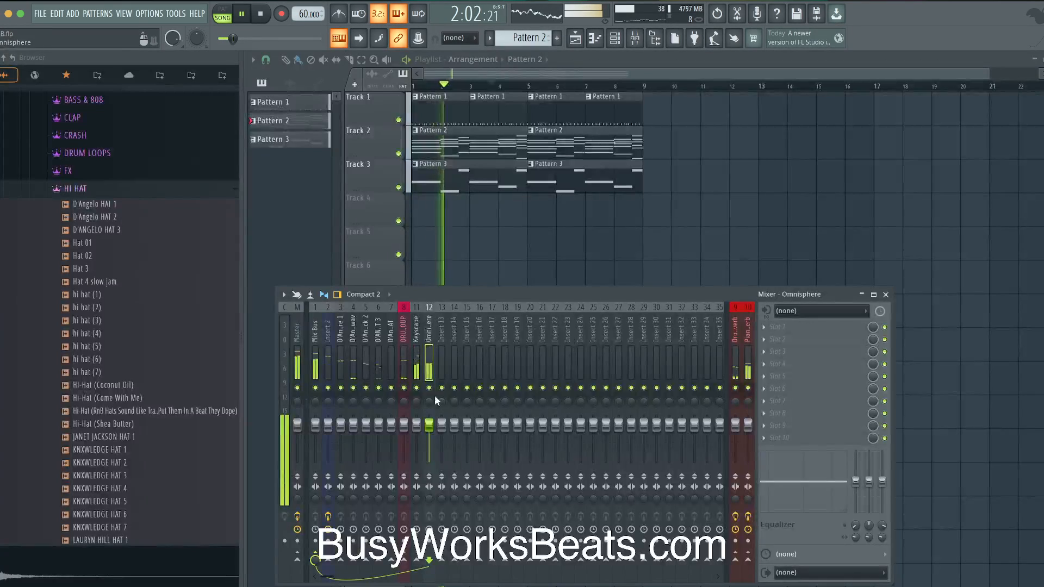
pyautogui.rightClick(494, 204)
pyautogui.click(640, 43)
pyautogui.press('space')
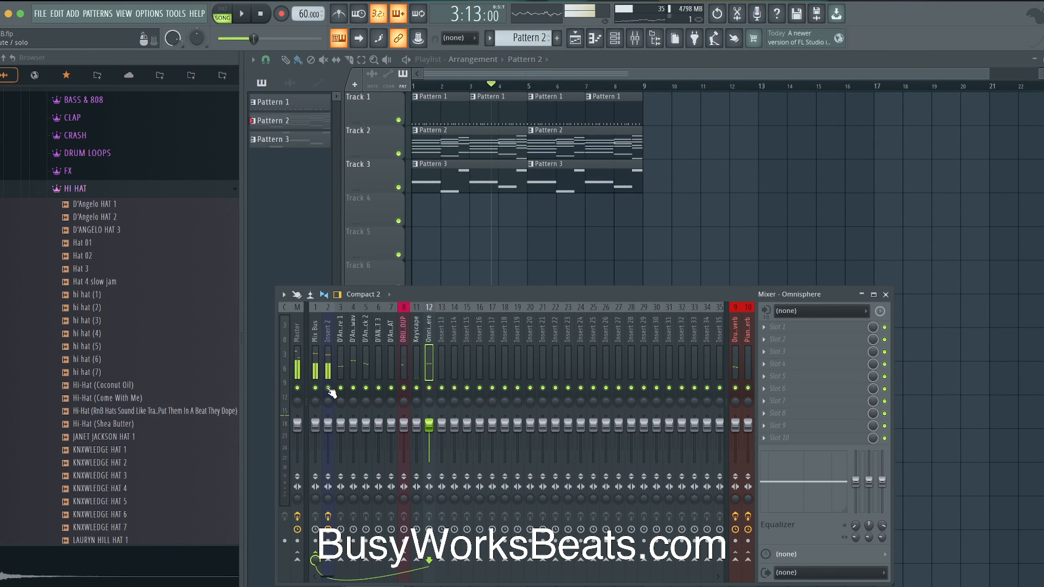
# Load the UAD UA 610-A preamp on the DRUMS GROUP track and set its low EQ gain to +6 dB during playback.
pyautogui.click(407, 340)
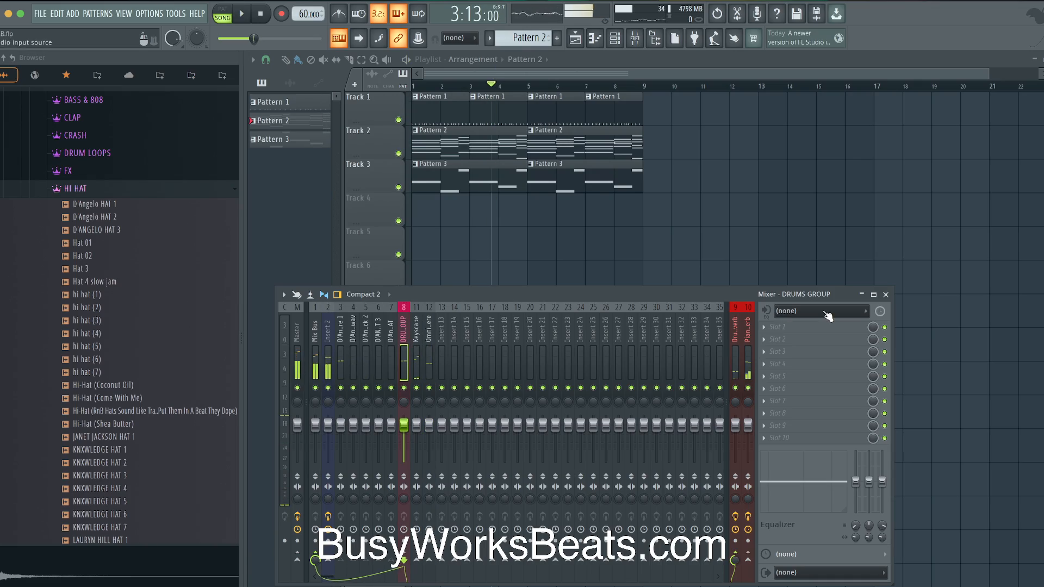
pyautogui.click(807, 326)
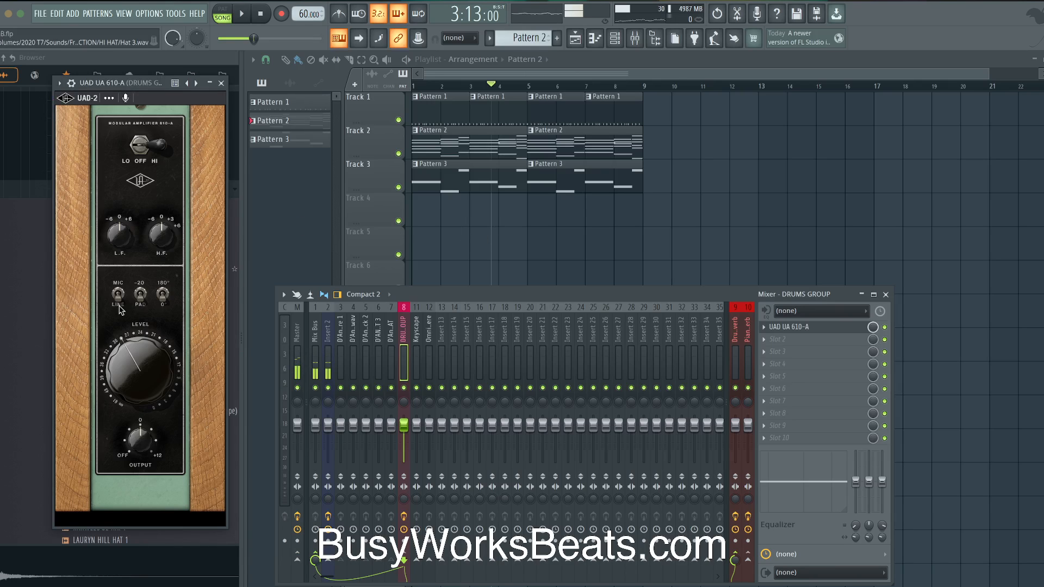
pyautogui.press('space')
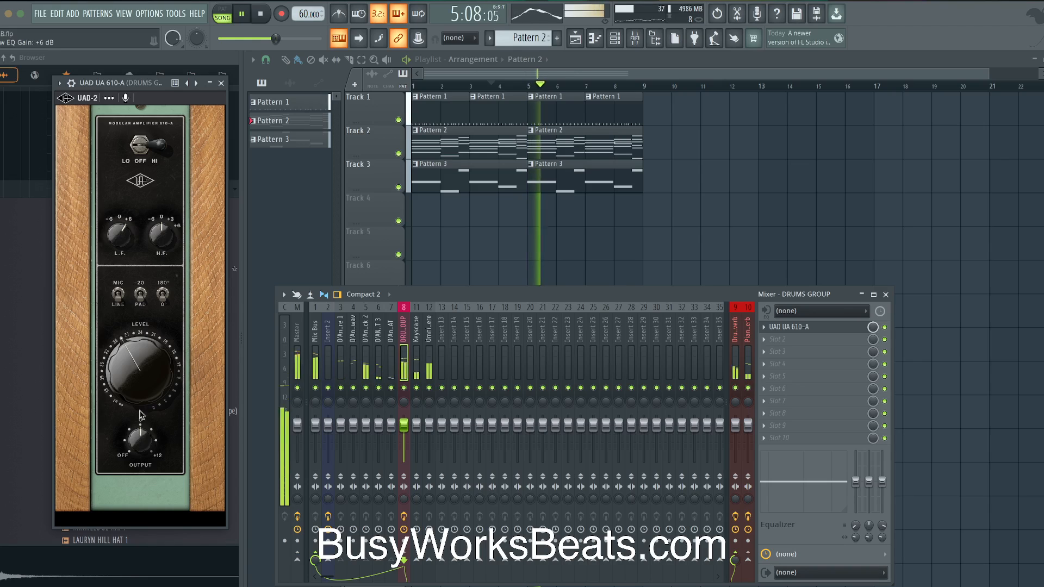
# Raise the level and lower the output of the UA 610-A preamp on the drums group.
pyautogui.moveTo(141, 414); pyautogui.dragTo(139, 389)
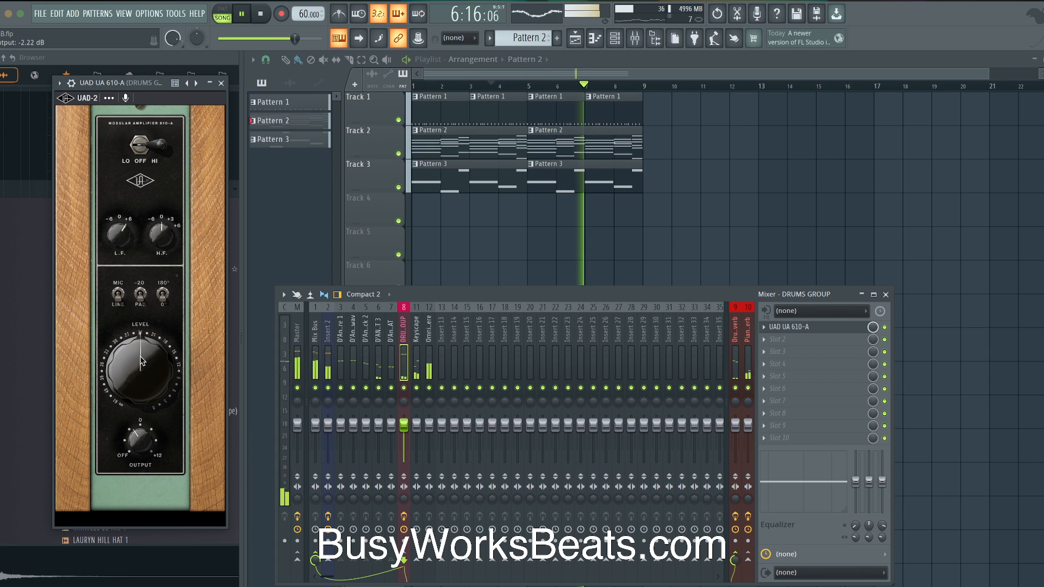
pyautogui.moveTo(141, 361)
pyautogui.mouseDown()
pyautogui.moveTo(135, 374)
pyautogui.moveTo(136, 363)
pyautogui.mouseUp()
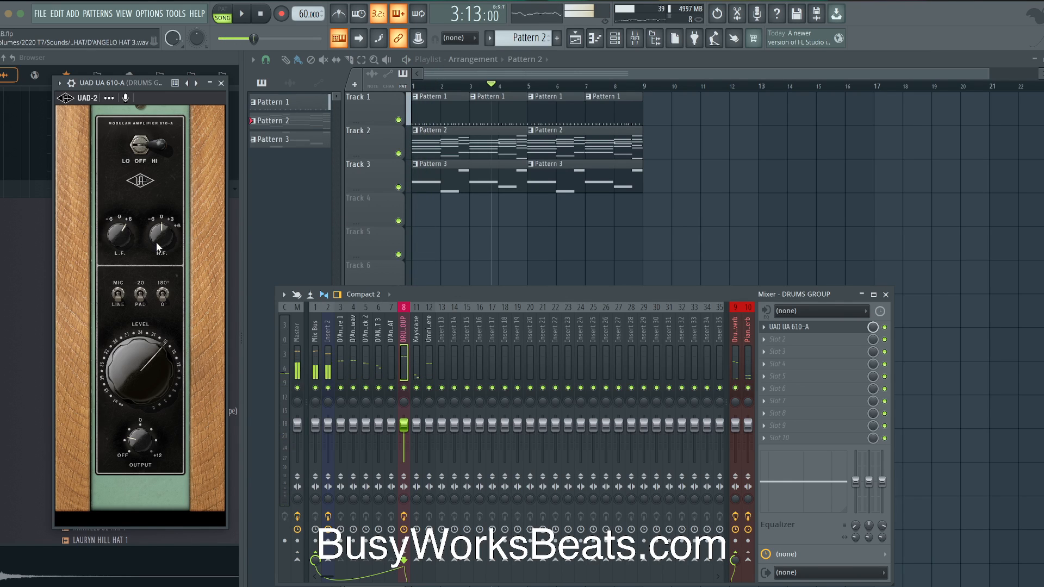
# Set the DRUMS GROUP send to Drum Reverb to 42% during playback and close the preamp window.
pyautogui.press('space')
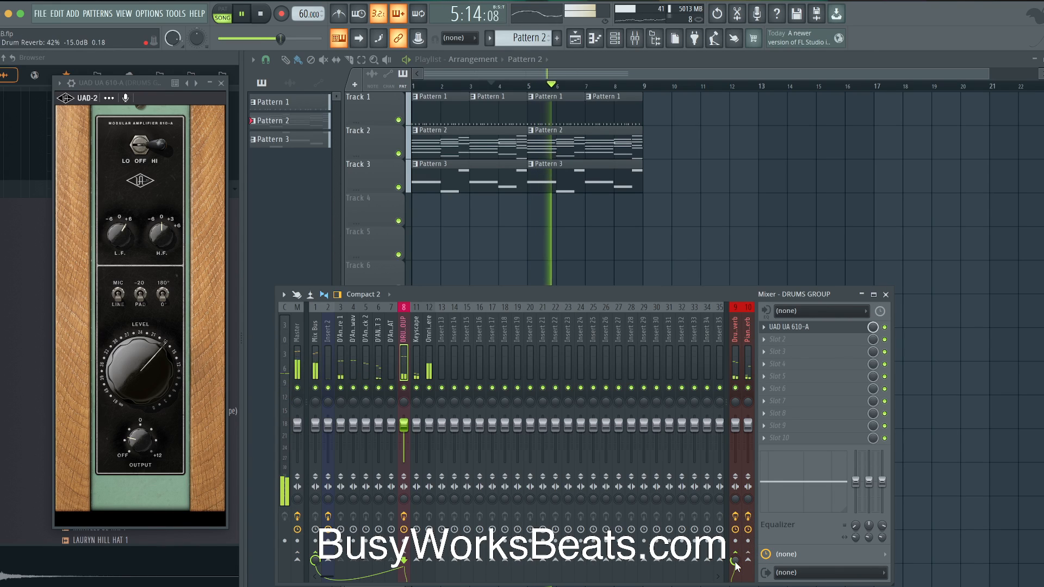
pyautogui.press('F9')
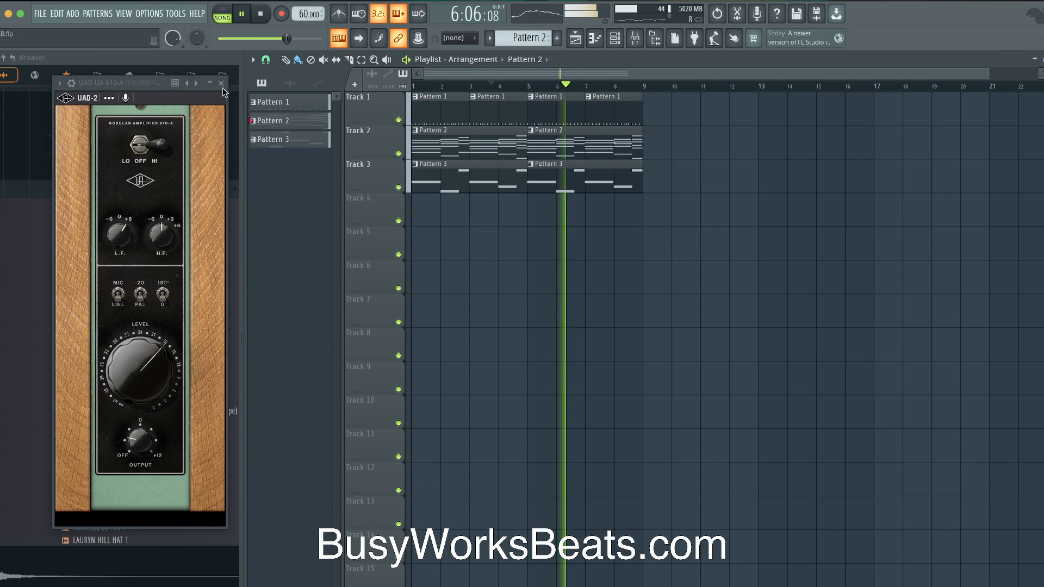
pyautogui.click(222, 83)
pyautogui.press('space')
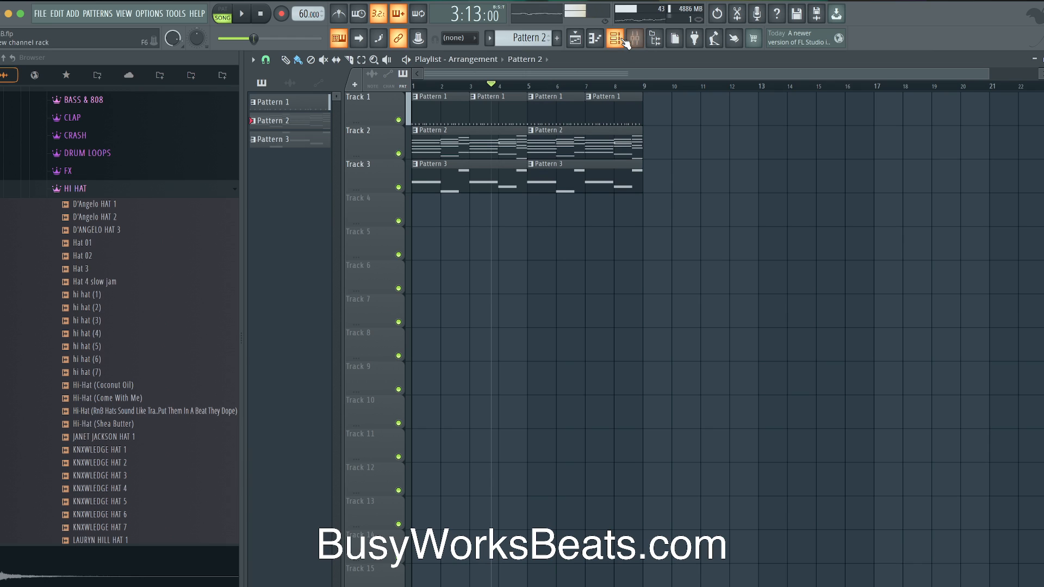
# Route the D'Angelo Snare 1 mixer track to Piano Reverb with a send level of 69%.
pyautogui.click(624, 41)
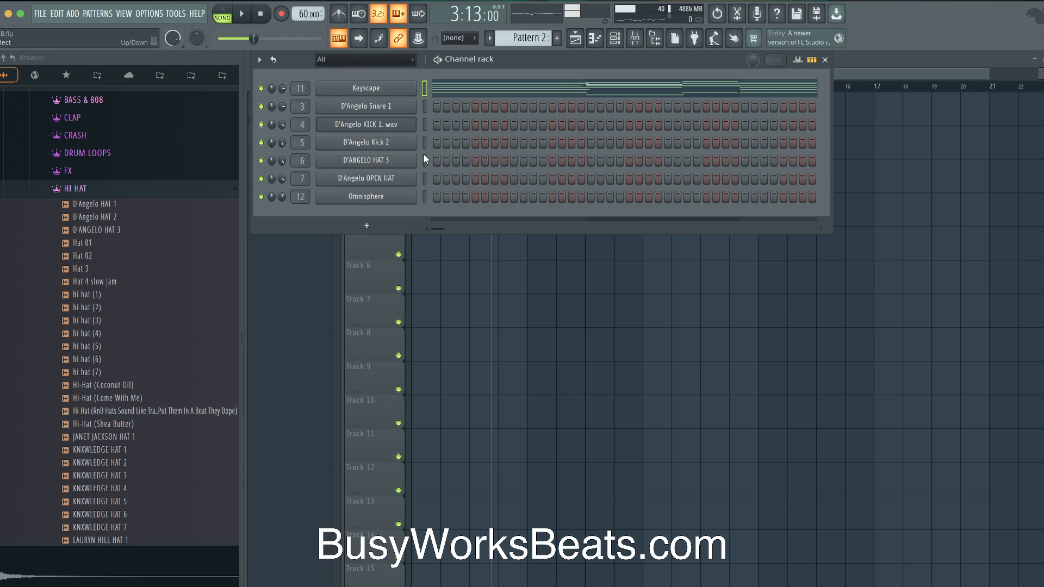
pyautogui.click(638, 41)
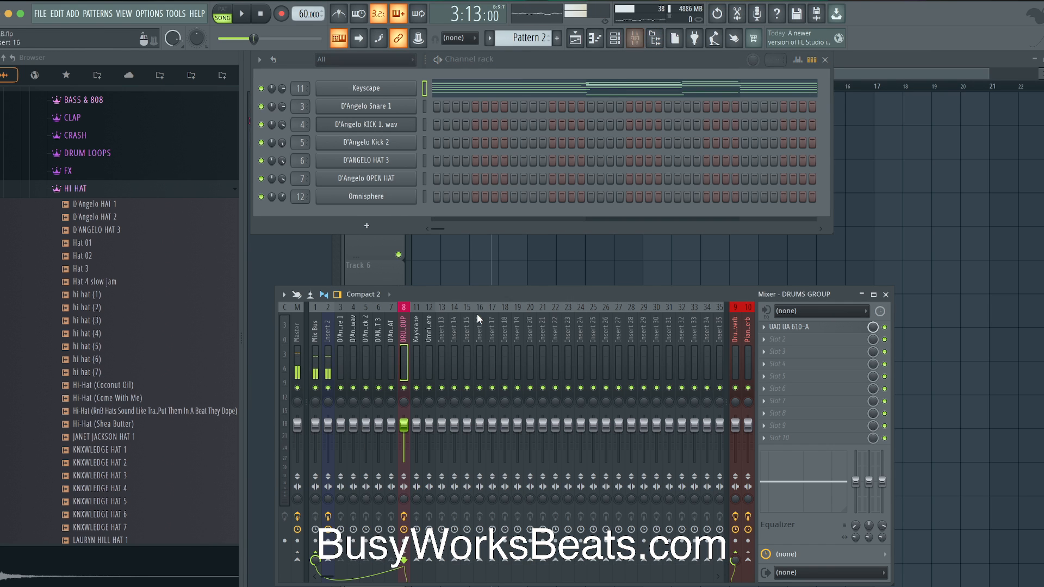
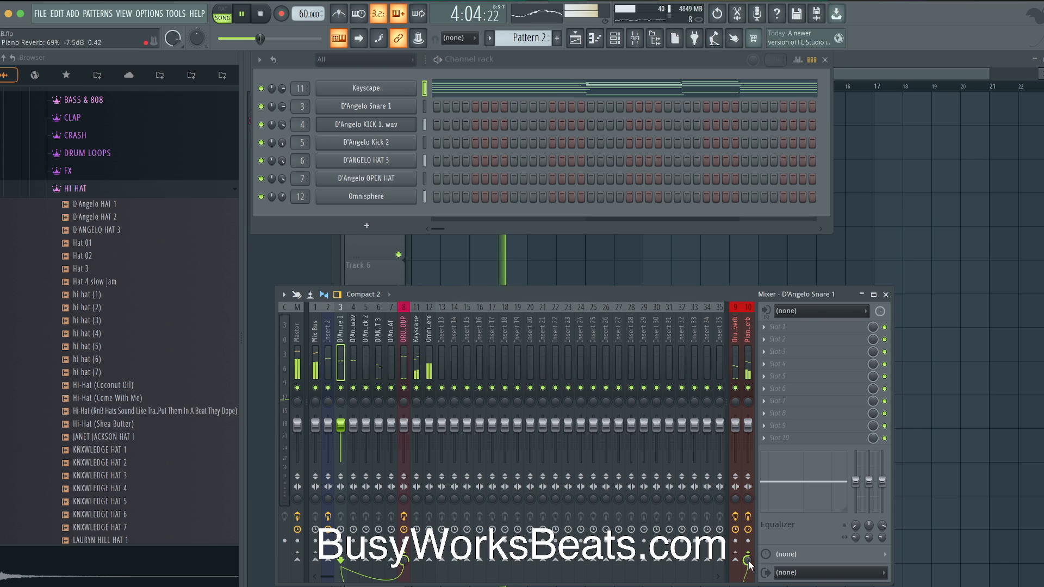
pyautogui.press('F12')
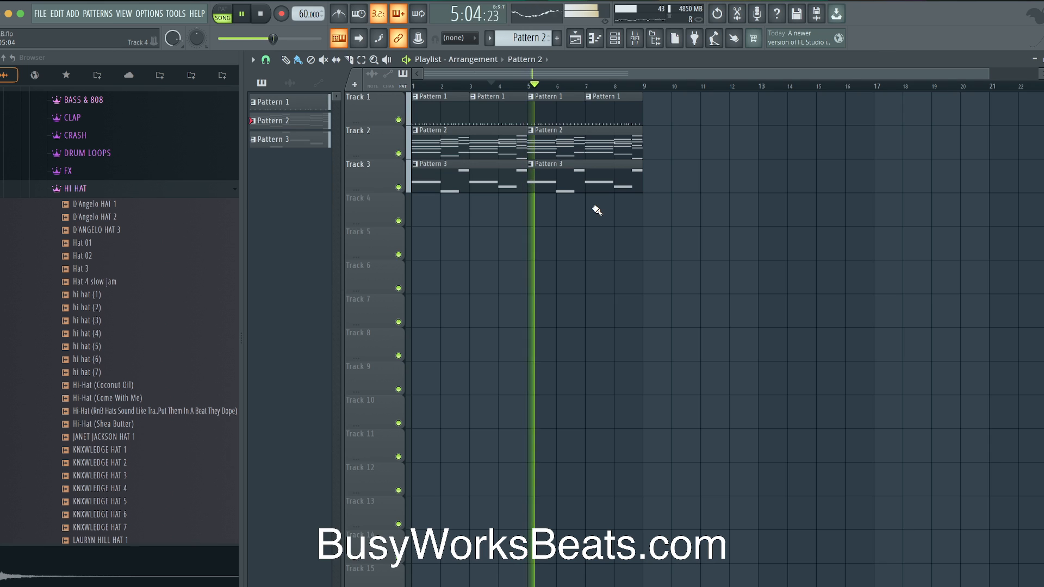
# Play the arrangement repeatedly while reviewing the channel rack and the mixer levels.
pyautogui.click(616, 38)
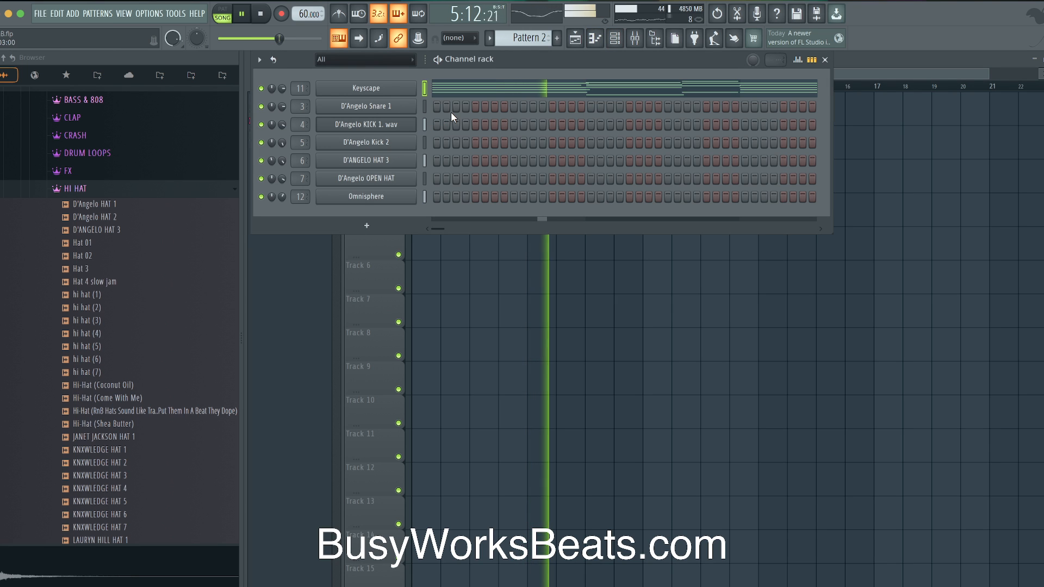
pyautogui.press('space')
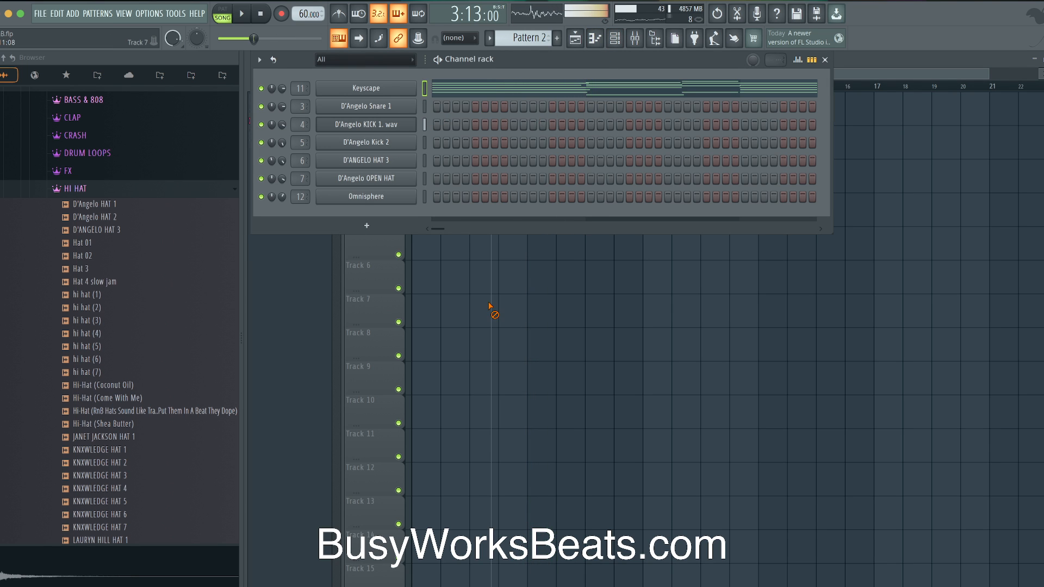
pyautogui.press('F6')
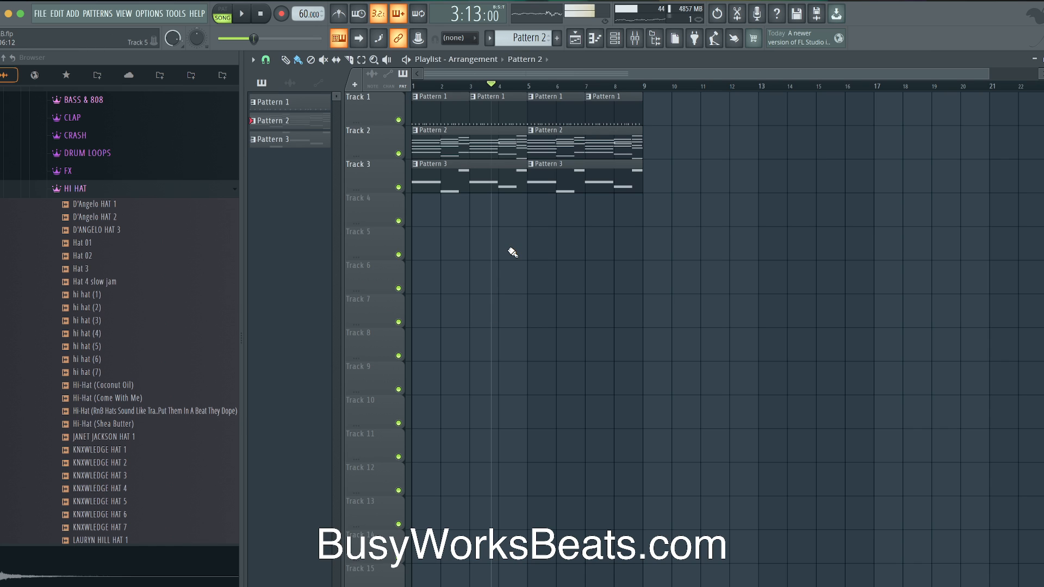
pyautogui.press('space')
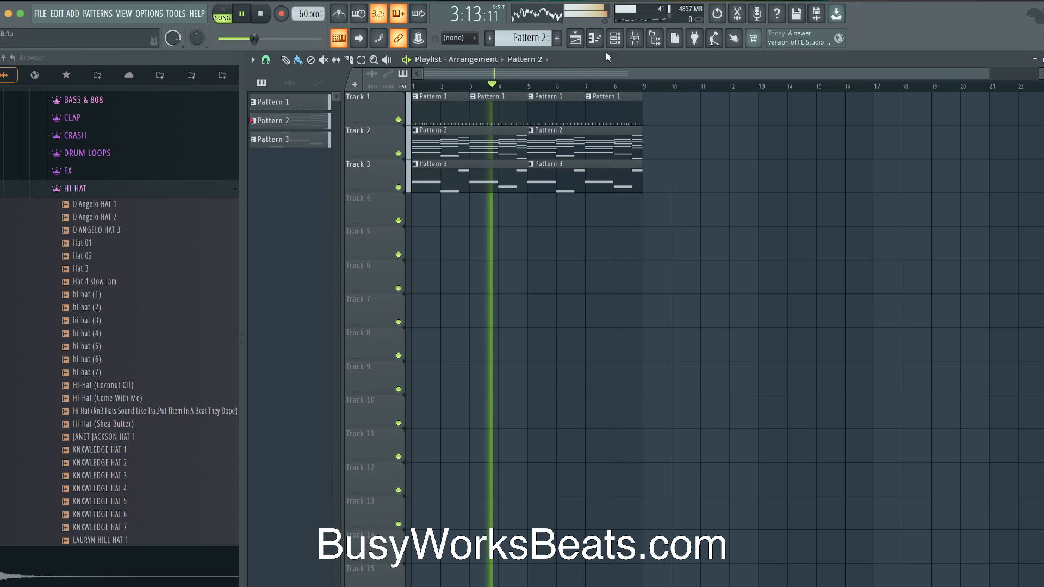
pyautogui.click(615, 39)
pyautogui.press('F6')
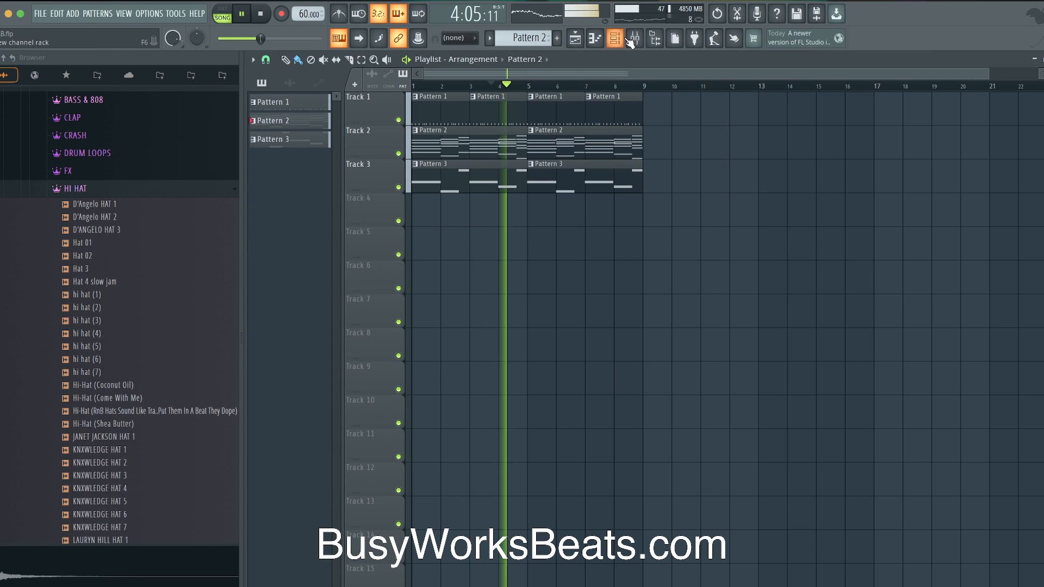
pyautogui.press('F9')
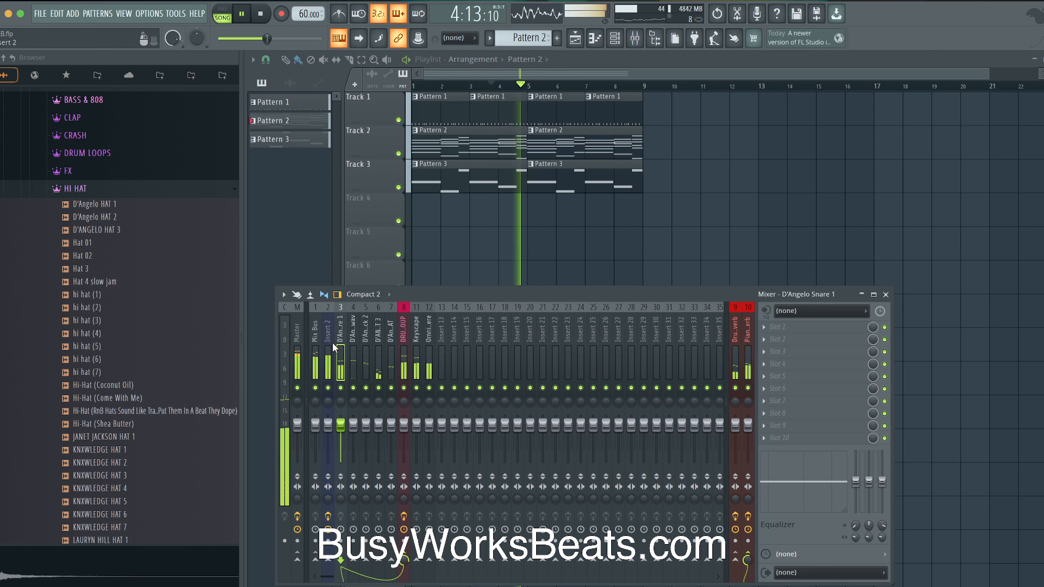
pyautogui.press('space')
pyautogui.press('space')
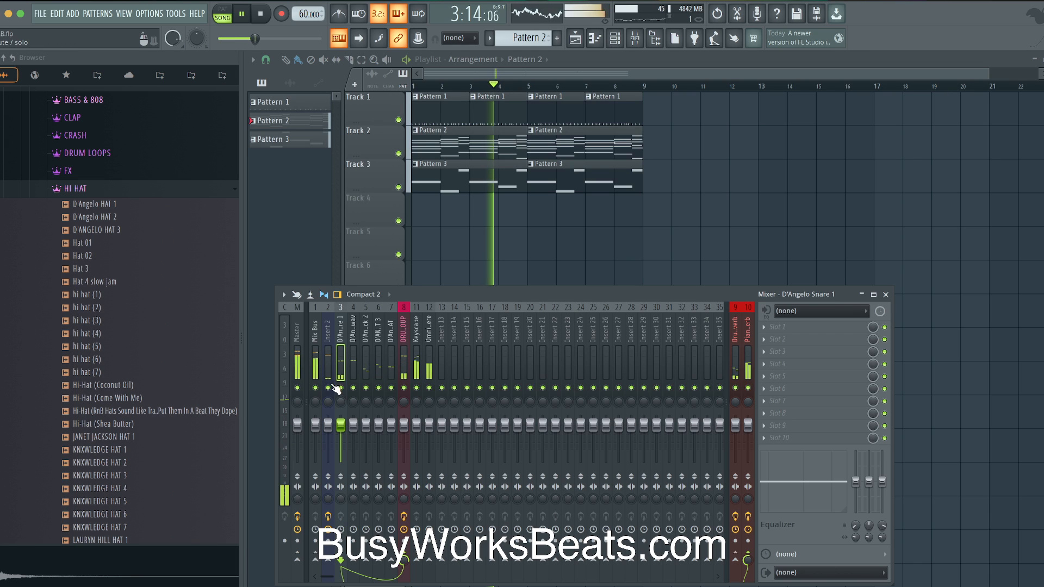
pyautogui.press('F9')
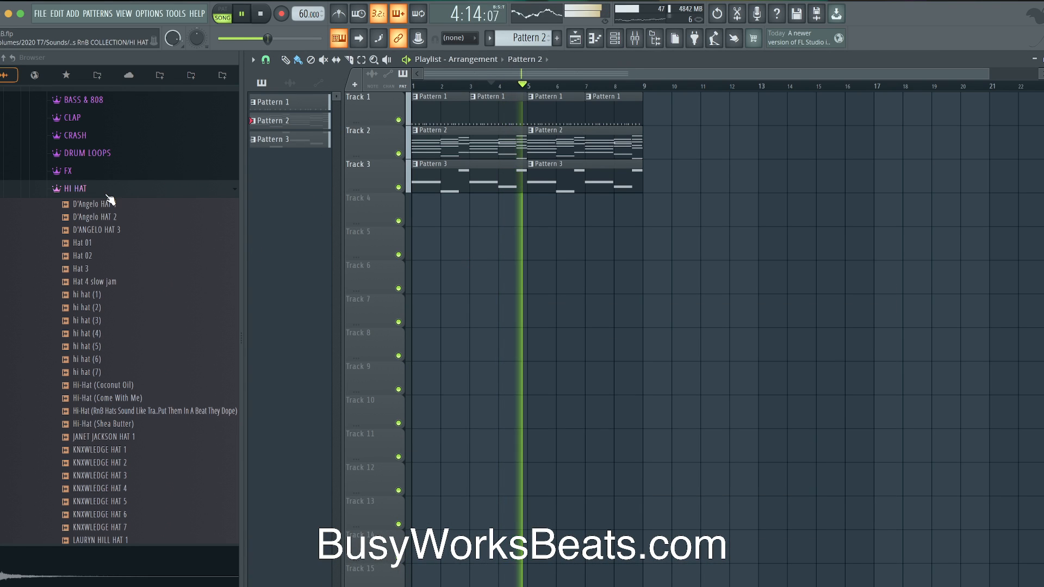
# Open the Lunch77 STS FULL PACK folder within Lunch77 in the Friends Sounds library.
pyautogui.scroll(5, 56, 150)
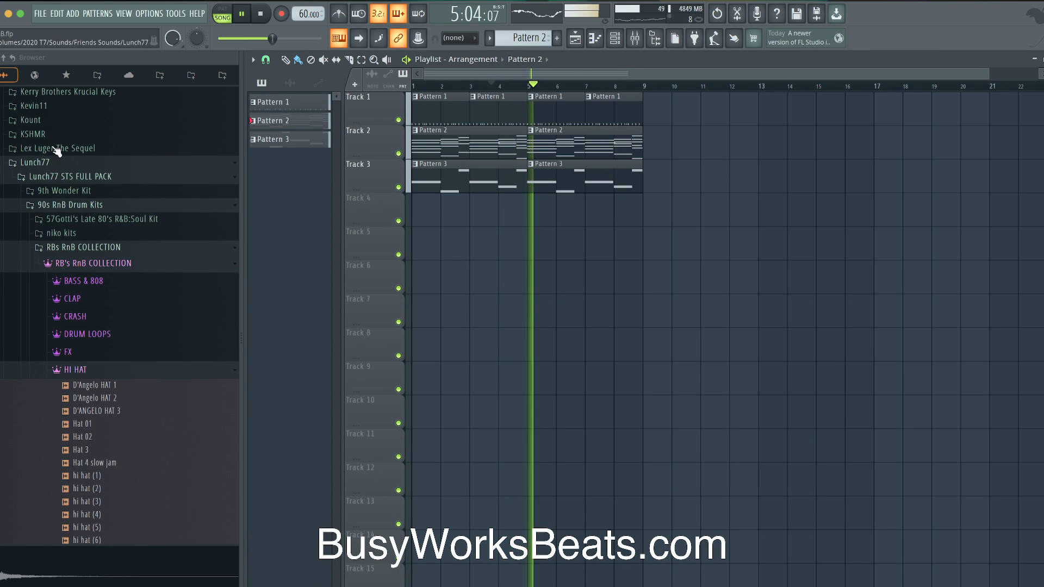
pyautogui.click(8, 74)
pyautogui.click(61, 272)
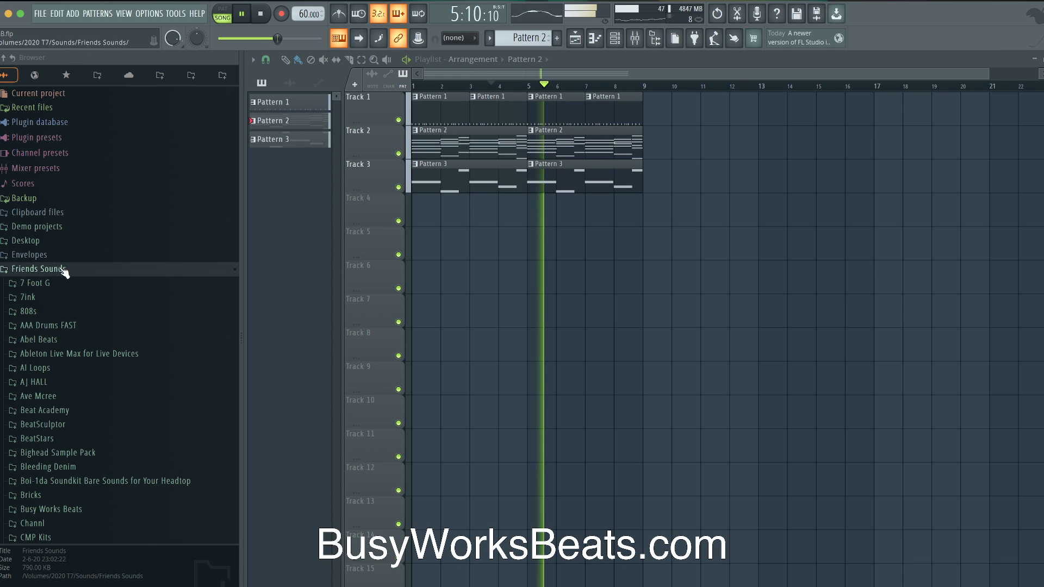
pyautogui.scroll(-10, 58, 366)
pyautogui.scroll(5, 60, 359)
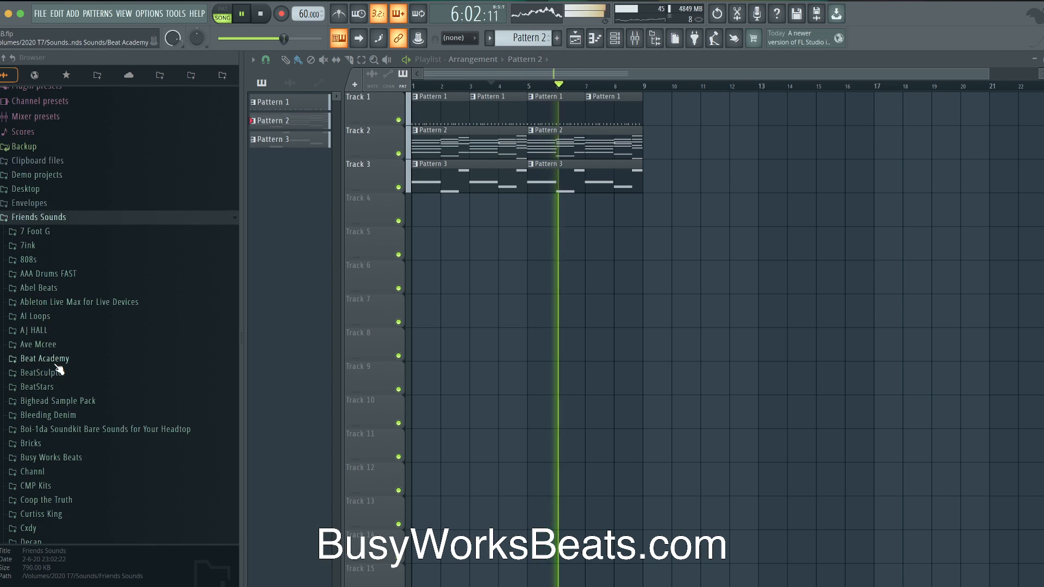
pyautogui.scroll(-8, 61, 348)
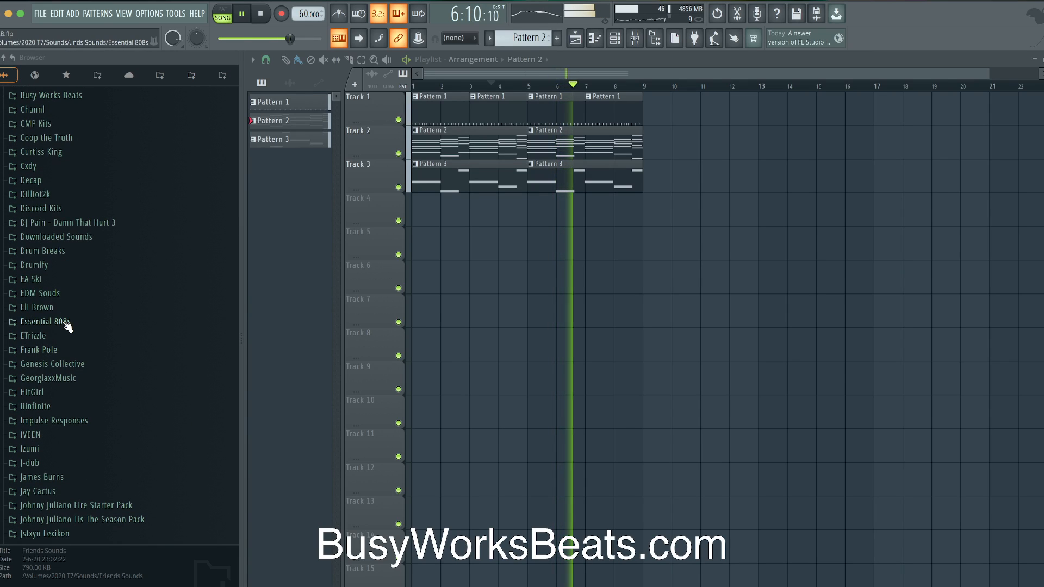
pyautogui.scroll(-7, 66, 327)
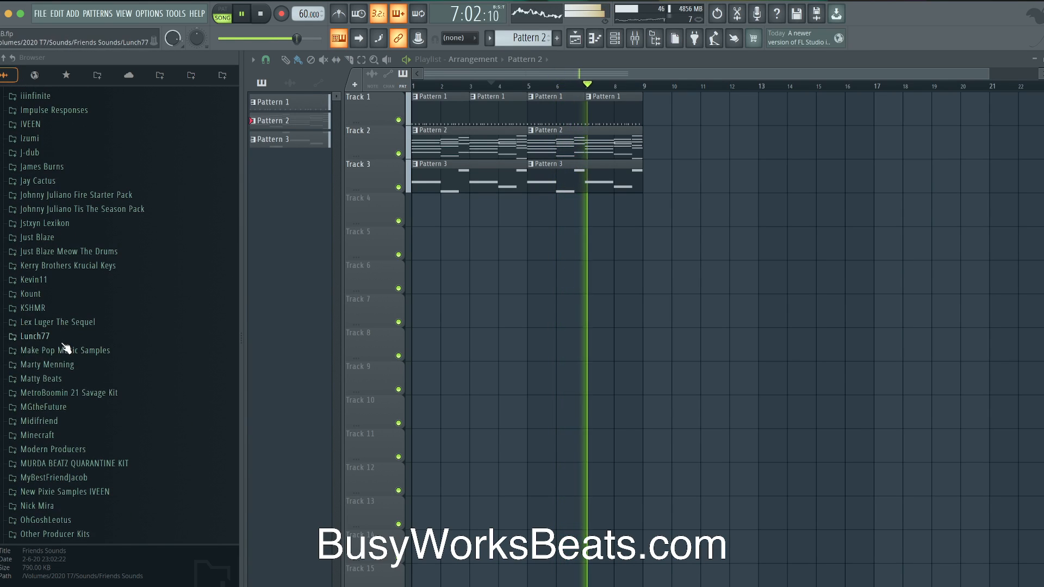
pyautogui.click(68, 343)
pyautogui.click(70, 358)
# Open the Open Hats folder of The Lunch77 Metro Boomin Drumkit and preview its open hat samples.
pyautogui.scroll(-20, 81, 390)
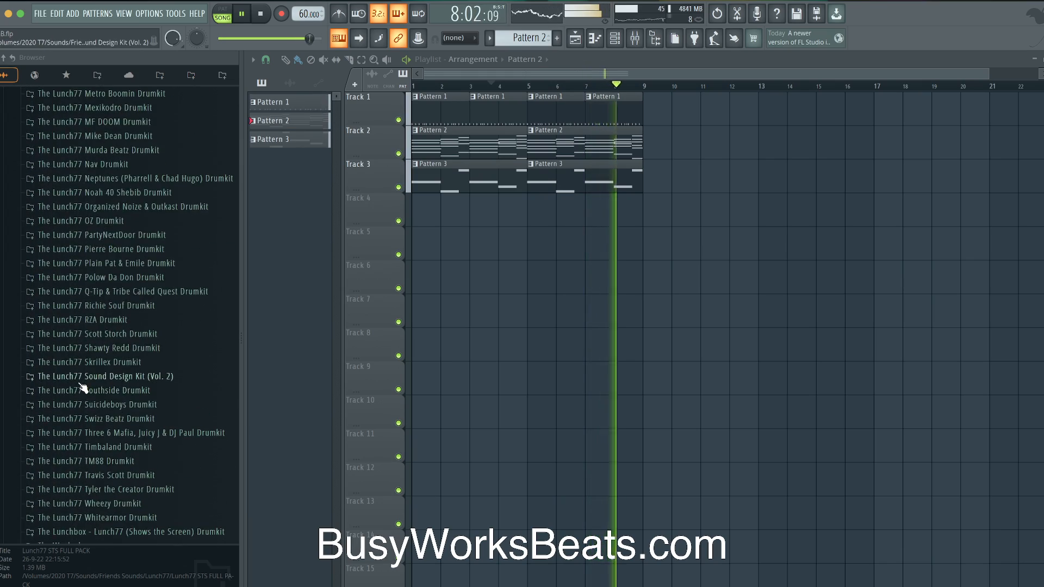
pyautogui.scroll(2, 81, 354)
pyautogui.click(116, 197)
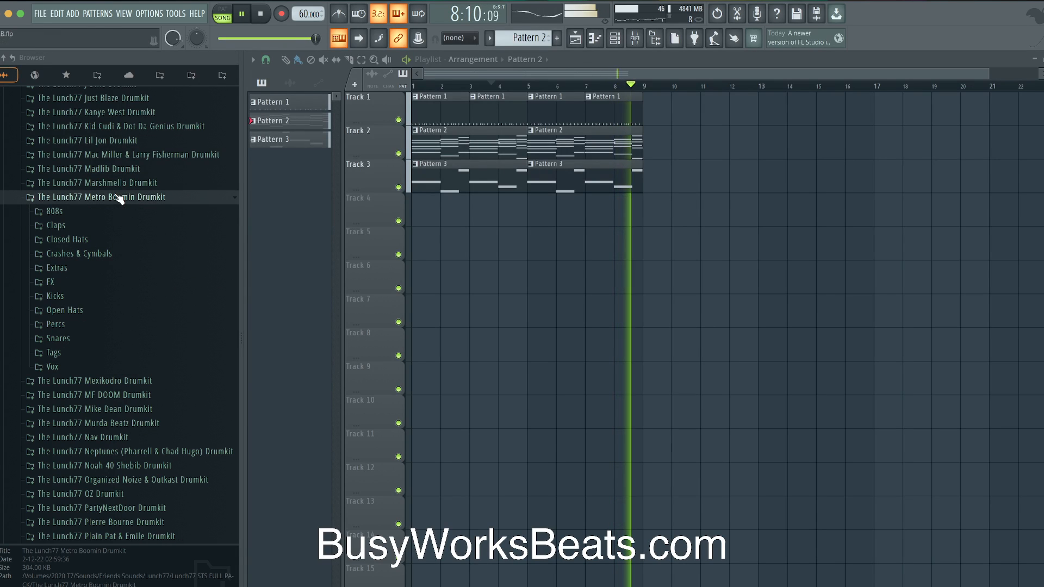
pyautogui.click(82, 307)
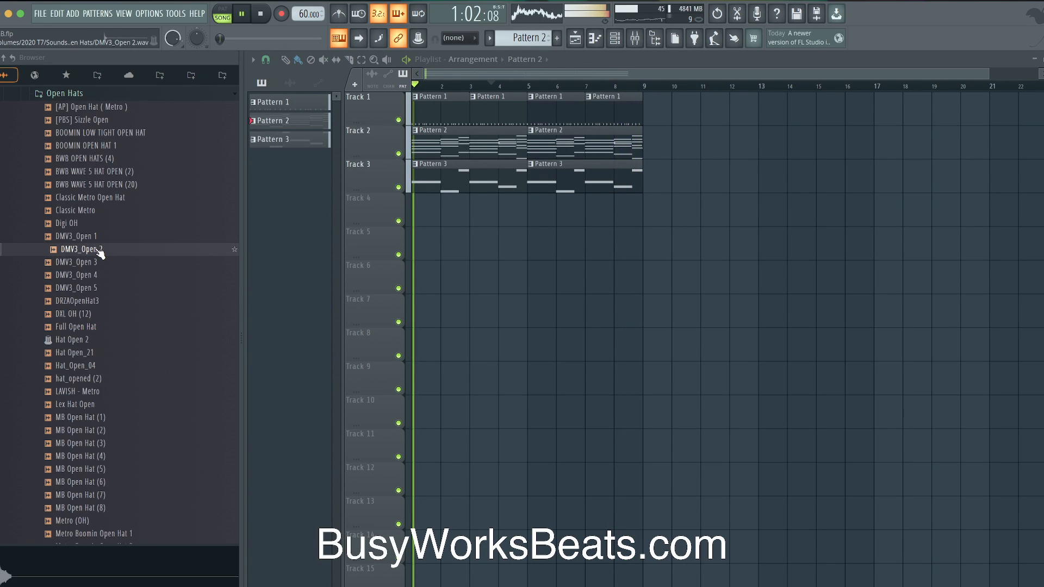
pyautogui.click(104, 122)
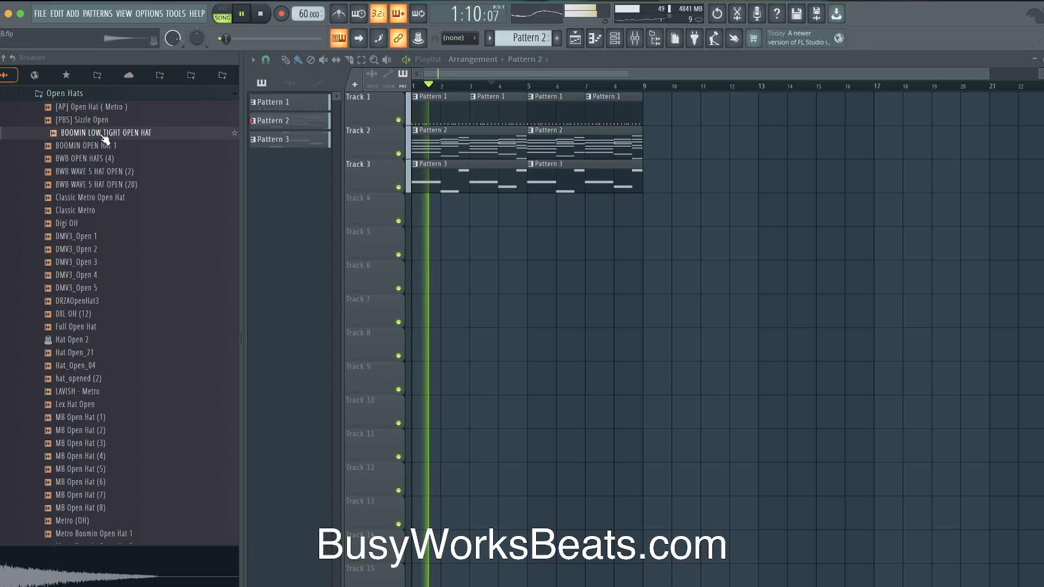
# Replace the D'Angelo OPEN HAT sample in Pattern 1 with [PBS] Sizzle Open and lower that channel's volume.
pyautogui.click(615, 39)
pyautogui.scroll(1, 528, 38)
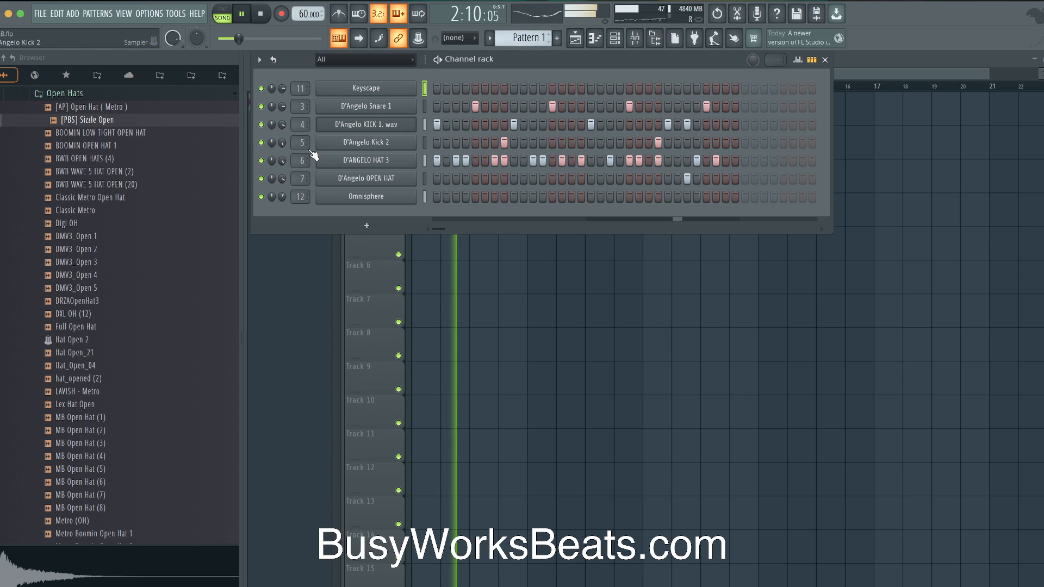
pyautogui.moveTo(125, 121); pyautogui.dragTo(340, 178)
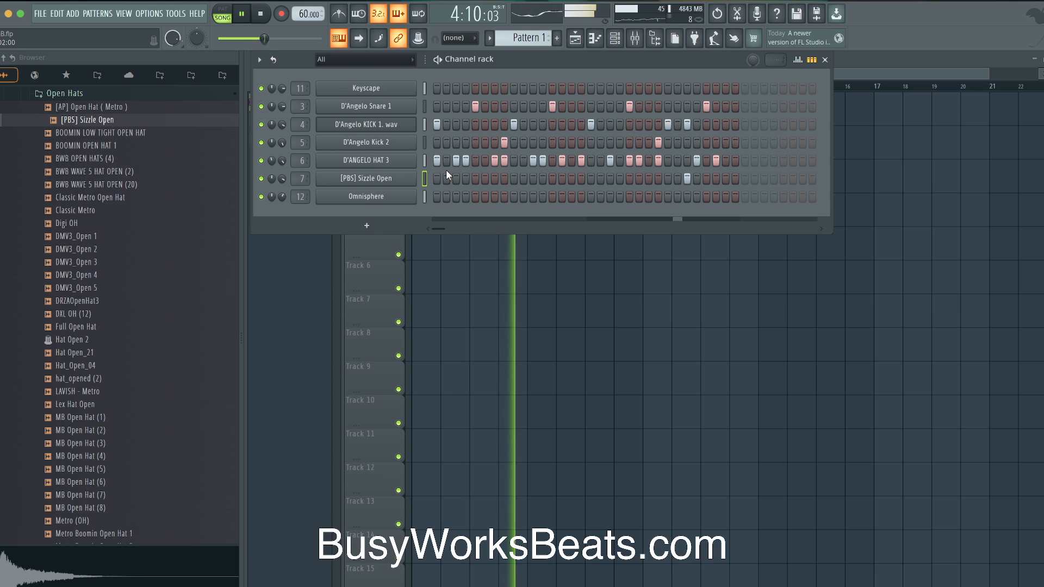
pyautogui.moveTo(285, 176); pyautogui.dragTo(285, 193)
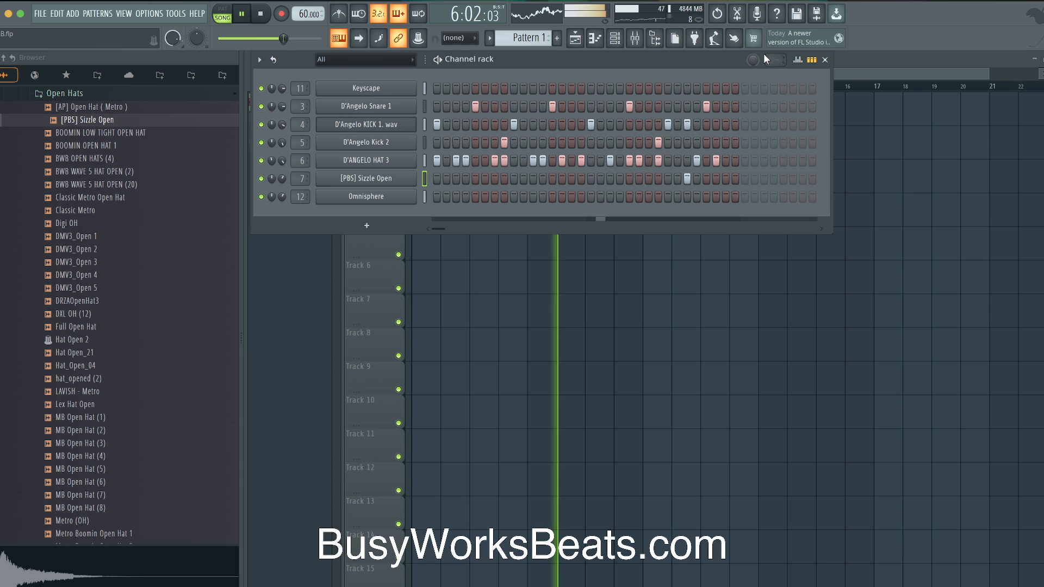
# Nudge the channel rack's swing amount and check the time shift setting of the D'ANGELO HAT 3 channel.
pyautogui.moveTo(753, 65); pyautogui.dragTo(753, 62)
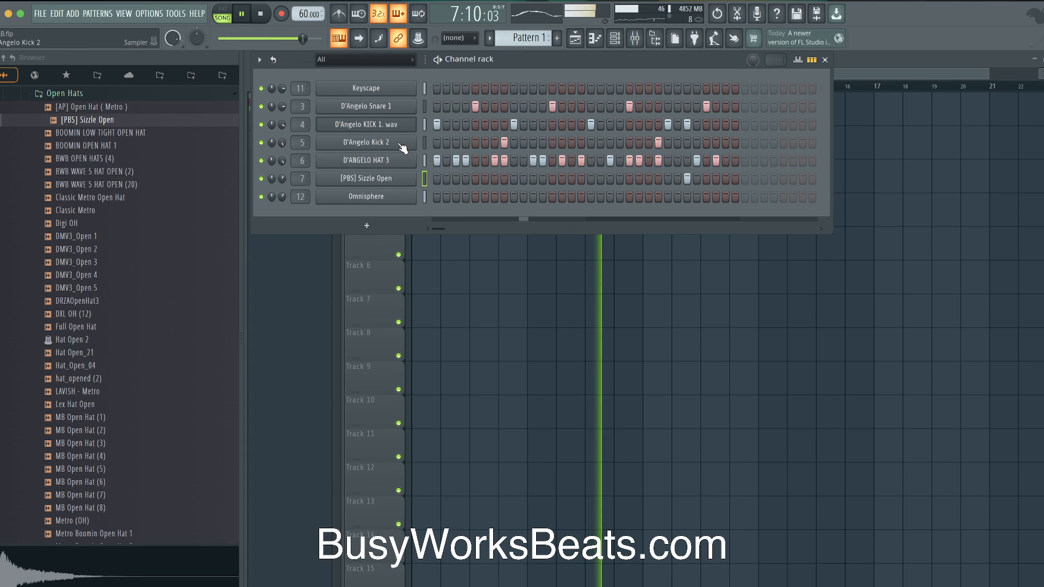
pyautogui.click(394, 163)
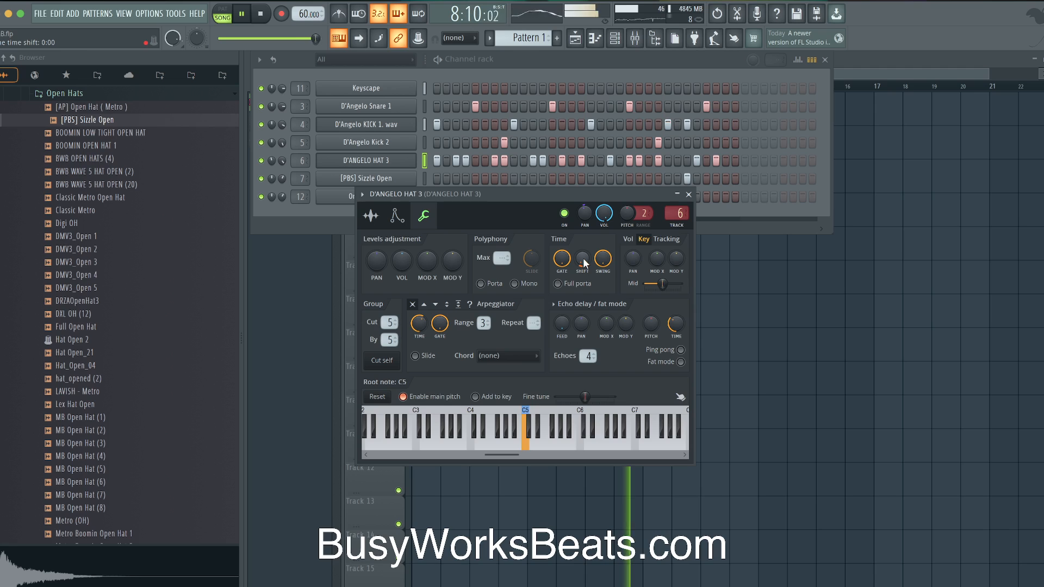
pyautogui.click(689, 194)
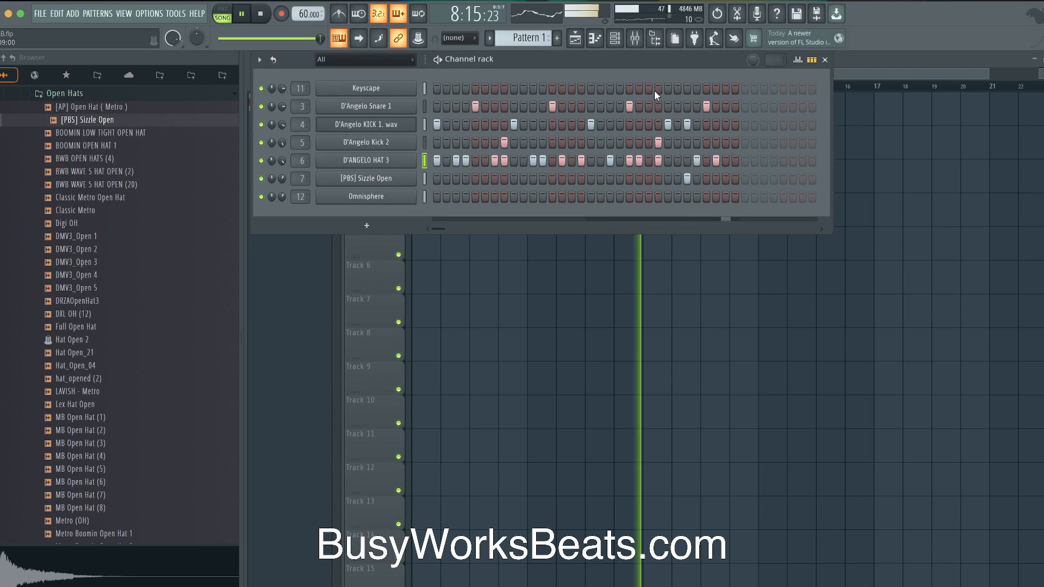
# Set the audio buffer length to 448 samples (11 ms) in the audio settings.
pyautogui.click(637, 41)
pyautogui.click(160, 14)
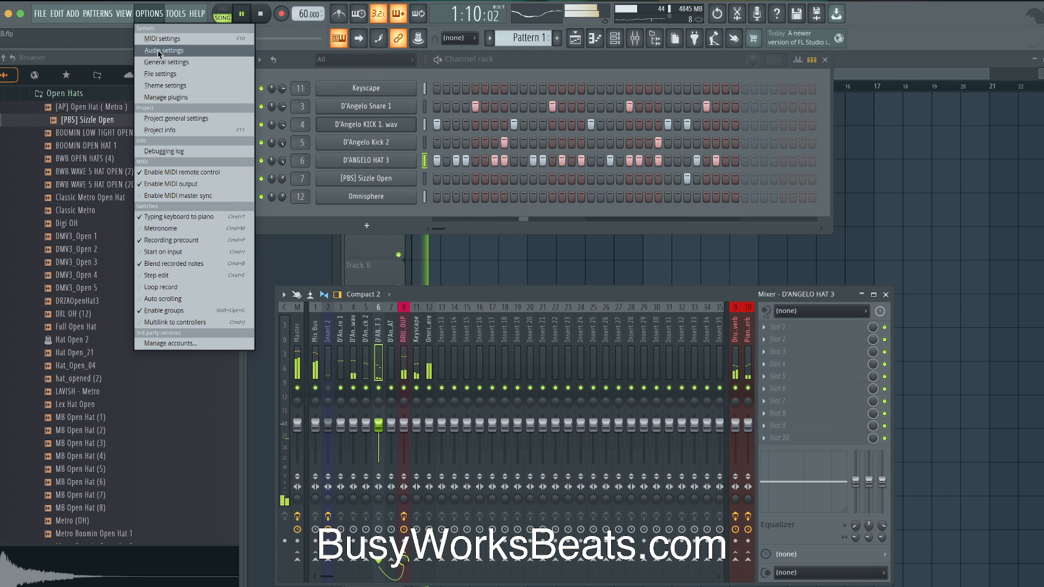
pyautogui.click(158, 49)
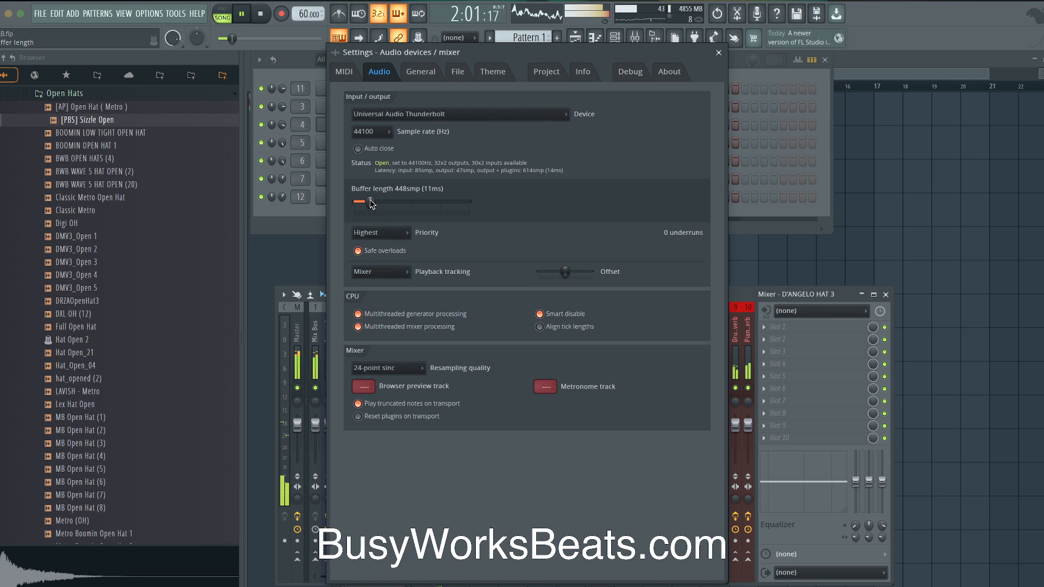
pyautogui.click(719, 53)
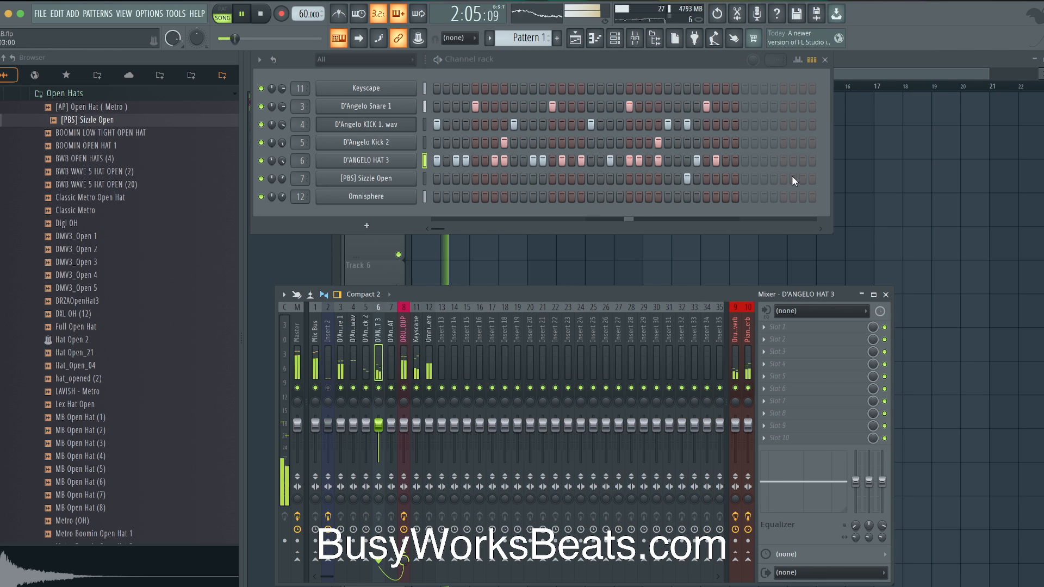
# Color Patterns 1 to 3 in the playlist with a gradient running from orchid pink (#E683CB) to blue.
pyautogui.press('F5')
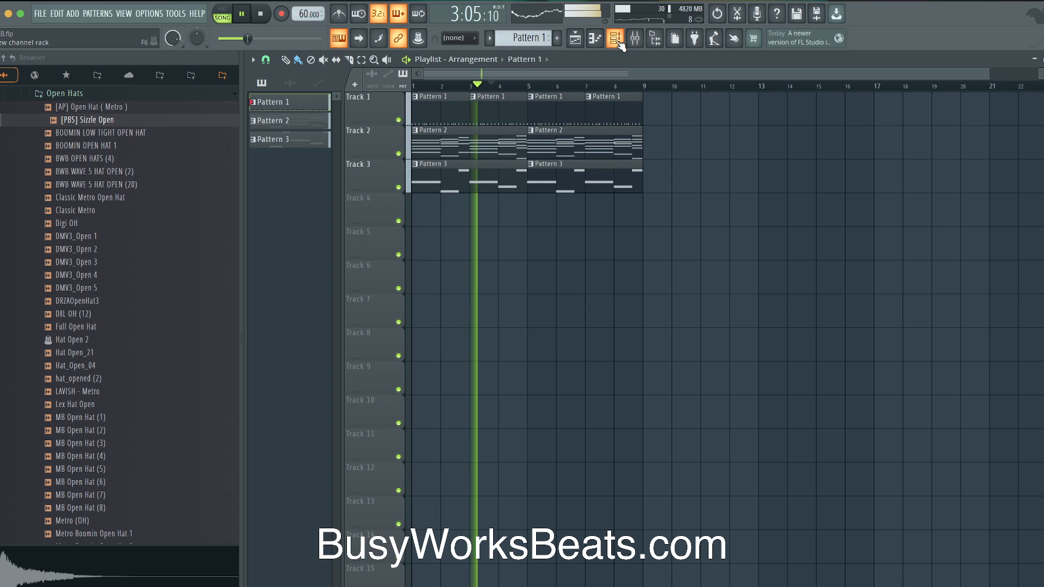
pyautogui.rightClick(307, 141)
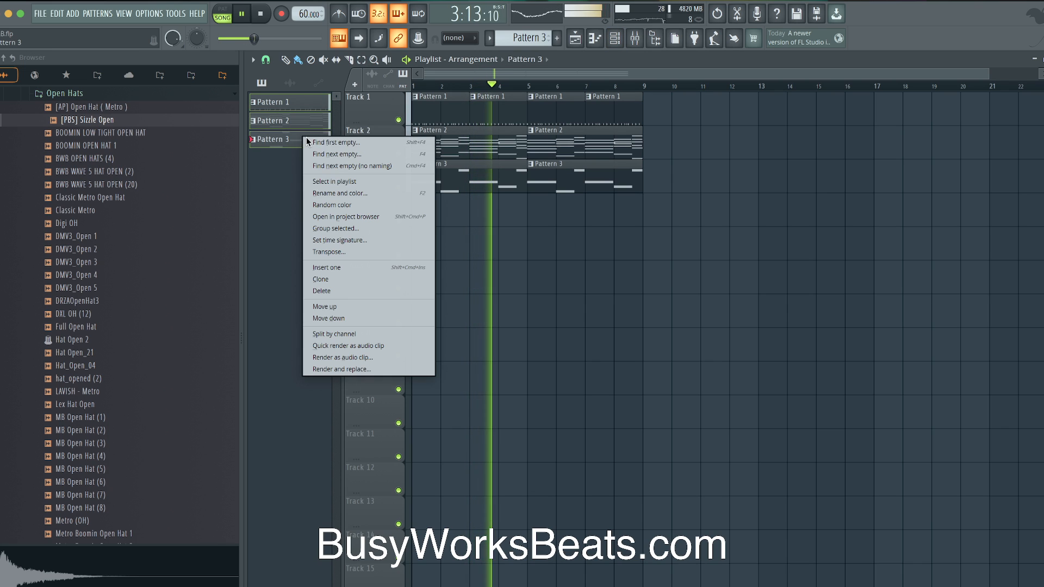
pyautogui.click(339, 193)
pyautogui.click(313, 196)
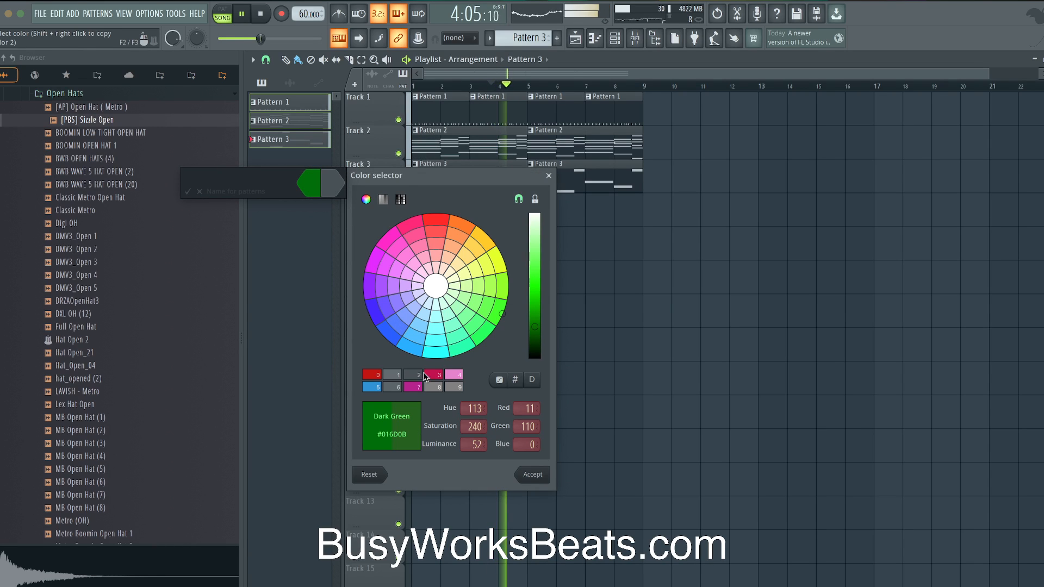
pyautogui.doubleClick(451, 373)
pyautogui.click(336, 187)
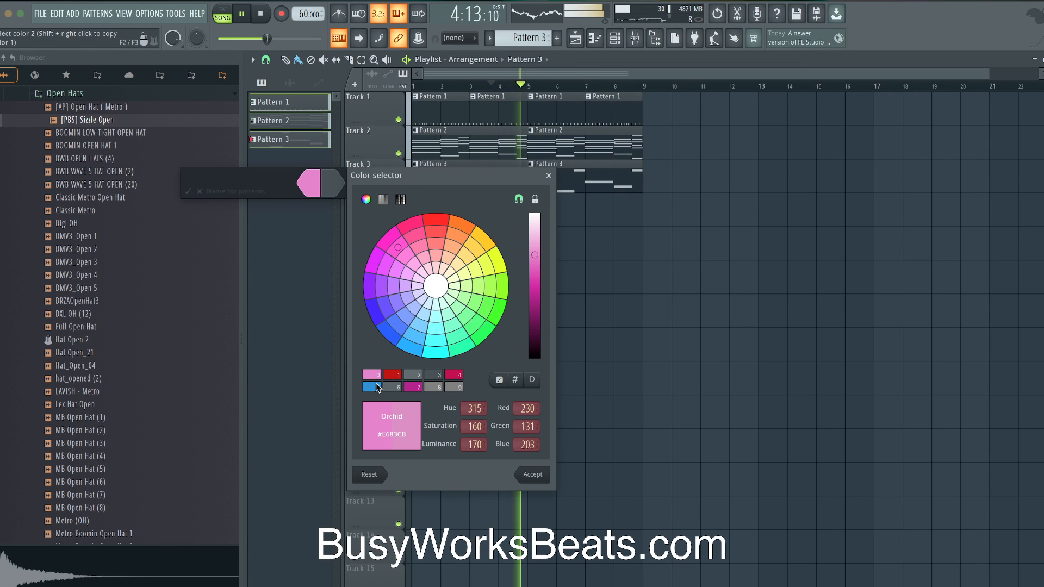
pyautogui.doubleClick(377, 387)
pyautogui.press('Return')
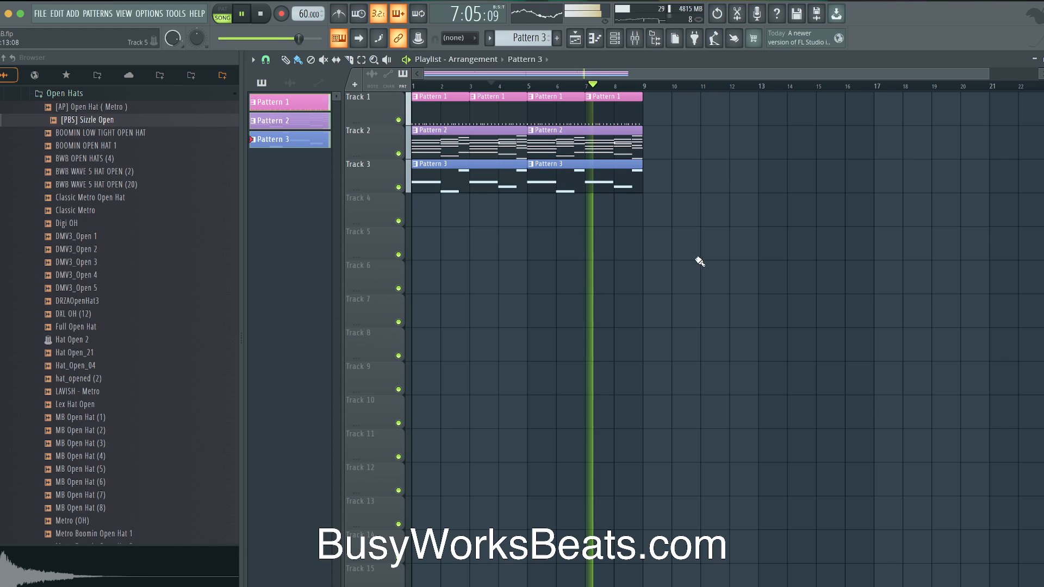
# Adjust the time shift of Pattern 2's Keyscape channel and audition it against the rest of the arrangement.
pyautogui.click(634, 39)
pyautogui.press('space')
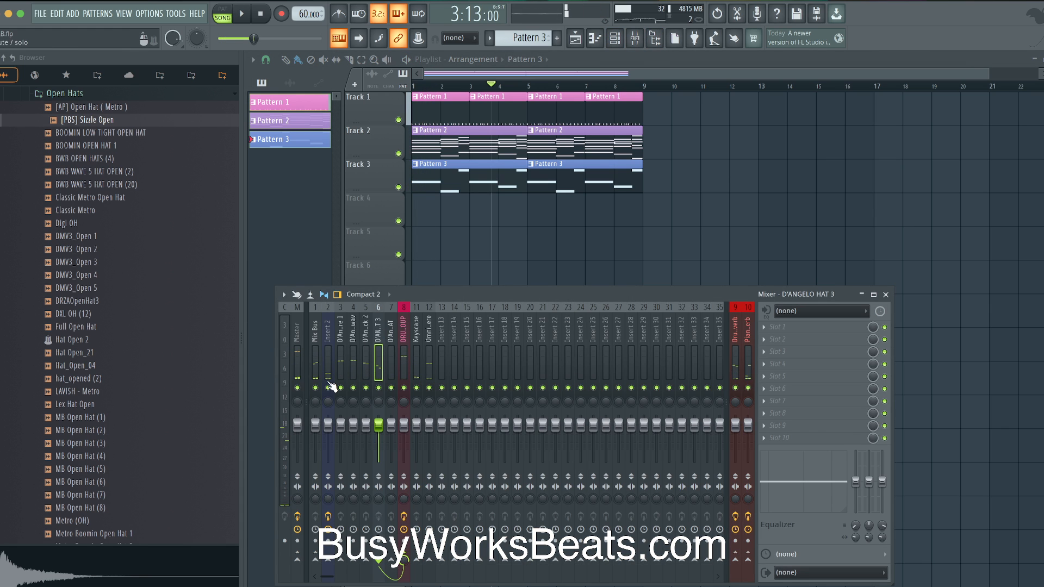
pyautogui.doubleClick(452, 147)
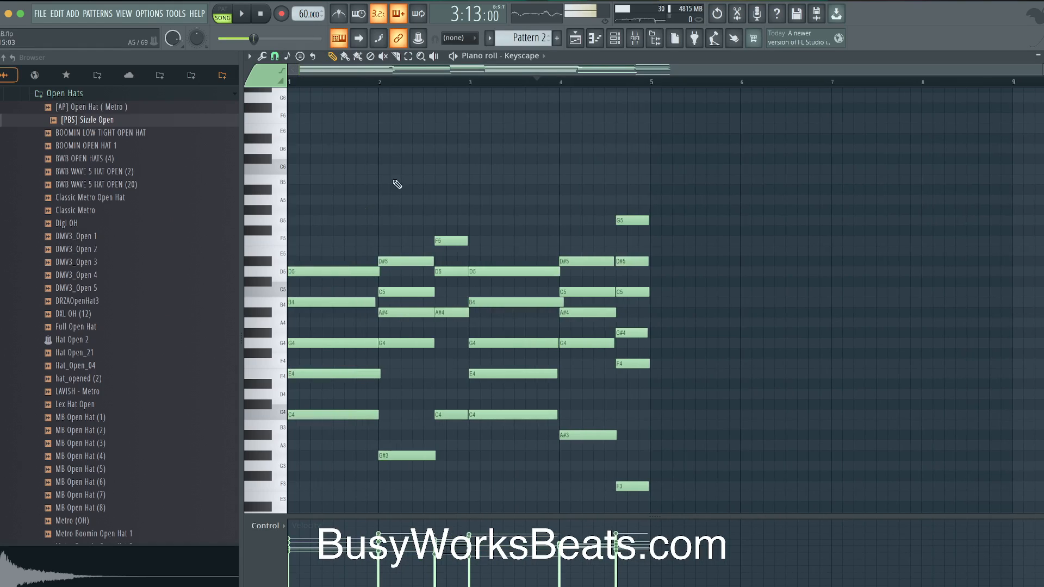
pyautogui.click(621, 34)
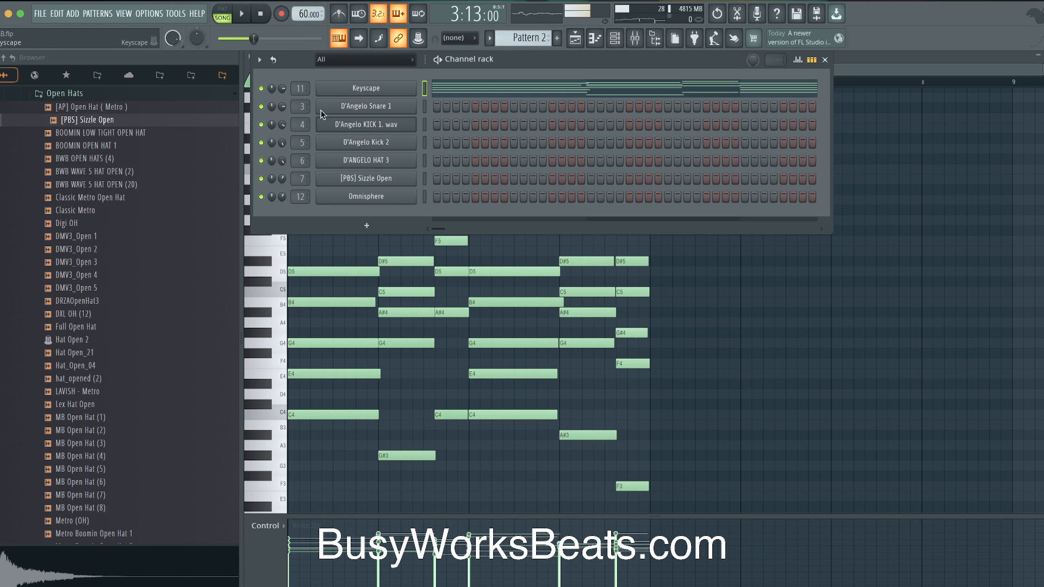
pyautogui.click(325, 88)
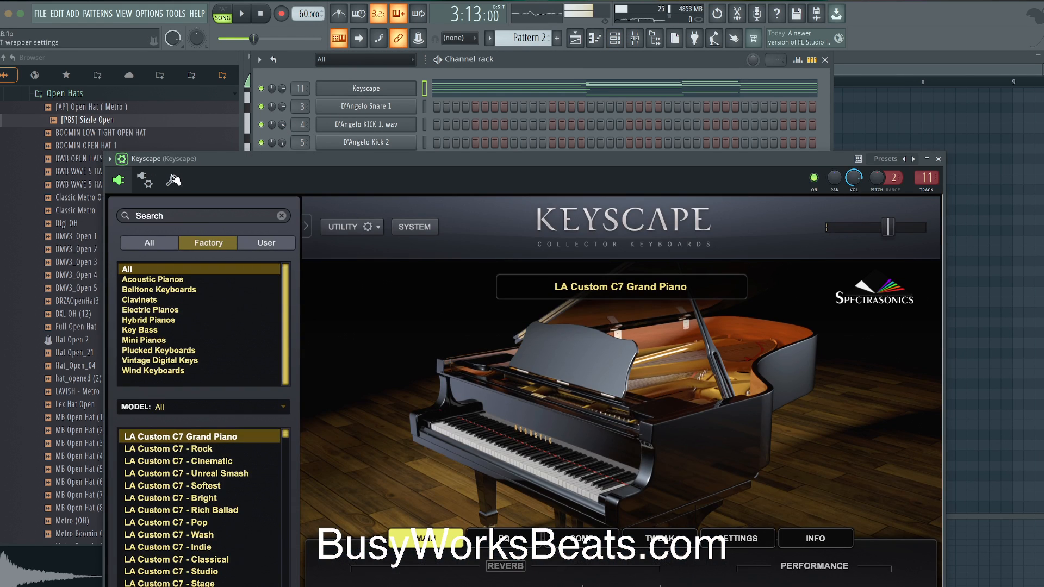
pyautogui.click(121, 159)
pyautogui.moveTo(330, 223); pyautogui.dragTo(330, 211)
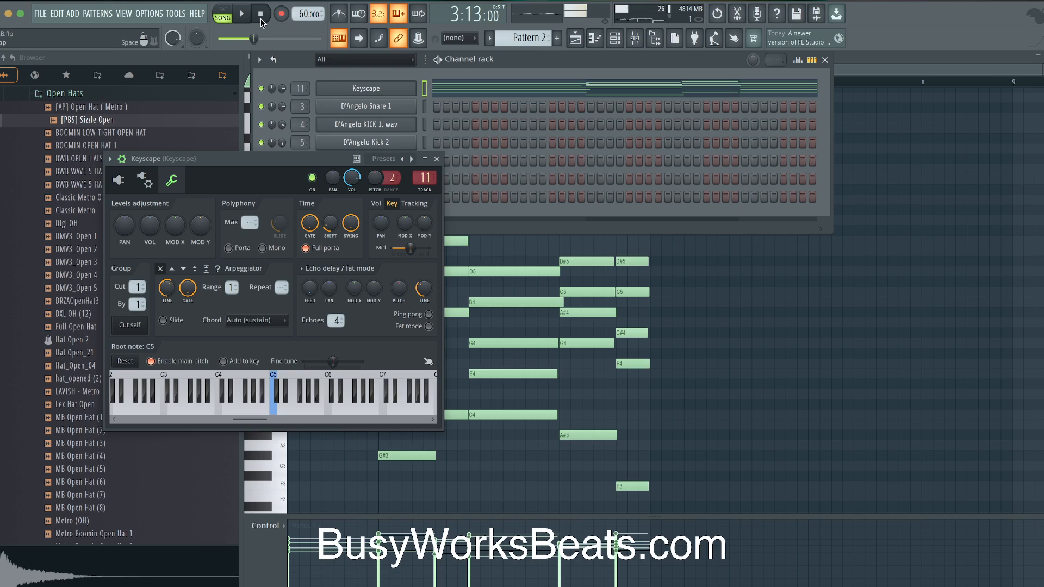
pyautogui.press('space')
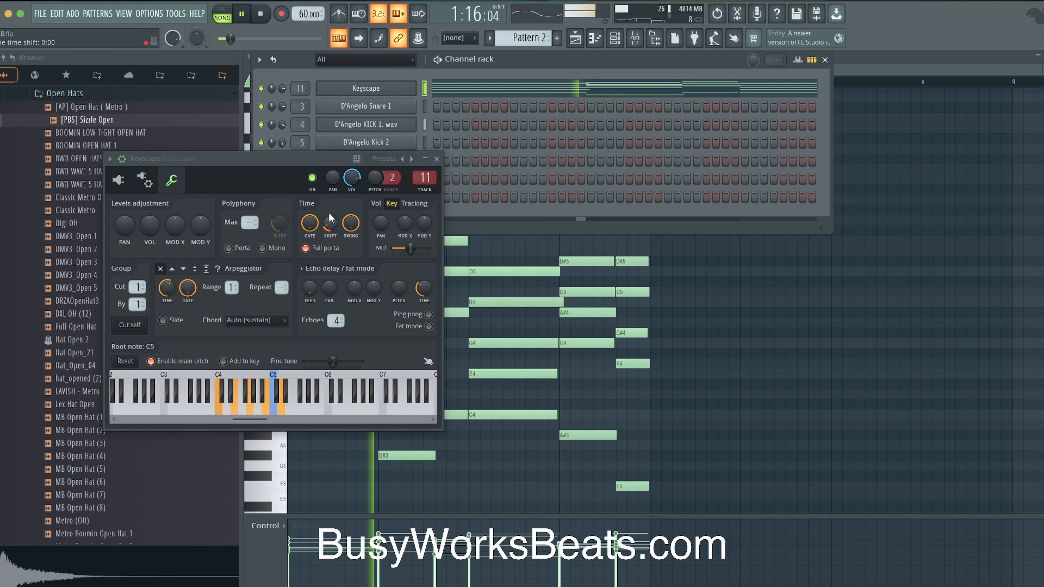
pyautogui.click(436, 158)
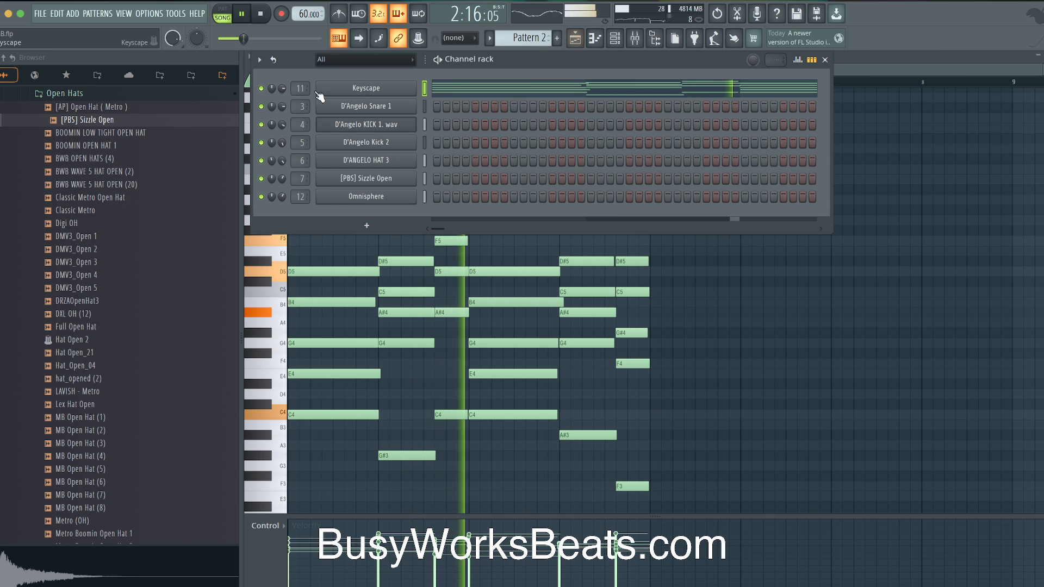
# Review the mixer levels during playback, close the Keyscape piano roll and stop at the playlist arrangement.
pyautogui.click(635, 38)
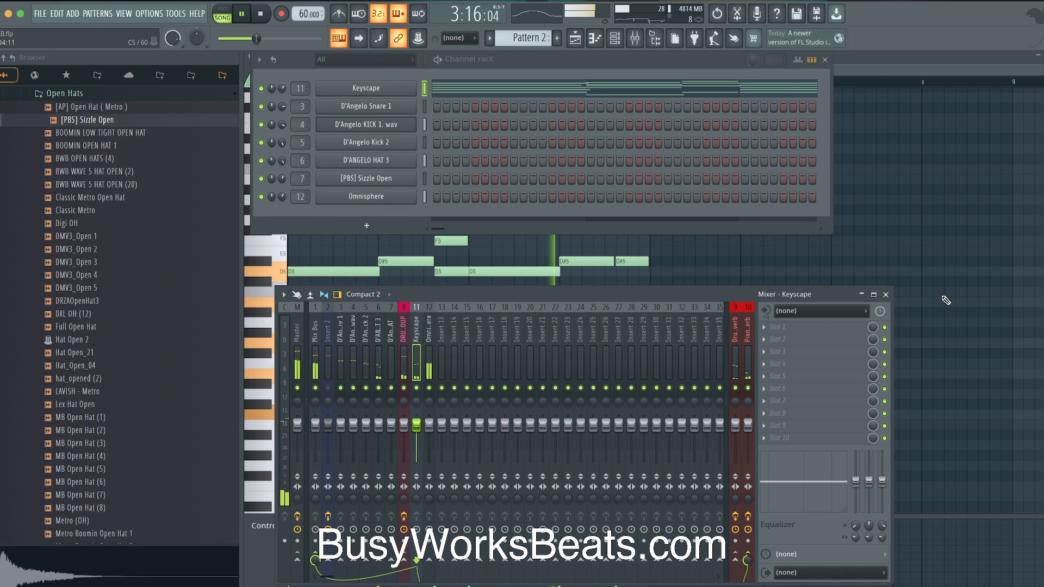
pyautogui.rightClick(944, 240)
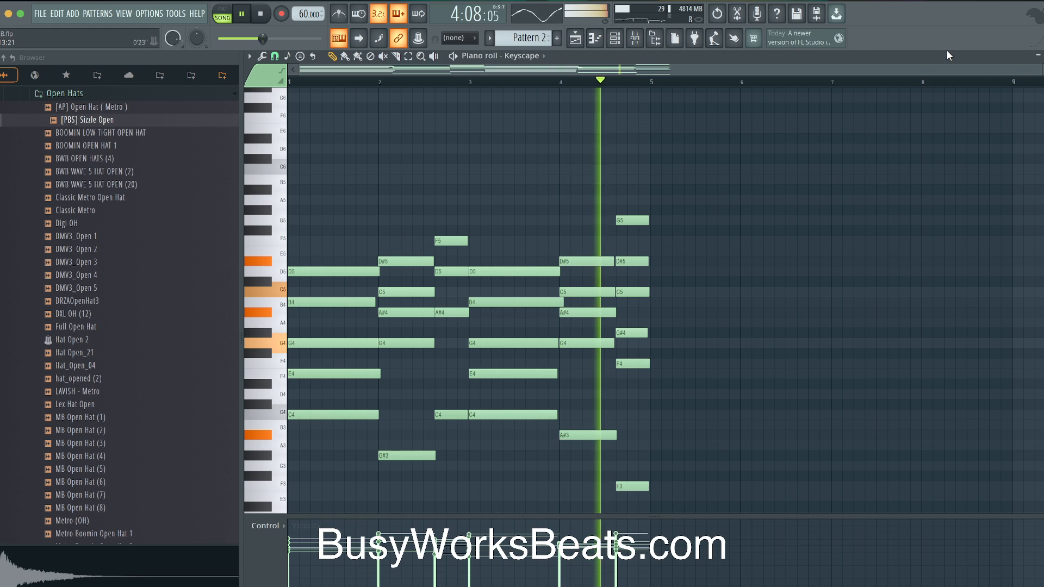
pyautogui.click(1043, 56)
pyautogui.rightClick(874, 248)
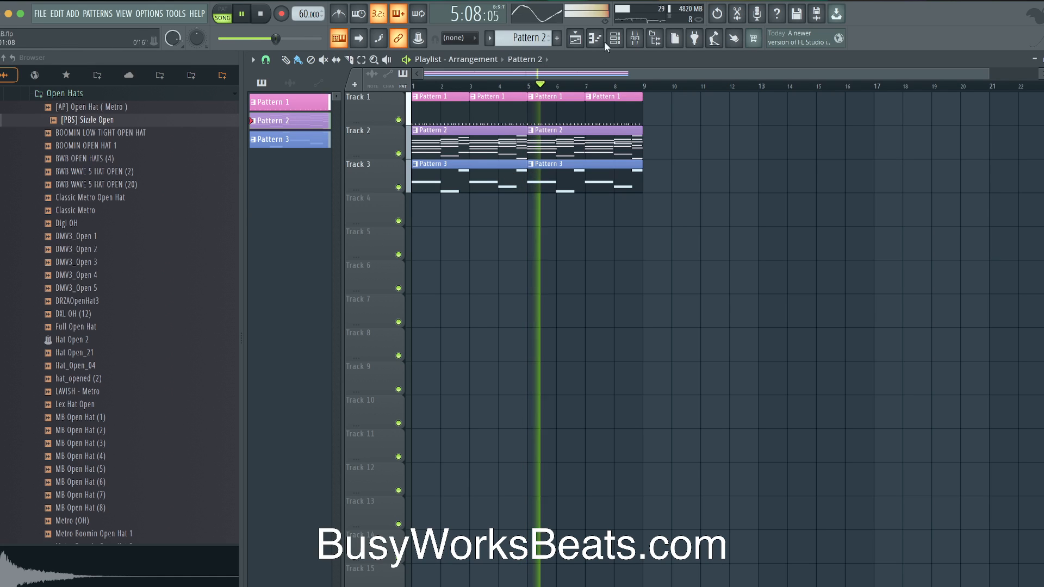
pyautogui.click(635, 38)
pyautogui.press('space')
# Merge the two Pattern 3 clips on Track 3 of the playlist into one continuous pattern clip.
pyautogui.click(433, 274)
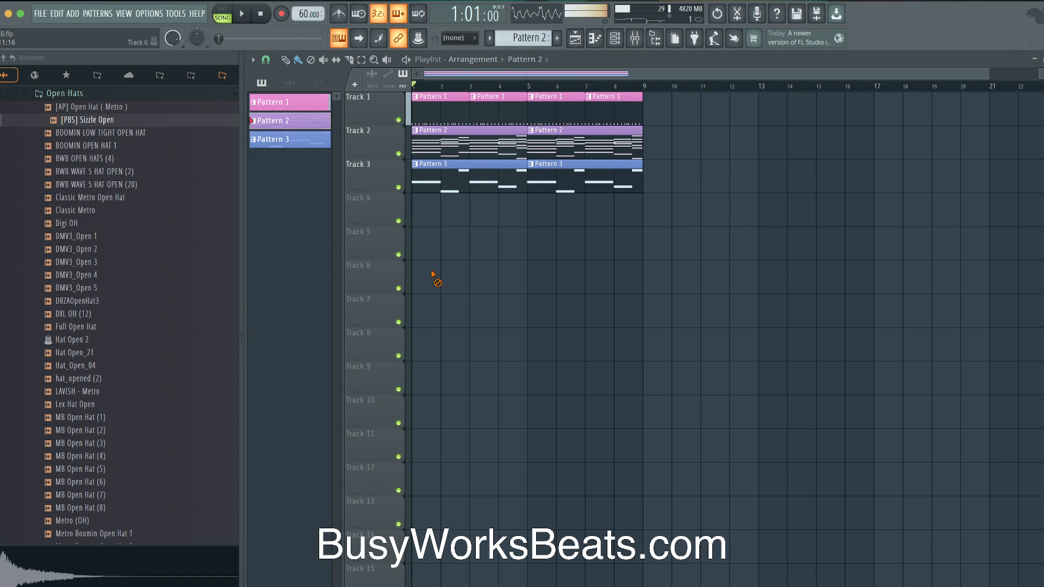
pyautogui.keyDown('shift'); pyautogui.keyDown('super'); pyautogui.click(578, 188); pyautogui.keyUp('super'); pyautogui.keyUp('shift')
pyautogui.press('super+g')
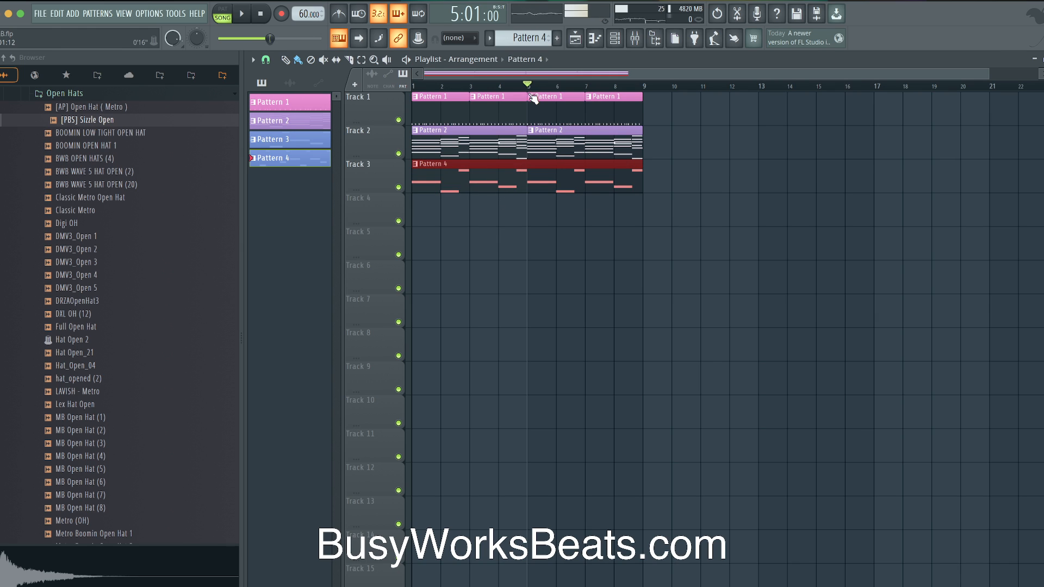
# Replace the C4 note at bar 5 of the merged Omnisphere pattern with short rising G4, A#4 and C5 notes.
pyautogui.doubleClick(530, 178)
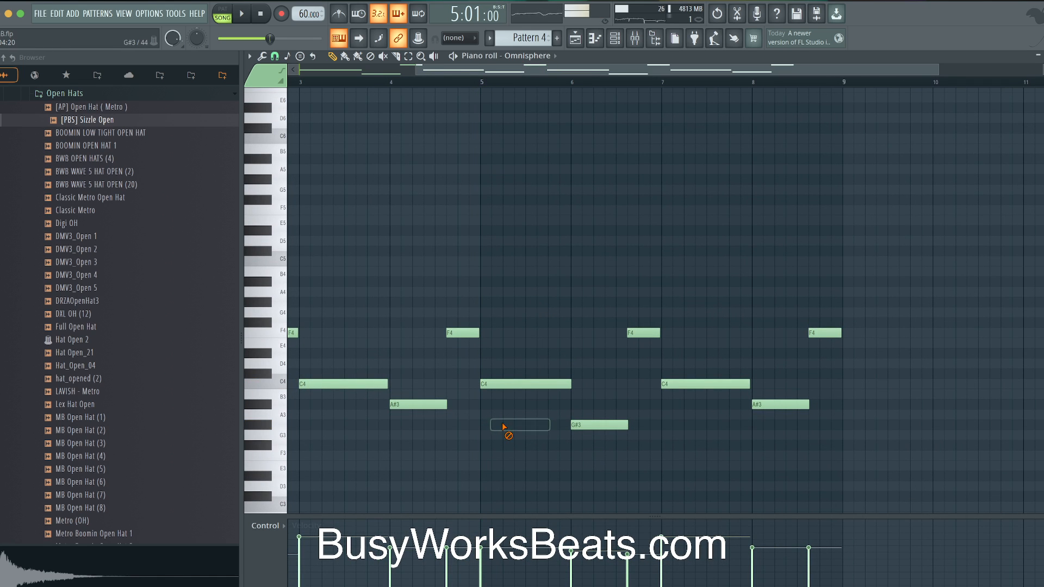
pyautogui.moveTo(496, 387); pyautogui.dragTo(496, 308)
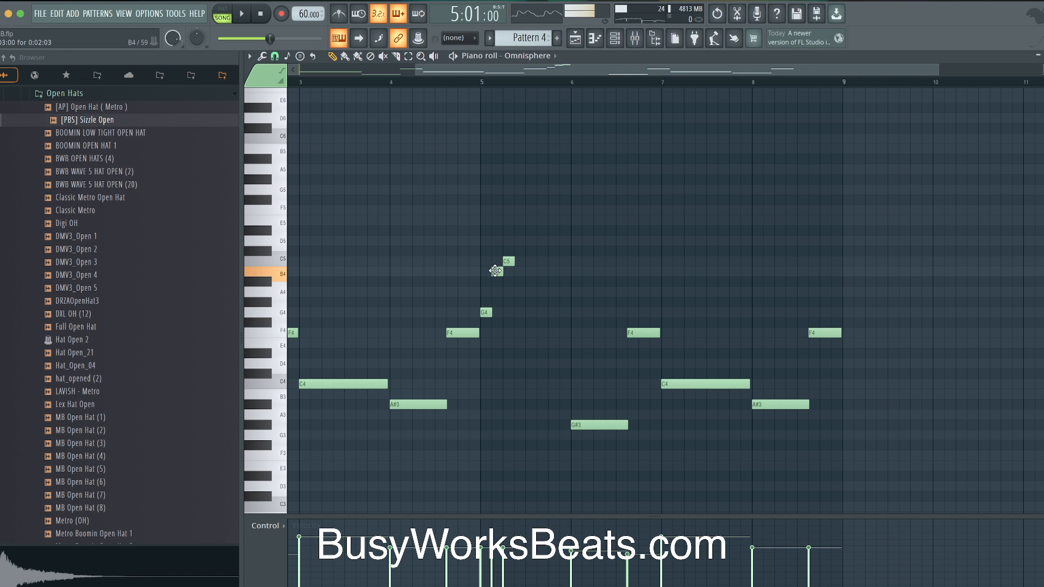
pyautogui.press('space')
pyautogui.press('space')
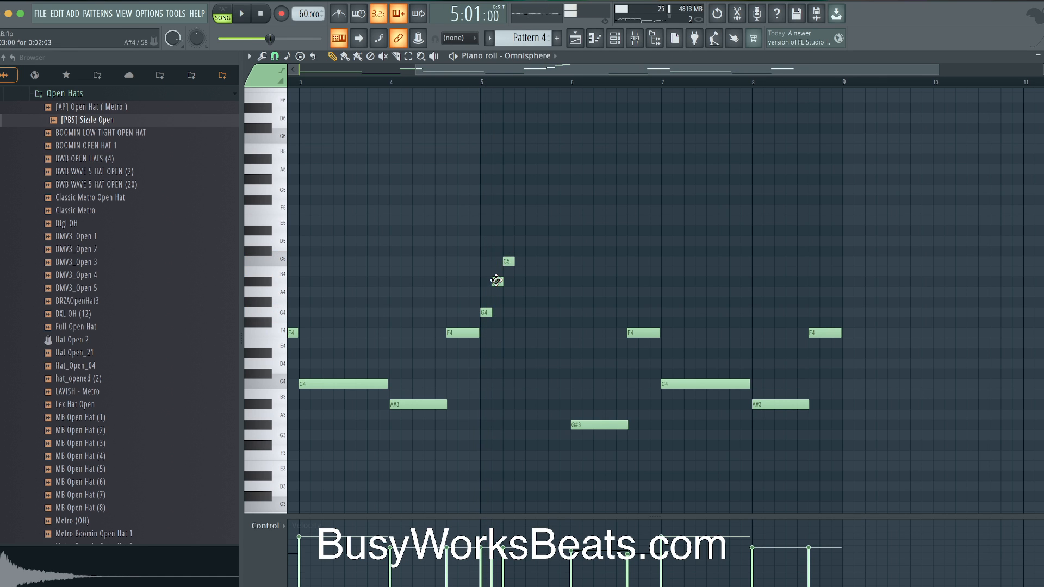
# Tighten the timing of the short notes at bar 5 and settle the middle one on A#4 while auditioning the run.
pyautogui.scroll(3, 496, 281)
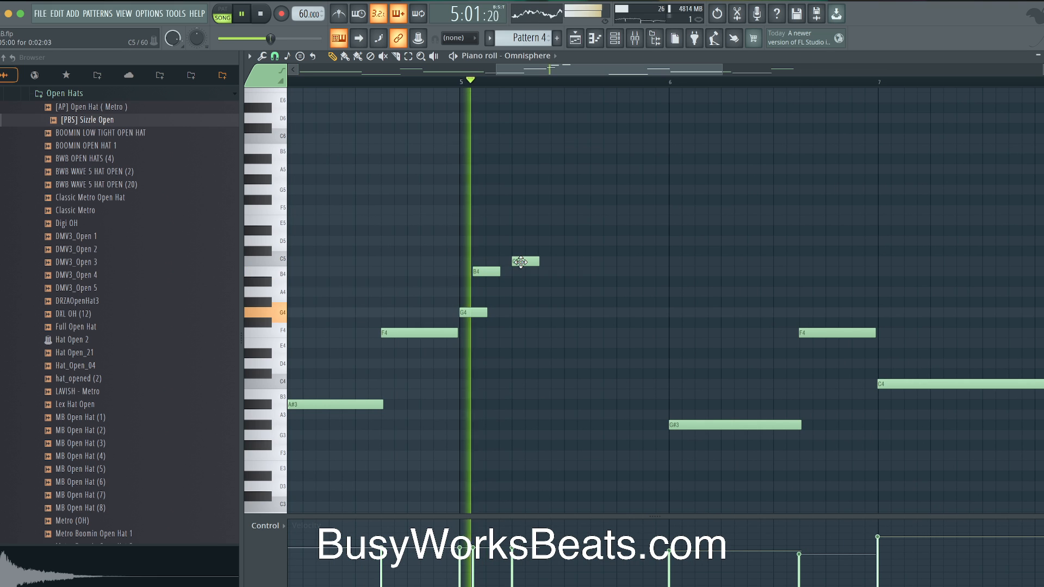
pyautogui.moveTo(524, 262); pyautogui.dragTo(486, 283)
pyautogui.press('space')
pyautogui.press('space')
pyautogui.press('space')
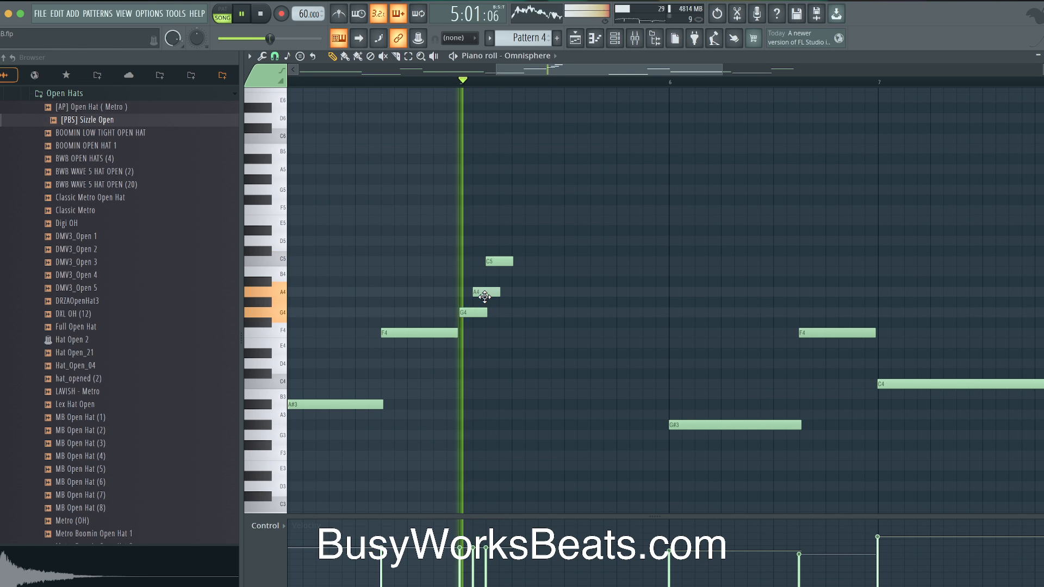
pyautogui.press('space')
pyautogui.press('space')
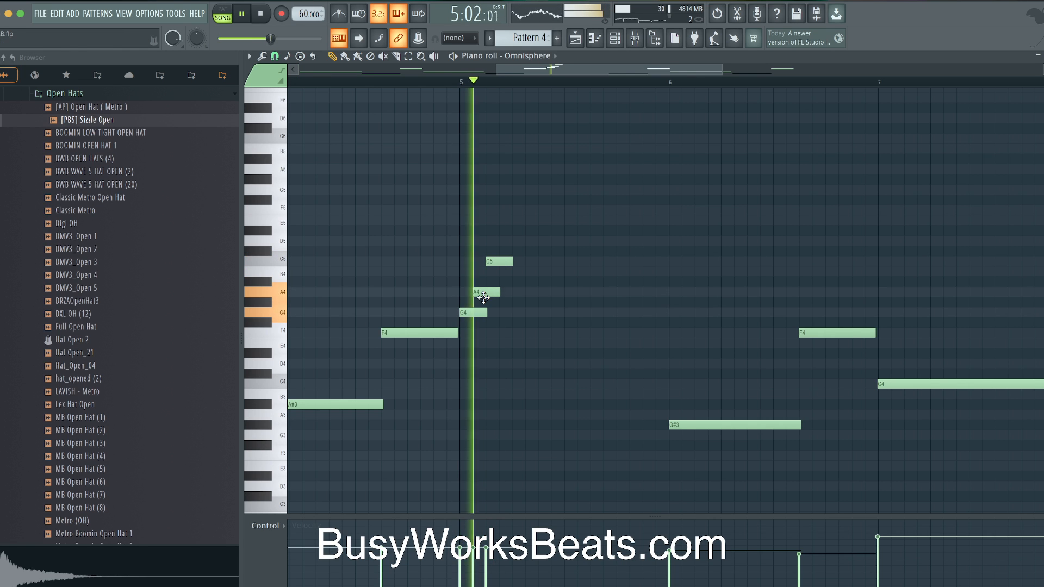
pyautogui.press('space')
pyautogui.press('space')
pyautogui.press('space')
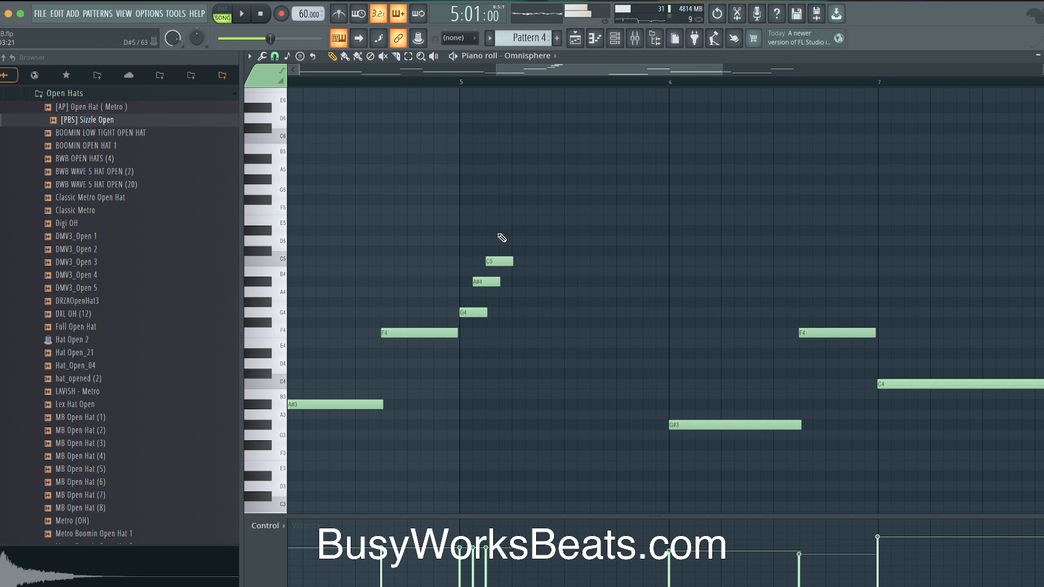
# Extend the rising run at bar 5 with a second C5, a slightly delayed D5 and a short D#5, auditioning it.
pyautogui.press('space')
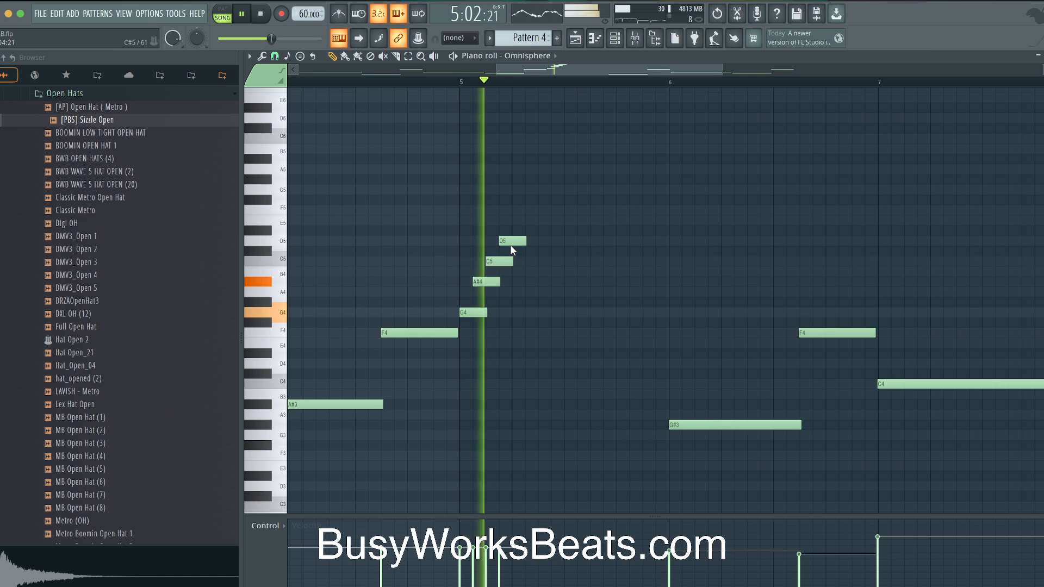
pyautogui.press('space')
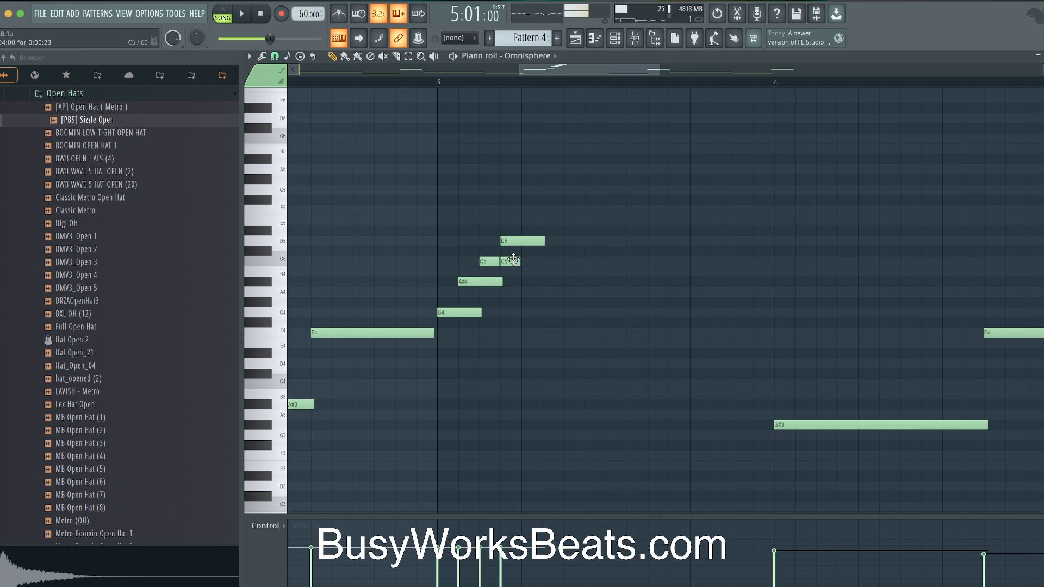
pyautogui.moveTo(511, 240); pyautogui.dragTo(516, 239)
pyautogui.press('space')
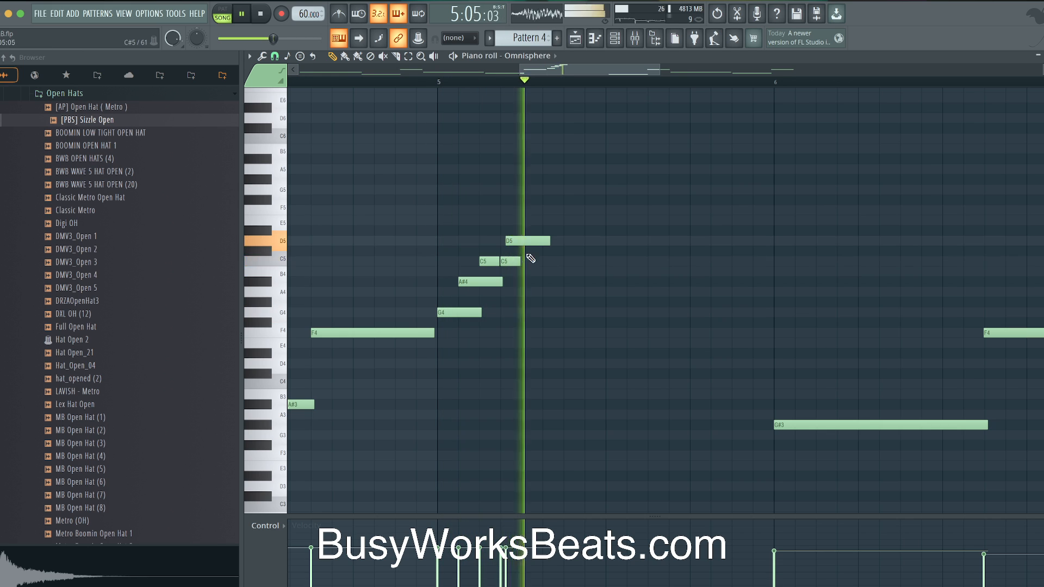
pyautogui.press('space')
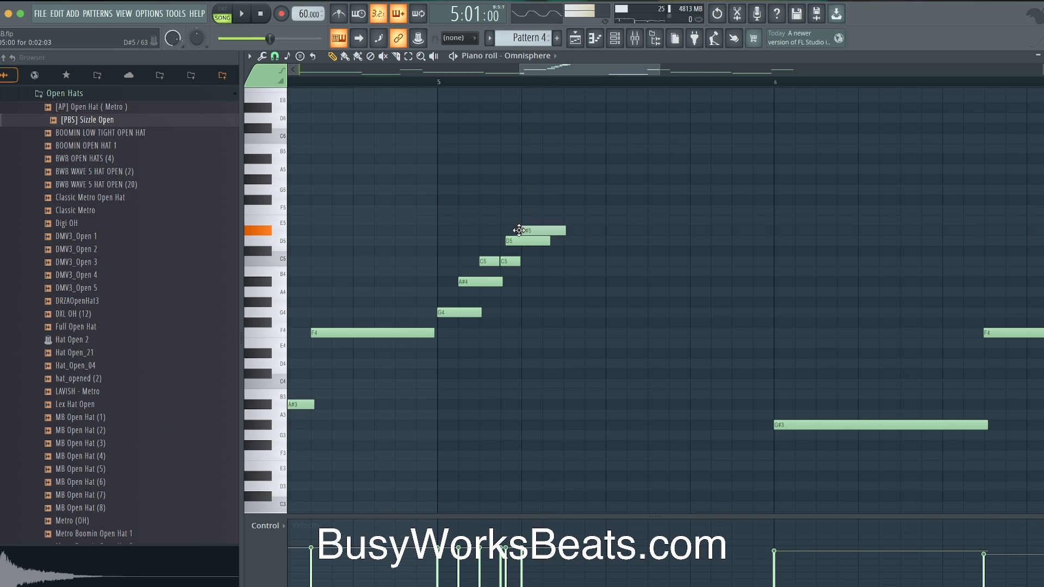
pyautogui.press('space')
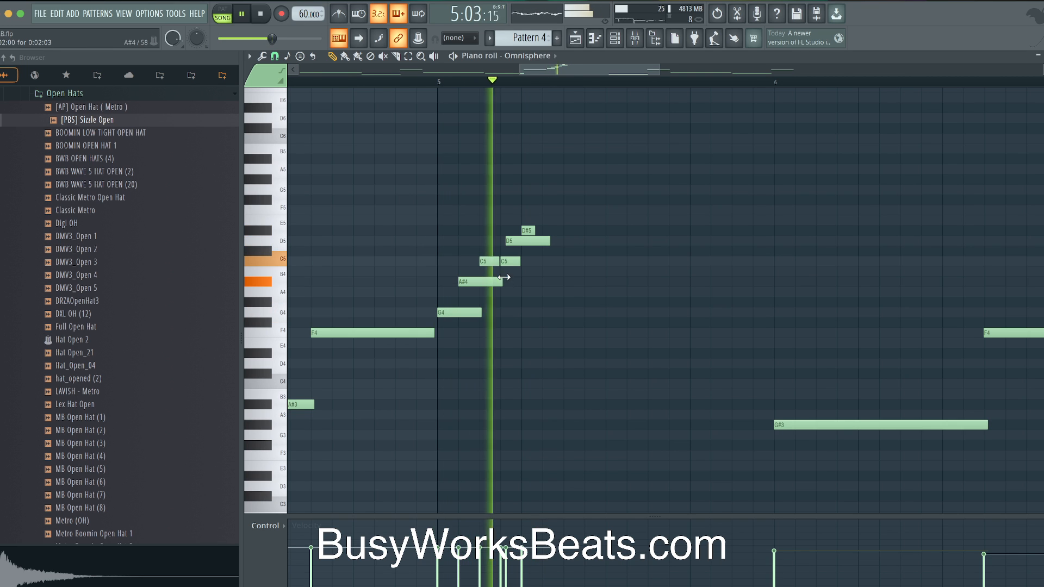
# Add a third C5 and a G4 after the D#5 in the bar 5 run, lengthening that C5 and auditioning the phrase.
pyautogui.press('space')
pyautogui.press('space')
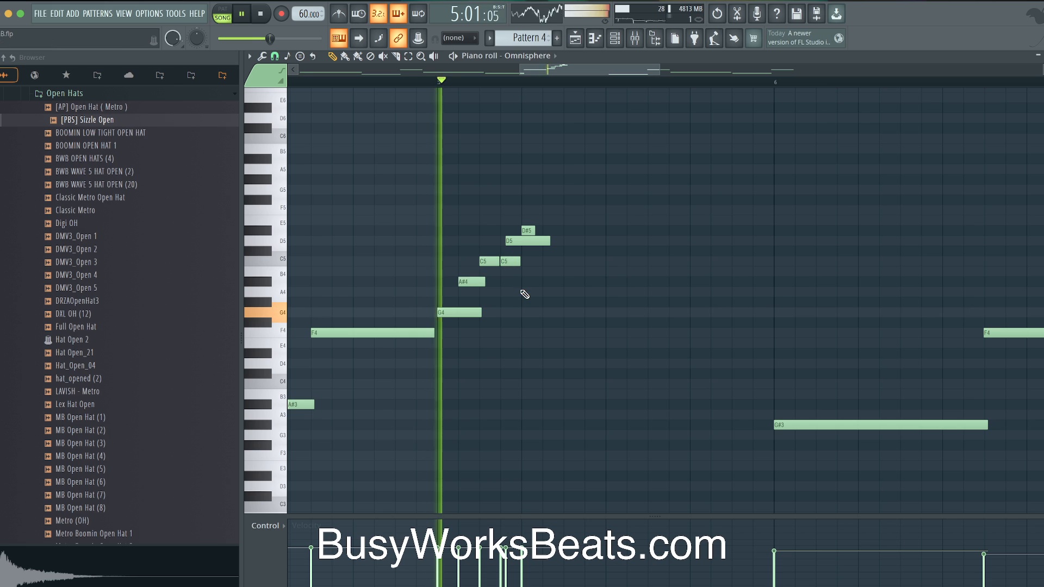
pyautogui.press('space')
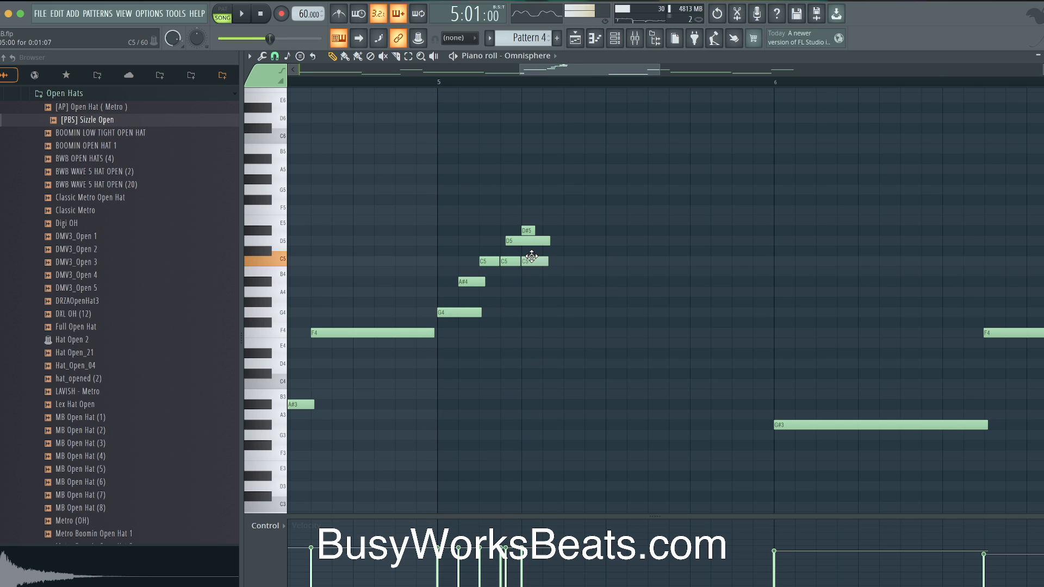
pyautogui.moveTo(532, 256); pyautogui.dragTo(552, 256)
pyautogui.press('space')
pyautogui.press('space')
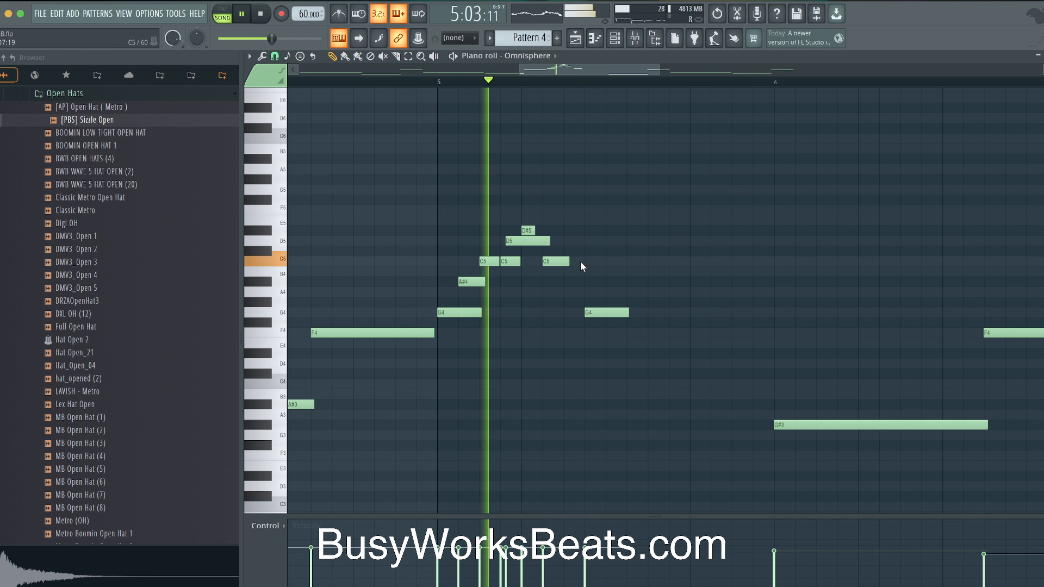
pyautogui.moveTo(569, 261); pyautogui.dragTo(580, 261)
# Continue the run toward bar 6 with A#4, G#4, G4 and F4 notes, checking it by playback.
pyautogui.press('space')
pyautogui.press('space')
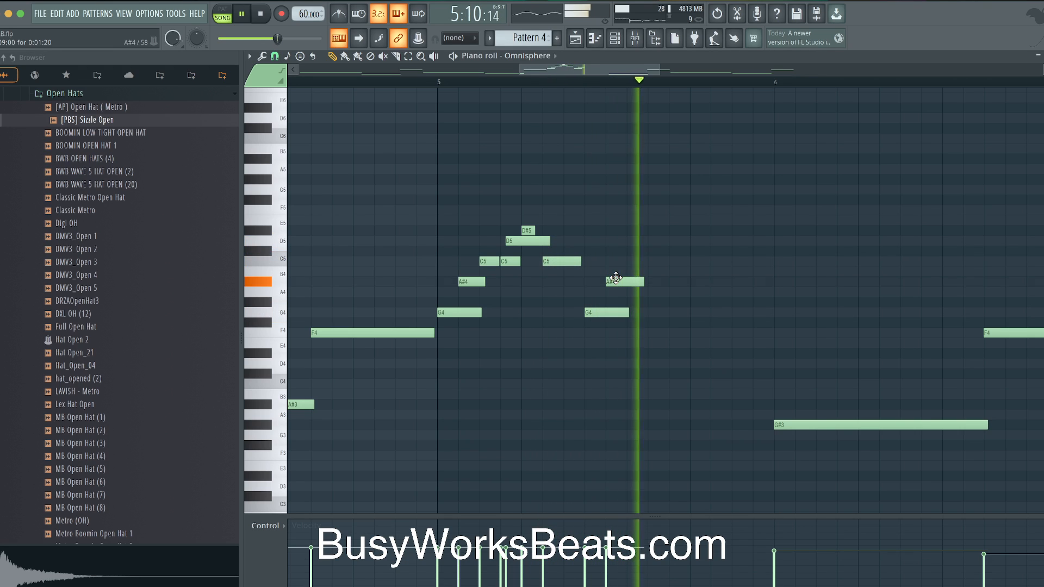
pyautogui.press('space')
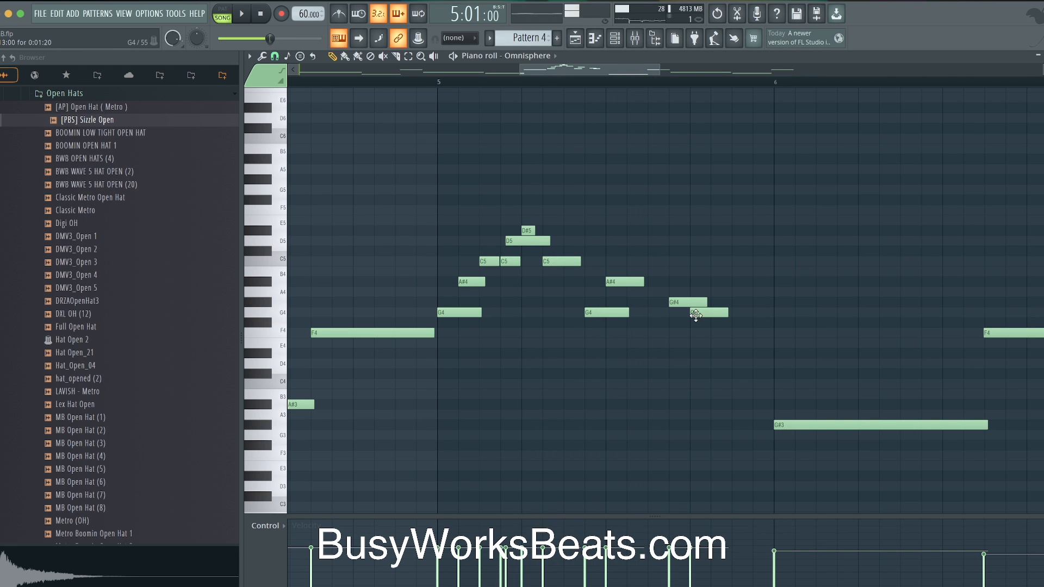
pyautogui.press('space')
pyautogui.moveTo(723, 342); pyautogui.dragTo(702, 332)
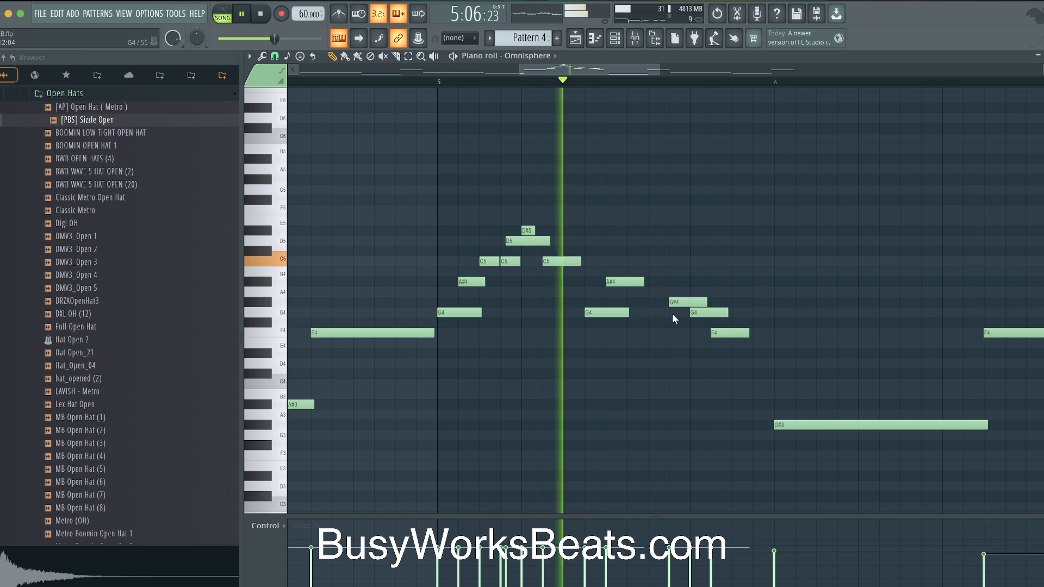
pyautogui.press('space')
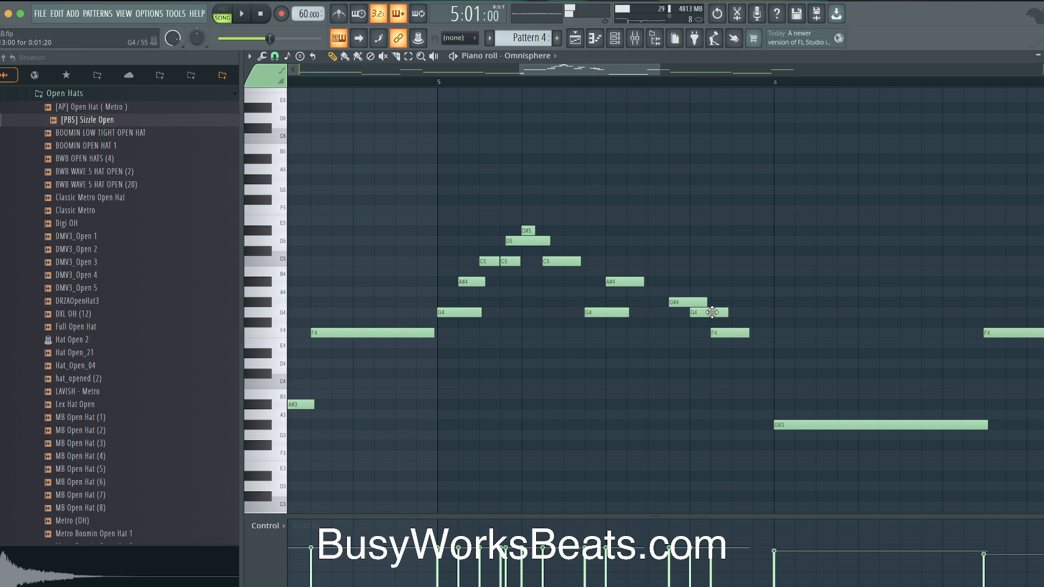
# Set the piano roll snap to 1/2 step and pull the closing G4 and F4 closer behind the G#4.
pyautogui.click(275, 56)
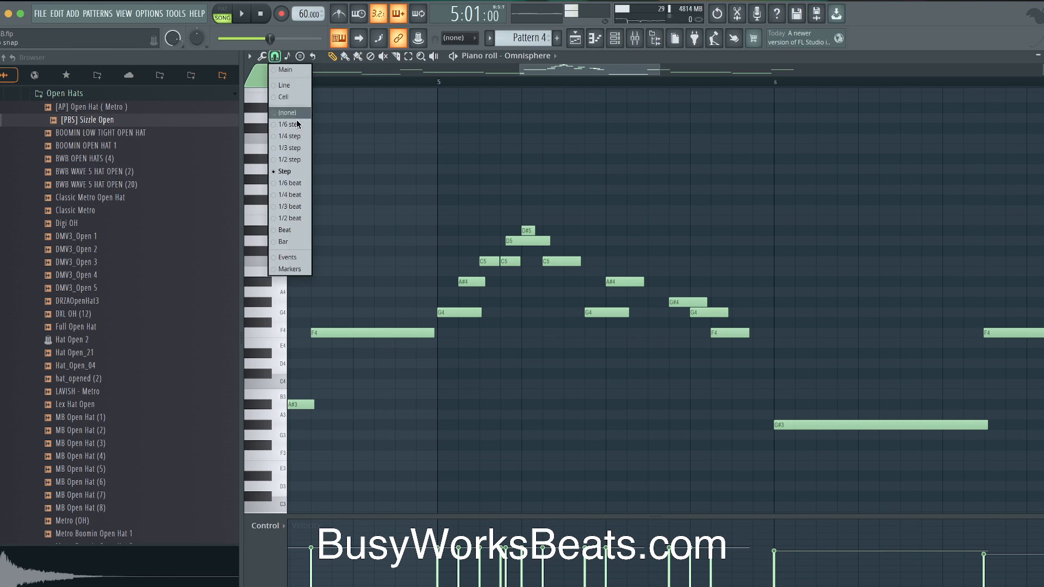
pyautogui.click(293, 159)
pyautogui.scroll(1, 776, 357)
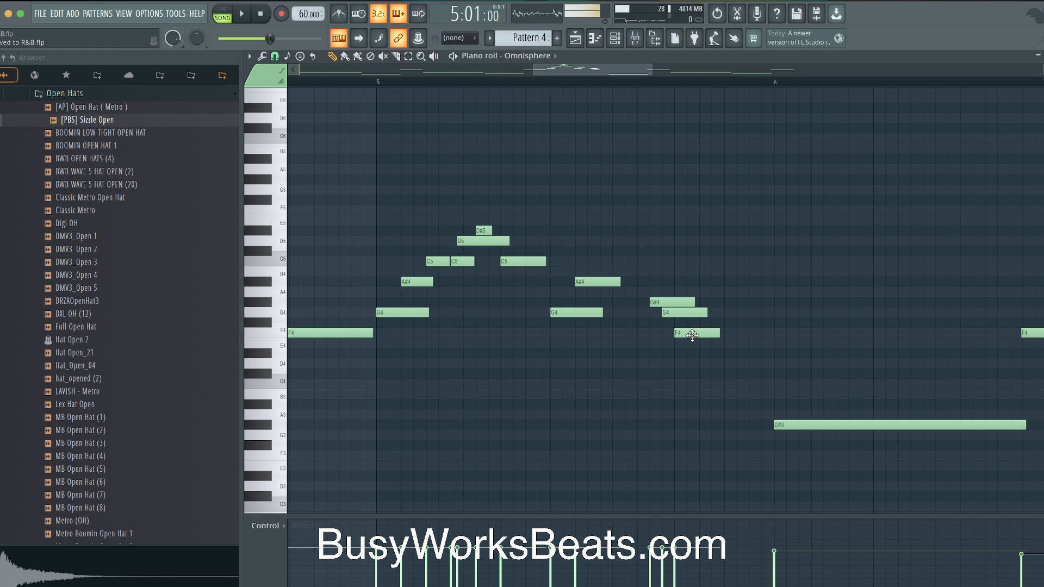
pyautogui.scroll(1, 692, 335)
pyautogui.press('space')
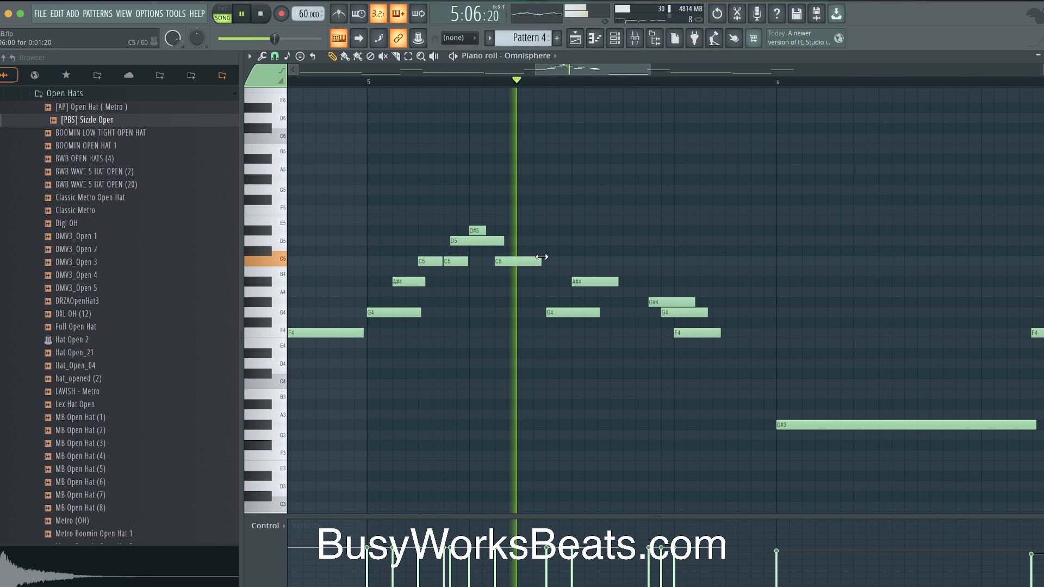
# Add a short G#4 leading into a slightly delayed, longer A#4, shorten the G4 before it and extend the last C5 to meet that G4.
pyautogui.press('space')
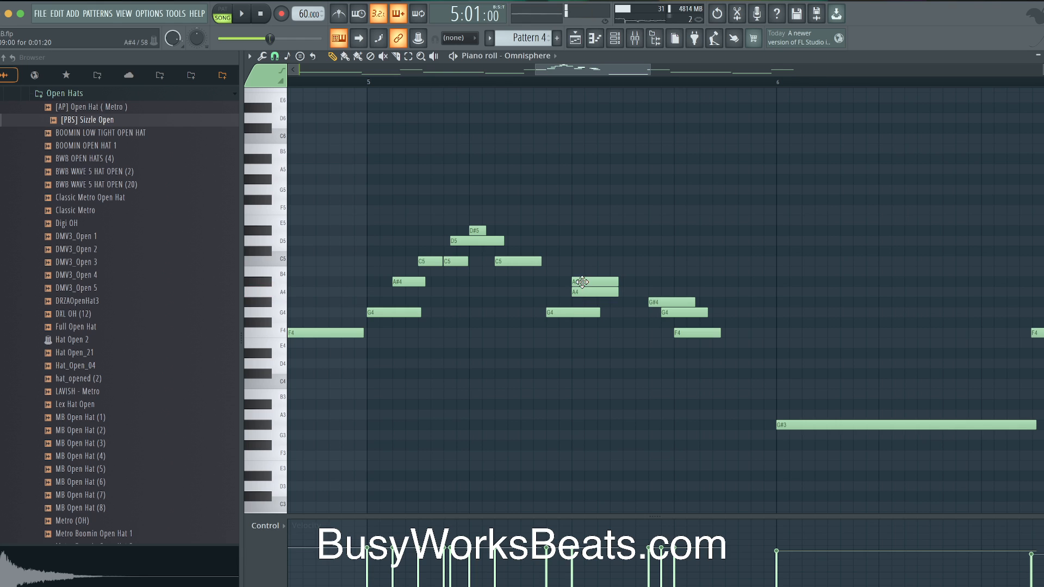
pyautogui.hotkey('shift', 'Down')
pyautogui.press('space')
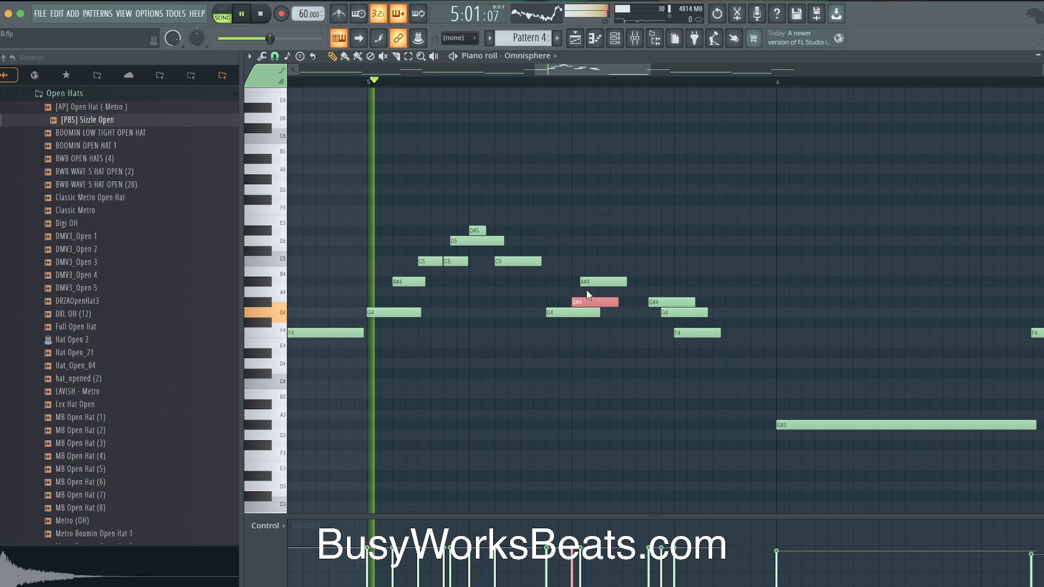
pyautogui.moveTo(598, 313); pyautogui.dragTo(647, 282)
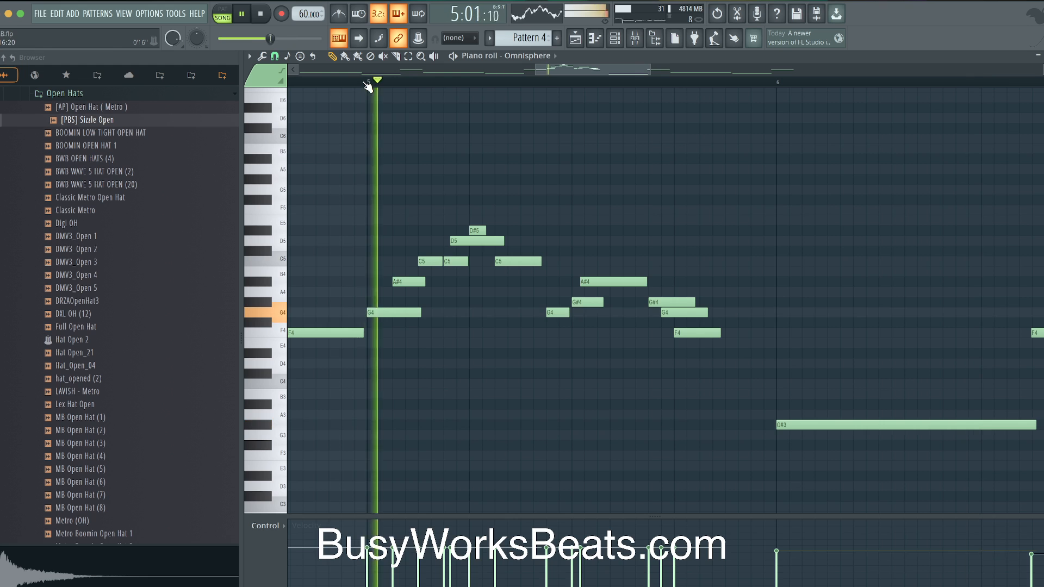
pyautogui.scroll(-2, 518, 191)
pyautogui.moveTo(532, 259); pyautogui.dragTo(538, 260)
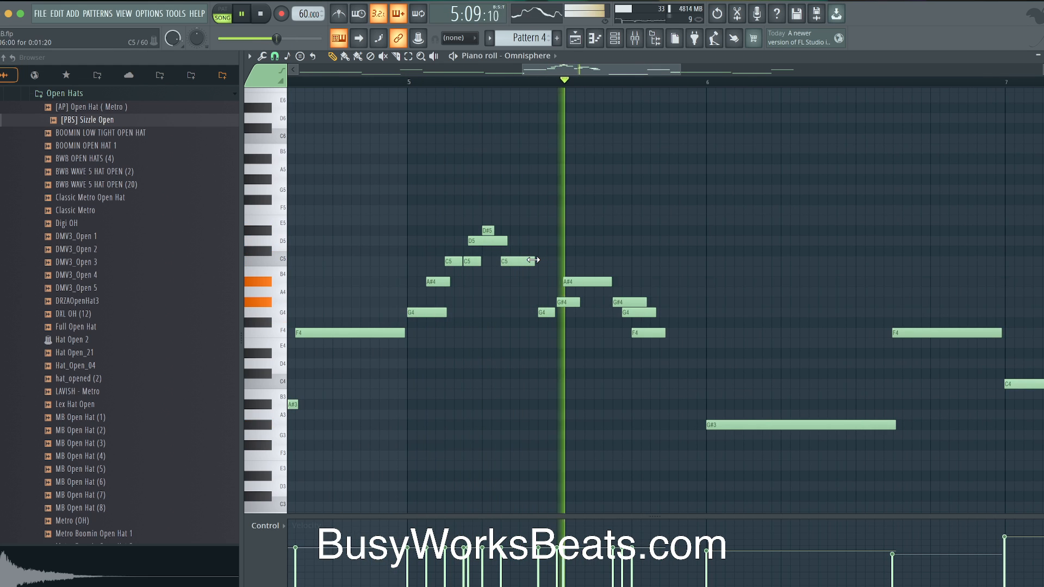
# Lengthen the F4 ending the run and add a D#4 after it that leads into bar 6.
pyautogui.scroll(-2, 538, 260)
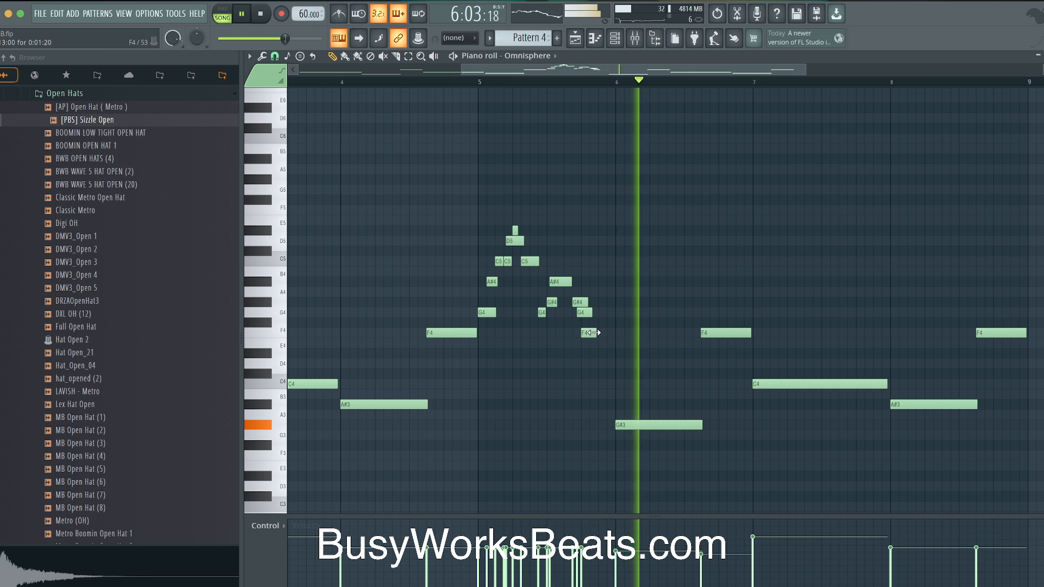
pyautogui.moveTo(596, 333); pyautogui.dragTo(605, 333)
pyautogui.press('space')
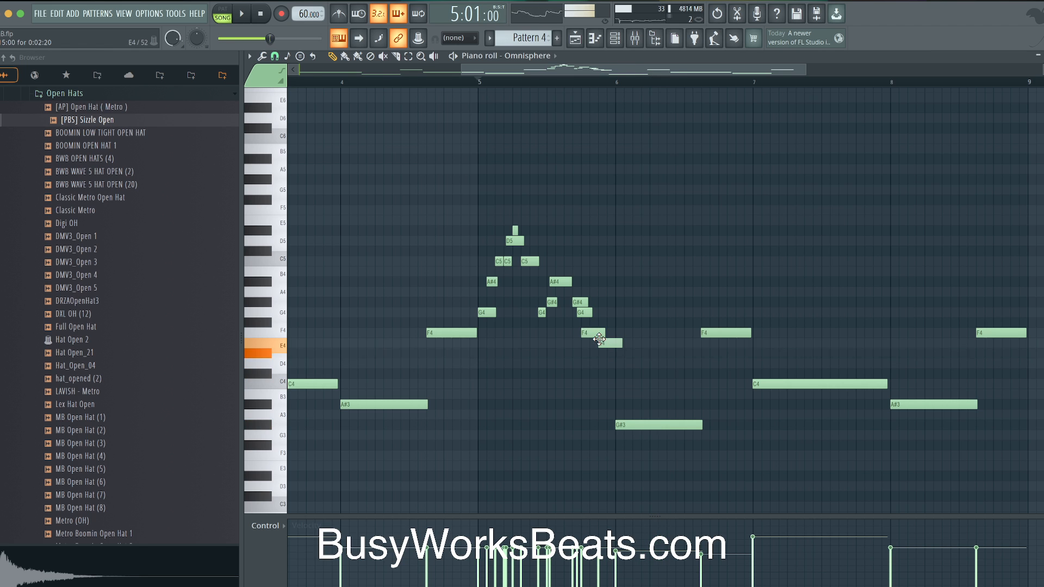
pyautogui.press('space')
pyautogui.scroll(2, 594, 373)
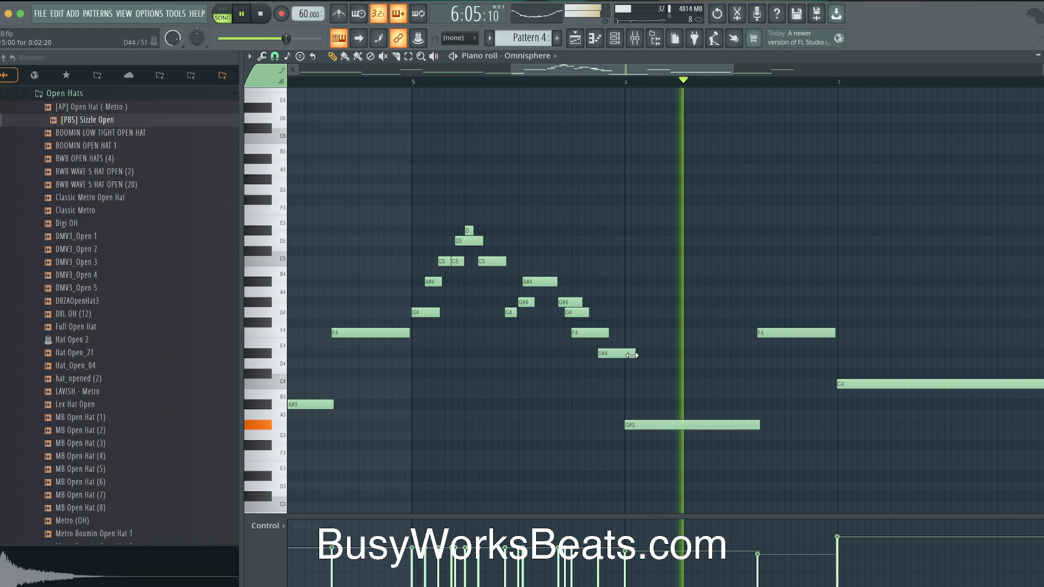
pyautogui.press('space')
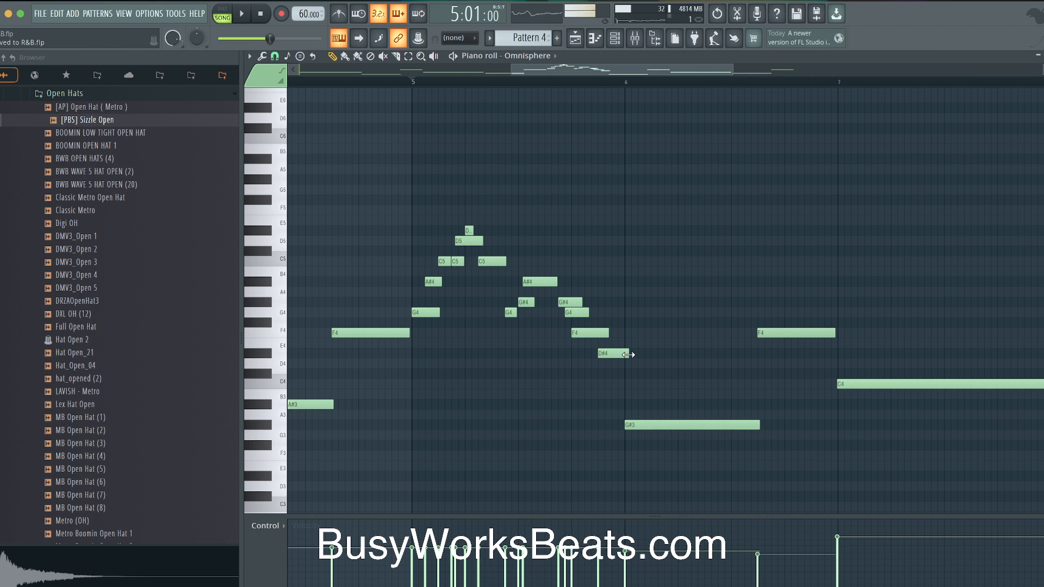
# Add a short B4 ornament above the second A#4 of the run and audition the complete phrase.
pyautogui.scroll(-3, 628, 355)
pyautogui.press('space')
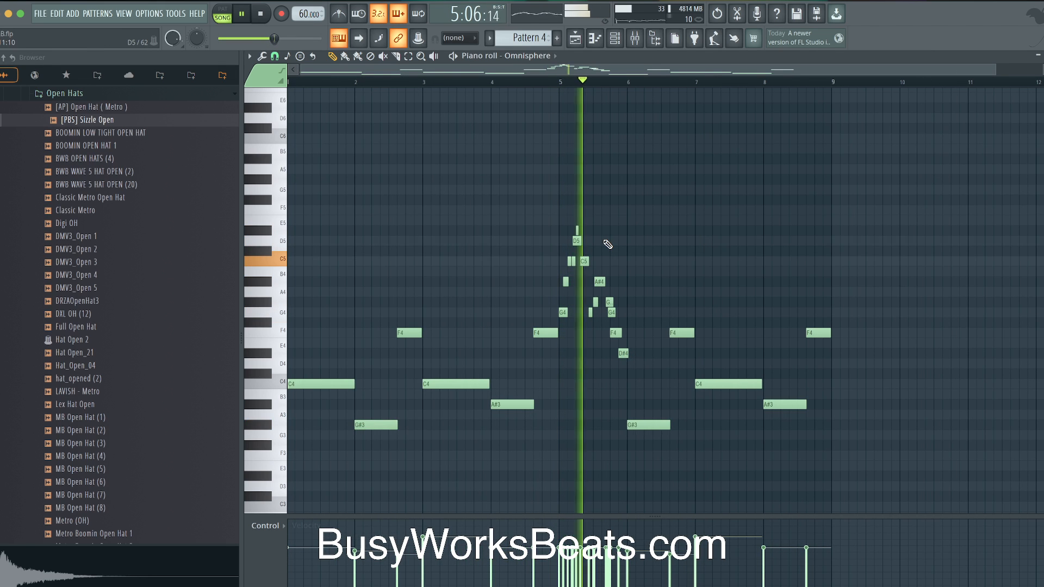
pyautogui.scroll(3, 604, 255)
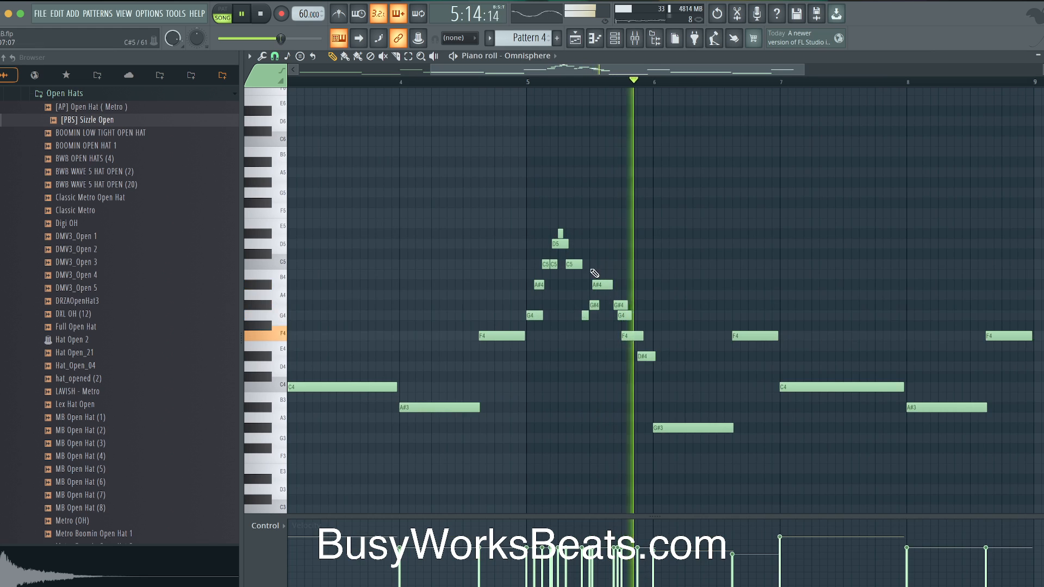
pyautogui.press('space')
pyautogui.scroll(2, 594, 273)
pyautogui.press('space')
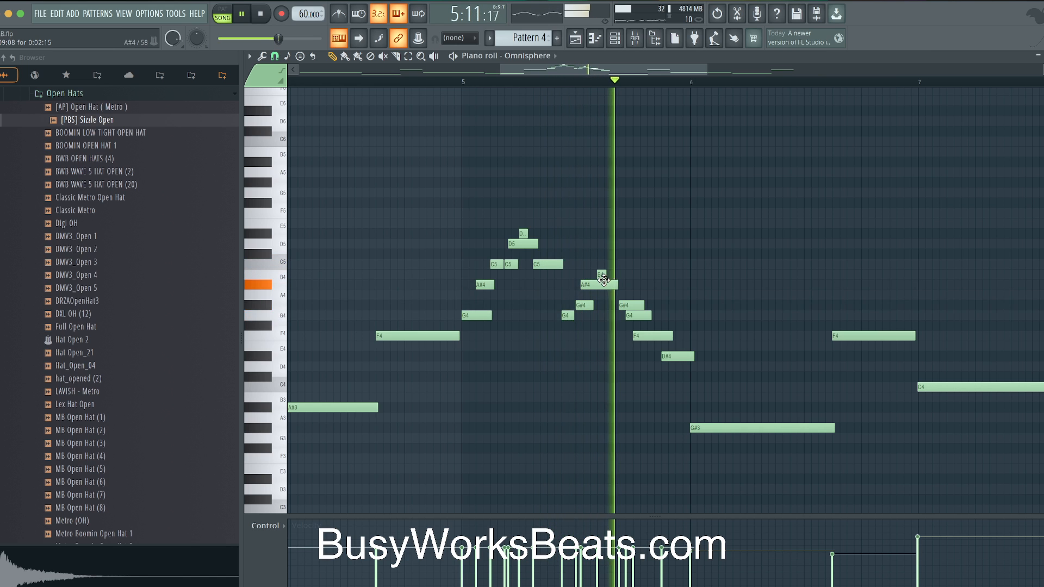
pyautogui.scroll(-2, 605, 282)
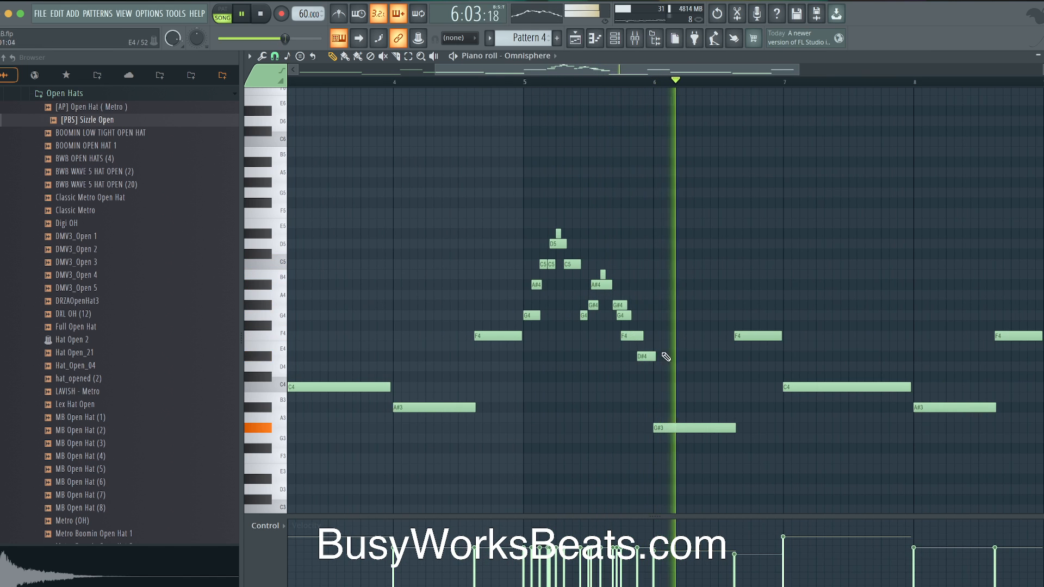
pyautogui.scroll(-2, 666, 356)
# Try the whole bar 5 run one octave higher, then return it to its original octave.
pyautogui.press('space')
pyautogui.moveTo(676, 377); pyautogui.dragTo(588, 214)
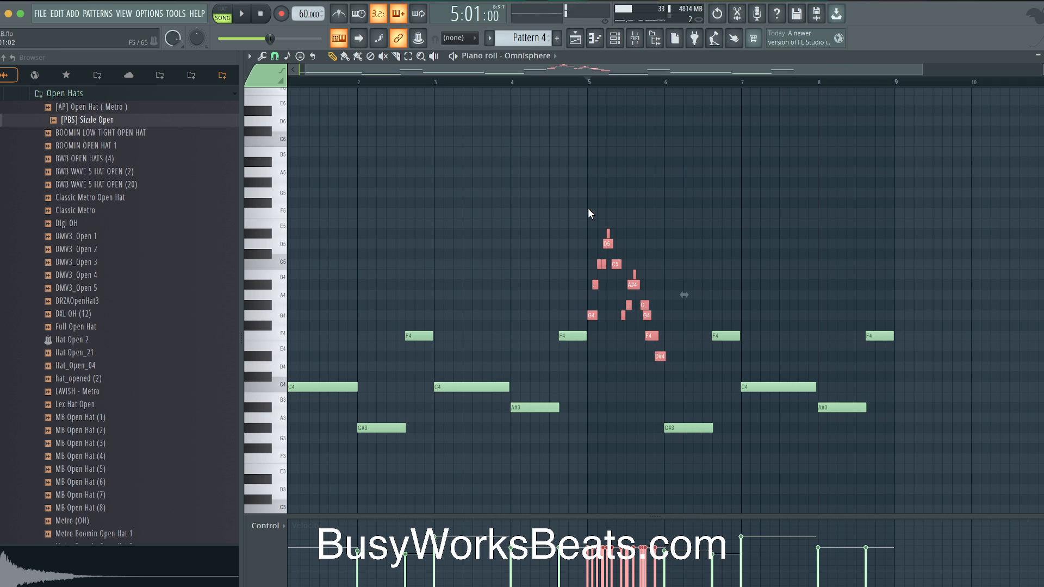
pyautogui.hotkey('ctrl', 'Up')
pyautogui.press('space')
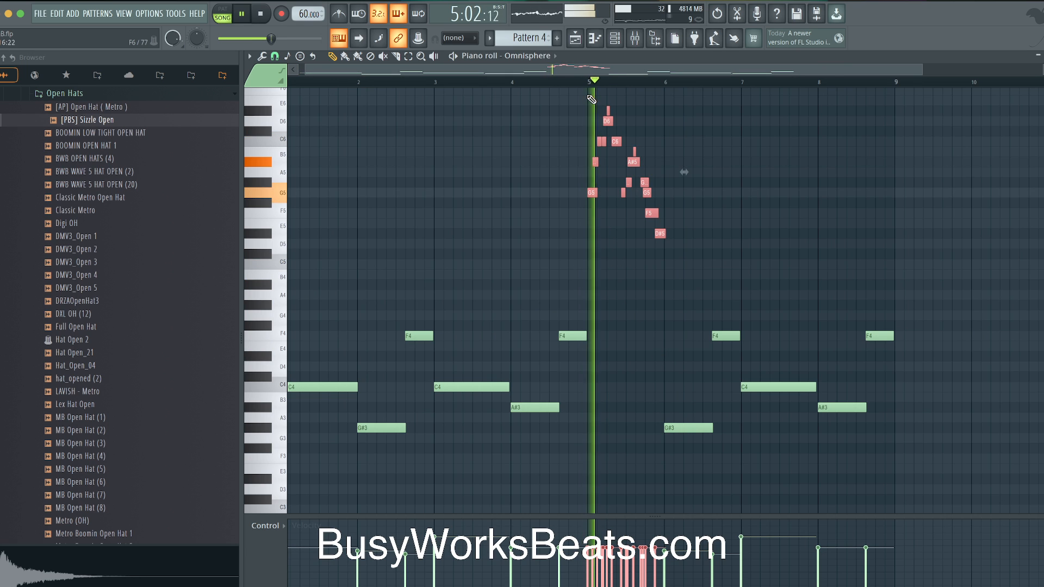
pyautogui.press('space')
pyautogui.hotkey('ctrl', 'Down')
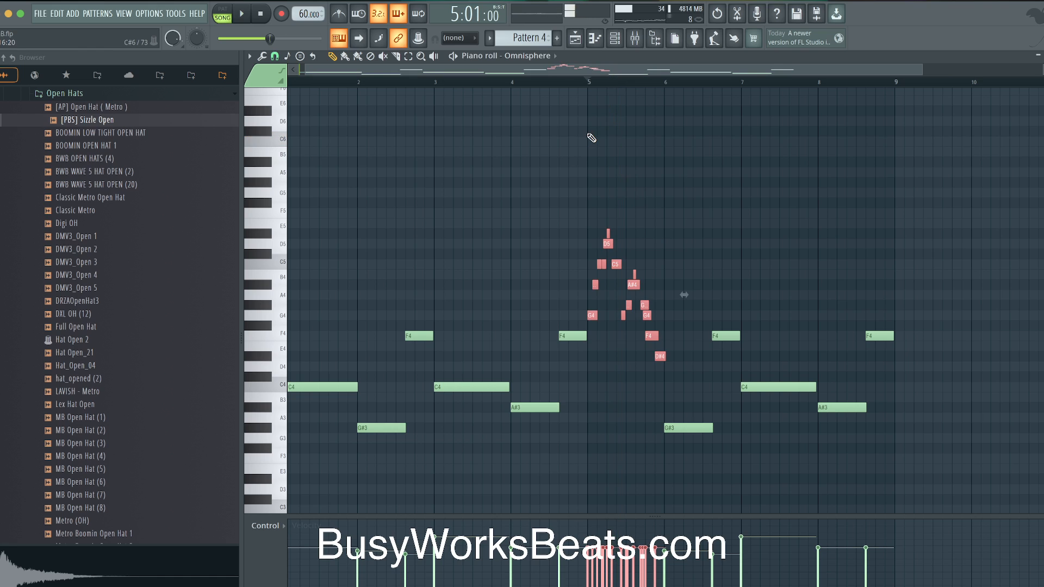
# Play the finished run, return to the playlist and save the project.
pyautogui.press('space')
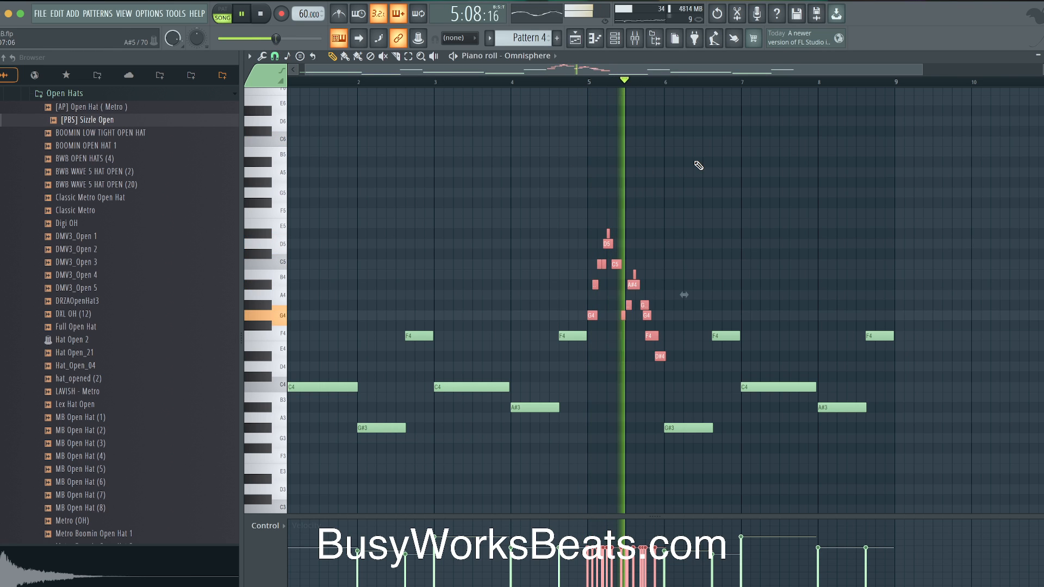
pyautogui.press('F5')
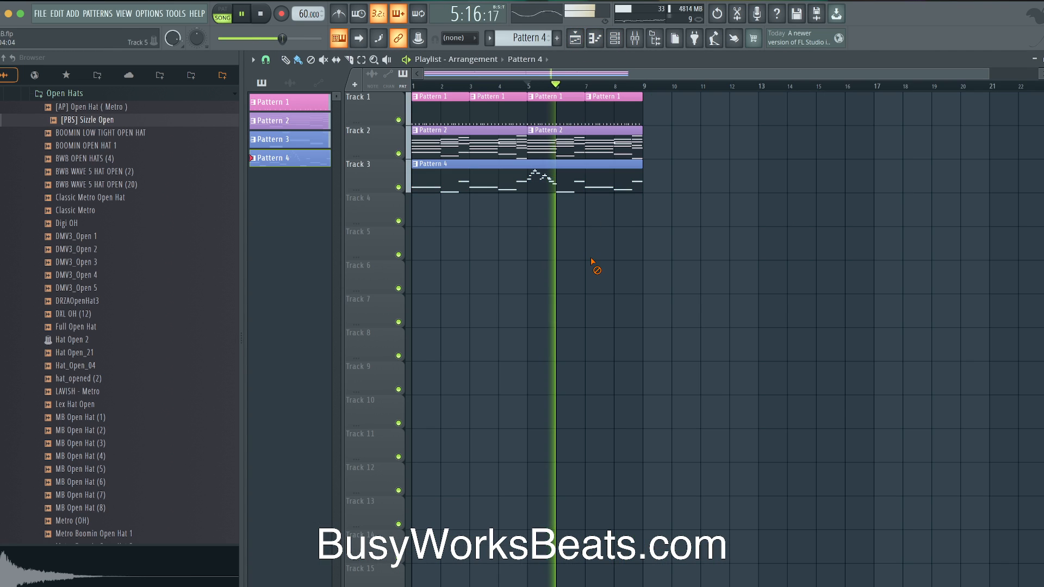
pyautogui.hotkey('ctrl', 's')
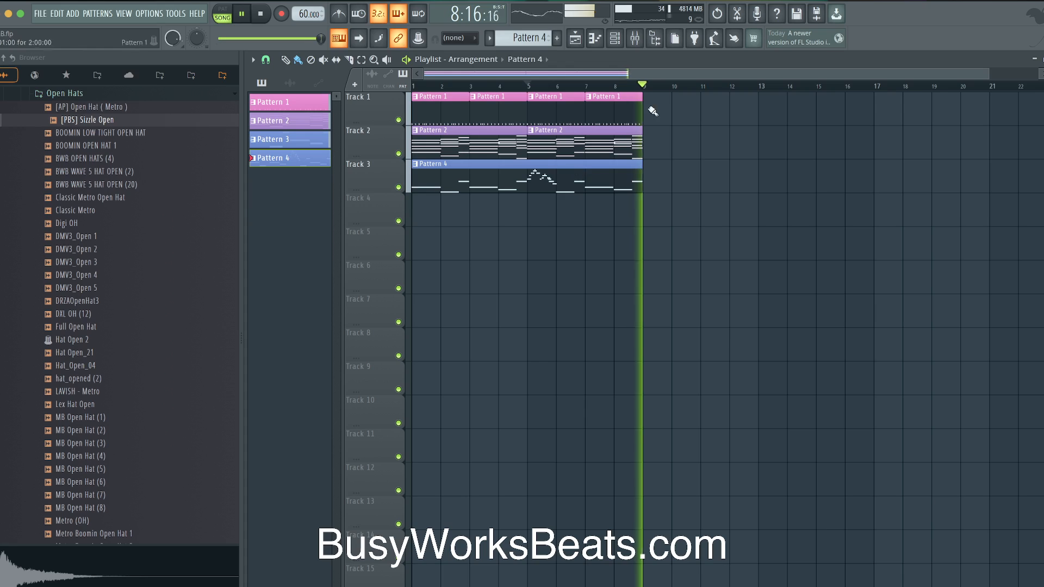
pyautogui.press('F9')
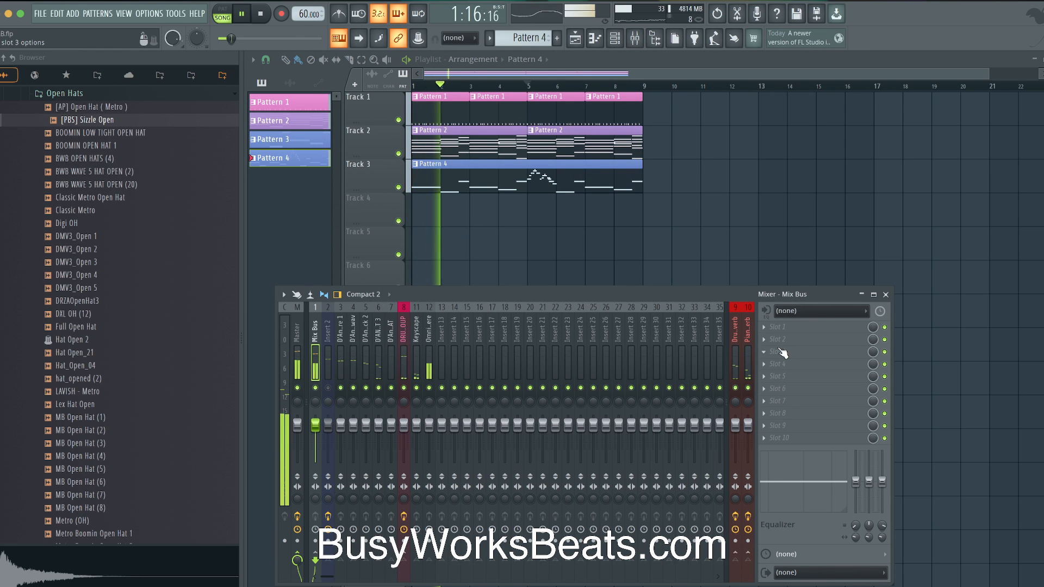
pyautogui.click(790, 331)
pyautogui.moveTo(788, 339)
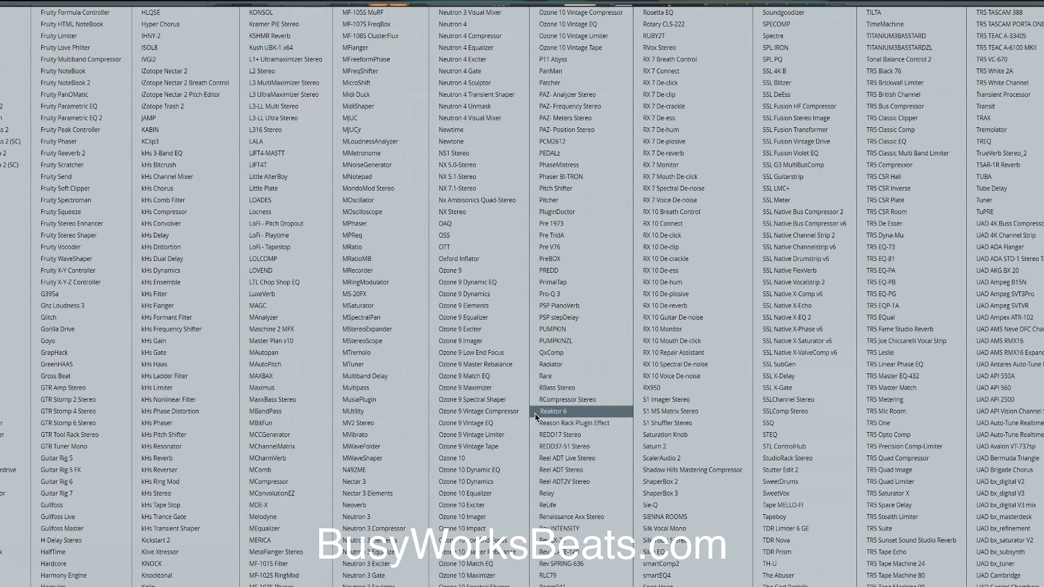
pyautogui.click(535, 413)
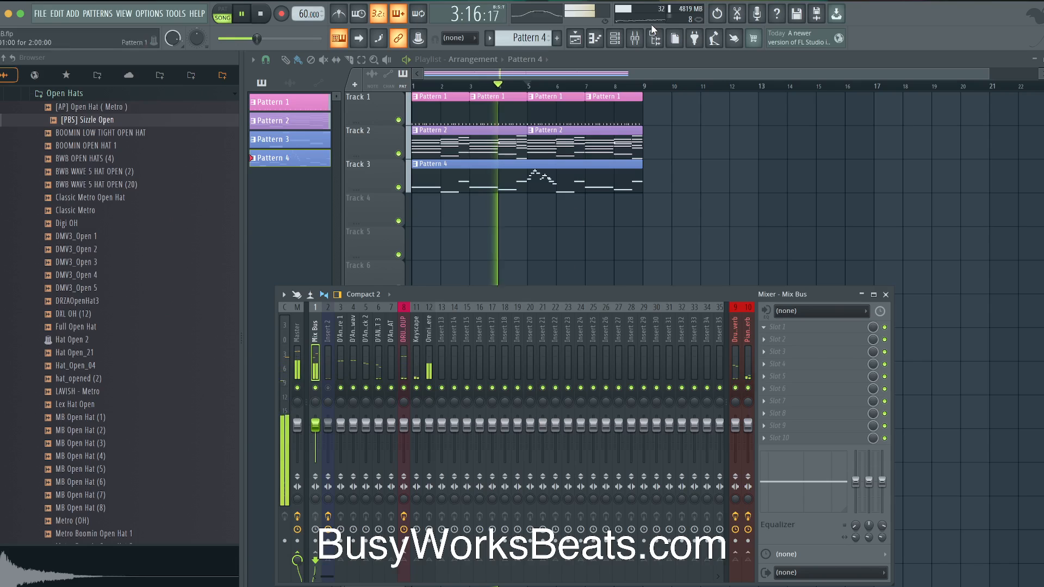
pyautogui.click(616, 40)
pyautogui.click(510, 241)
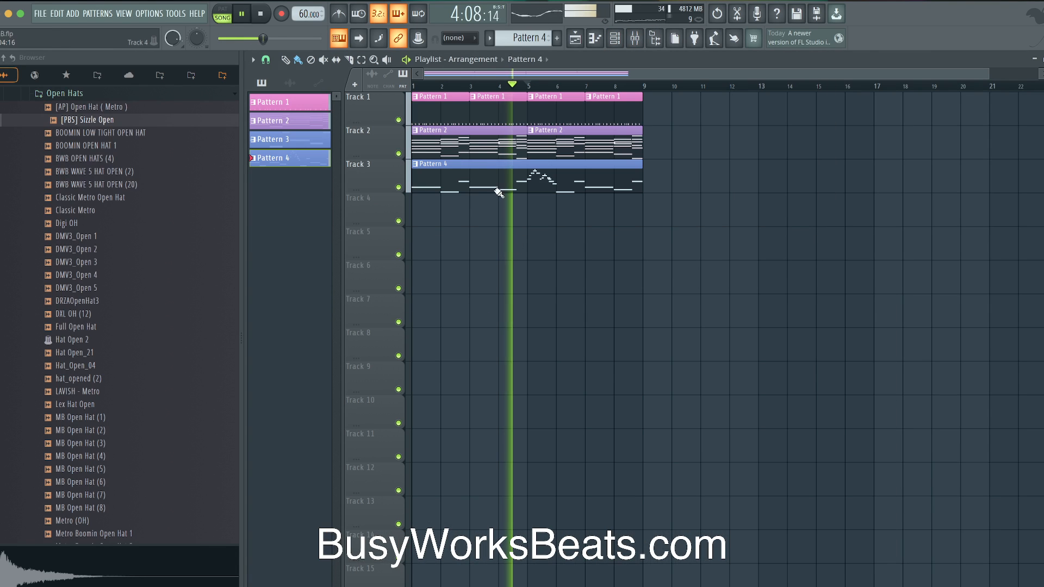
# Open the D'ANGELO HAT 3 channel and set its channel volume to 80%.
pyautogui.click(615, 38)
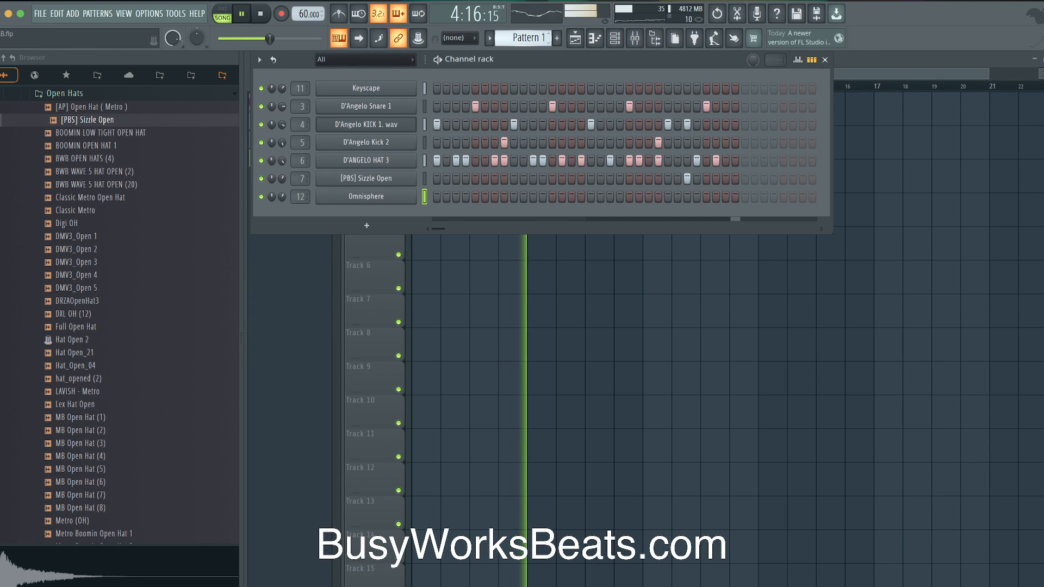
pyautogui.scroll(1, 530, 44)
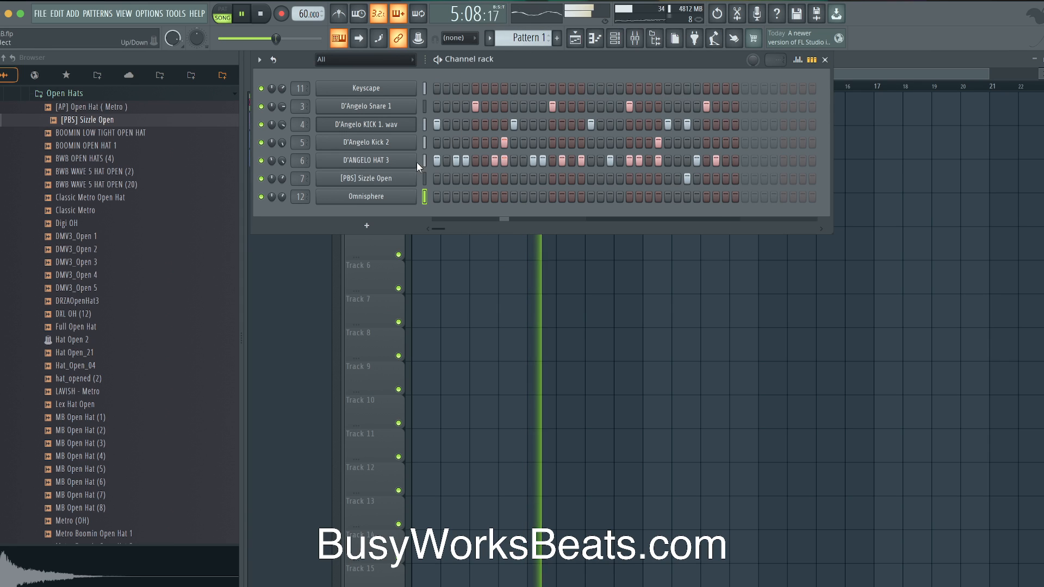
pyautogui.click(401, 165)
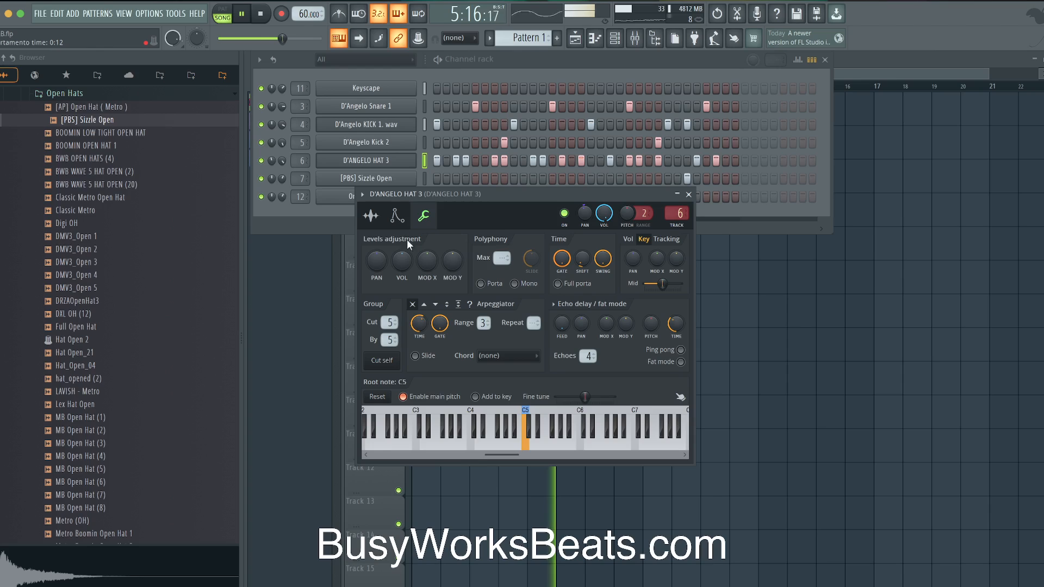
pyautogui.moveTo(285, 160); pyautogui.dragTo(285, 169)
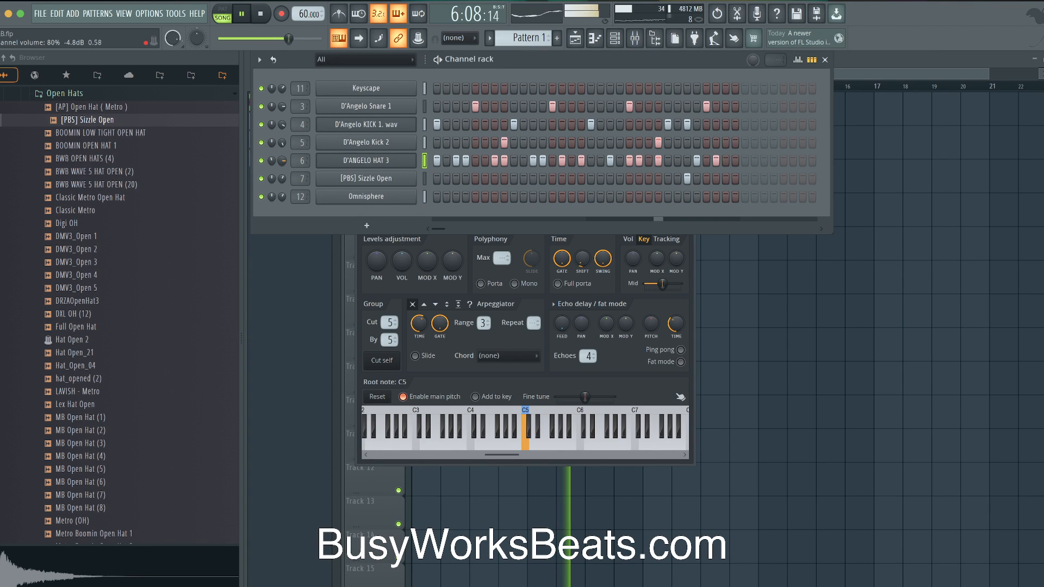
# Open the D'ANGELO HAT 3 notes in the piano roll and vary the velocities of individual C5 hits in bar 1.
pyautogui.rightClick(413, 153)
pyautogui.click(444, 155)
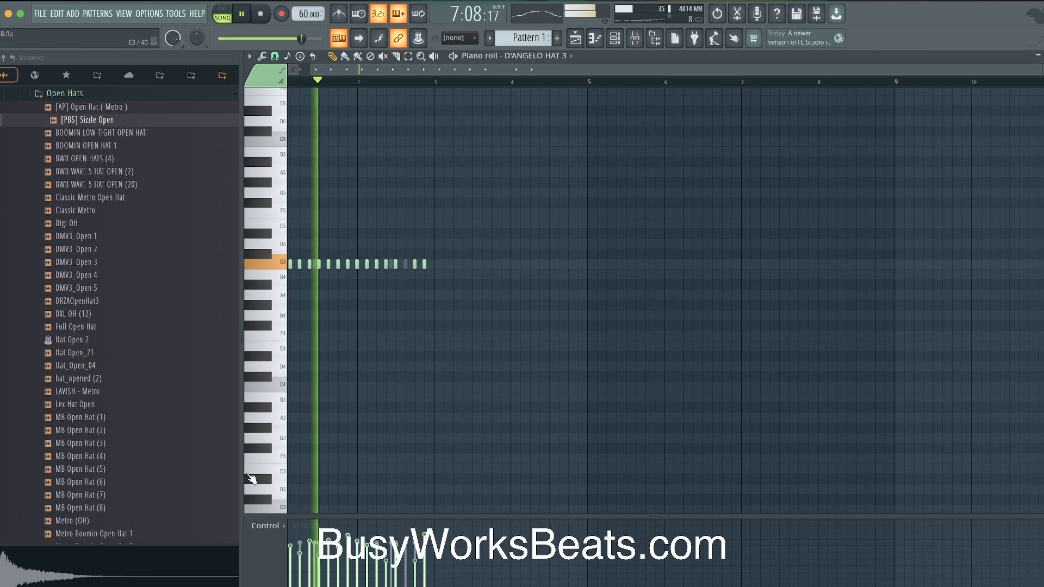
pyautogui.scroll(2, 359, 419)
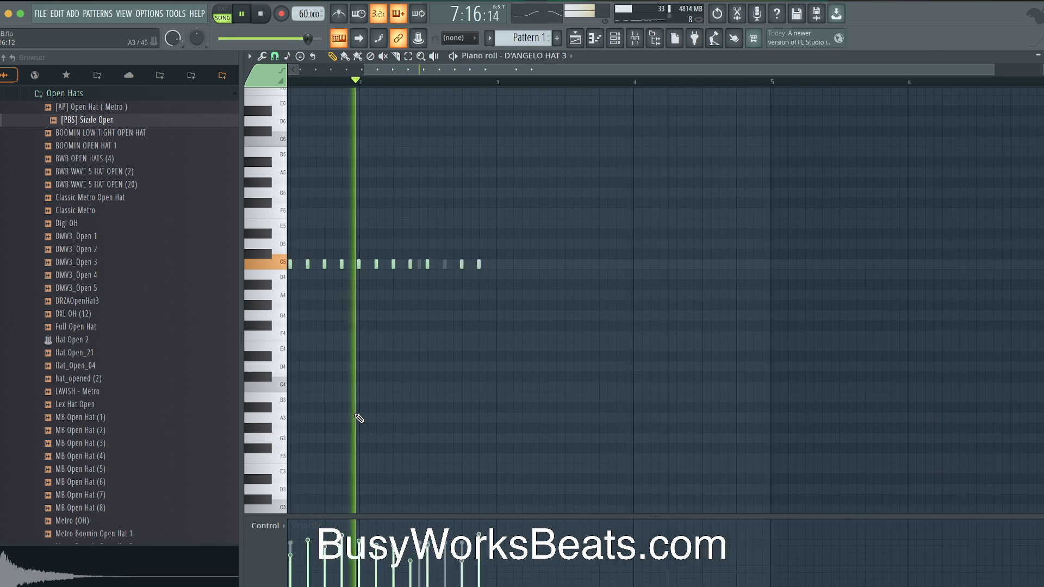
pyautogui.hscroll(-2, 359, 419)
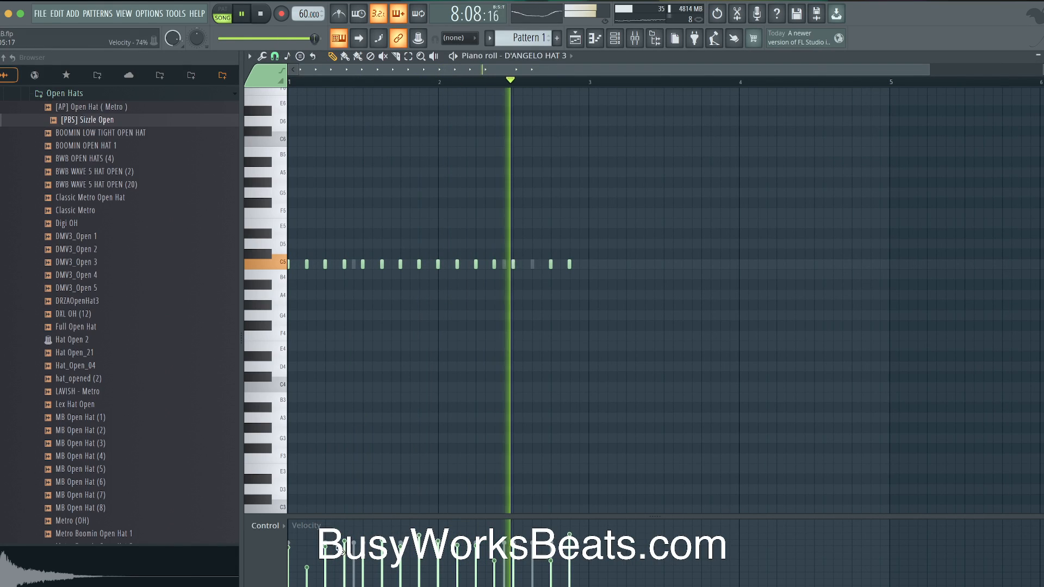
pyautogui.click(344, 561)
pyautogui.click(382, 570)
pyautogui.click(400, 543)
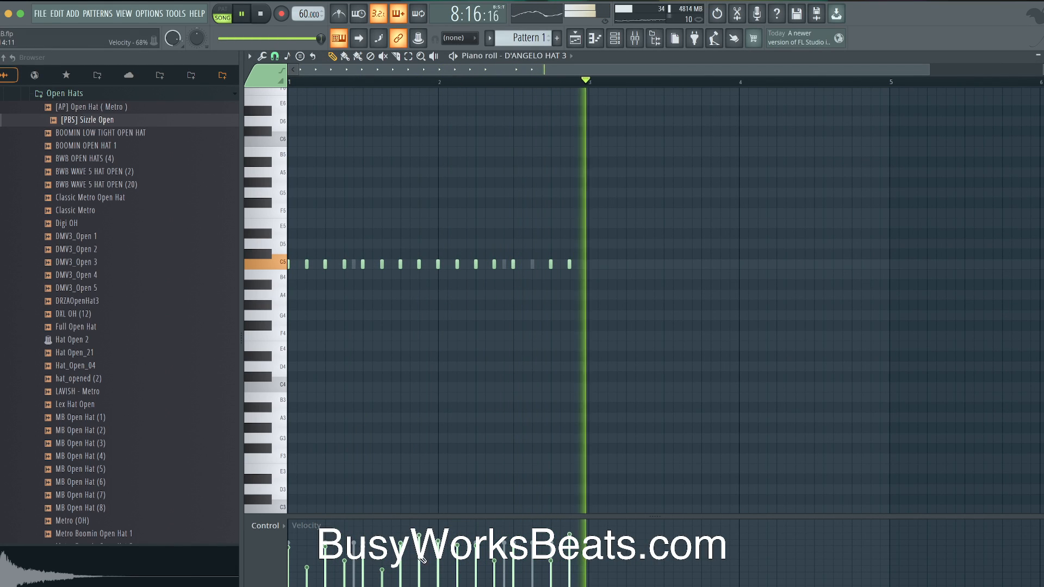
pyautogui.click(419, 568)
# Lower the velocities of selected hat hits in bar 2, taking the softest to about 55%.
pyautogui.click(457, 561)
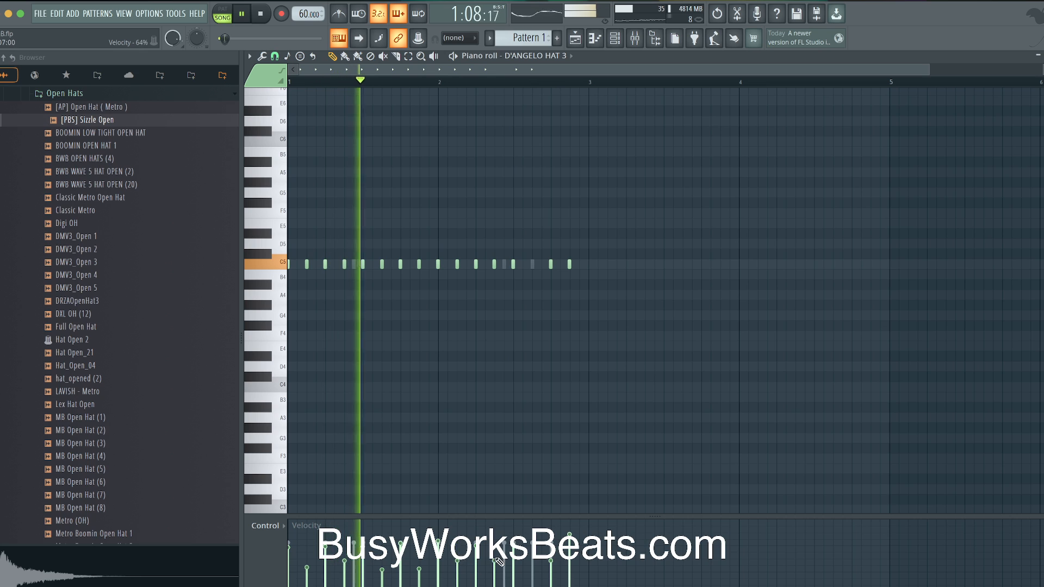
pyautogui.moveTo(496, 559); pyautogui.dragTo(495, 565)
pyautogui.click(513, 568)
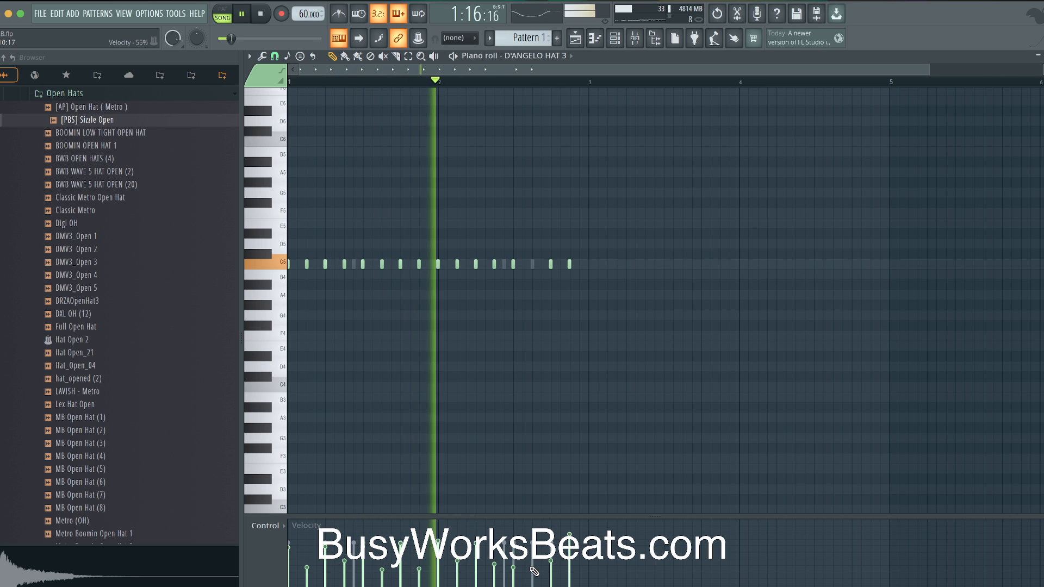
pyautogui.click(569, 568)
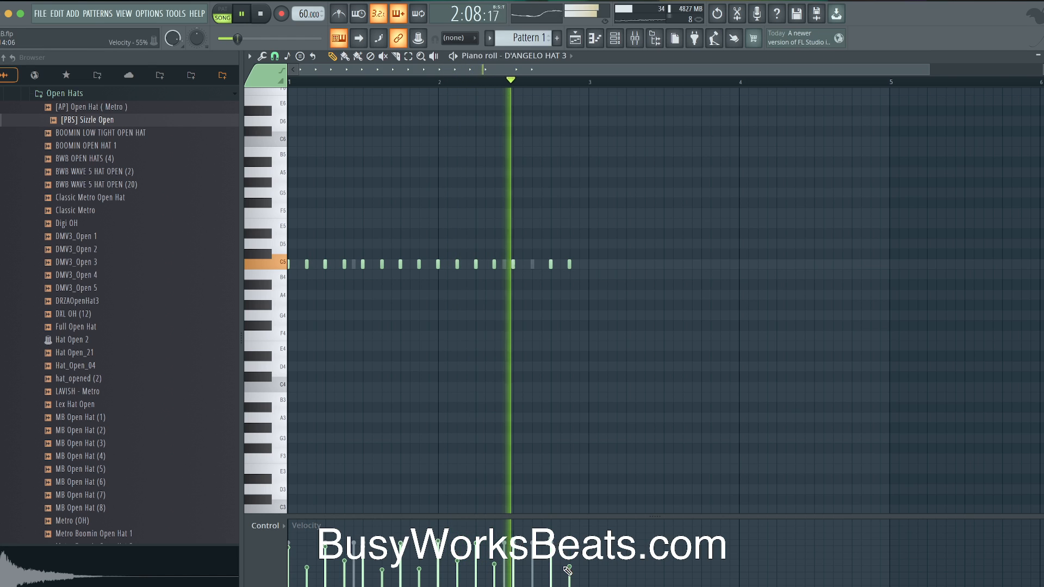
# Check the time shift setting of the D'ANGELO HAT 3 channel, save the project and return to the playlist.
pyautogui.click(598, 40)
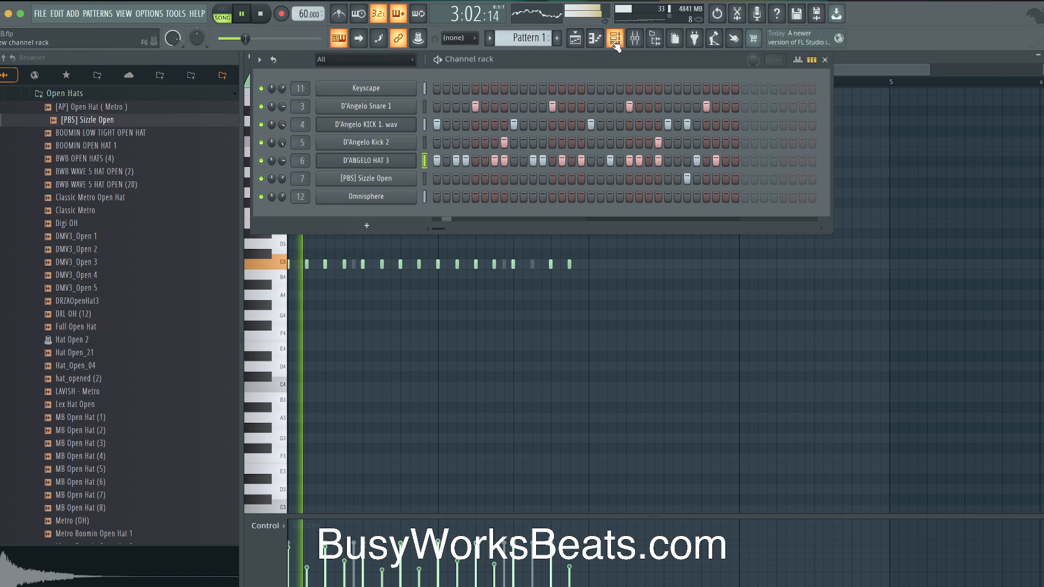
pyautogui.click(337, 161)
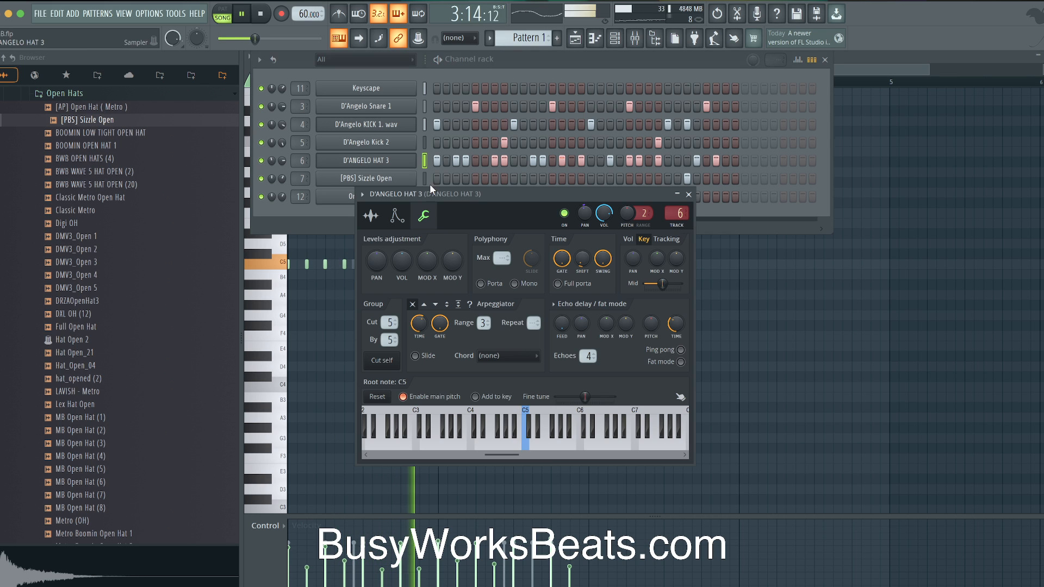
pyautogui.rightClick(580, 261)
pyautogui.press('Escape')
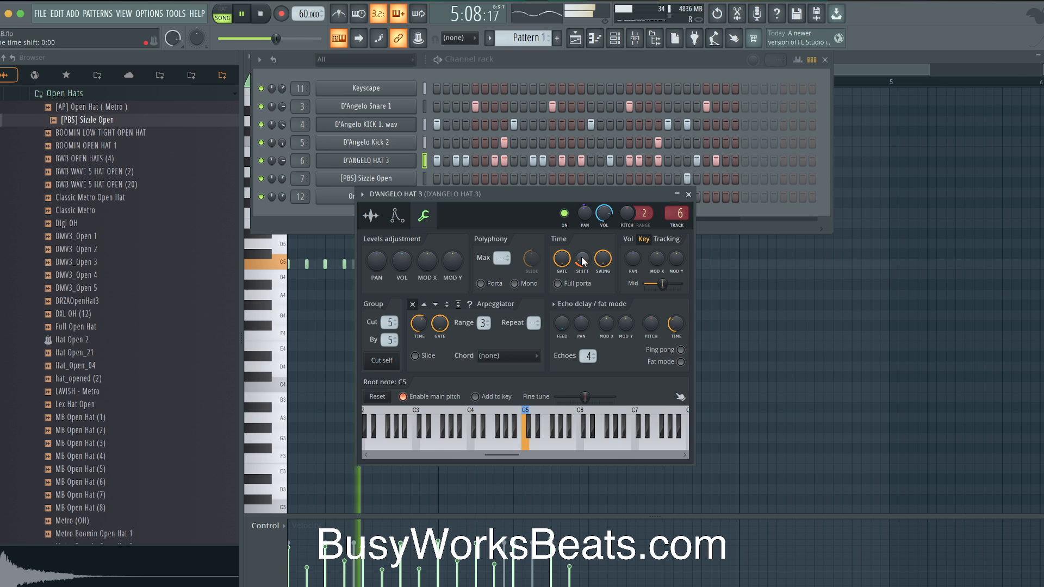
pyautogui.click(689, 194)
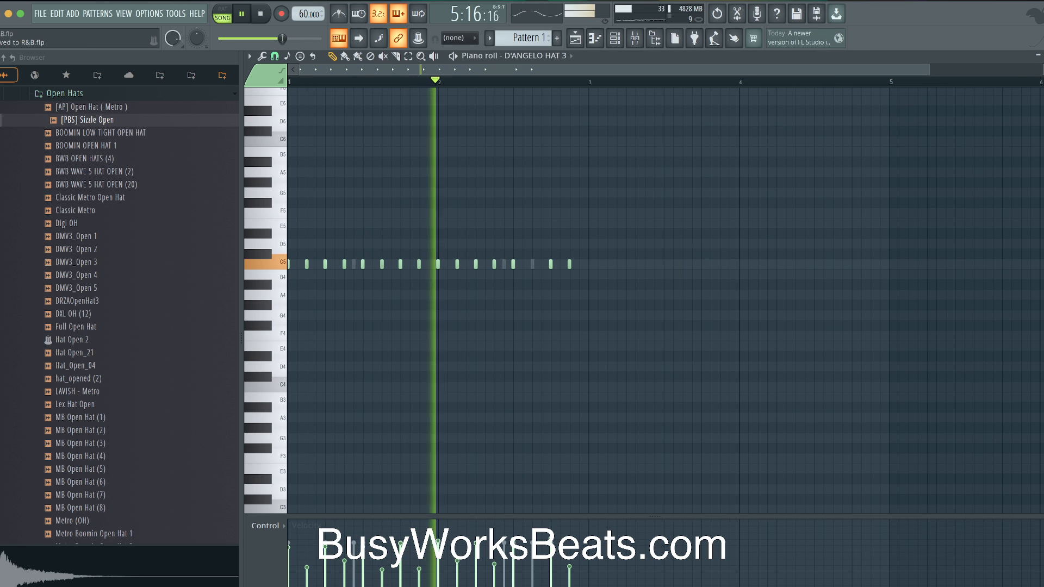
pyautogui.click(1042, 56)
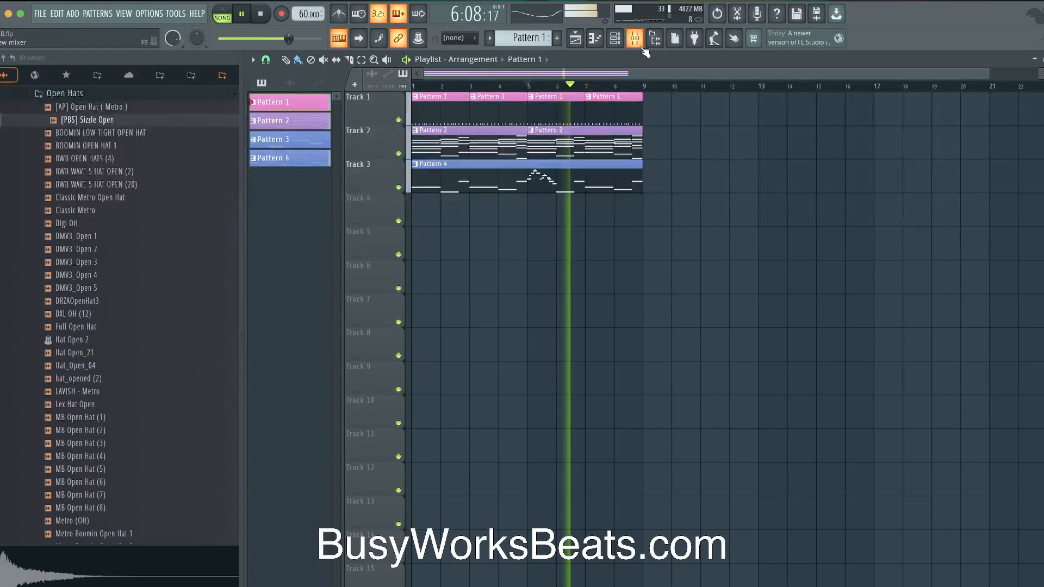
# Load the Double Felt Grand patch in the Keyscape channel and save the project as a new version.
pyautogui.click(619, 41)
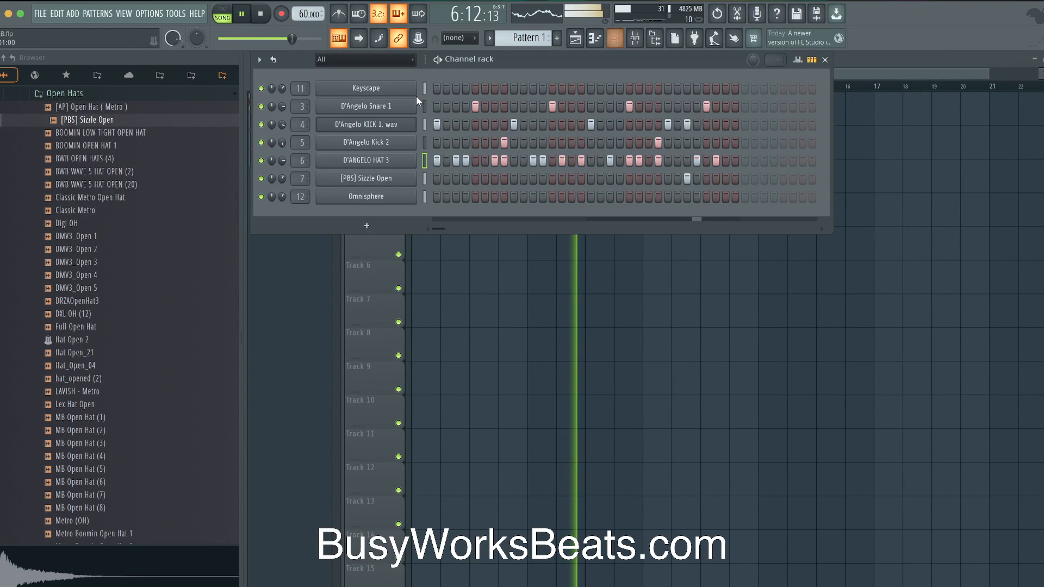
pyautogui.click(635, 38)
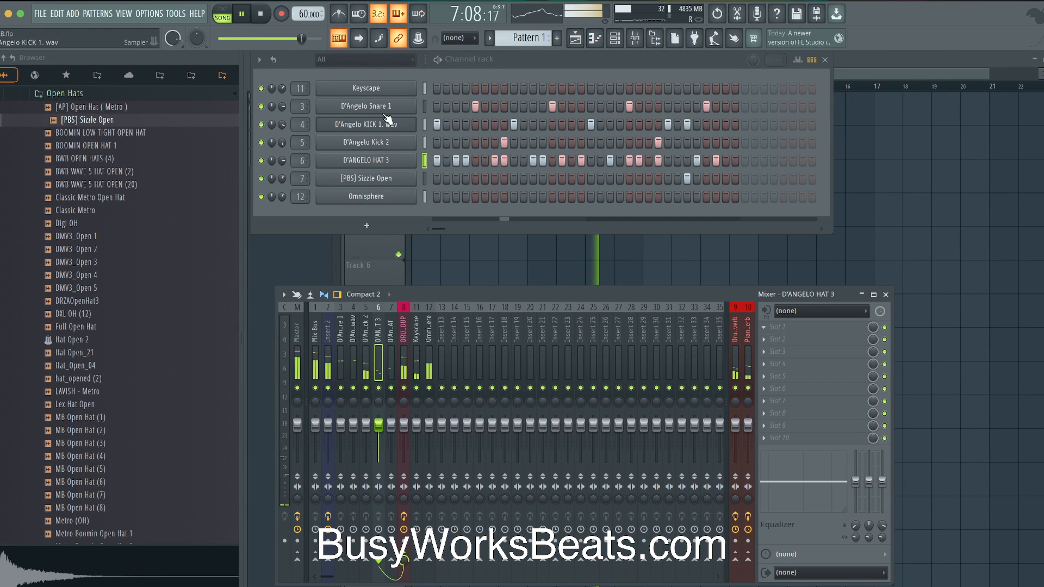
pyautogui.click(390, 90)
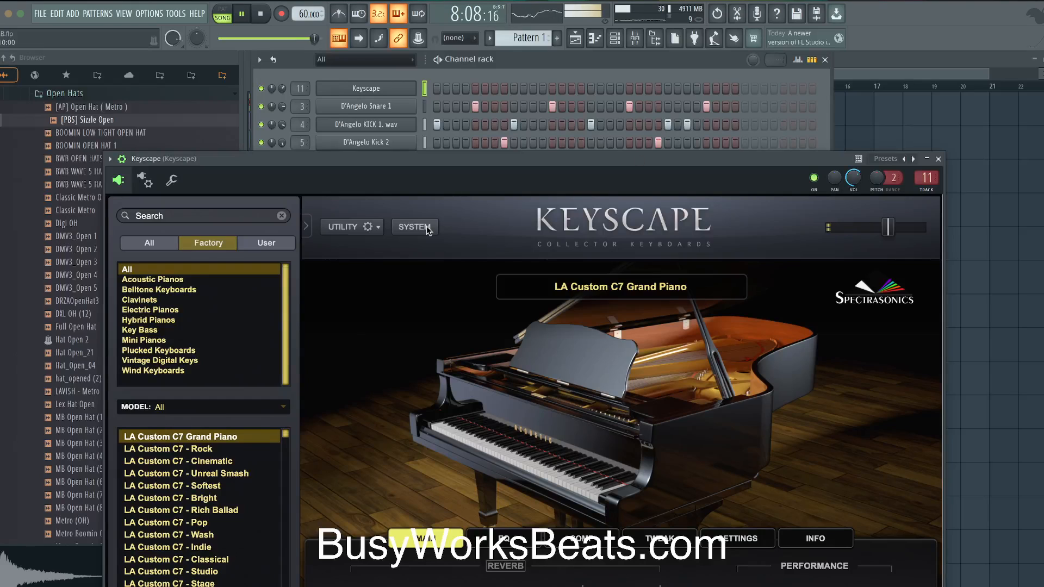
pyautogui.scroll(-6, 181, 488)
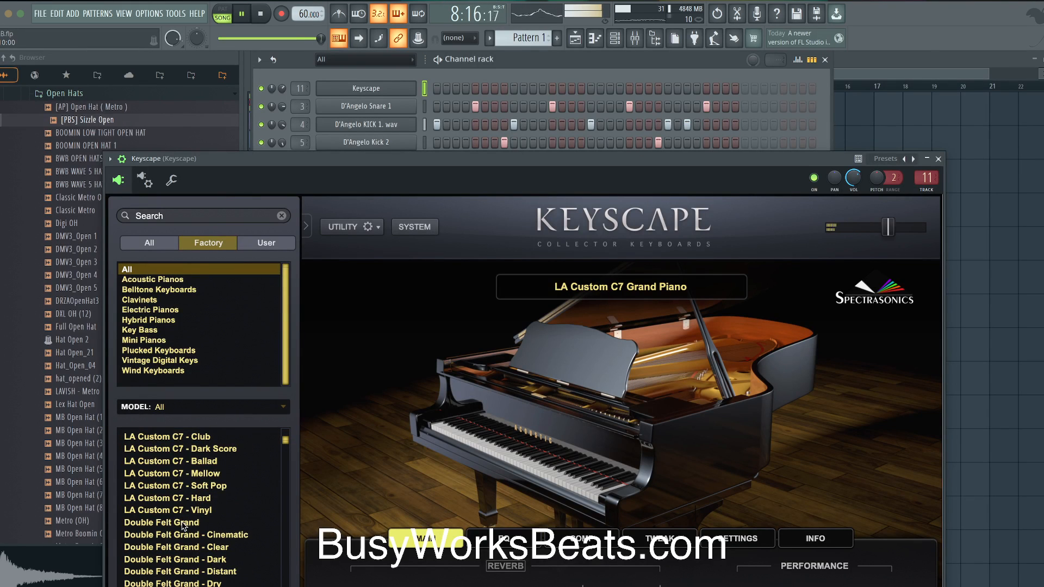
pyautogui.click(938, 159)
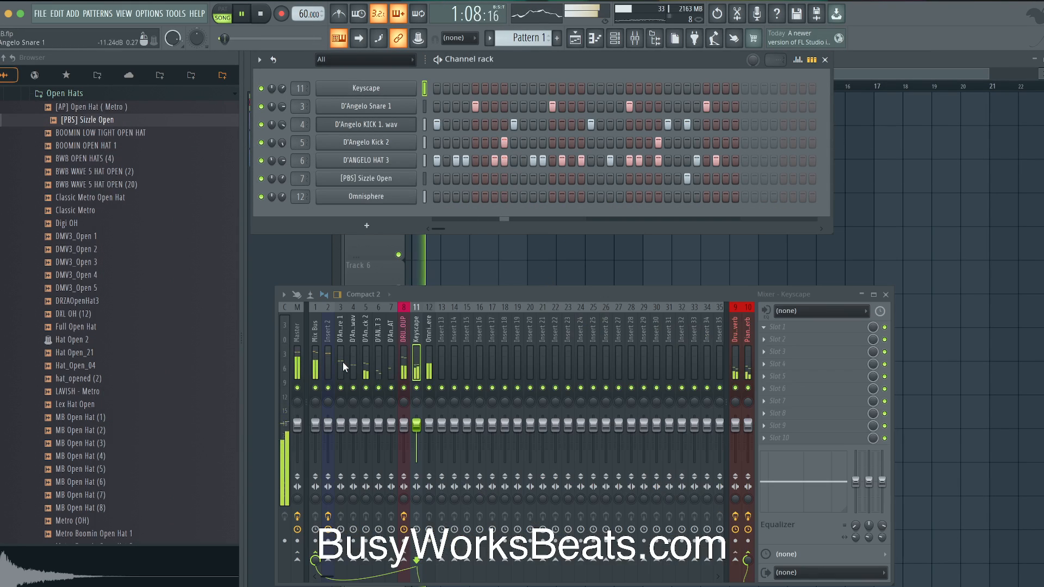
pyautogui.rightClick(536, 264)
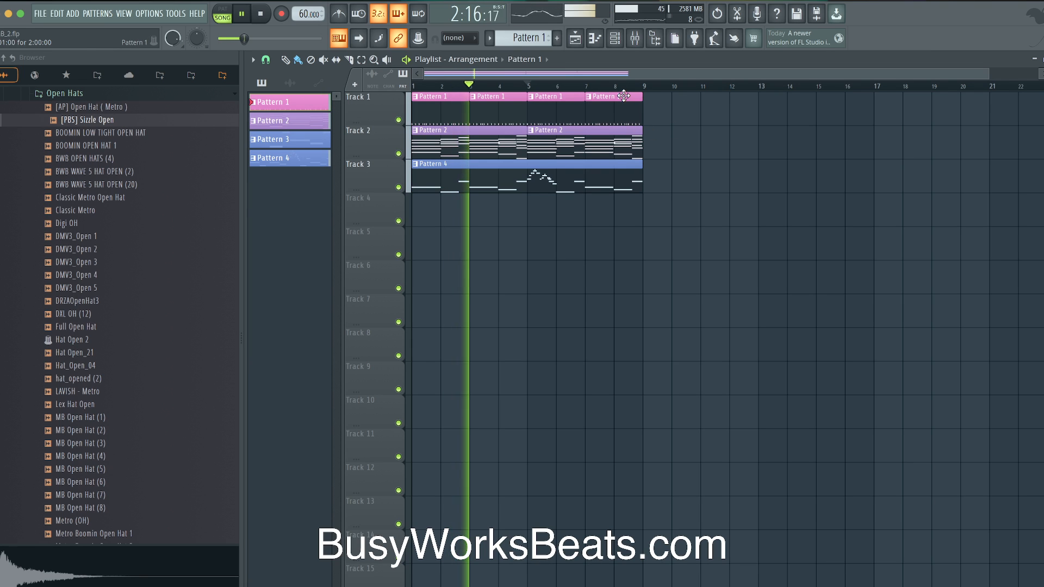
# Review the Omnisphere bass patch and its channel's time settings while the beat plays.
pyautogui.click(621, 43)
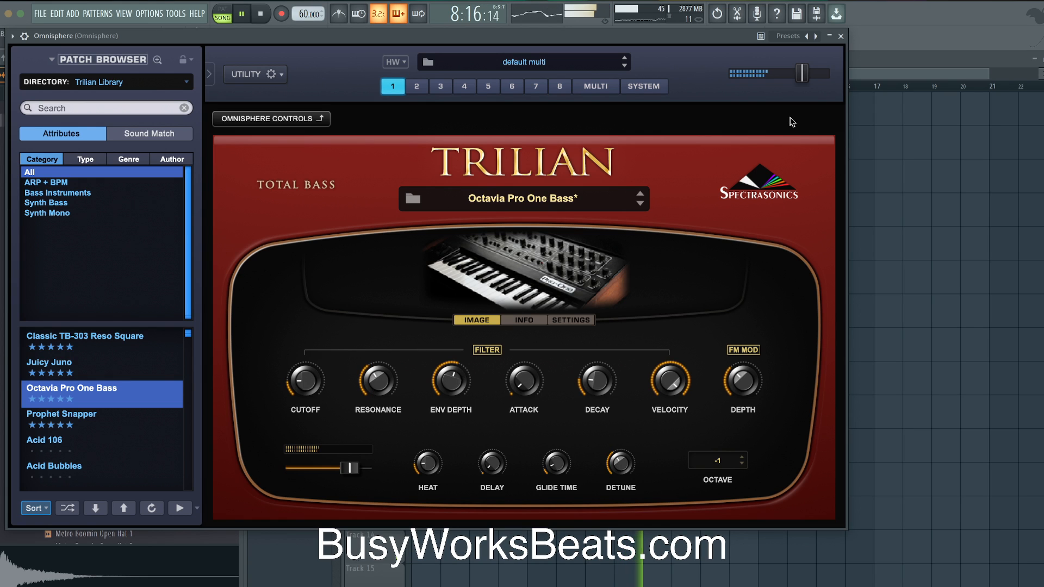
pyautogui.click(840, 36)
pyautogui.click(673, 274)
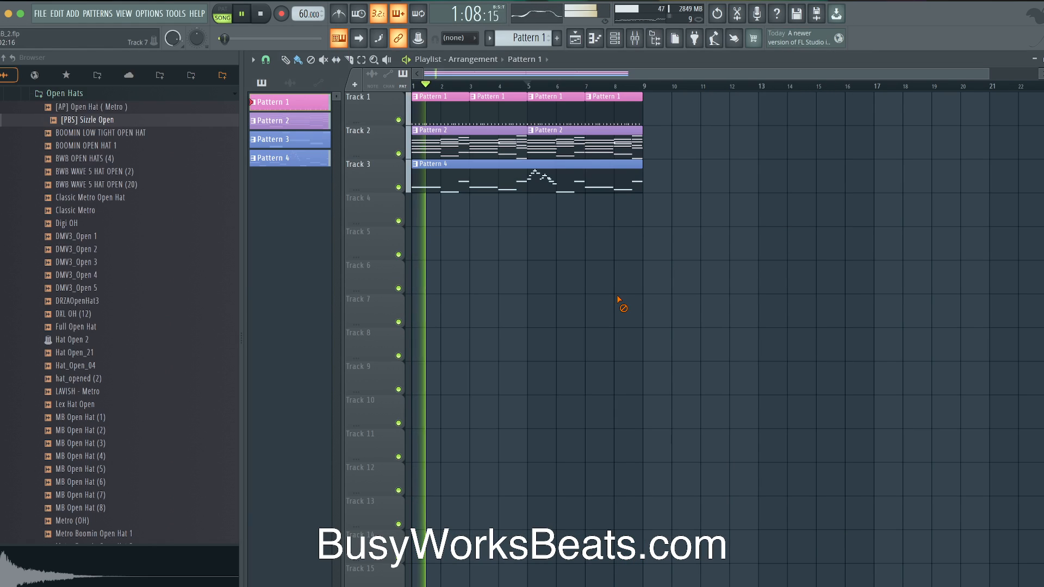
pyautogui.click(621, 40)
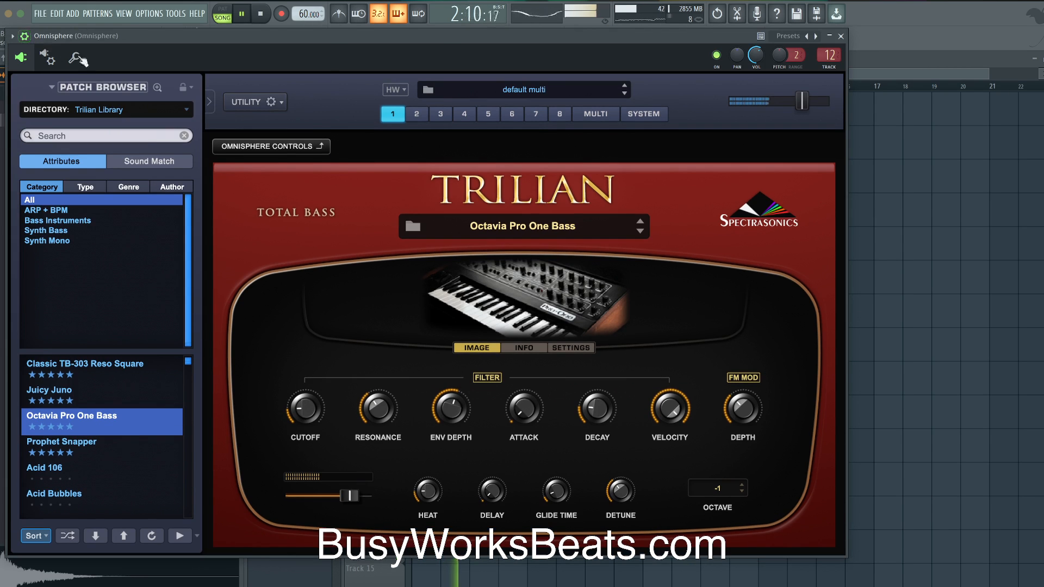
pyautogui.click(25, 36)
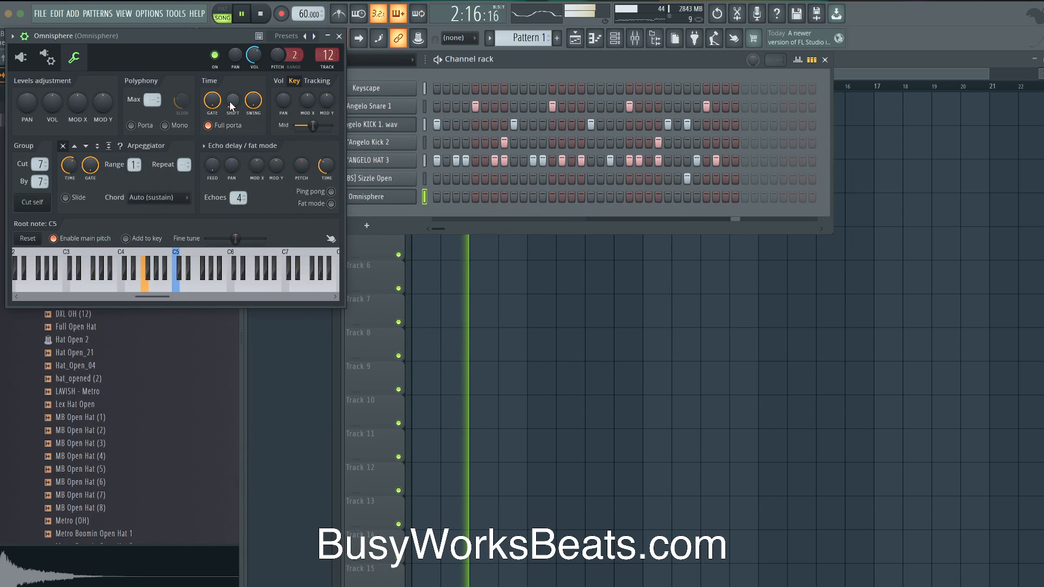
pyautogui.click(340, 37)
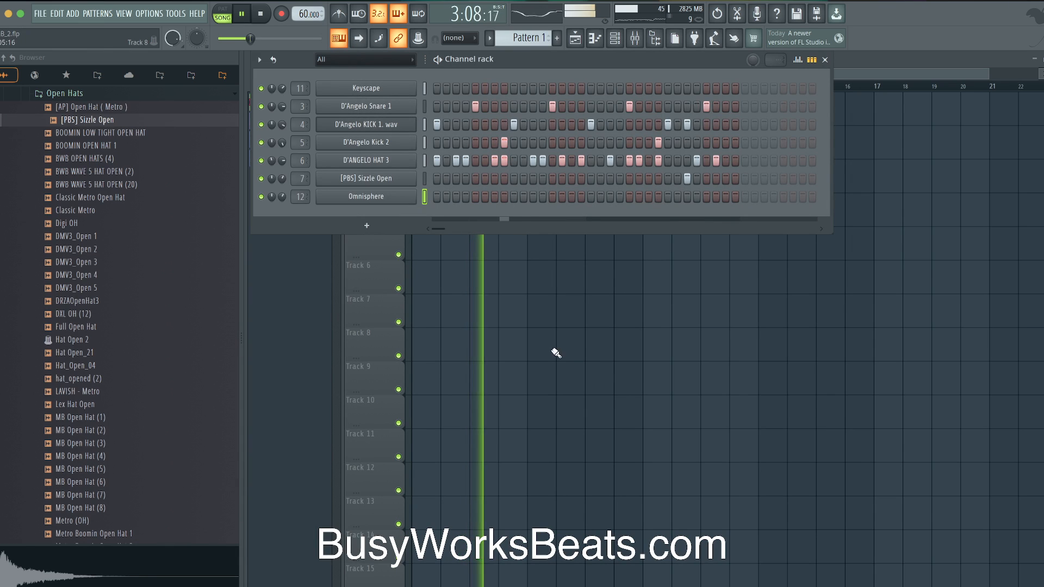
pyautogui.press('F6')
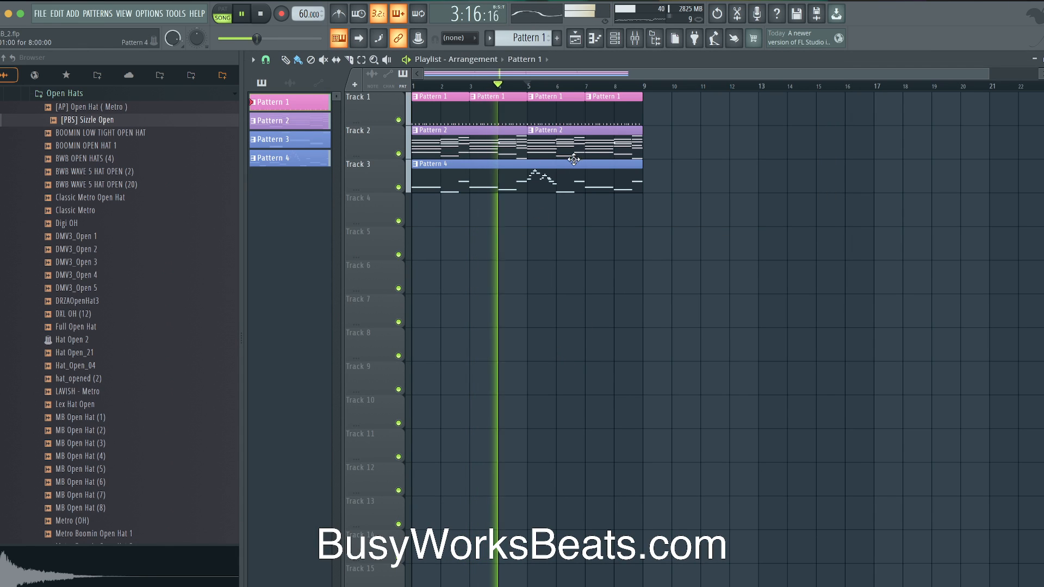
# Set the Heat of the Octavia Pro One Bass patch in Omnisphere to 9 % wet mix.
pyautogui.click(616, 39)
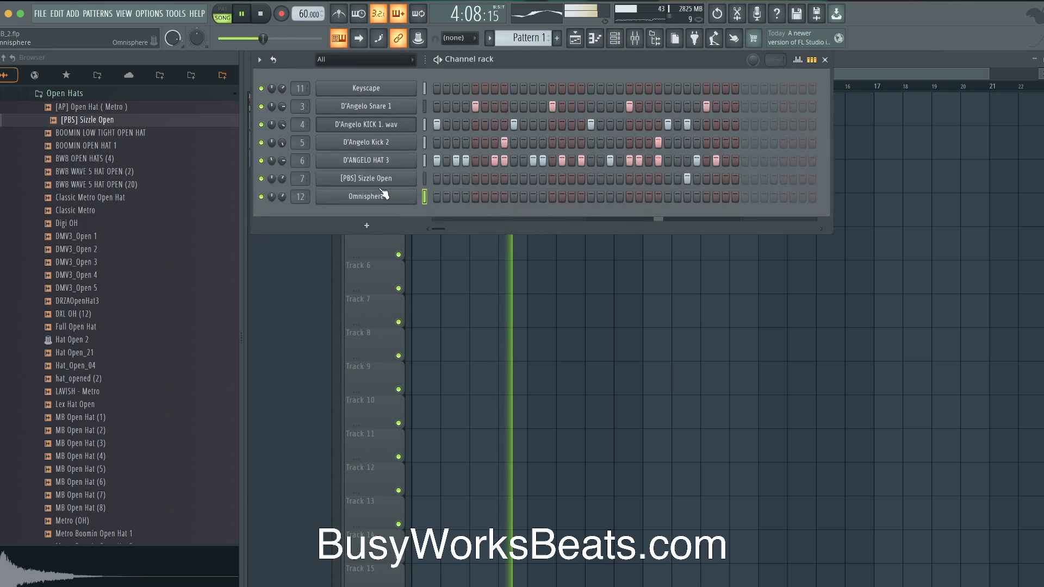
pyautogui.click(361, 200)
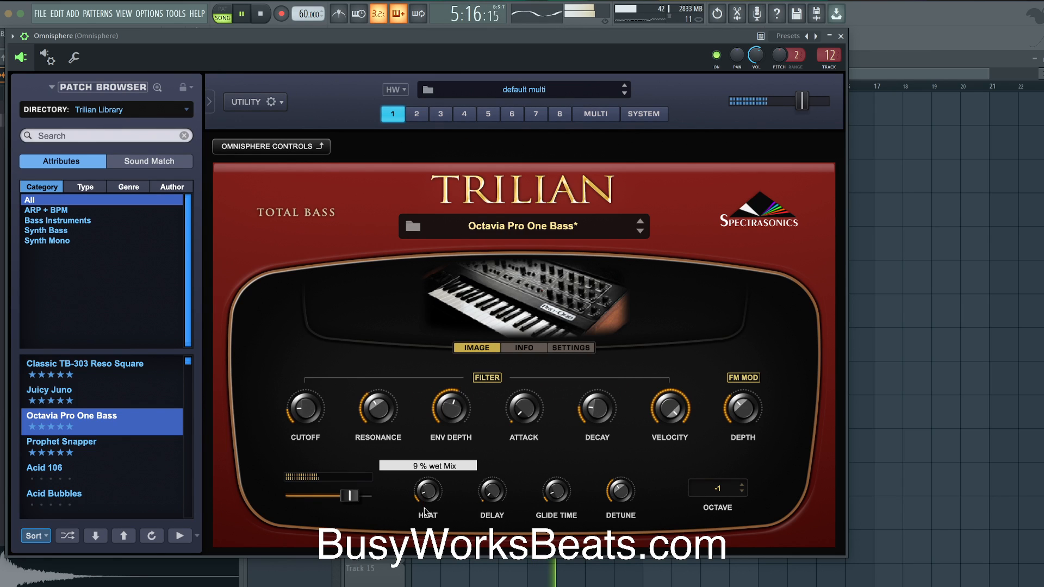
pyautogui.click(841, 35)
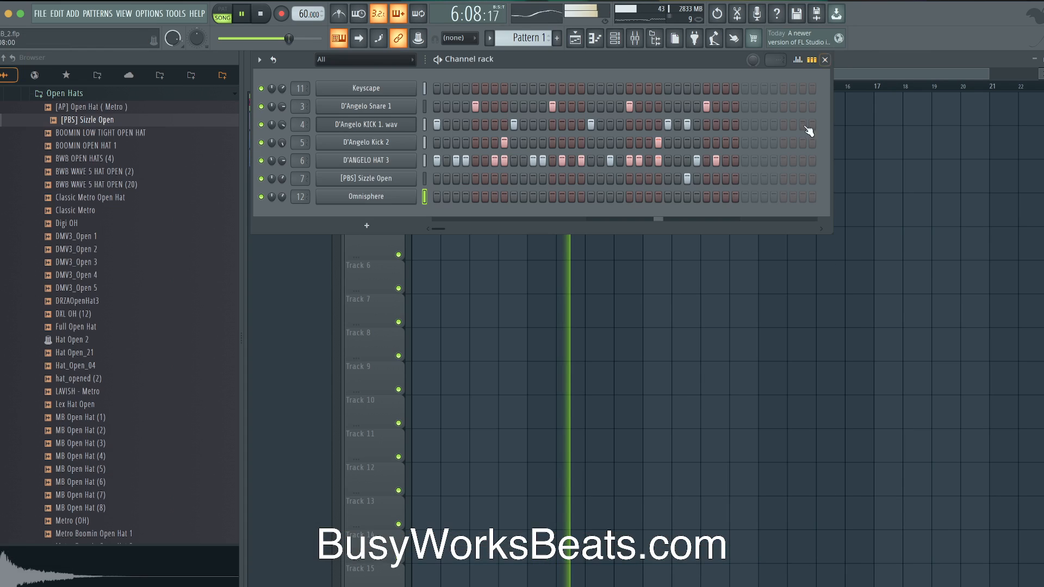
pyautogui.rightClick(801, 252)
# Replace the Keyscape patch with Rhodes - LA Custom and close the instrument.
pyautogui.click(615, 38)
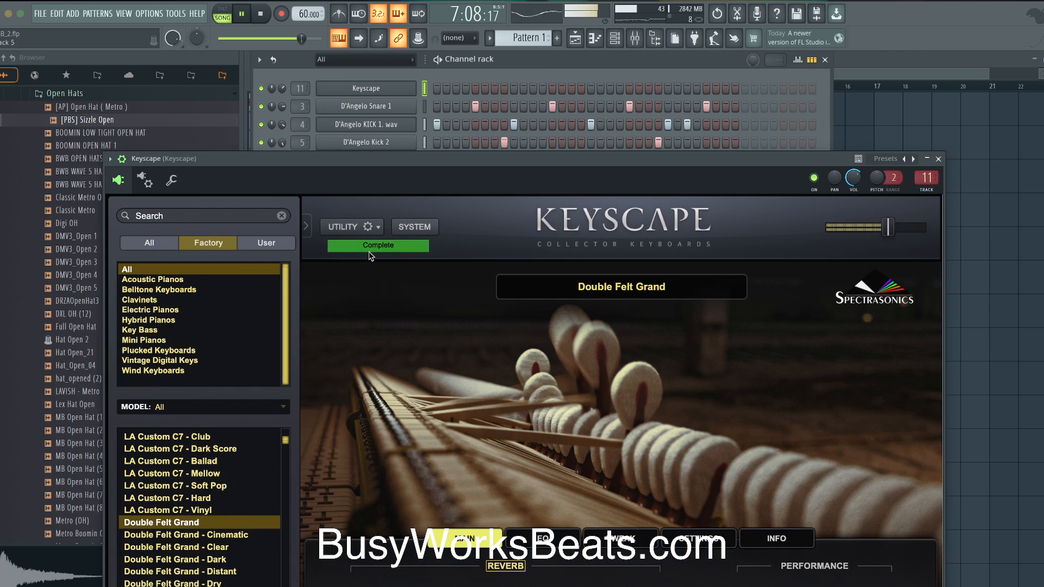
pyautogui.moveTo(328, 159); pyautogui.dragTo(338, 96)
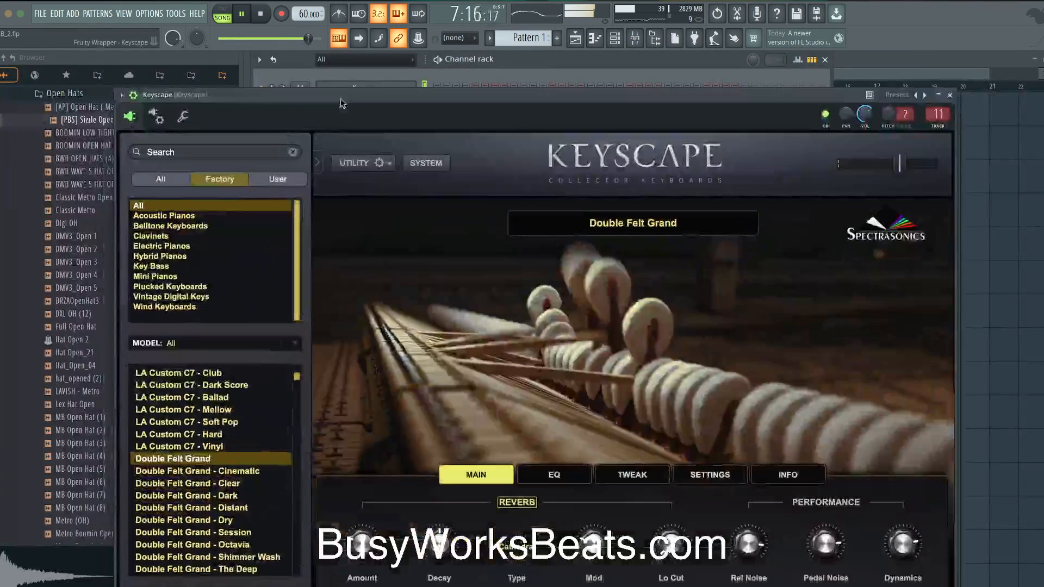
pyautogui.scroll(-1, 202, 413)
pyautogui.scroll(-1, 216, 437)
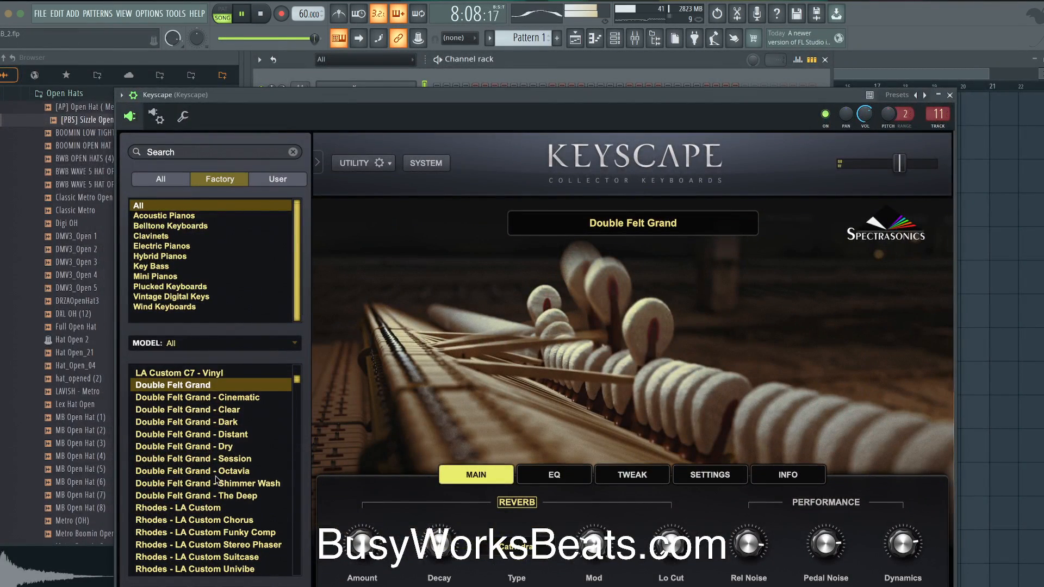
pyautogui.click(210, 509)
pyautogui.click(949, 95)
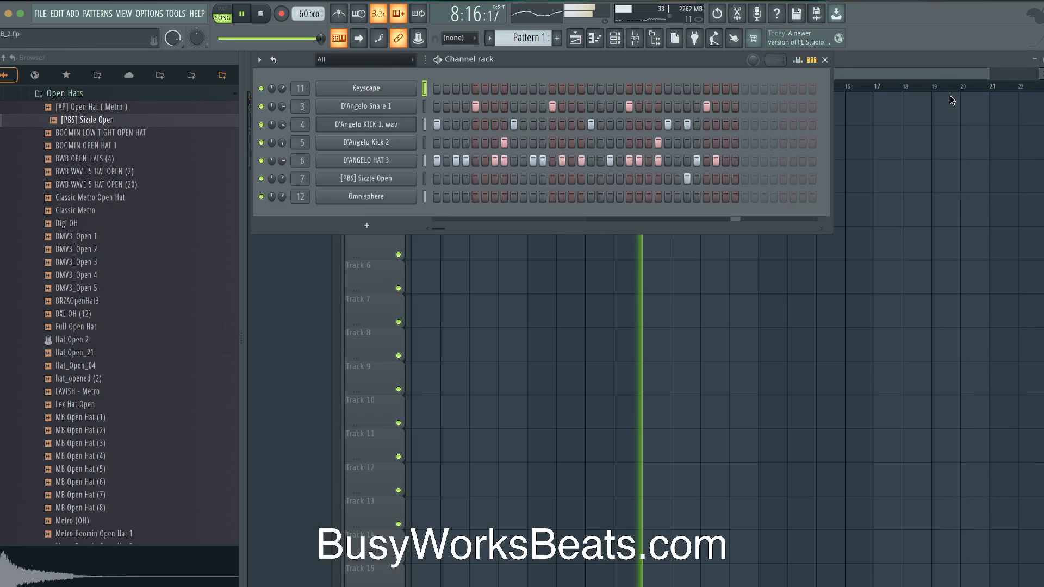
# Open Pattern 2's Keyscape notes in the piano roll and lower their velocities with level scaling.
pyautogui.press('F6')
pyautogui.doubleClick(468, 151)
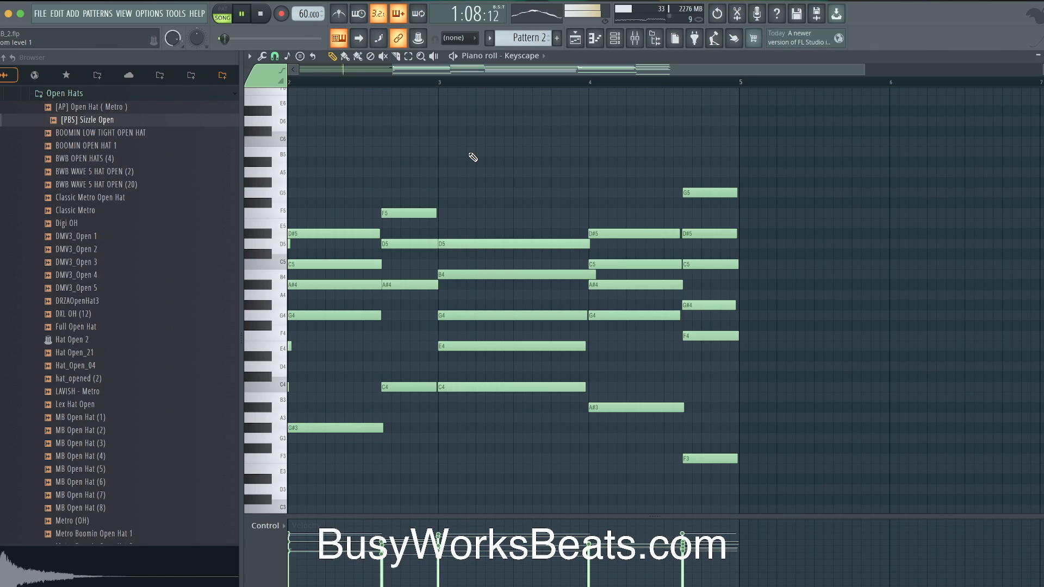
pyautogui.scroll(-4, 476, 270)
pyautogui.hscroll(-1, 478, 268)
pyautogui.hotkey('alt', 'x')
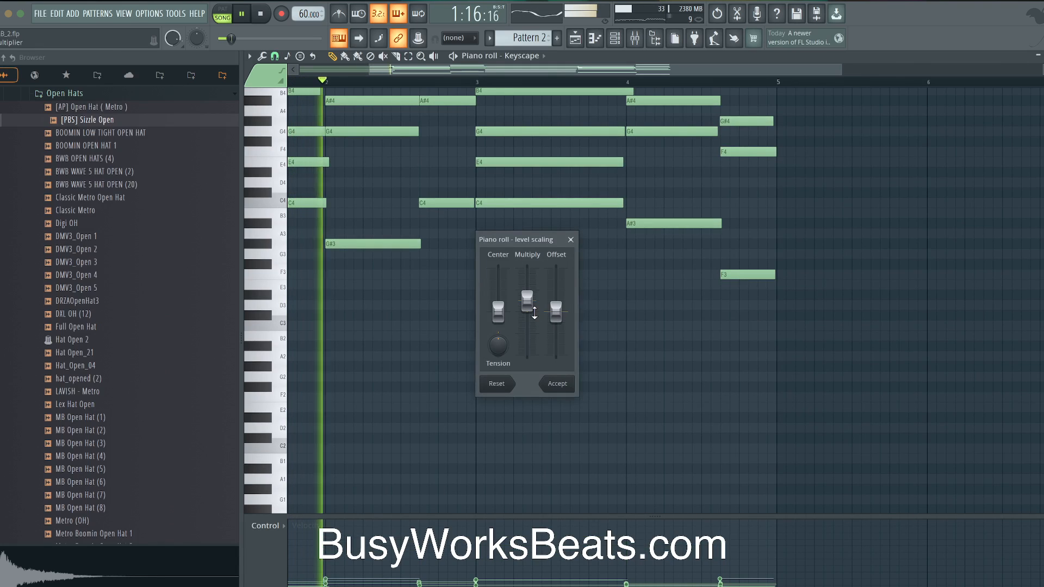
pyautogui.click(559, 385)
pyautogui.click(615, 38)
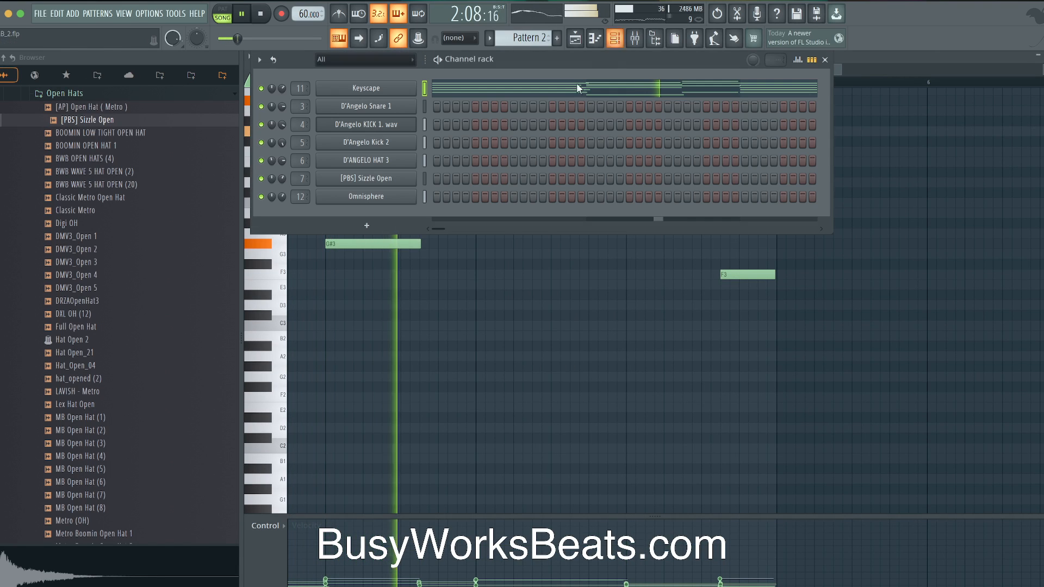
pyautogui.rightClick(431, 328)
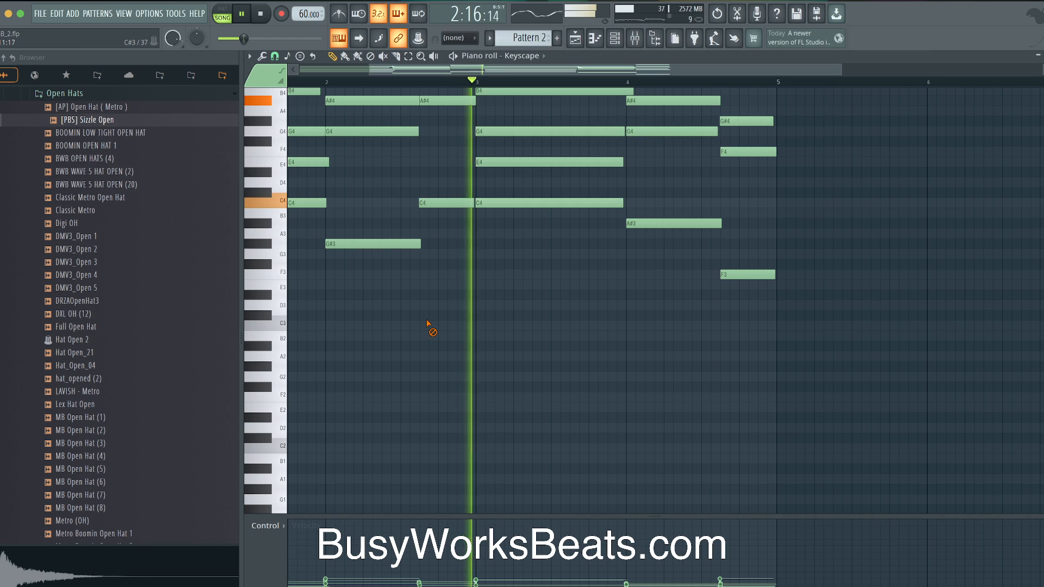
# Add a G5 note about one bar long on top of the bar 3 Keyscape chord.
pyautogui.scroll(4, 431, 329)
pyautogui.hscroll(-1, 430, 328)
pyautogui.moveTo(513, 350); pyautogui.dragTo(472, 151)
pyautogui.press('space')
pyautogui.click(495, 158)
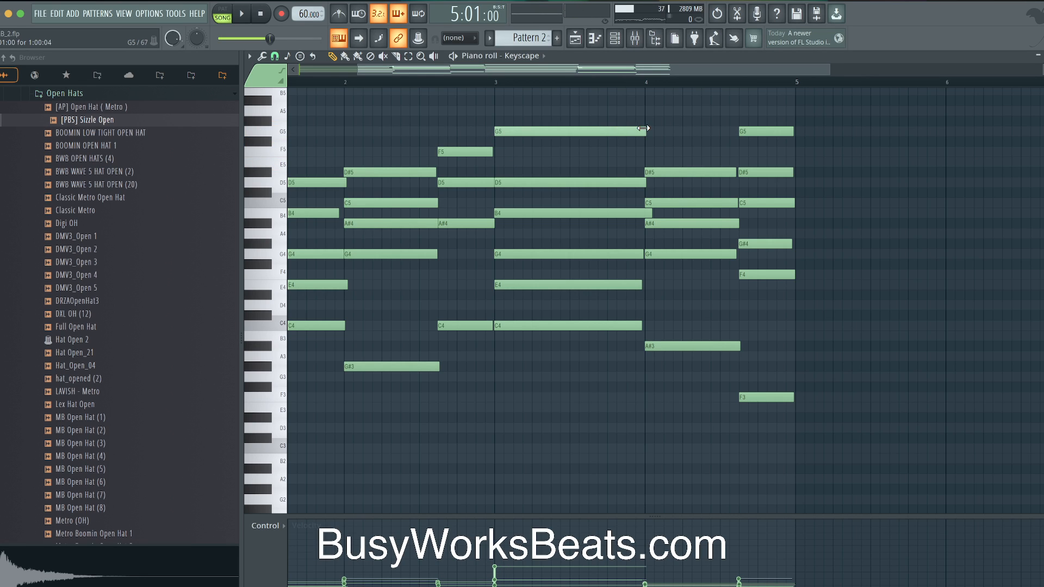
# Strum the Keyscape chords from mid-bar 2 through bar 3 with the Strumizer's start time strength and tension.
pyautogui.moveTo(598, 104); pyautogui.dragTo(474, 344)
pyautogui.hotkey('alt', 's')
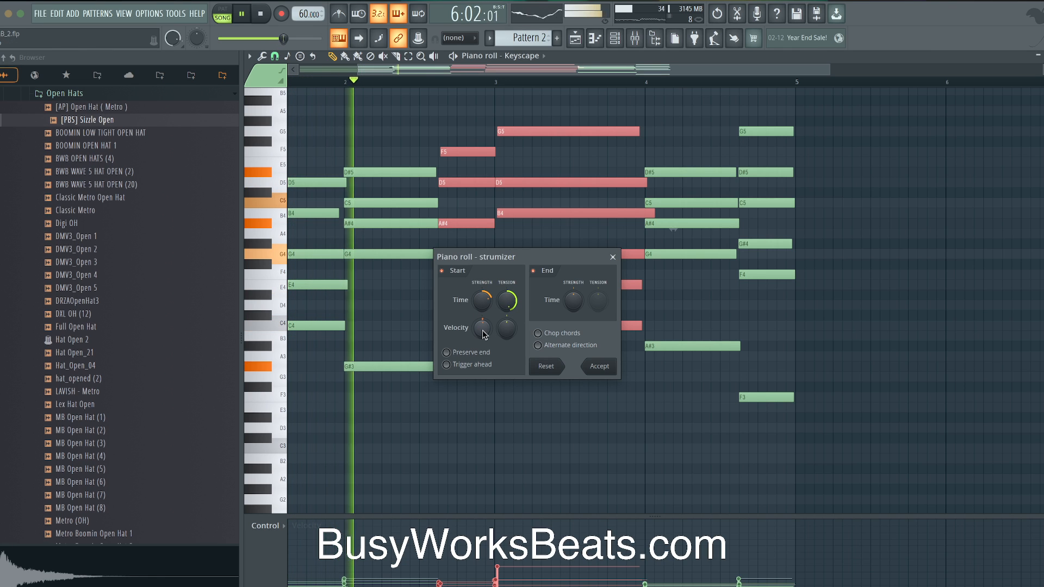
pyautogui.click(600, 365)
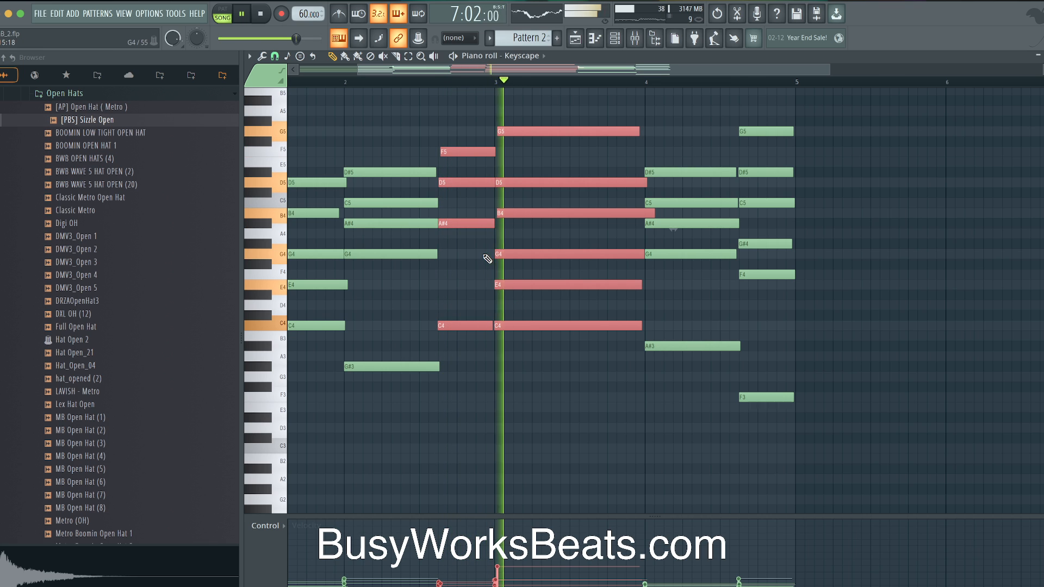
pyautogui.click(566, 164)
pyautogui.press('space')
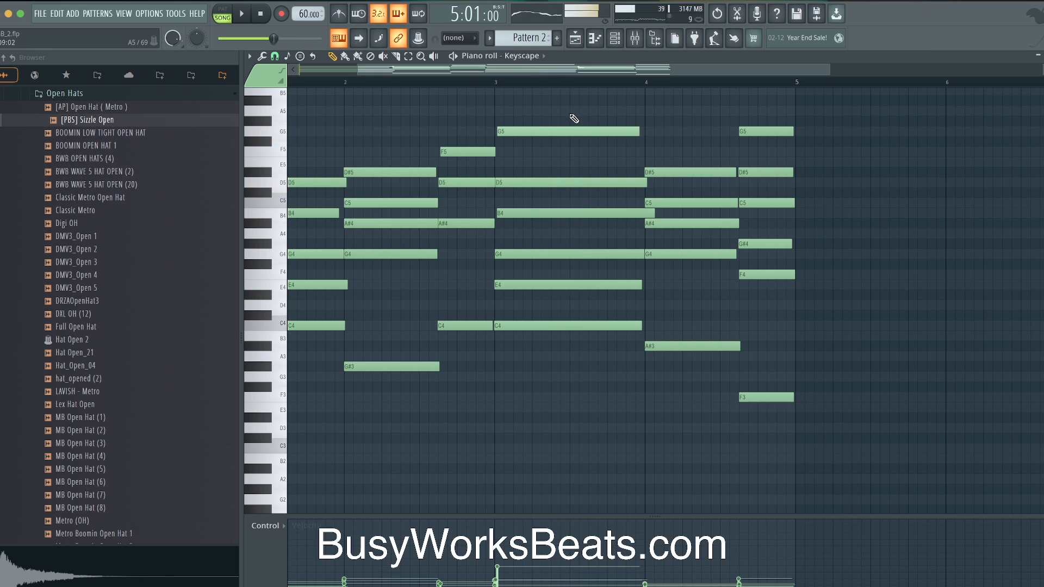
# Draw a C6 melody note starting just past the middle of bar 3 and audition it.
pyautogui.click(566, 111)
pyautogui.moveTo(566, 113); pyautogui.dragTo(565, 92)
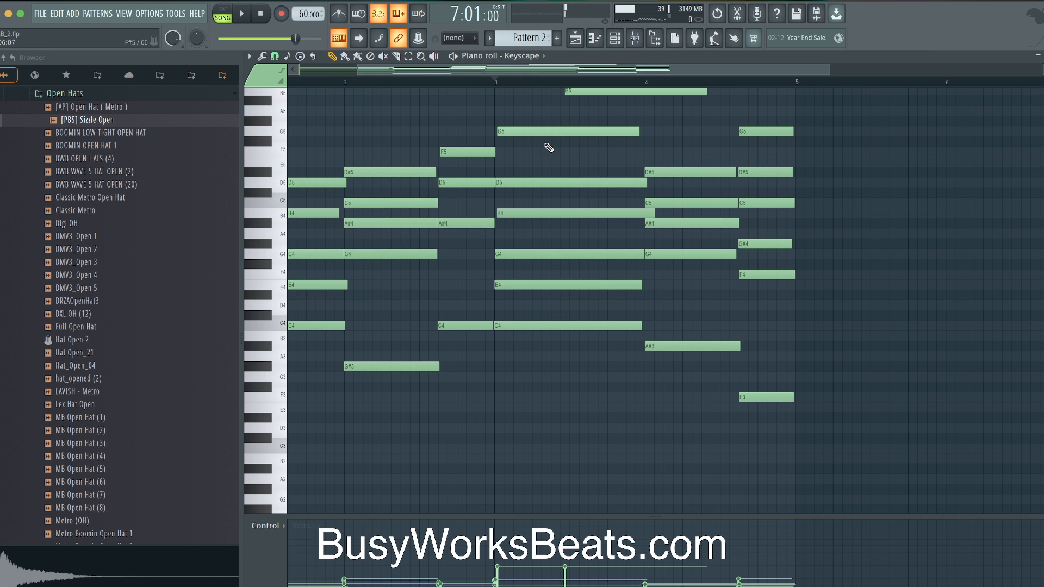
pyautogui.scroll(2, 587, 142)
pyautogui.moveTo(576, 143); pyautogui.dragTo(598, 140)
pyautogui.press('space')
pyautogui.scroll(2, 582, 140)
pyautogui.press('space')
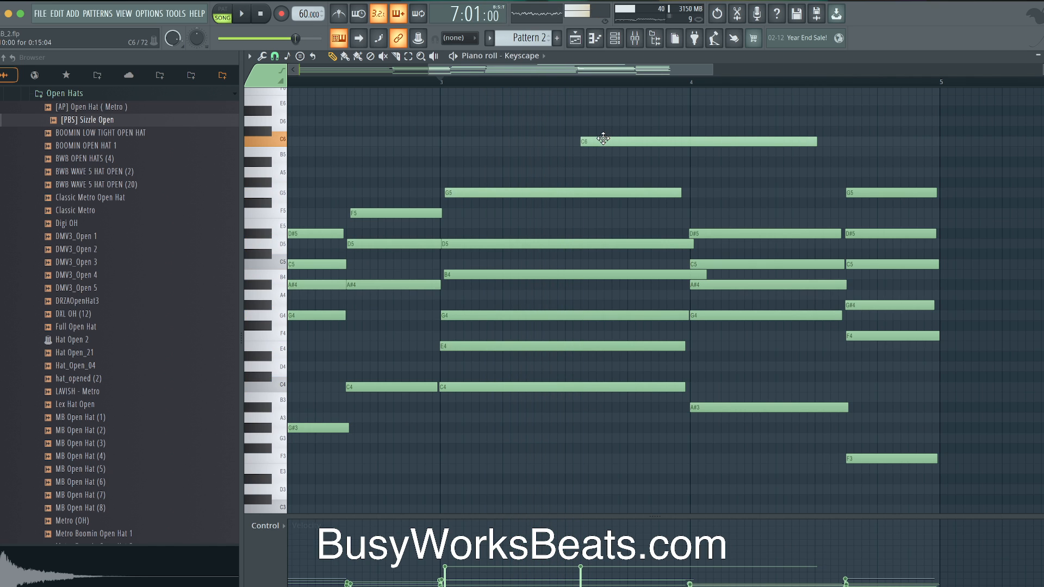
pyautogui.press('space')
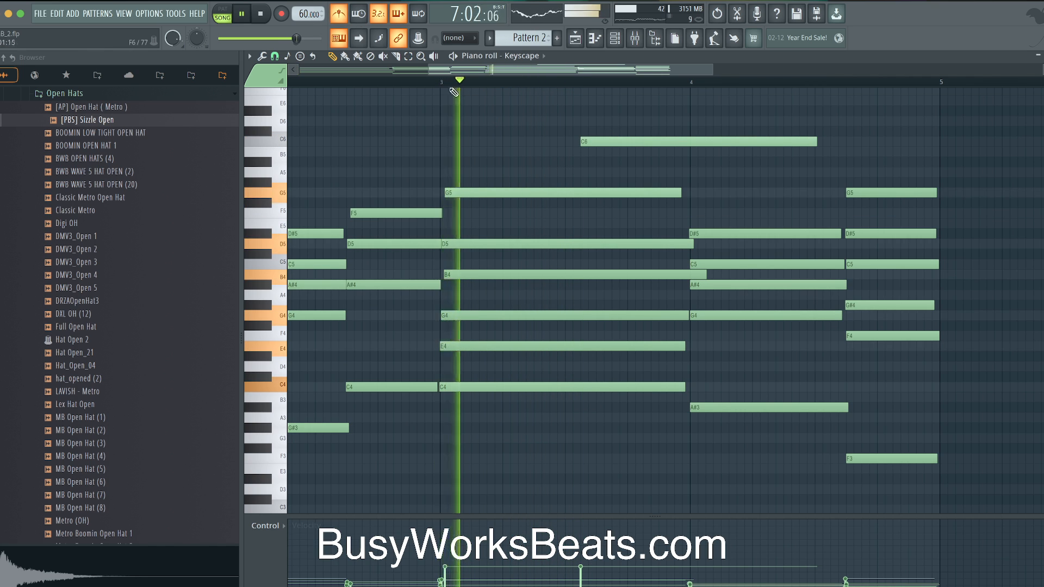
# Continue the melody in bar 3 with B5 and G5 notes staggered closely behind the C6 note.
pyautogui.moveTo(599, 142)
pyautogui.mouseDown()
pyautogui.moveTo(607, 195)
pyautogui.moveTo(622, 126)
pyautogui.mouseUp()
pyautogui.press('space')
pyautogui.press('space')
pyautogui.keyDown('super'); pyautogui.click(623, 193); pyautogui.keyUp('super')
pyautogui.keyDown('shift'); pyautogui.keyDown('super'); pyautogui.click(599, 194); pyautogui.keyUp('super'); pyautogui.keyUp('shift')
pyautogui.keyDown('super'); pyautogui.click(635, 173); pyautogui.keyUp('super')
pyautogui.press('space')
pyautogui.press('space')
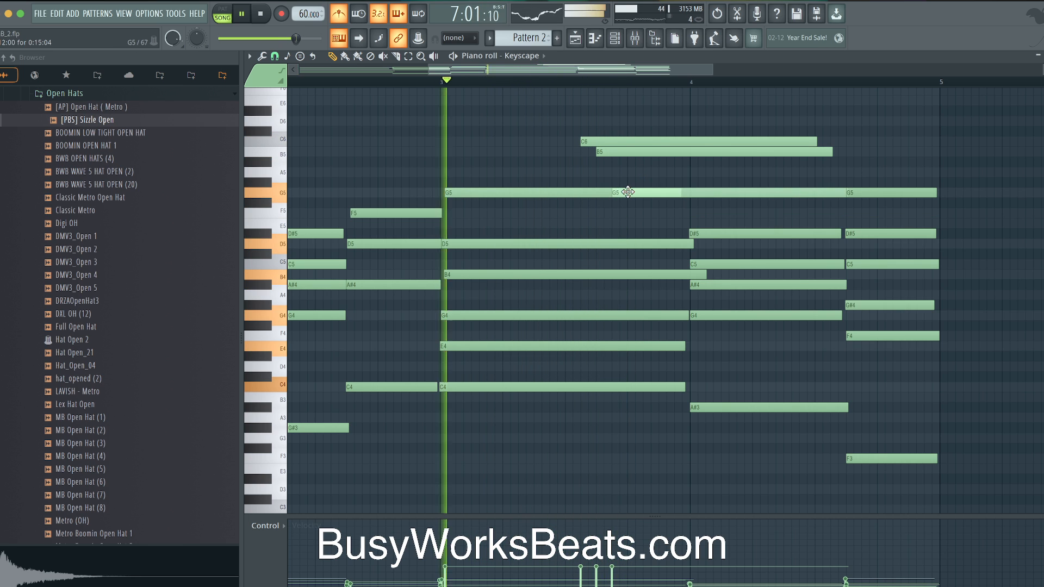
pyautogui.moveTo(626, 192); pyautogui.dragTo(635, 190)
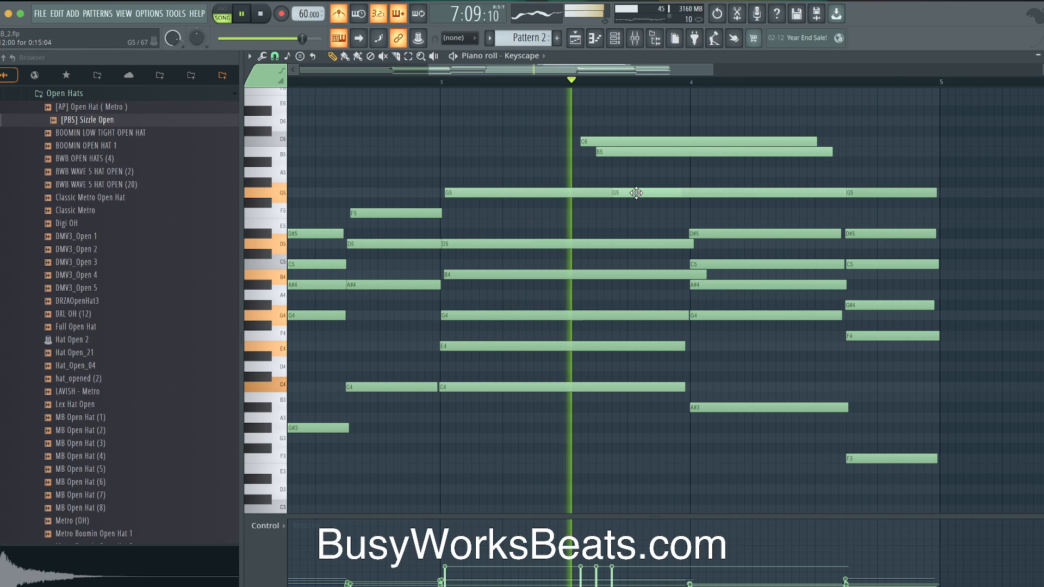
pyautogui.keyDown('super'); pyautogui.click(633, 192); pyautogui.keyUp('super')
pyautogui.keyDown('shift'); pyautogui.keyDown('super'); pyautogui.click(601, 195); pyautogui.keyUp('super'); pyautogui.keyUp('shift')
pyautogui.keyDown('shift'); pyautogui.keyDown('super'); pyautogui.moveTo(624, 163); pyautogui.dragTo(621, 136); pyautogui.keyUp('super'); pyautogui.keyUp('shift')
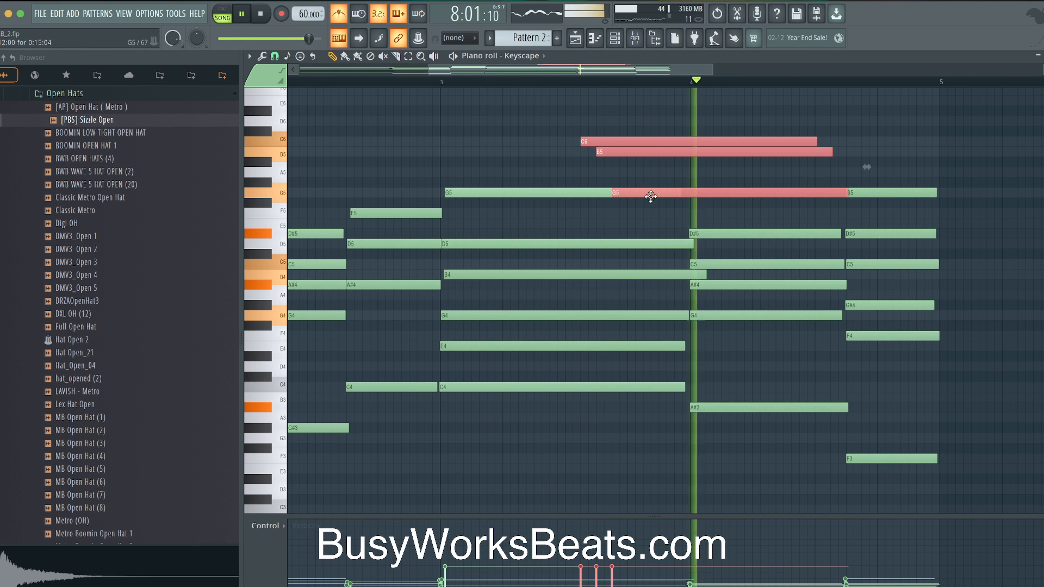
pyautogui.press('space')
pyautogui.keyDown('super'); pyautogui.click(712, 210); pyautogui.keyUp('super')
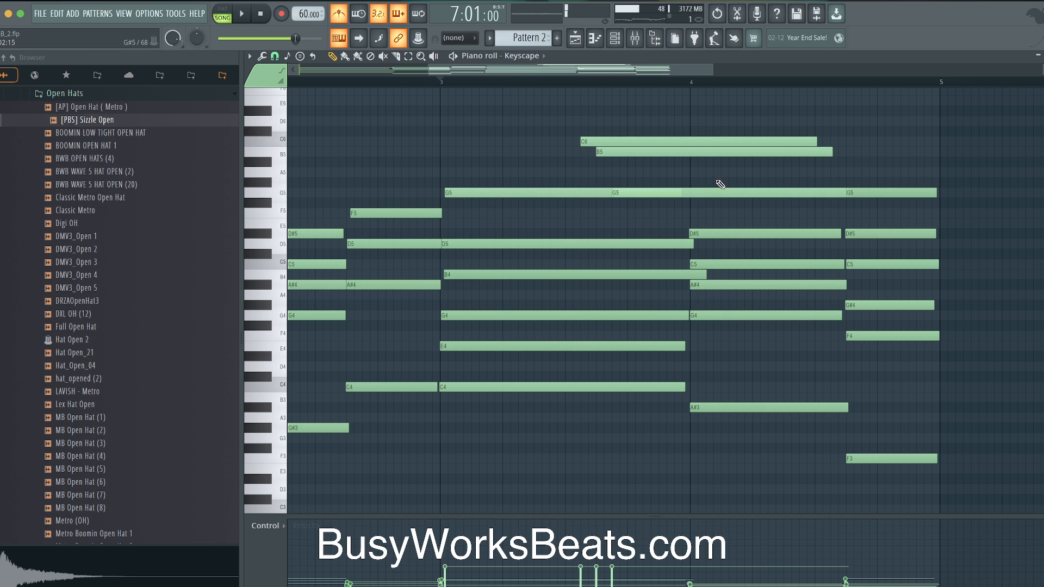
# Add an A#5 melody note just after the start of bar 4 and a long G5 note at the bar line.
pyautogui.moveTo(715, 173); pyautogui.dragTo(716, 163)
pyautogui.press('space')
pyautogui.keyDown('super'); pyautogui.click(676, 192); pyautogui.keyUp('super')
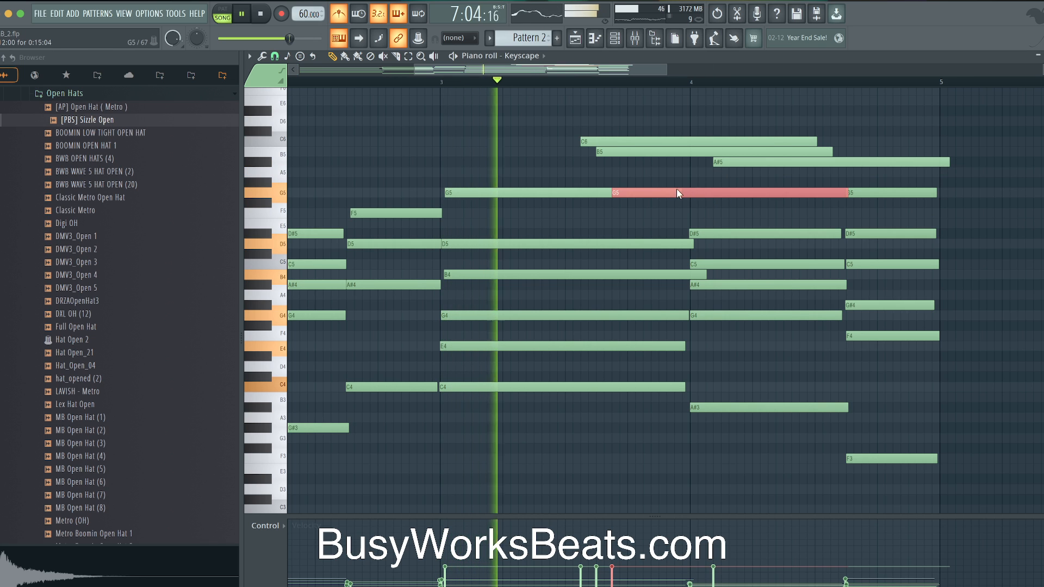
pyautogui.moveTo(847, 192); pyautogui.dragTo(701, 195)
pyautogui.press('space')
pyautogui.press('space')
# Run the articulator on the two selected G5 melody notes so the first ends where the second begins.
pyautogui.hotkey('alt', 'l')
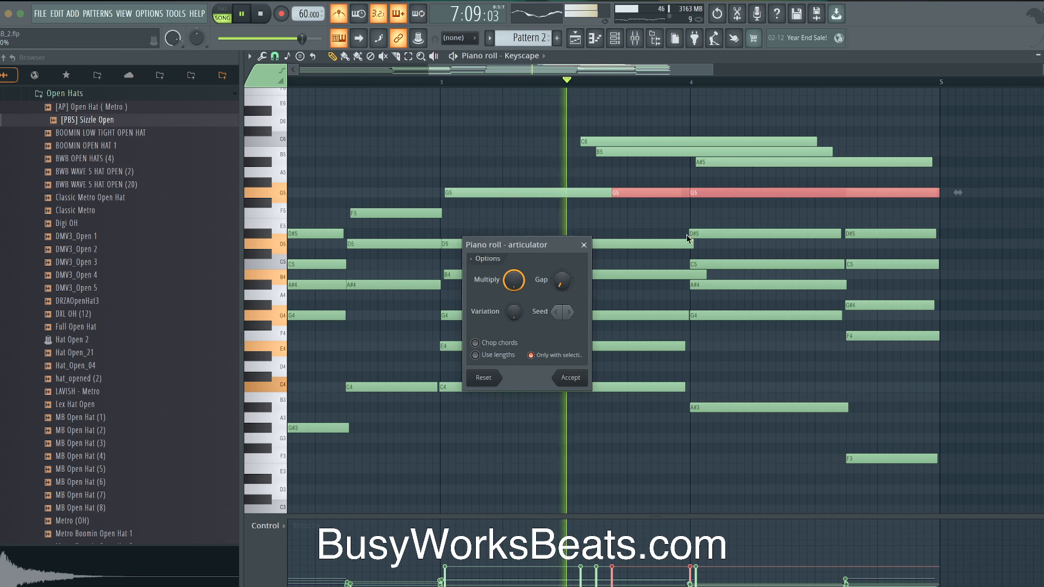
pyautogui.click(571, 376)
pyautogui.keyDown('super'); pyautogui.click(664, 217); pyautogui.keyUp('super')
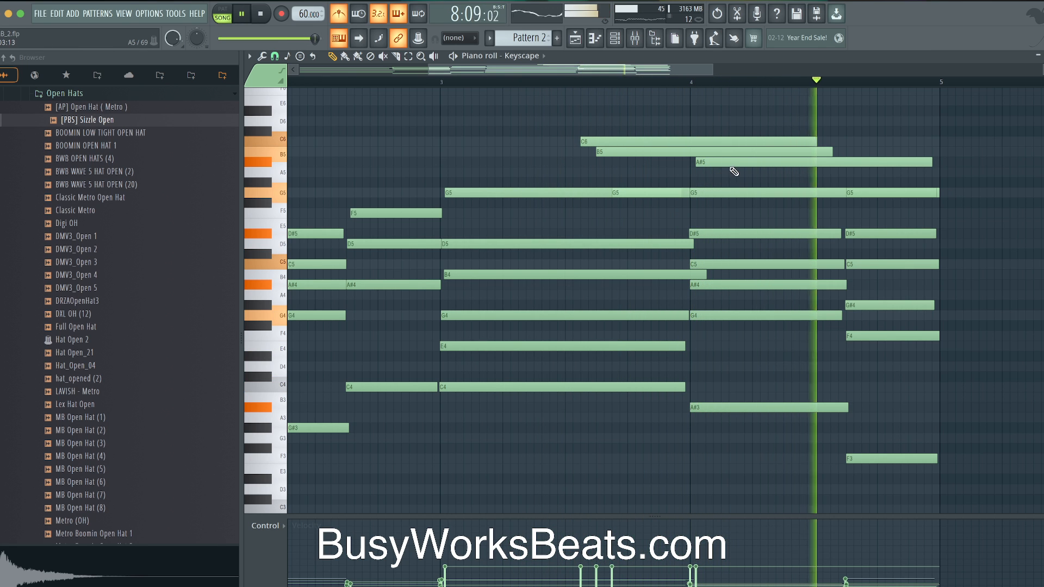
# Select the bar 4 G5 melody note with the final chord's upper notes and even their lengths with the articulator.
pyautogui.press('space')
pyautogui.moveTo(954, 356); pyautogui.dragTo(862, 191)
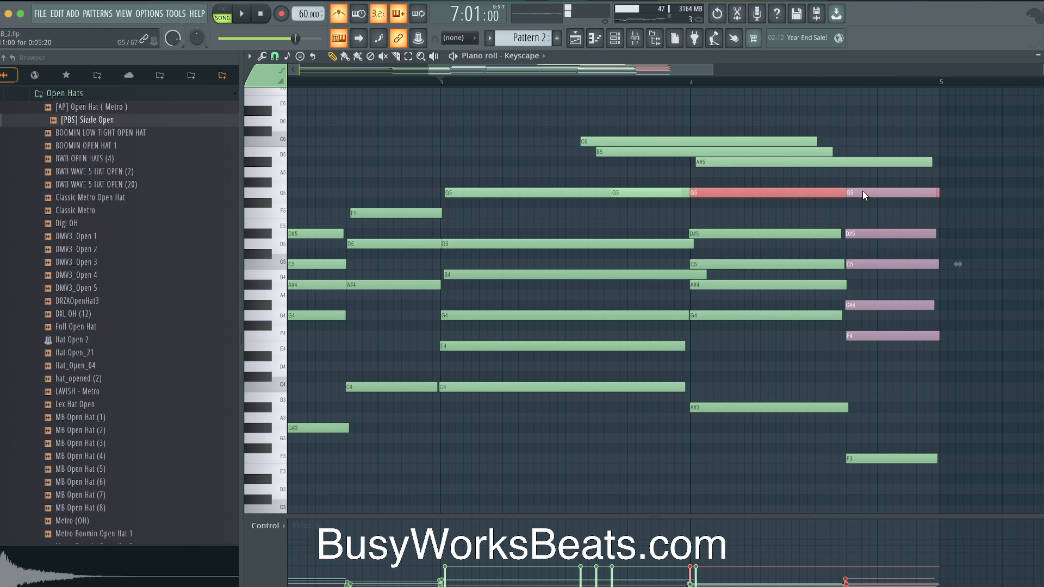
pyautogui.hotkey('alt', 'l')
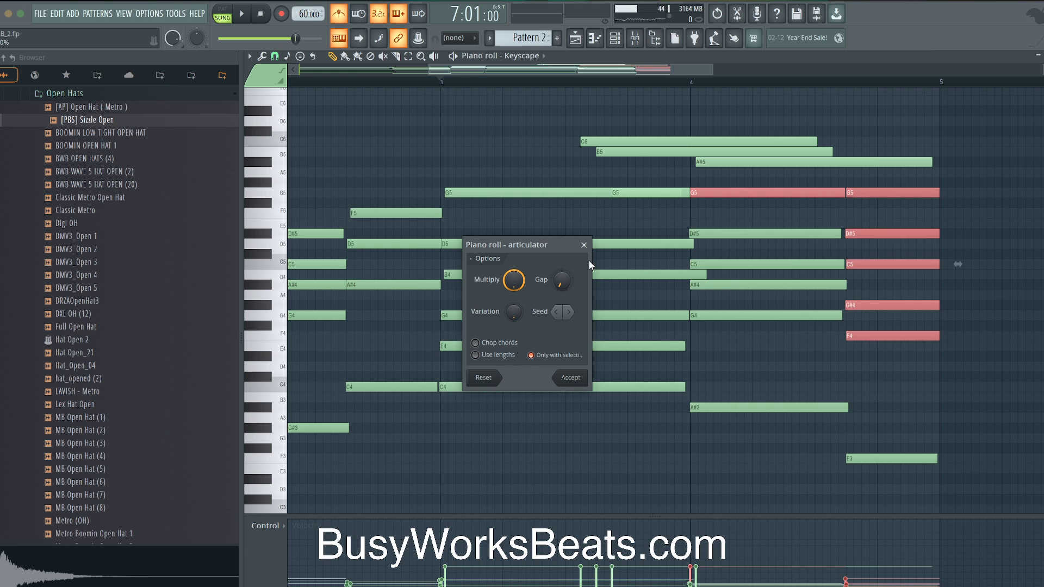
pyautogui.click(571, 377)
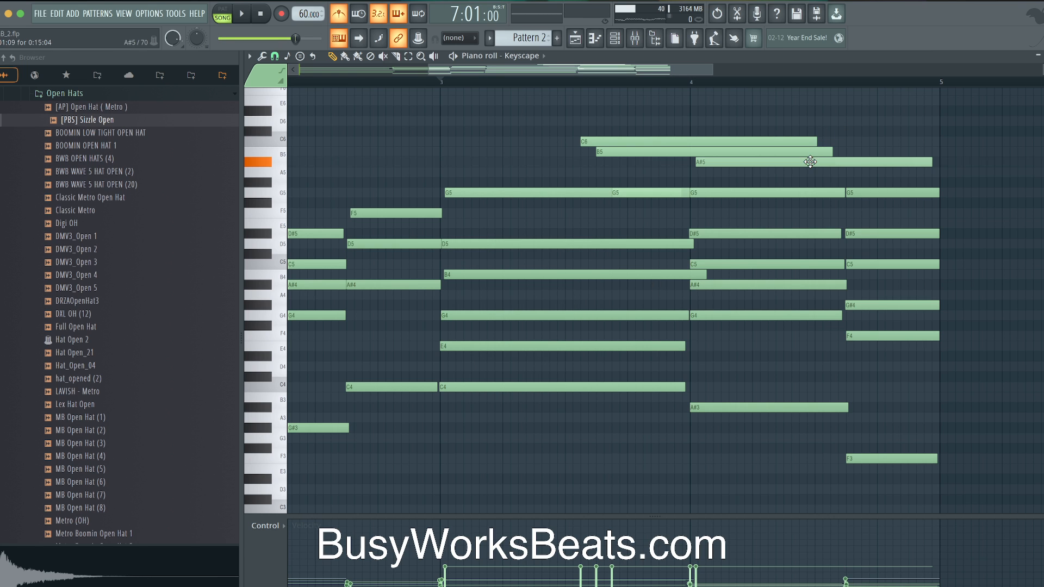
# Play back bar 4, add a D6 note over the final chord and shorten it to the end of the bar.
pyautogui.press('space')
pyautogui.press('space')
pyautogui.click(737, 81)
pyautogui.press('space')
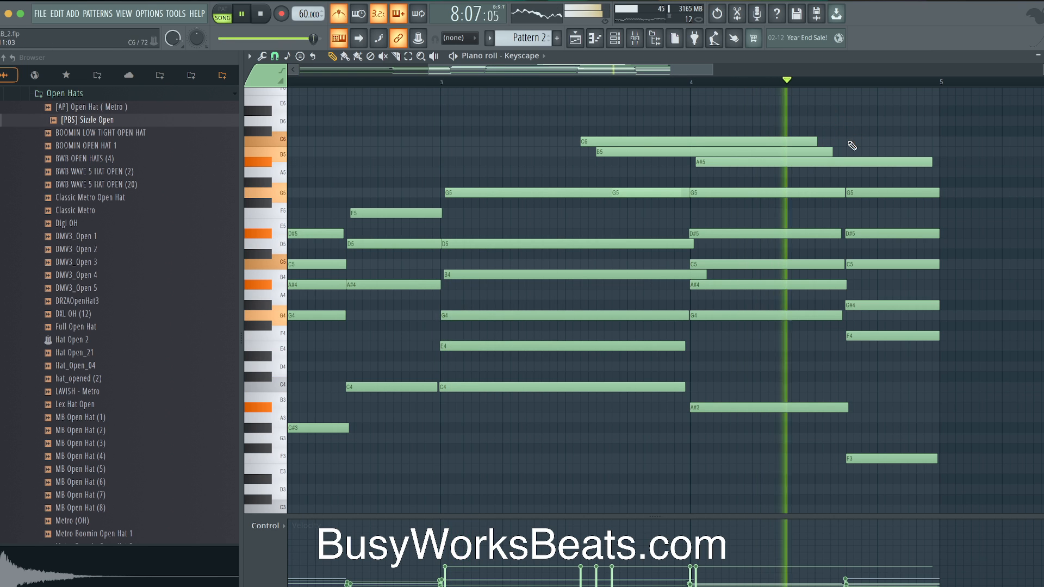
pyautogui.press('space')
pyautogui.click(855, 120)
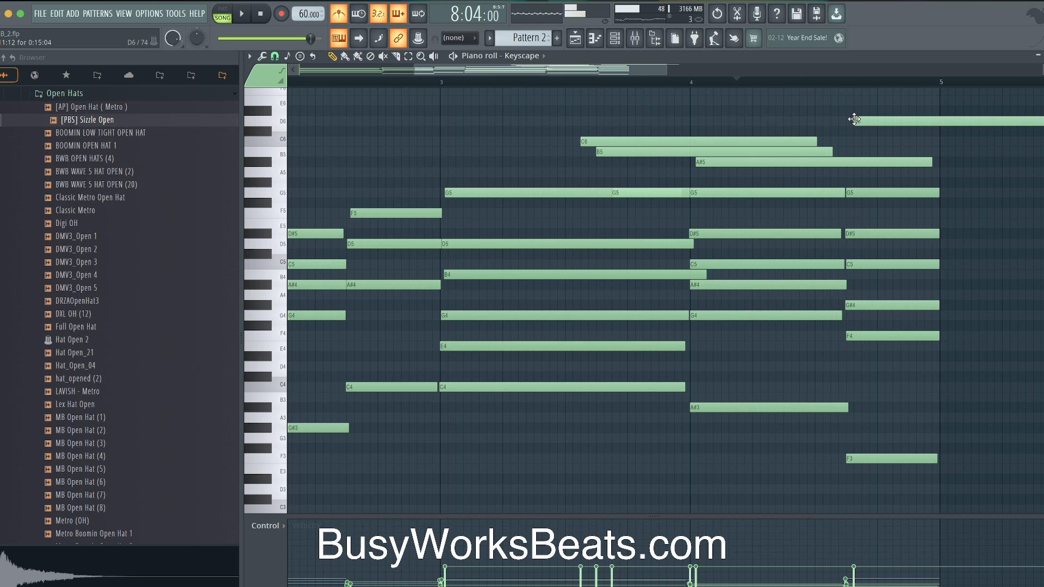
pyautogui.scroll(-3, 854, 119)
pyautogui.press('space')
pyautogui.moveTo(928, 116); pyautogui.dragTo(845, 114)
# Add an F6 note near the end of bar 4 and shorten it to a length of 0:01:22.
pyautogui.press('space')
pyautogui.scroll(2, 828, 120)
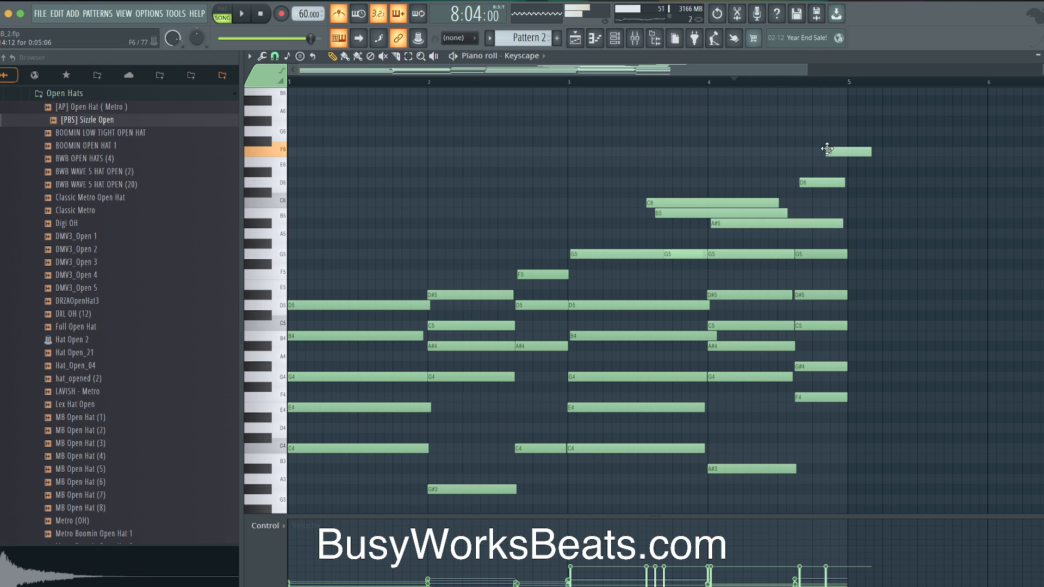
pyautogui.press('space')
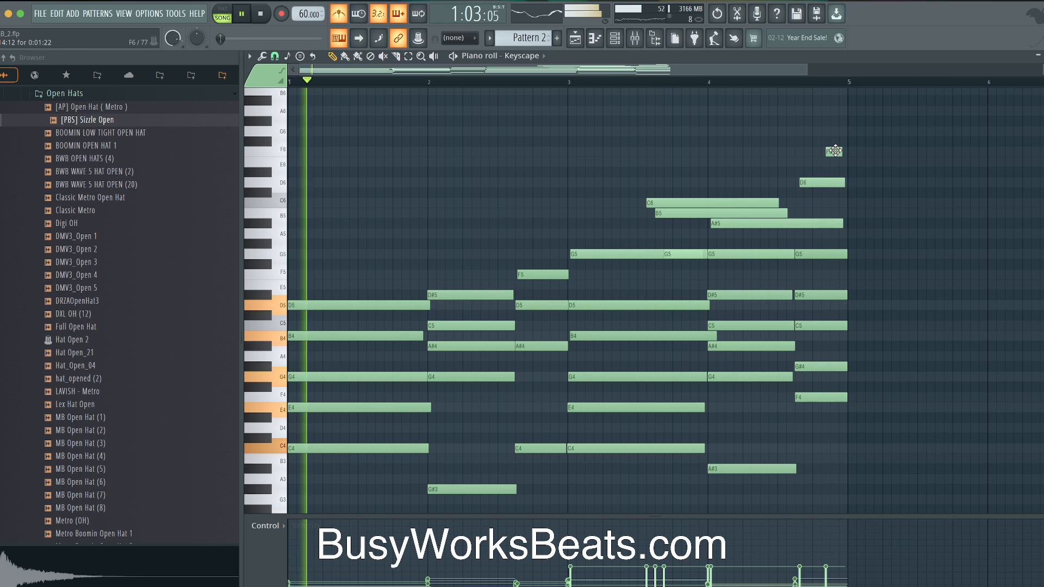
# Review the Keyscape chords and the new melody across the four bars while the beat plays.
pyautogui.scroll(2, 838, 150)
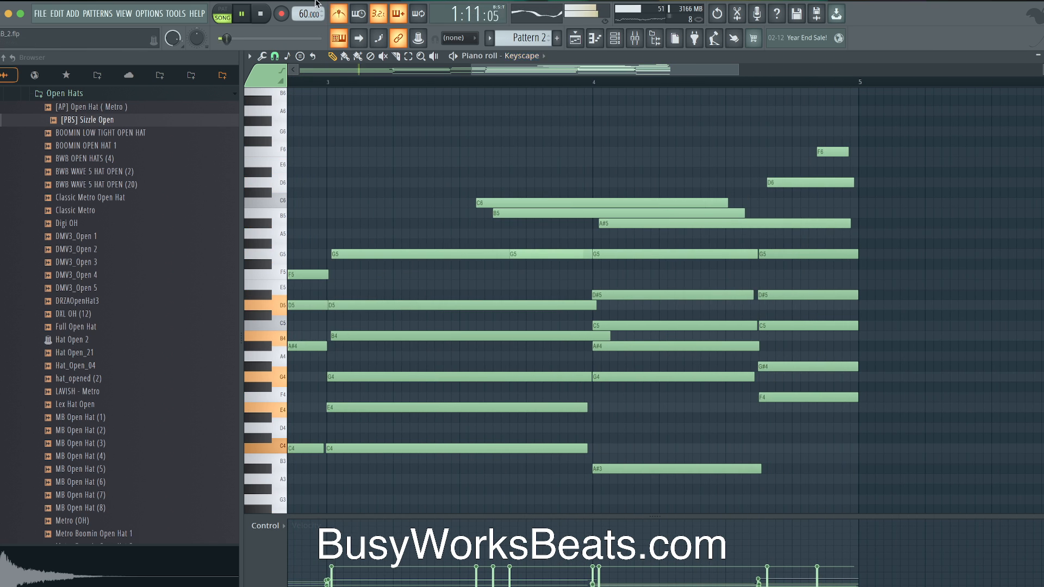
pyautogui.scroll(-3, 374, 155)
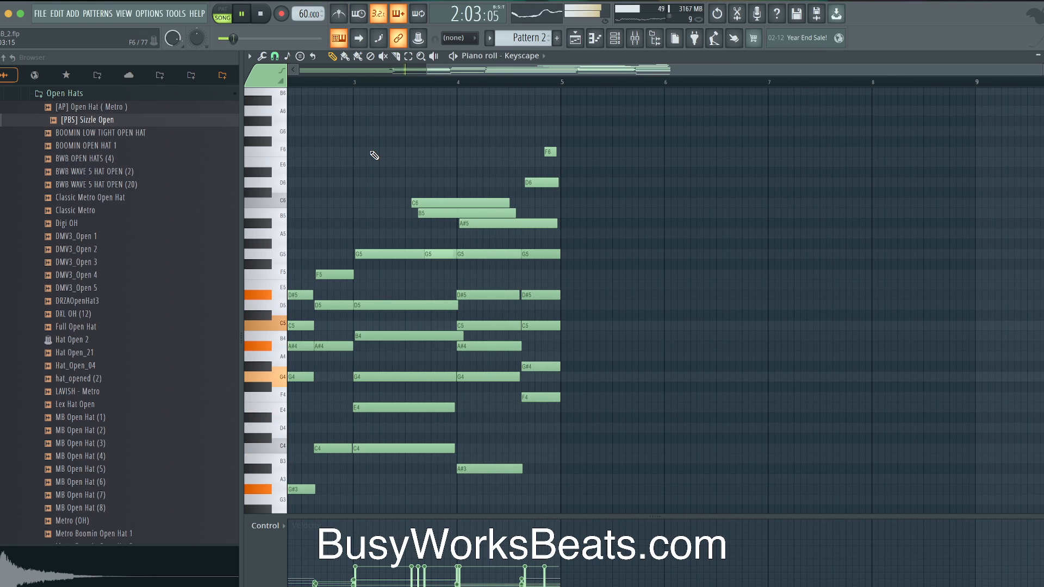
pyautogui.scroll(2, 401, 182)
pyautogui.hscroll(-3, 400, 182)
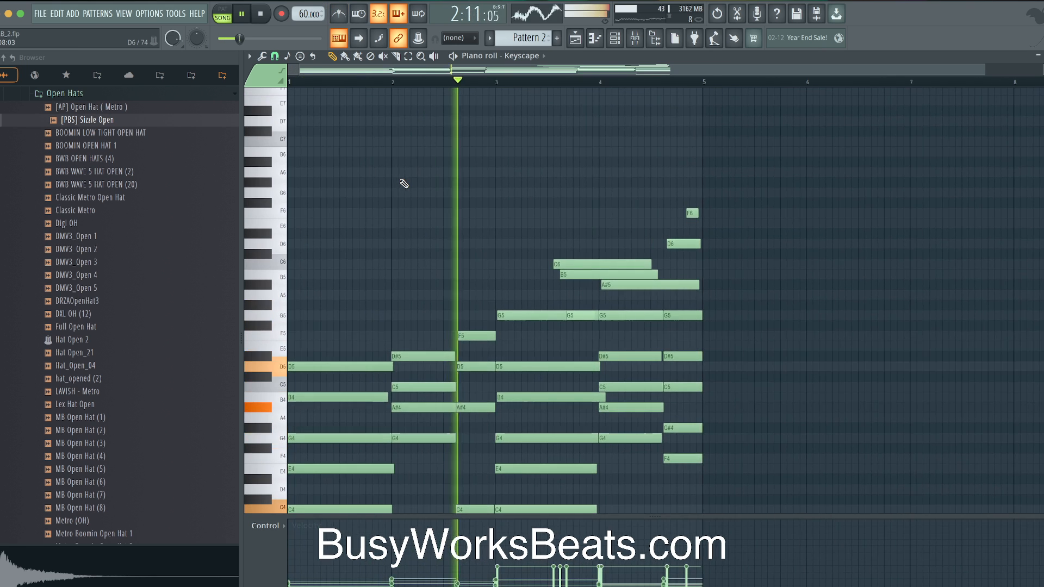
pyautogui.hscroll(1, 469, 212)
pyautogui.scroll(-1, 435, 220)
pyautogui.scroll(-3, 424, 223)
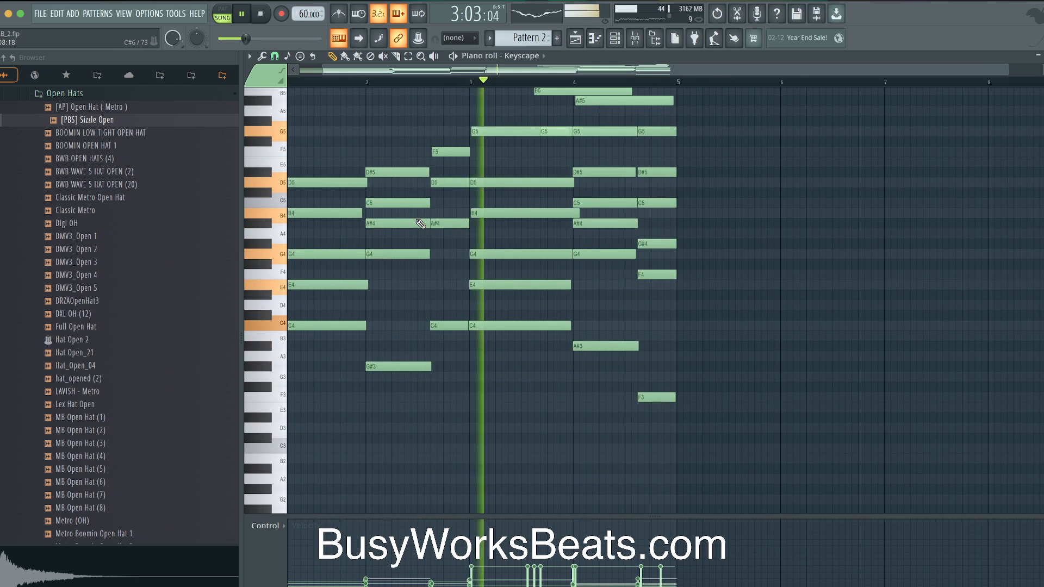
pyautogui.scroll(2, 473, 218)
pyautogui.hscroll(-1, 473, 217)
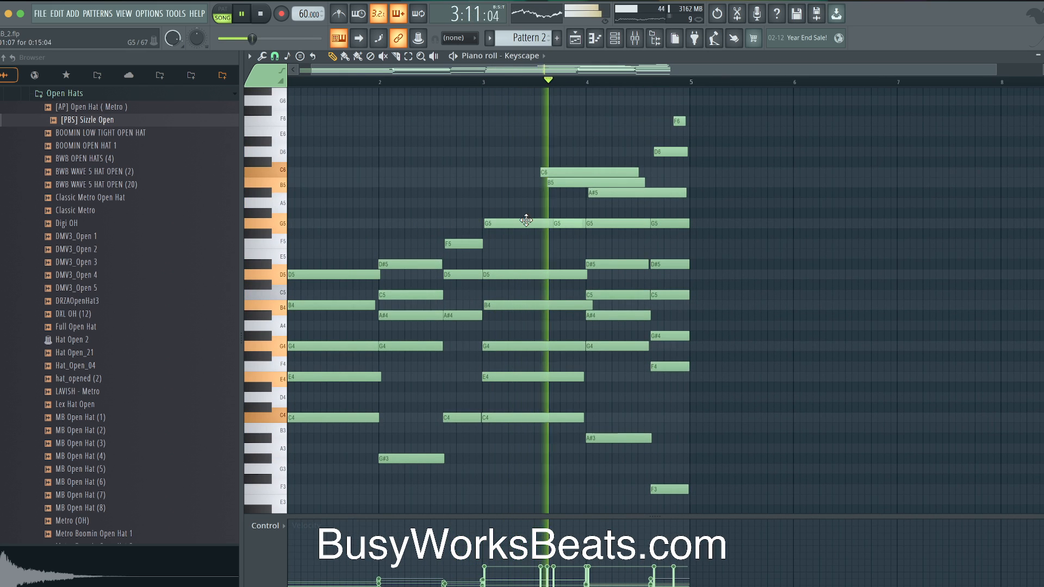
# Select the C6, B5, A#5 and two overlapping G5 melody notes and lower their velocities to about 45%.
pyautogui.keyDown('super'); pyautogui.click(569, 224); pyautogui.keyUp('super')
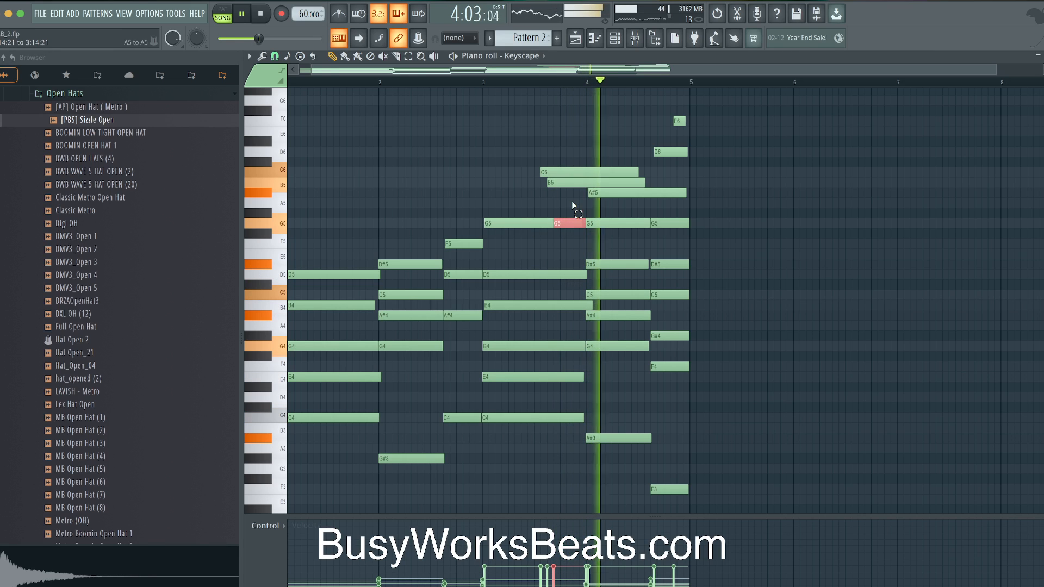
pyautogui.moveTo(575, 207); pyautogui.dragTo(567, 173)
pyautogui.keyDown('shift'); pyautogui.keyDown('super'); pyautogui.click(607, 194); pyautogui.keyUp('super'); pyautogui.keyUp('shift')
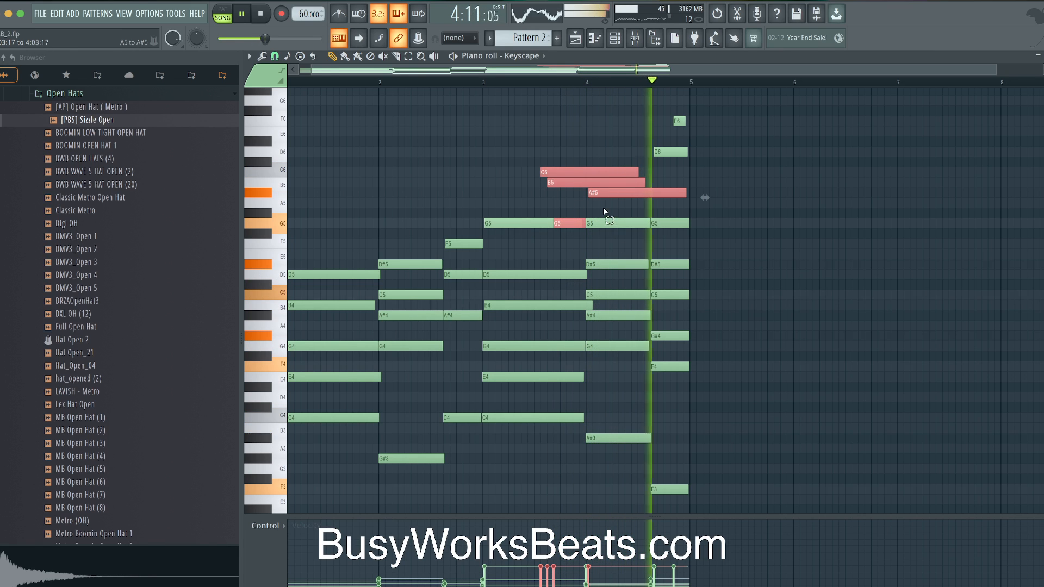
pyautogui.keyDown('shift'); pyautogui.keyDown('super'); pyautogui.click(605, 224); pyautogui.keyUp('super'); pyautogui.keyUp('shift')
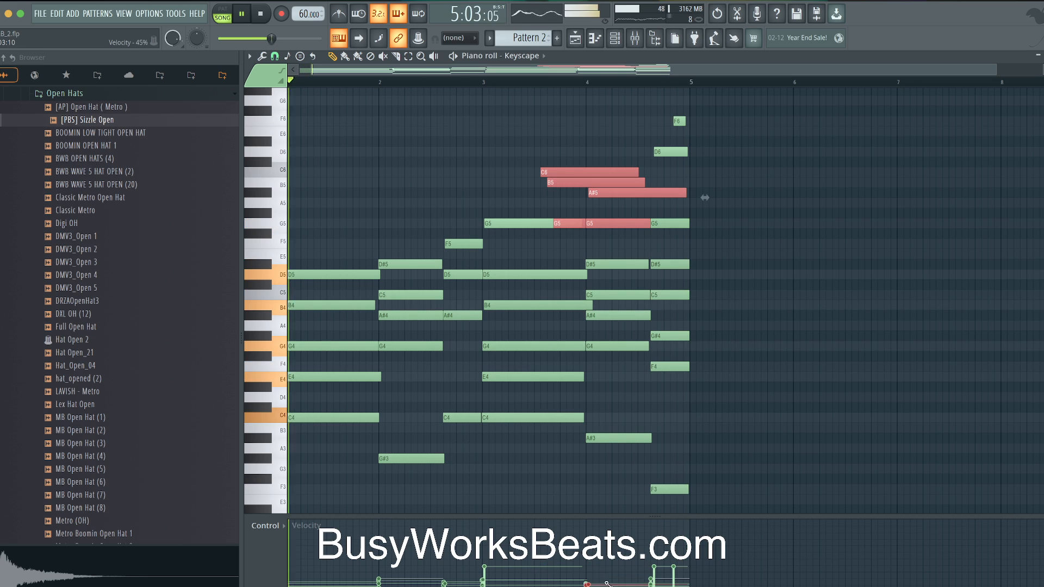
pyautogui.click(685, 164)
# Raise the final F6 melody note to G6 and lower the velocities of the D6 and G6 notes.
pyautogui.press('space')
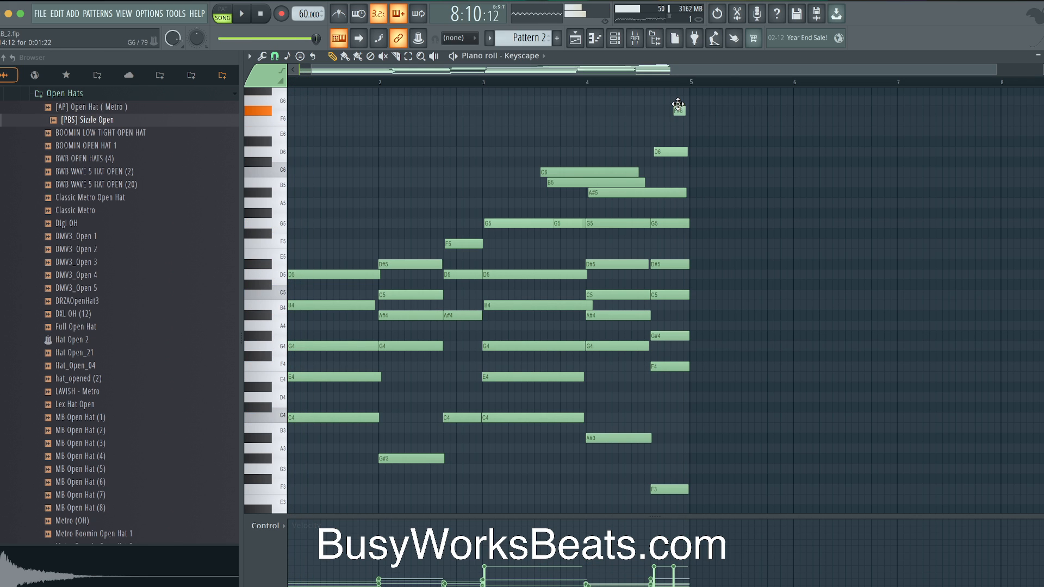
pyautogui.press('space')
pyautogui.keyDown('ctrl'); pyautogui.scroll(2, 677, 99); pyautogui.keyUp('ctrl')
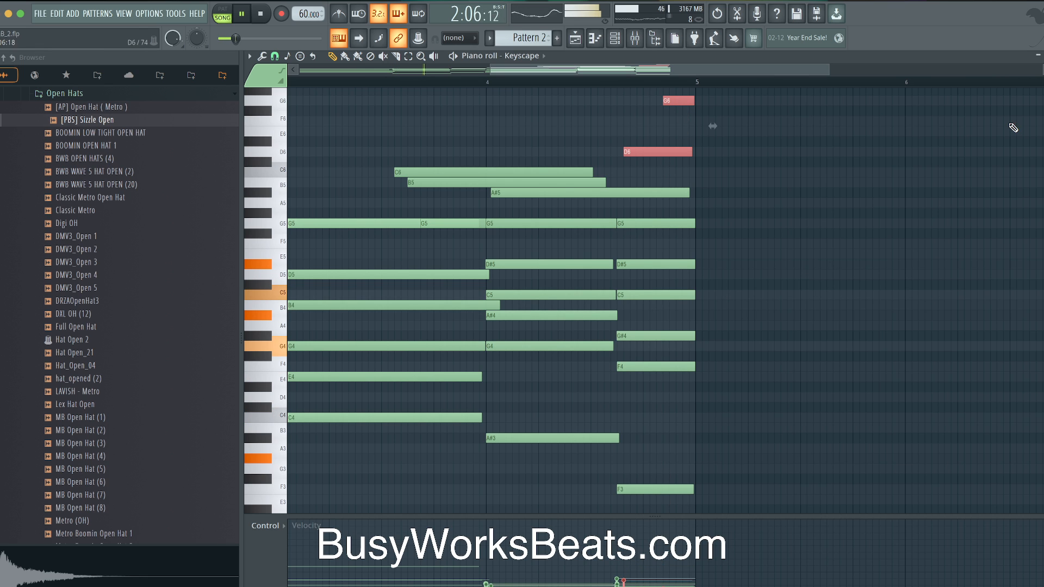
# Leave the Keyscape piano roll for the mixer and unmute Insert 2 to hear it with the beat.
pyautogui.press('Escape')
pyautogui.press('Escape')
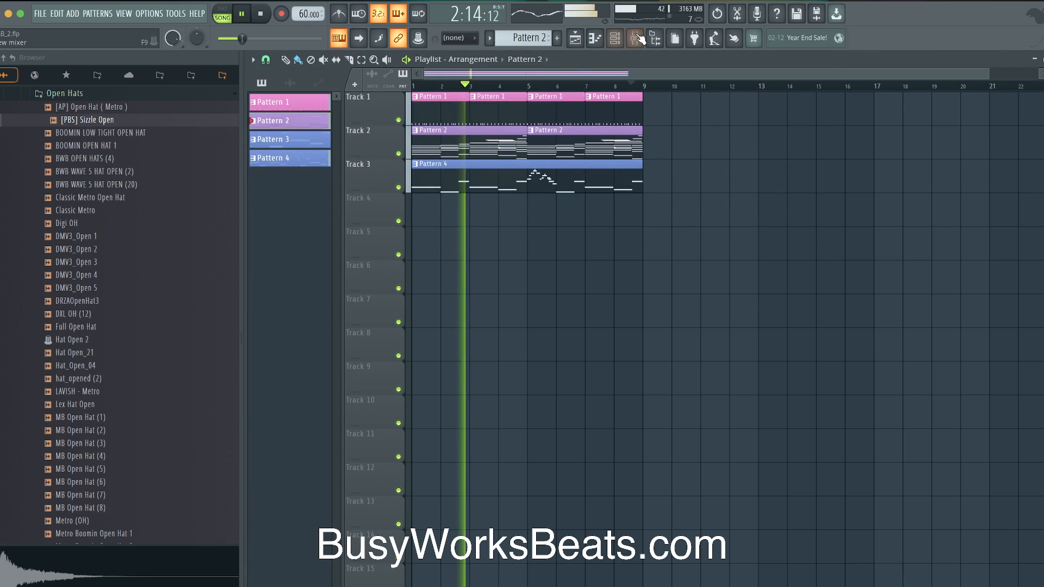
pyautogui.click(634, 38)
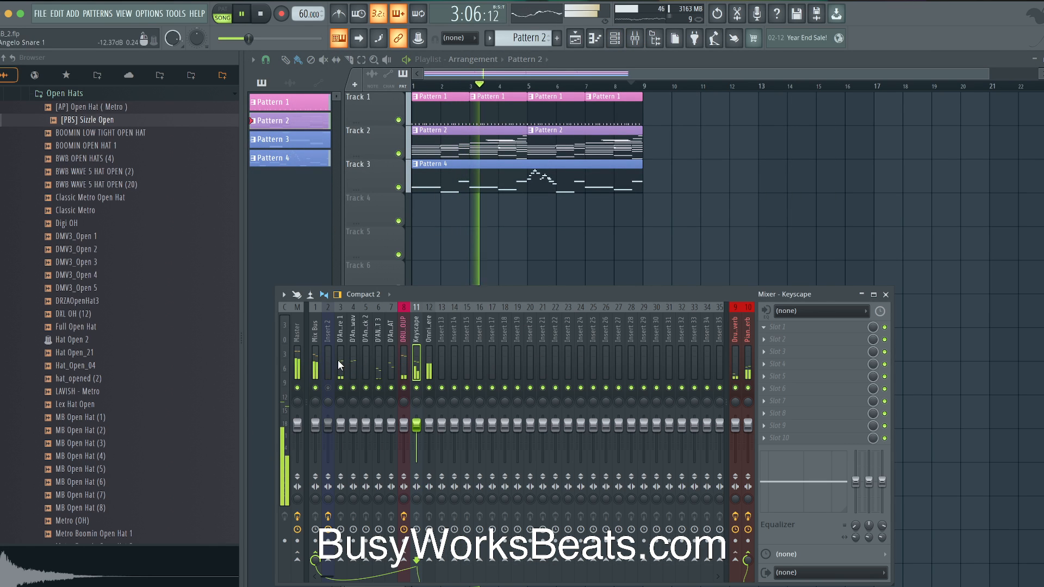
pyautogui.click(328, 388)
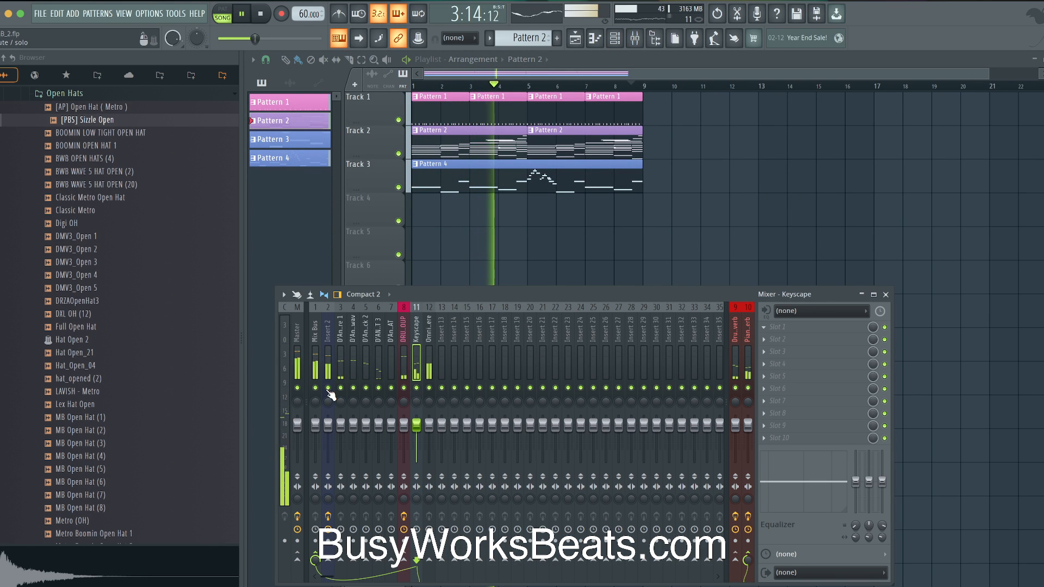
# Insert KClip 3 on the Mix Bus and set its clipping mode to Crisp.
pyautogui.click(775, 330)
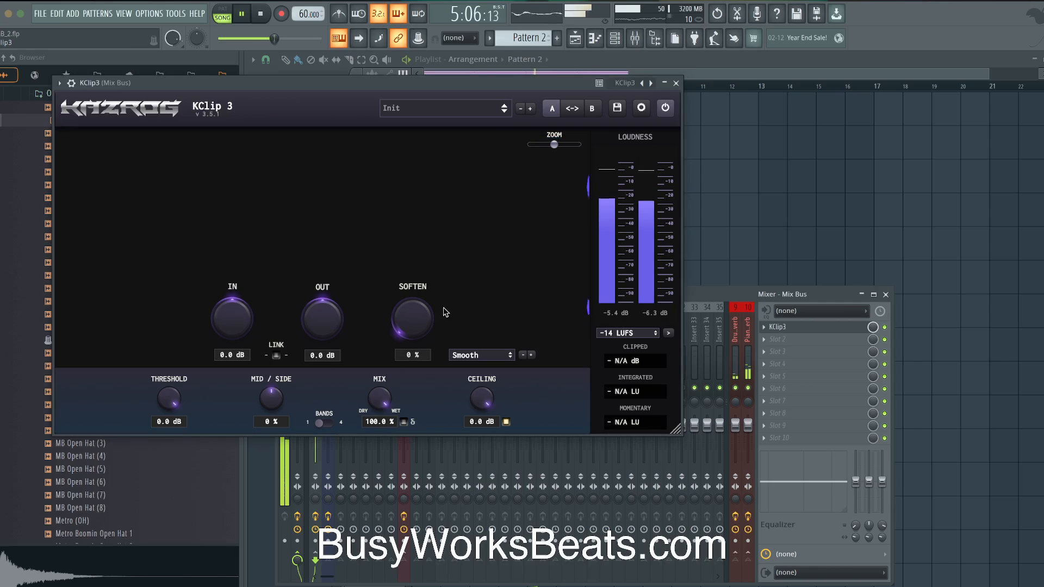
pyautogui.click(471, 354)
pyautogui.click(471, 376)
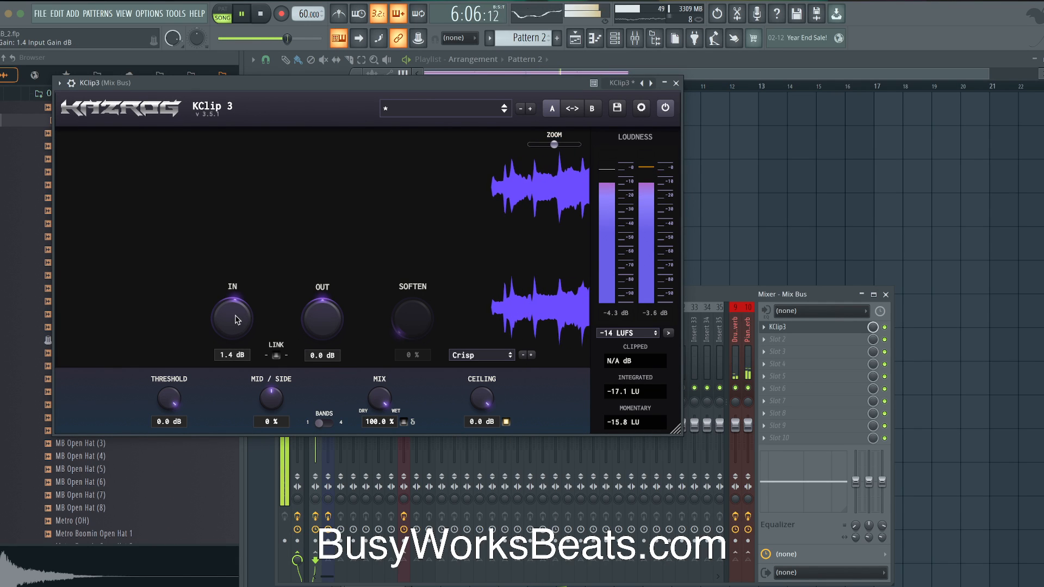
# Set KClip 3's input gain to 2.3 dB and its threshold to -4.7 dB, and return to the playlist.
pyautogui.moveTo(238, 326); pyautogui.dragTo(237, 319)
pyautogui.moveTo(176, 395); pyautogui.dragTo(175, 400)
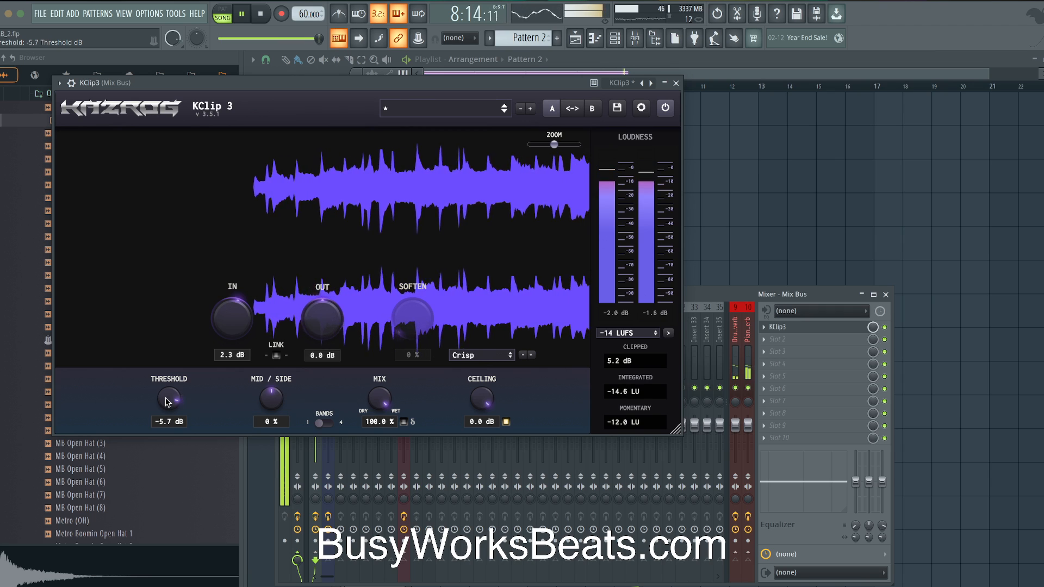
pyautogui.moveTo(166, 398); pyautogui.dragTo(165, 393)
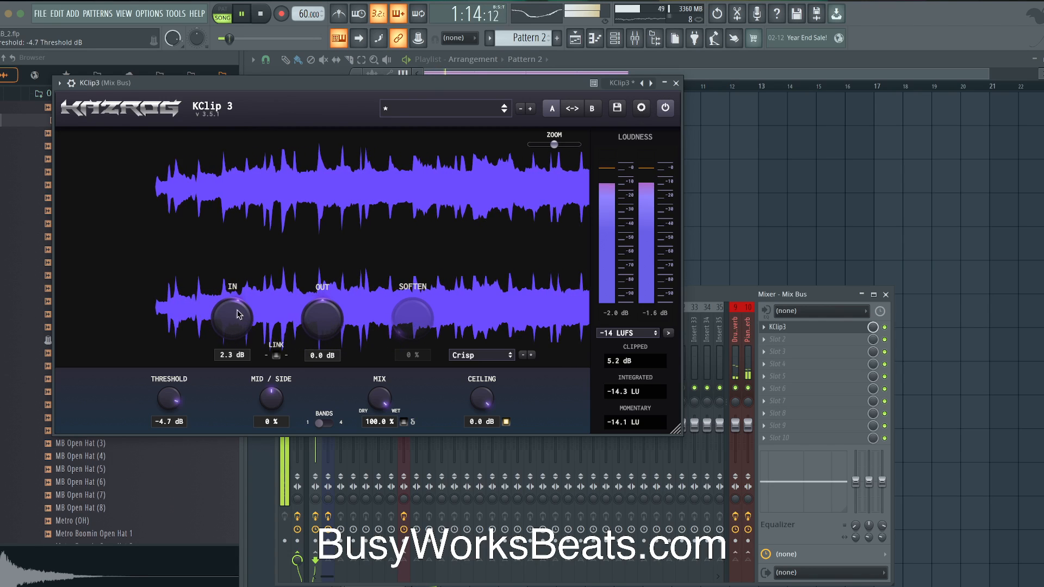
pyautogui.click(676, 83)
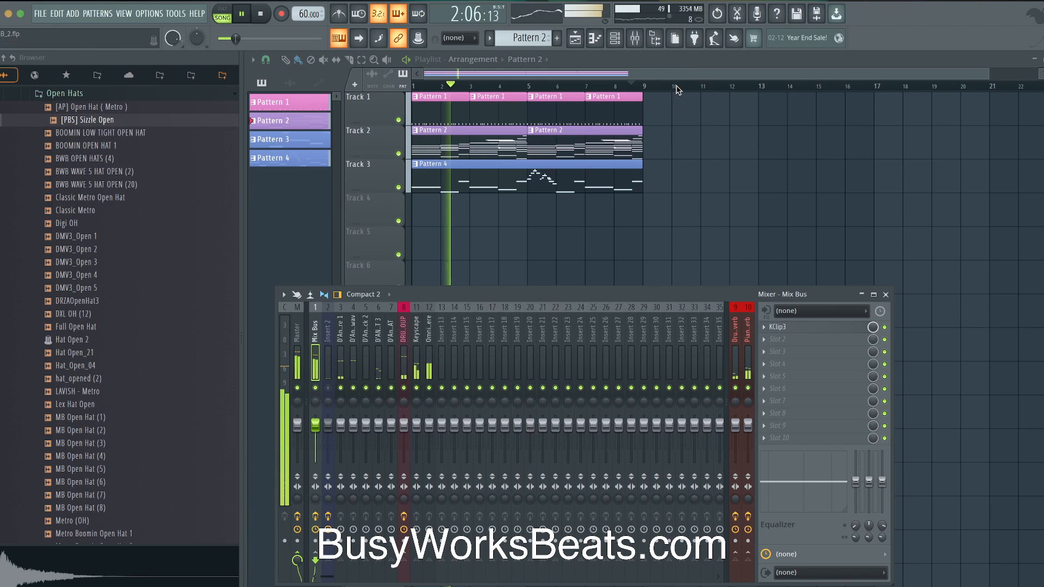
pyautogui.press('F9')
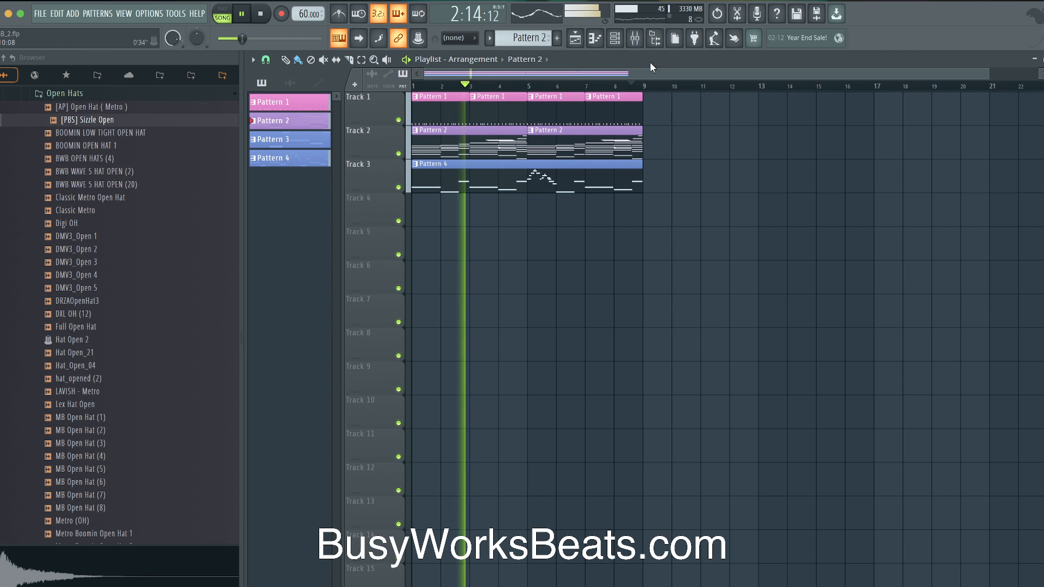
# Add FabFilter Pro-Q 3 to the Omnisphere mixer track and boost a narrow bell band at 75 Hz by about 3.4 dB.
pyautogui.click(635, 38)
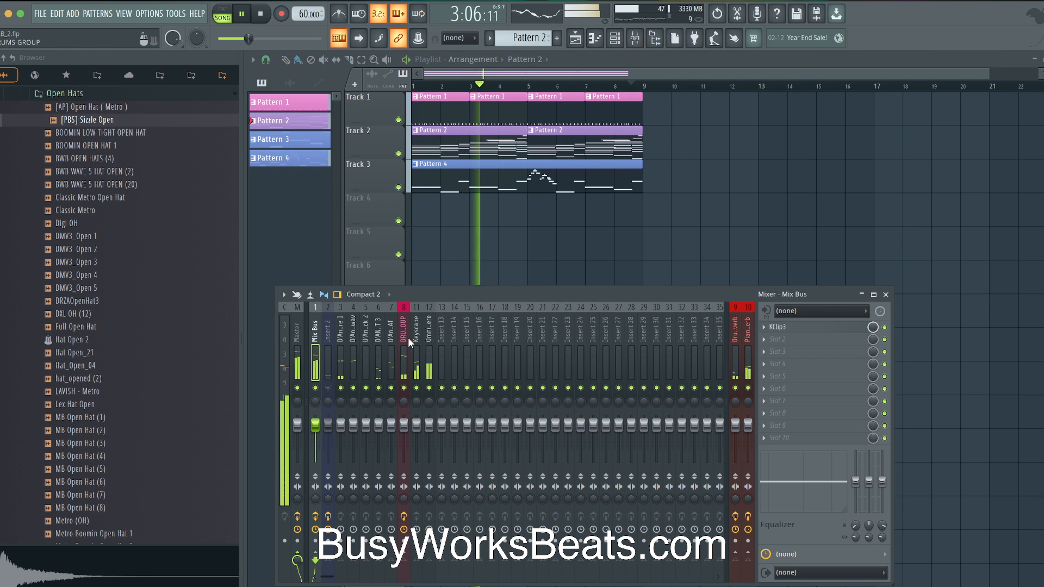
pyautogui.click(778, 339)
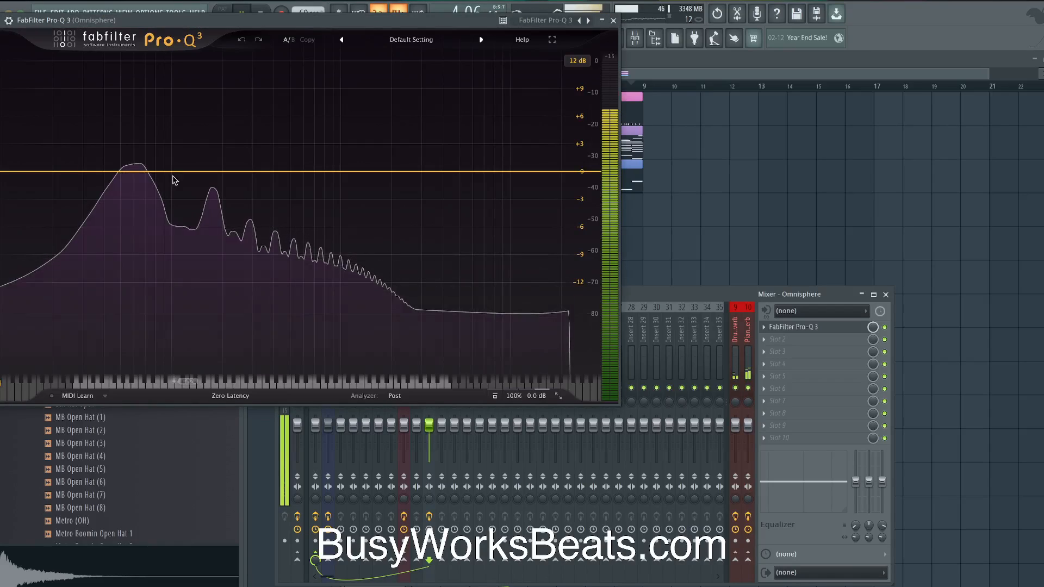
pyautogui.click(154, 172)
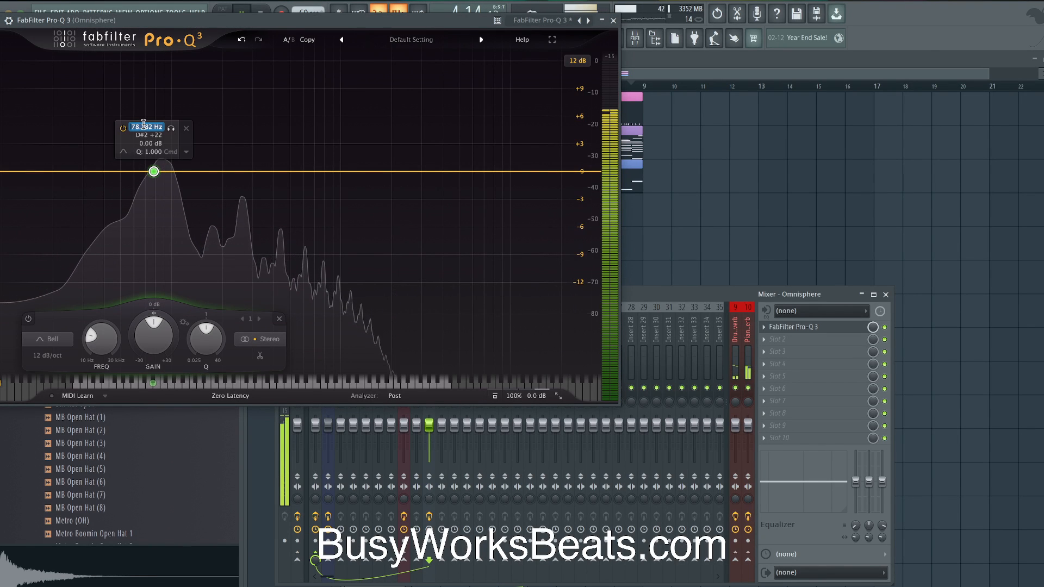
pyautogui.write('75')
pyautogui.press('Return')
pyautogui.moveTo(201, 336); pyautogui.dragTo(159, 318)
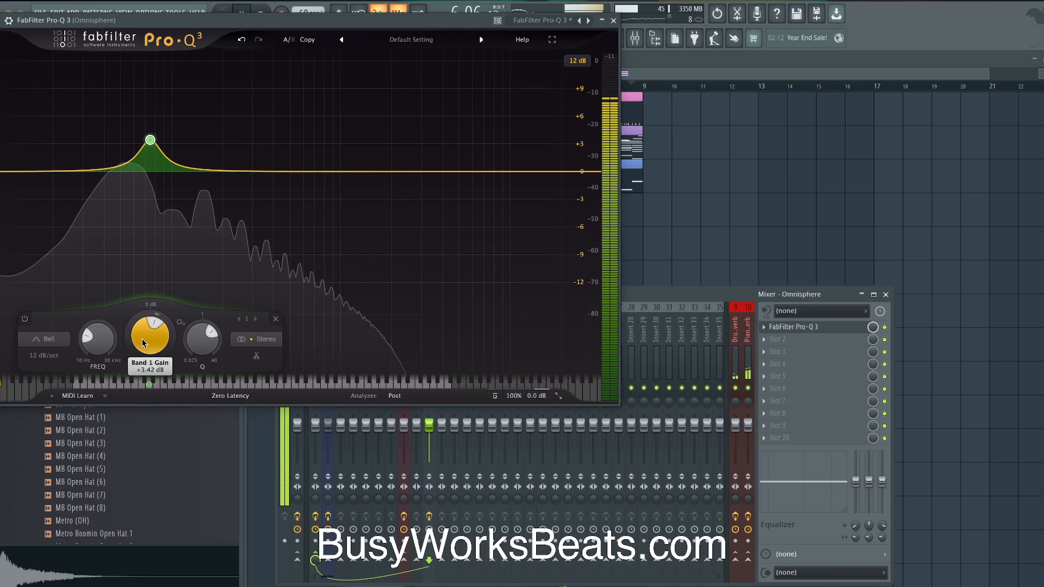
pyautogui.click(613, 22)
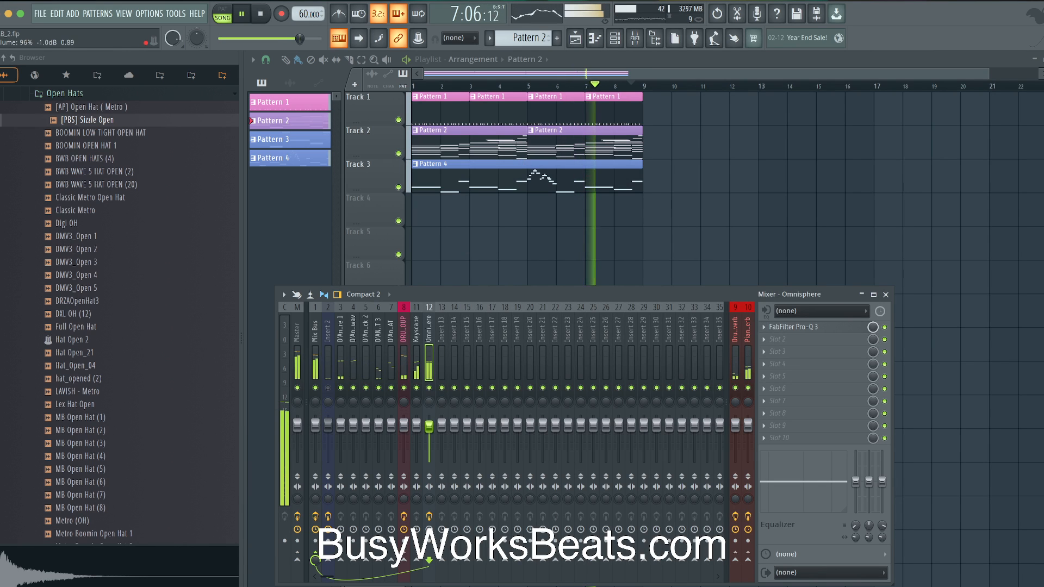
pyautogui.press('F9')
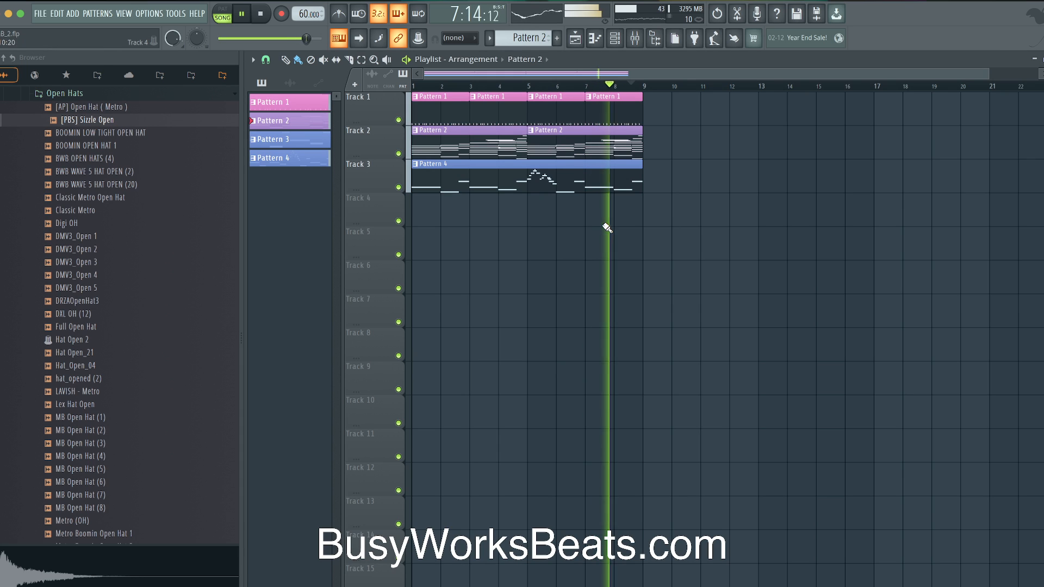
# Select the Keyscape mixer track and turn off the built-in reverb in the Rhodes - LA Custom patch's effects.
pyautogui.click(634, 37)
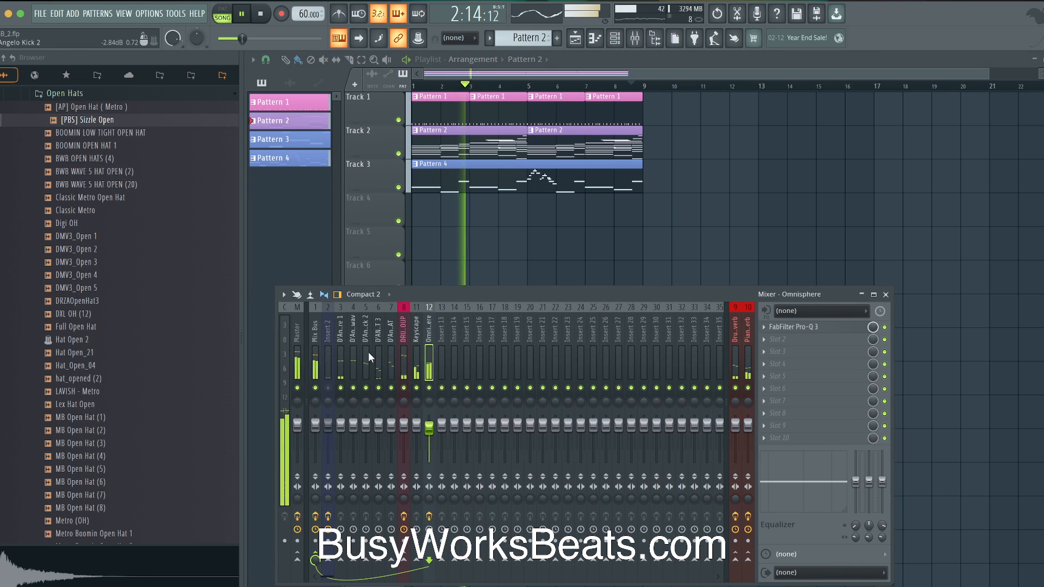
pyautogui.click(417, 351)
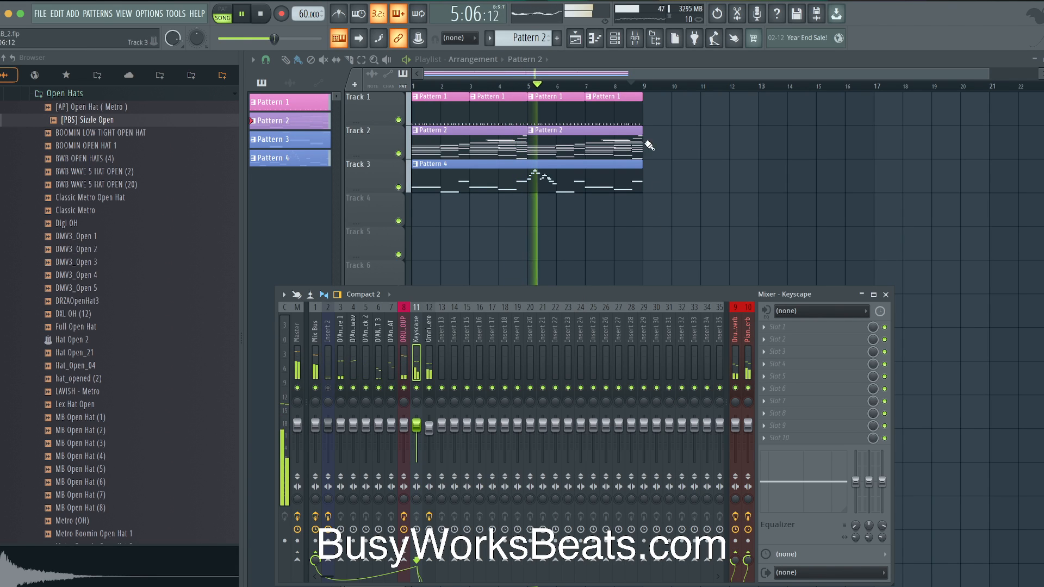
pyautogui.click(615, 37)
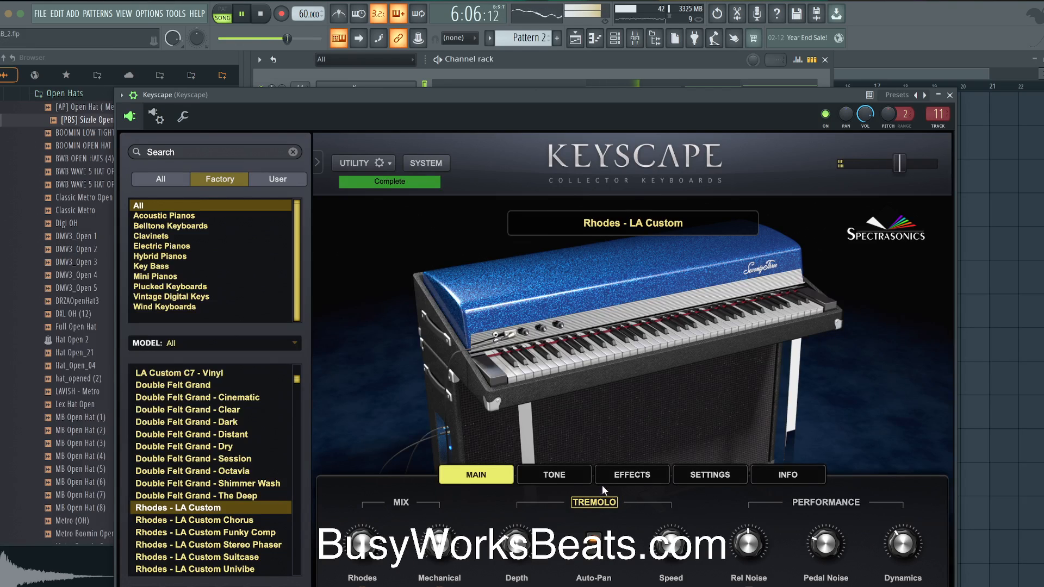
pyautogui.click(627, 477)
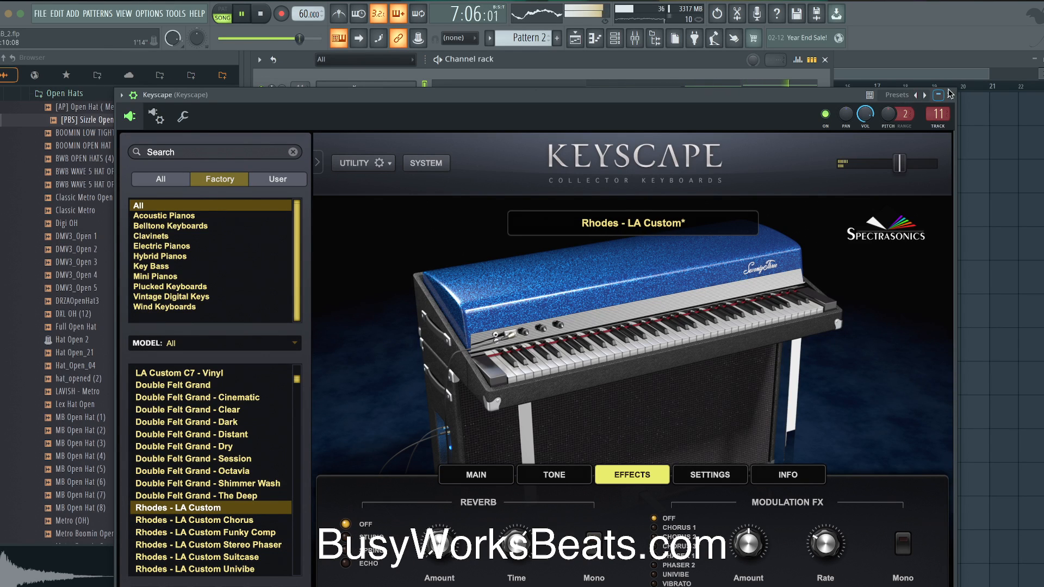
pyautogui.click(949, 95)
pyautogui.rightClick(923, 218)
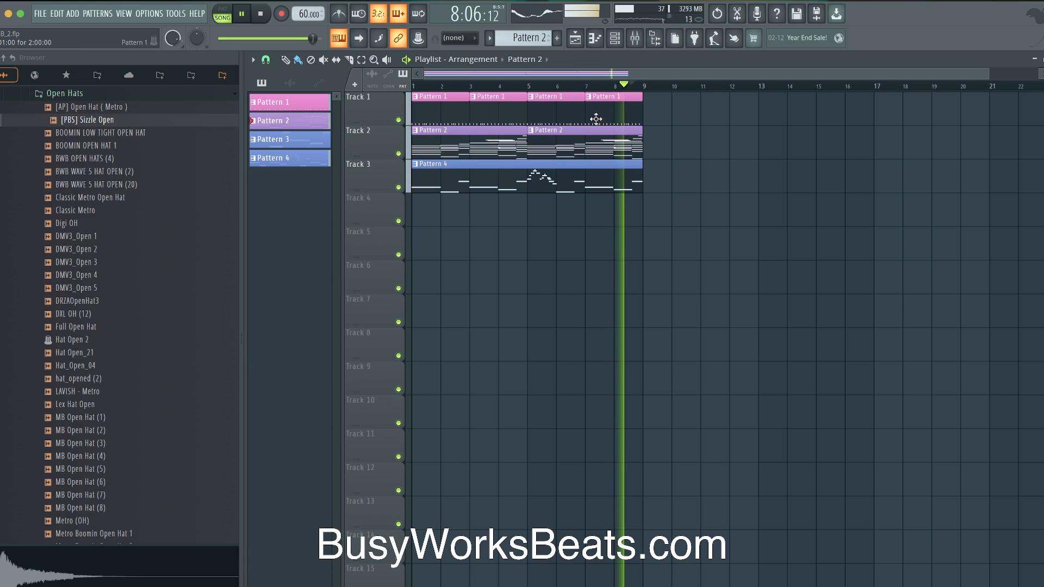
# Stop the song playback and return from the mixer to the playlist arrangement.
pyautogui.press('F9')
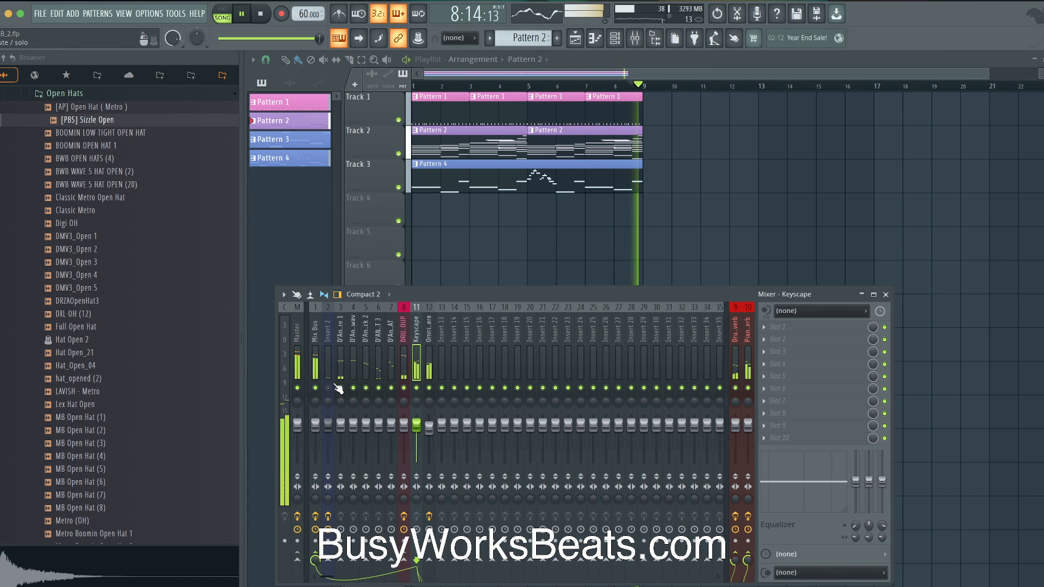
pyautogui.press('space')
pyautogui.press('F9')
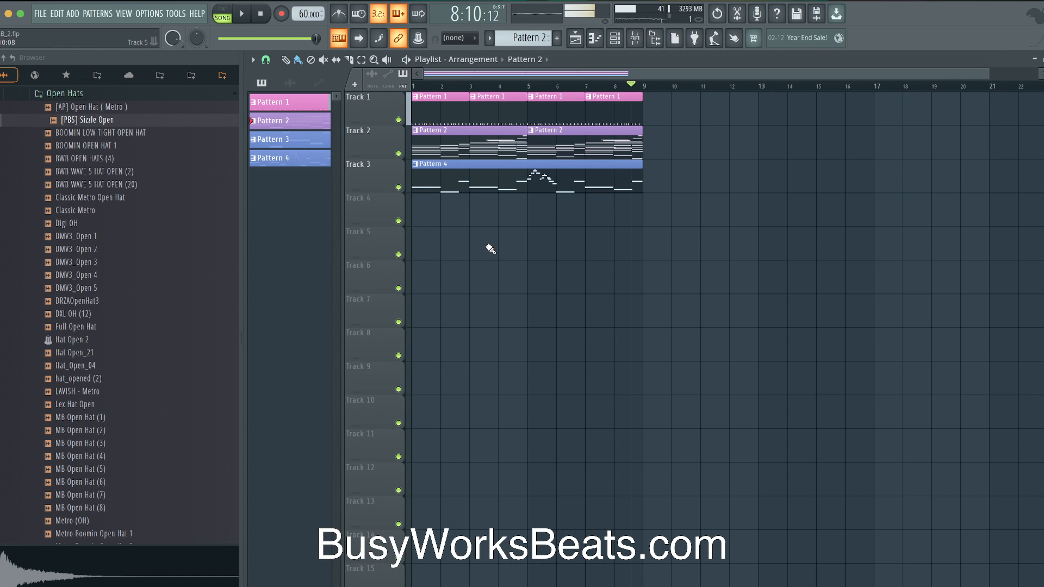